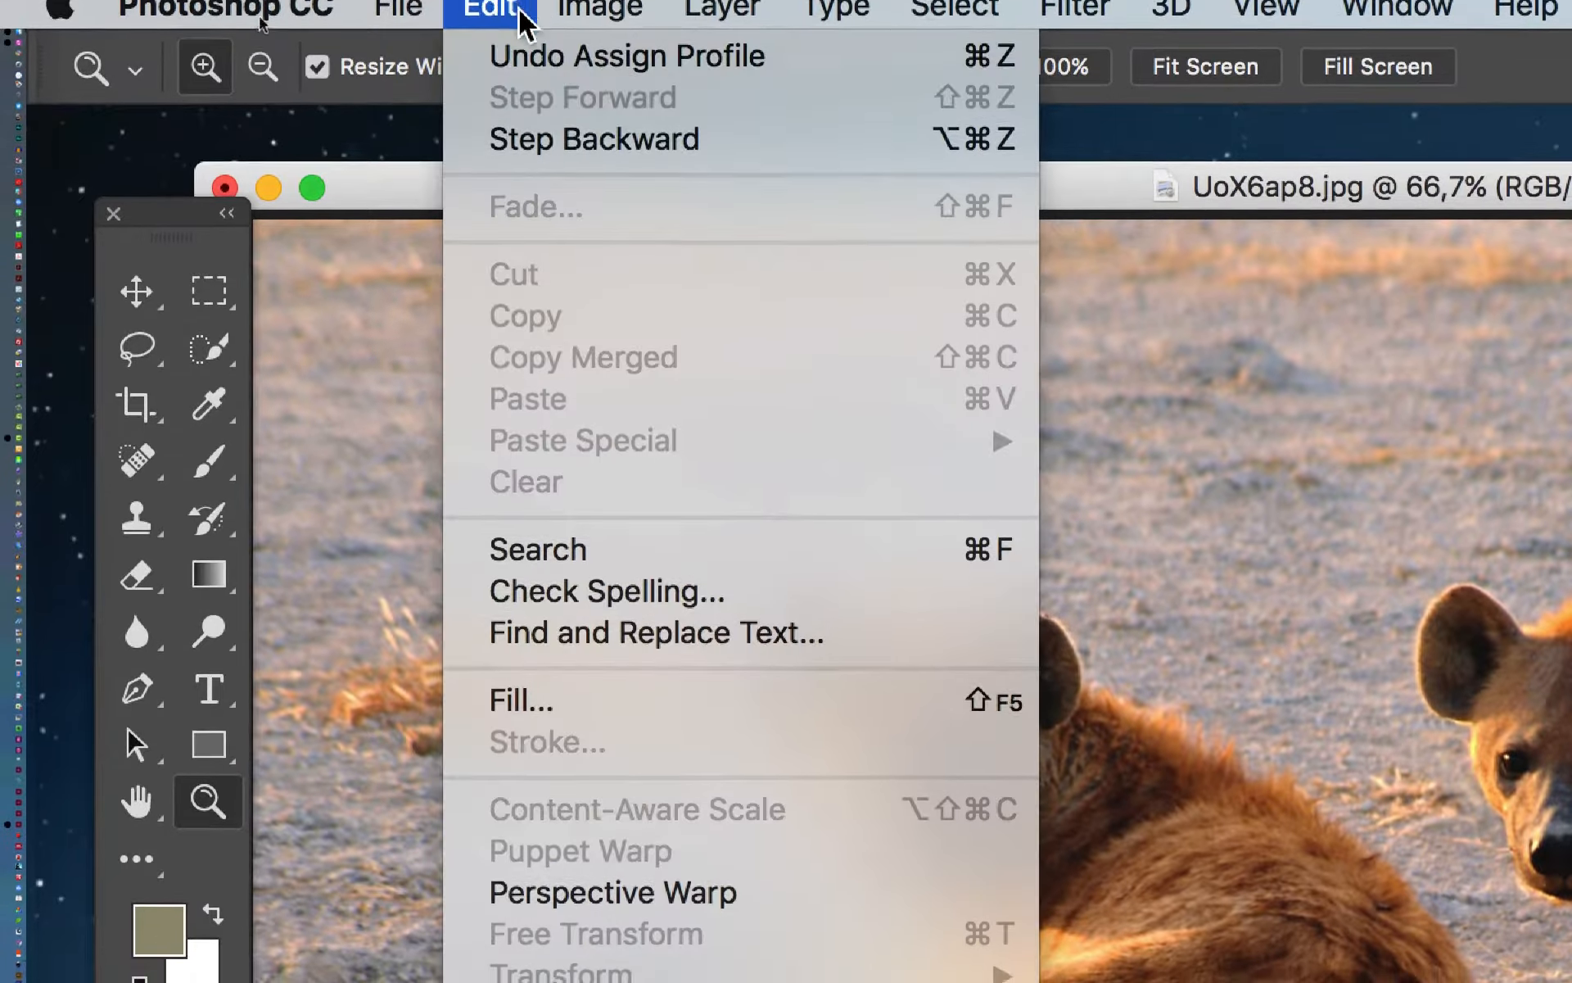
- Add a Black & White adjustment layer with its default name above the Background layer
{"action": "mouse_move", "coordinate": [542, 6]}
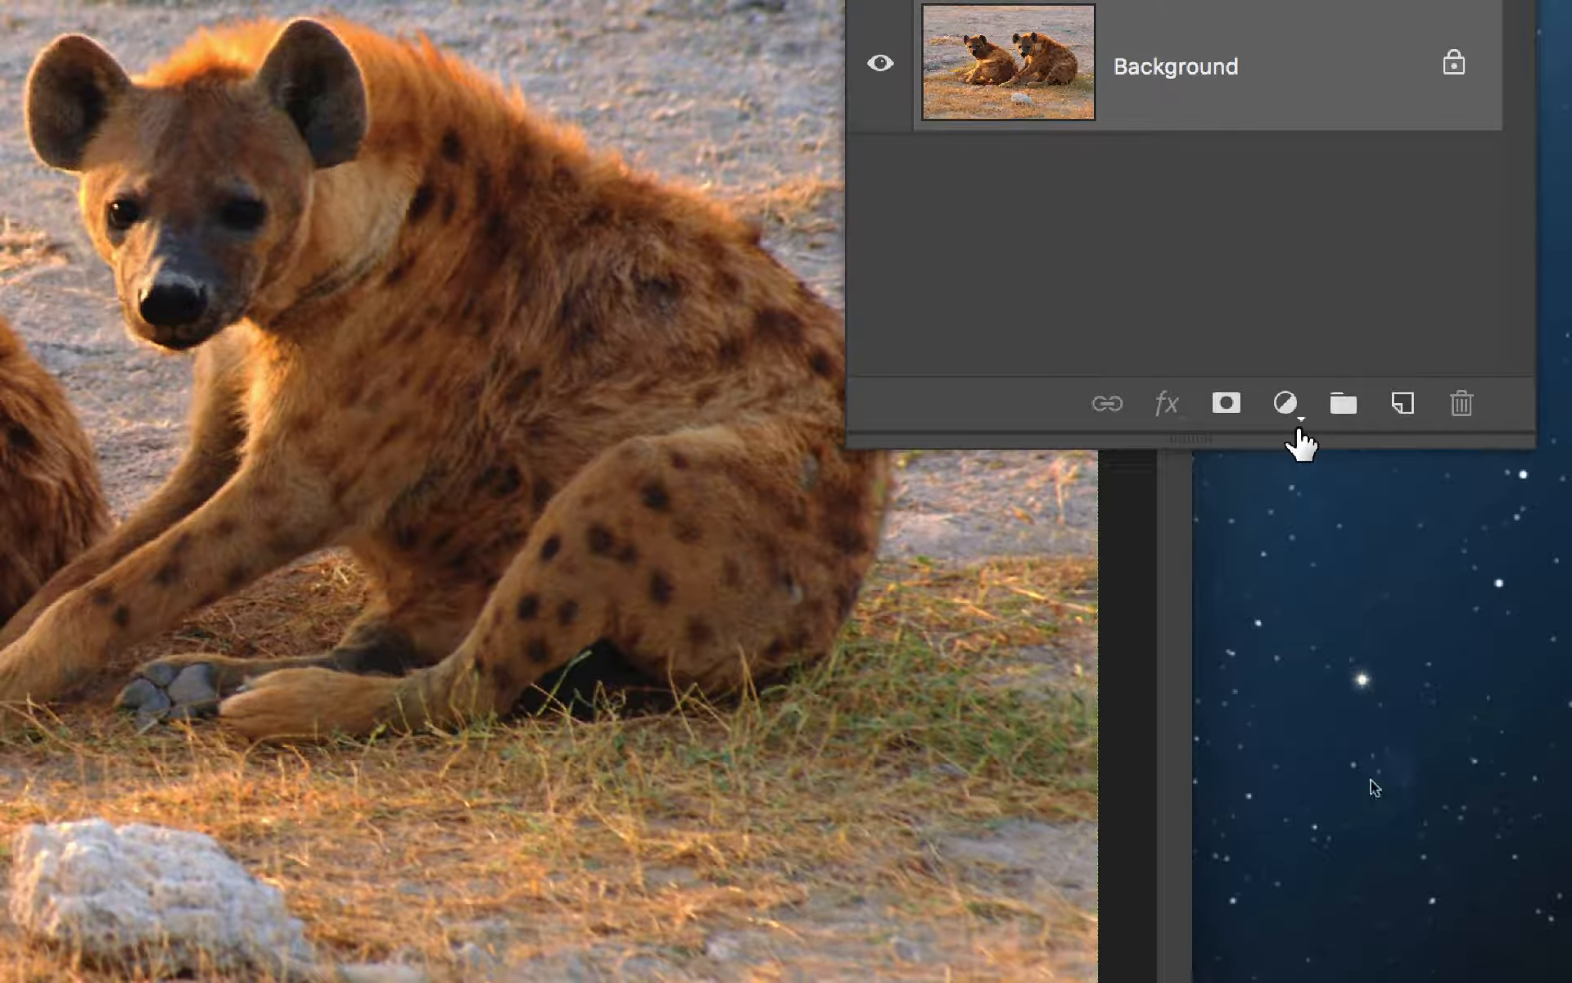
{"action": "left_click", "coordinate": [1288, 405]}
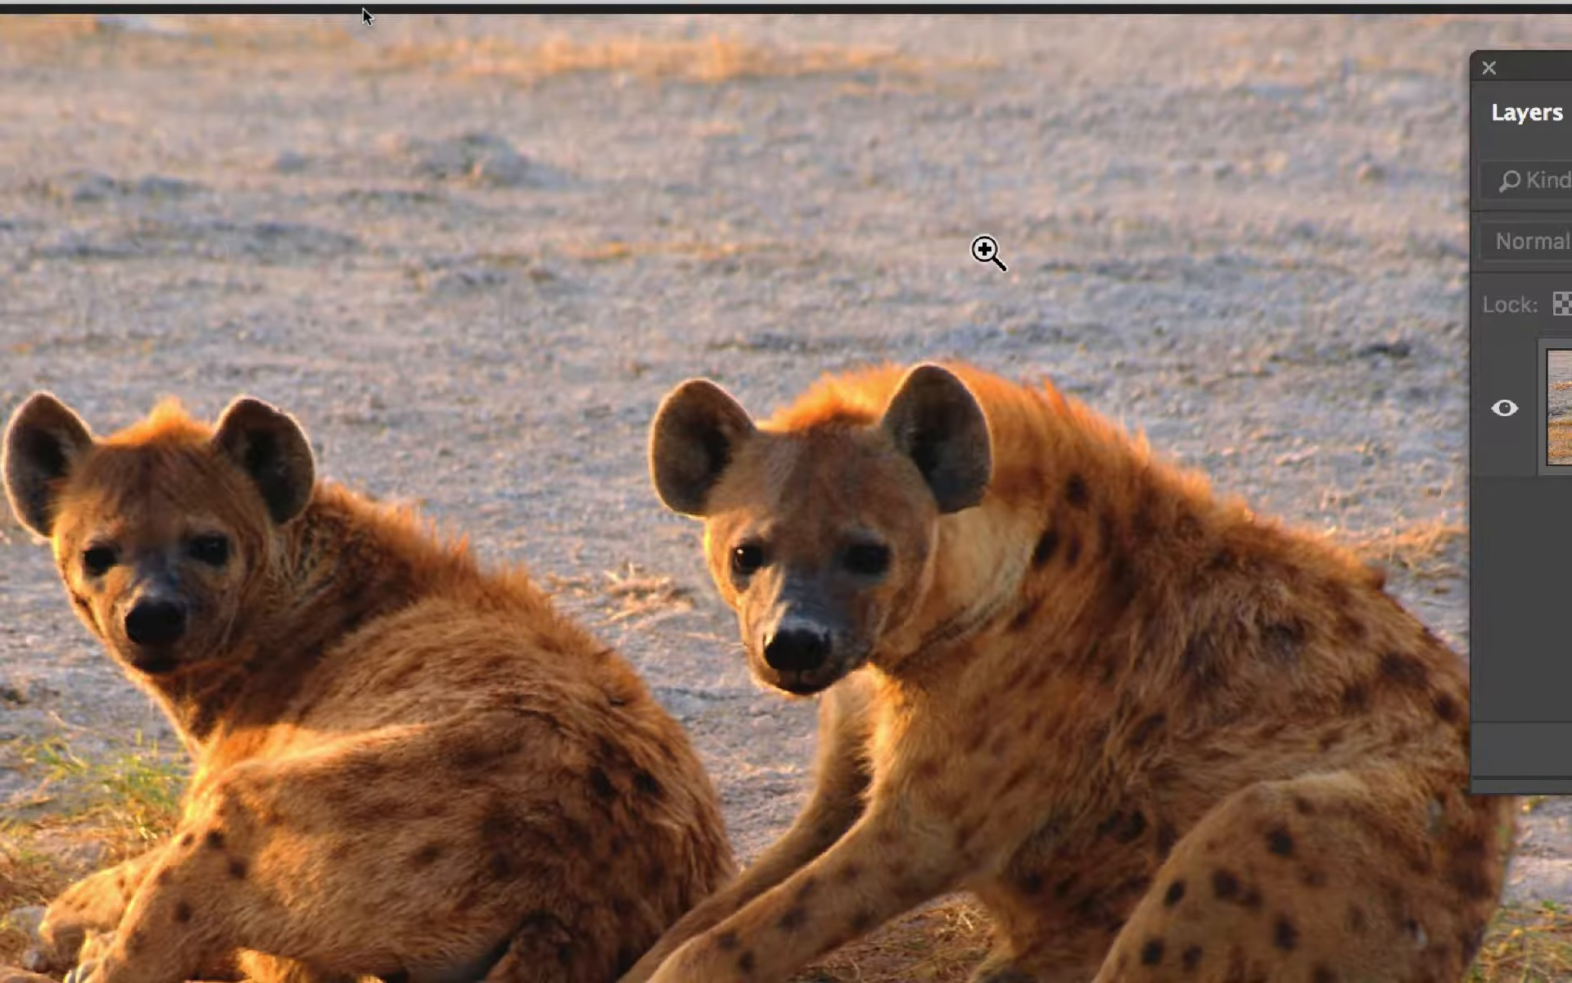
{"action": "left_click", "coordinate": [617, 17]}
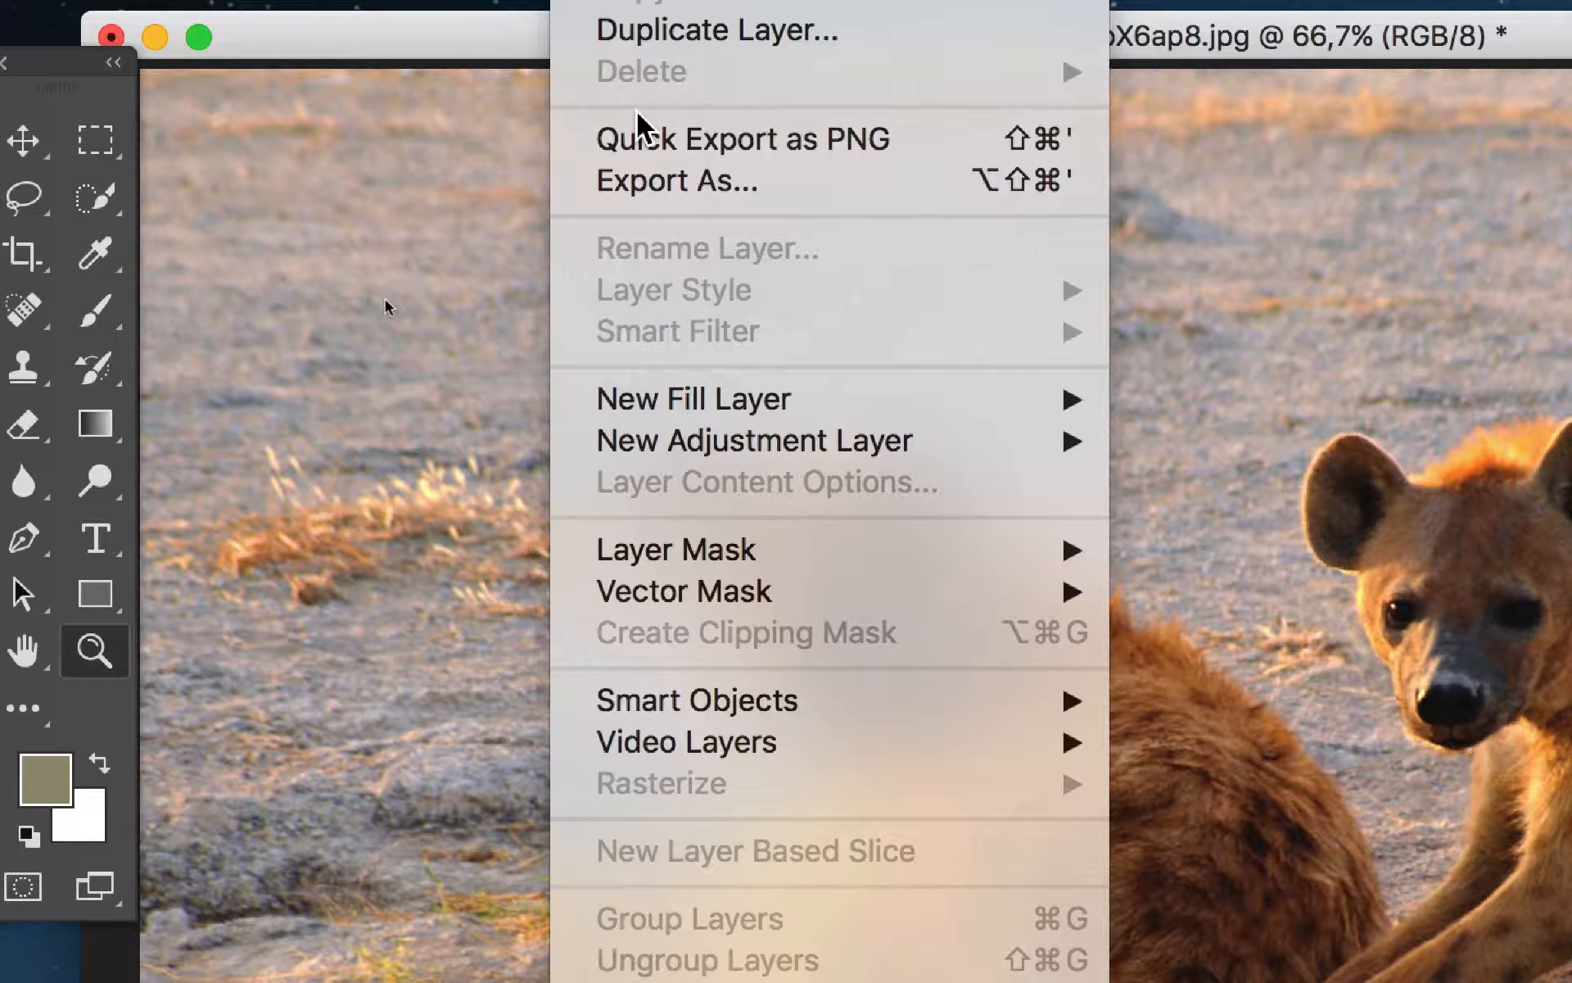
{"action": "mouse_move", "coordinate": [856, 451]}
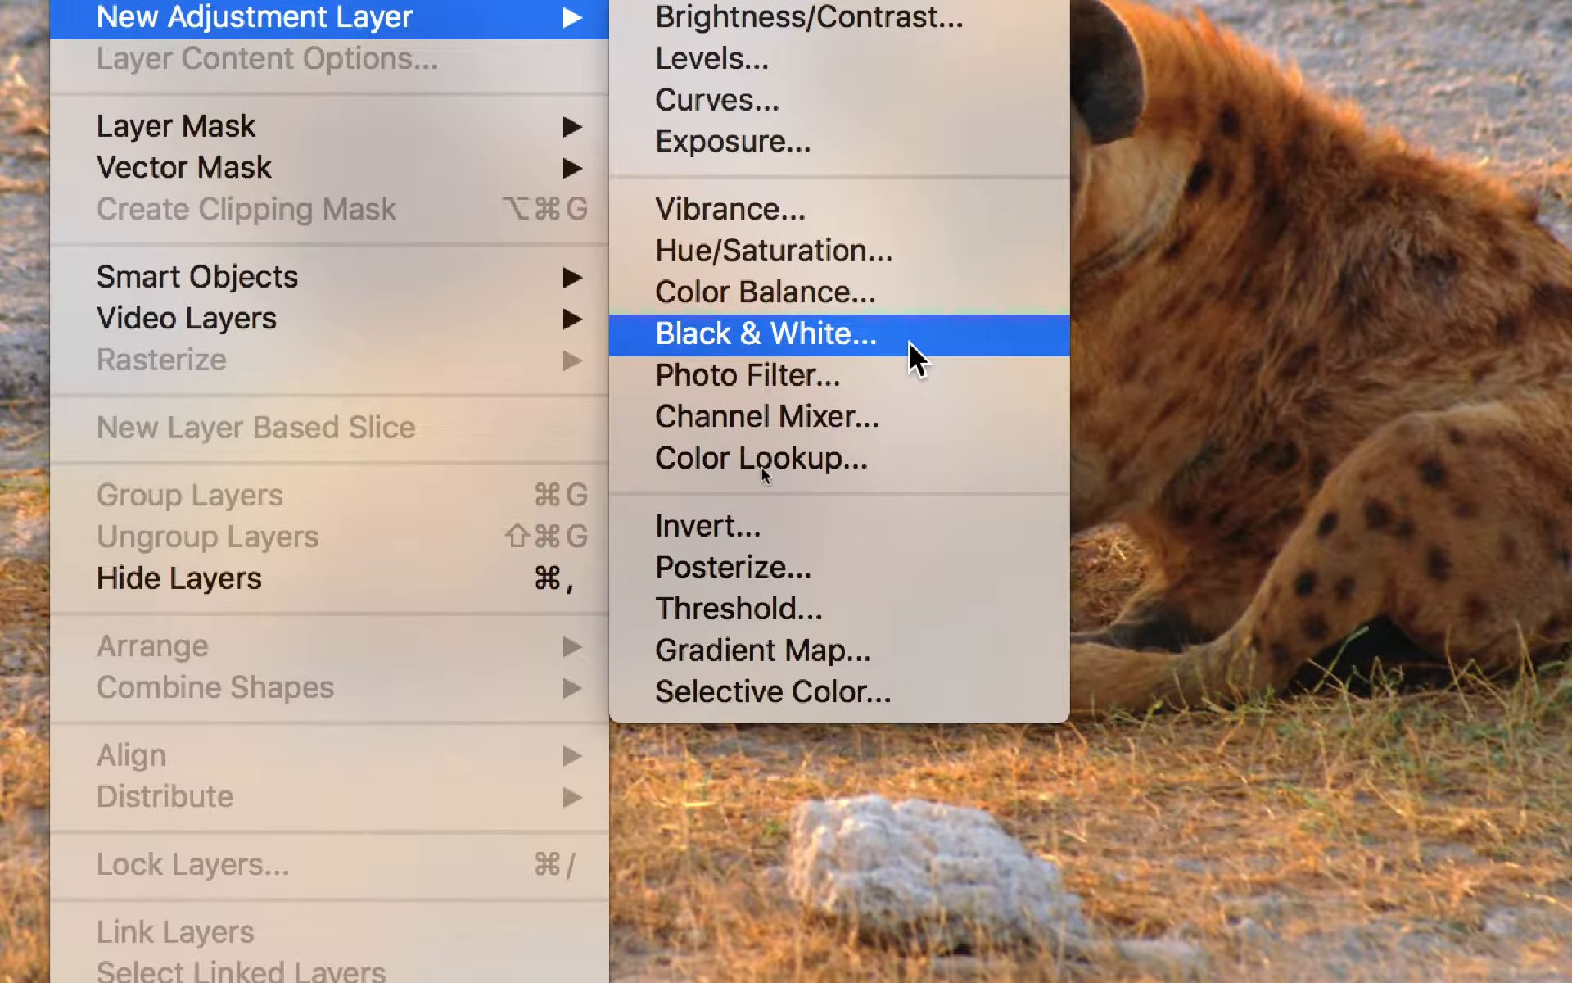
{"action": "left_click", "coordinate": [909, 343]}
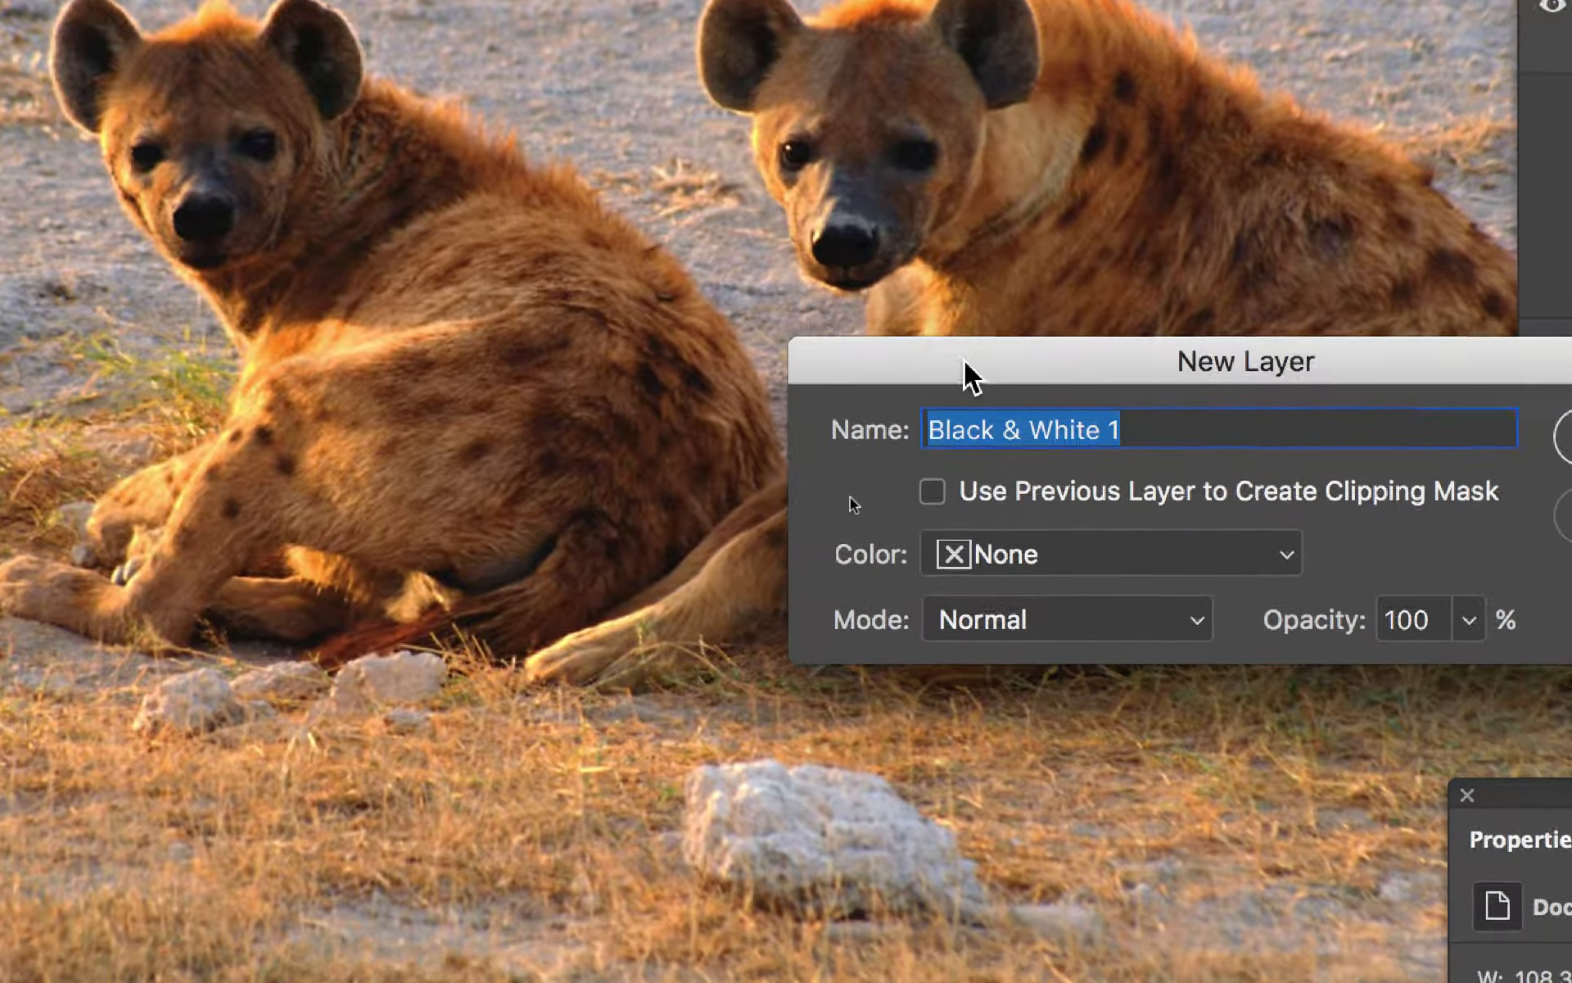
{"action": "key", "text": "Return"}
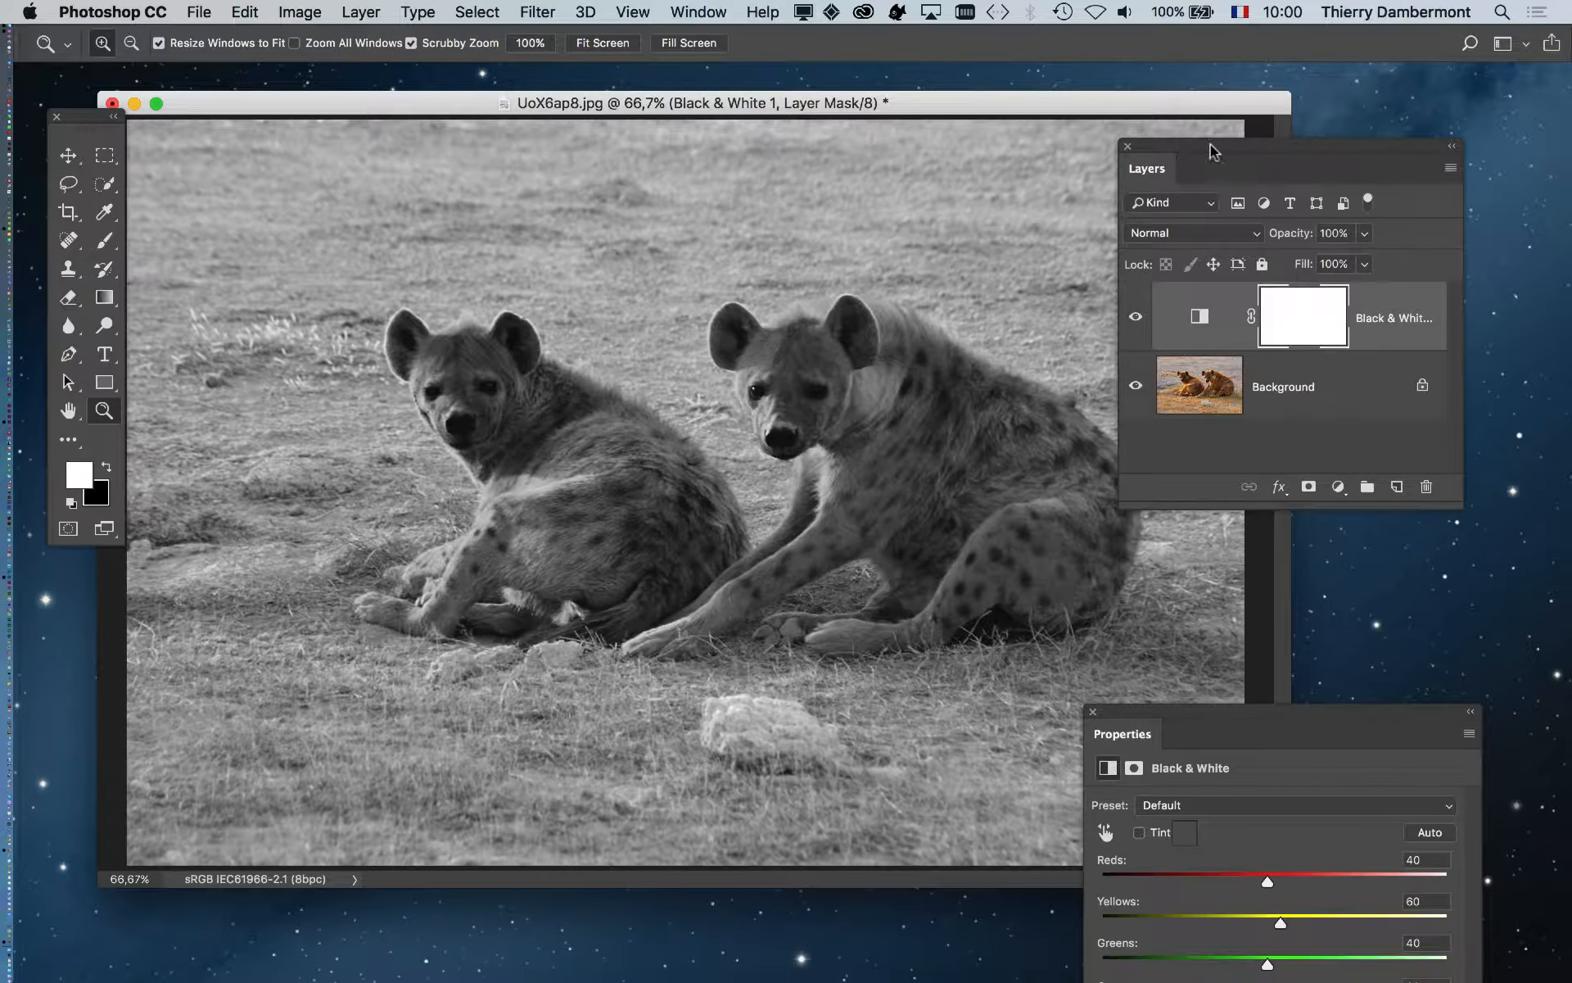
- Move the Black & White Properties panel and the Layers panel to clear spots beside the photo
{"action": "left_click_drag", "start_coordinate": [1171, 719], "coordinate": [812, 190]}
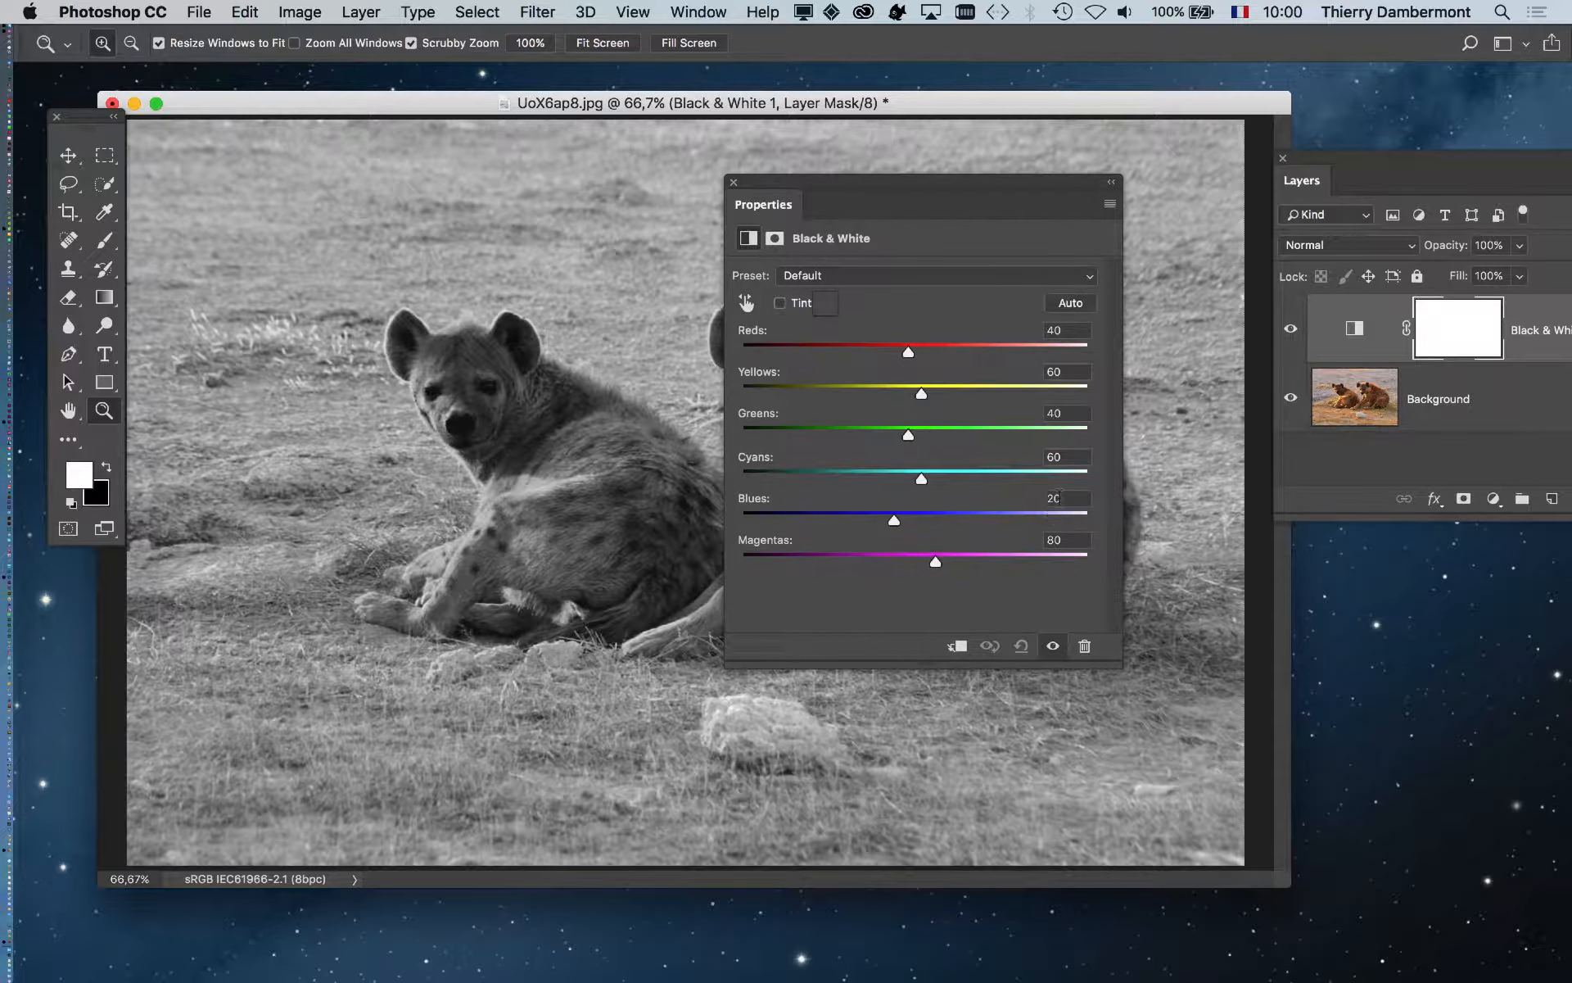
{"action": "left_click_drag", "start_coordinate": [1334, 165], "coordinate": [1253, 164]}
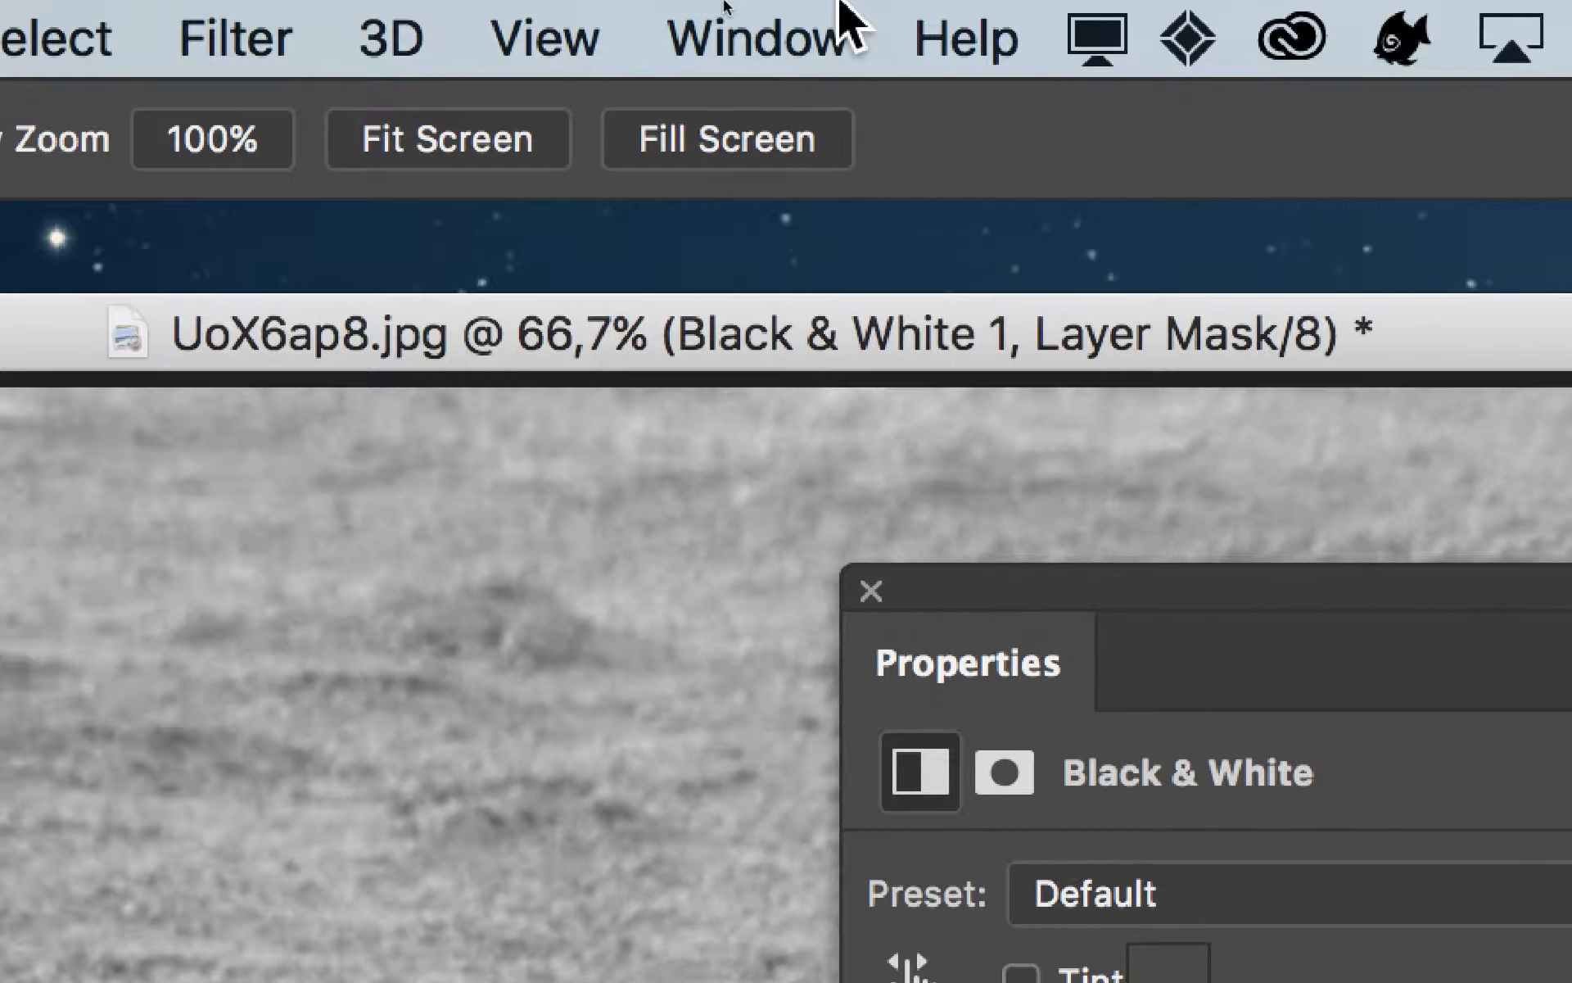
{"action": "left_click", "coordinate": [647, 32]}
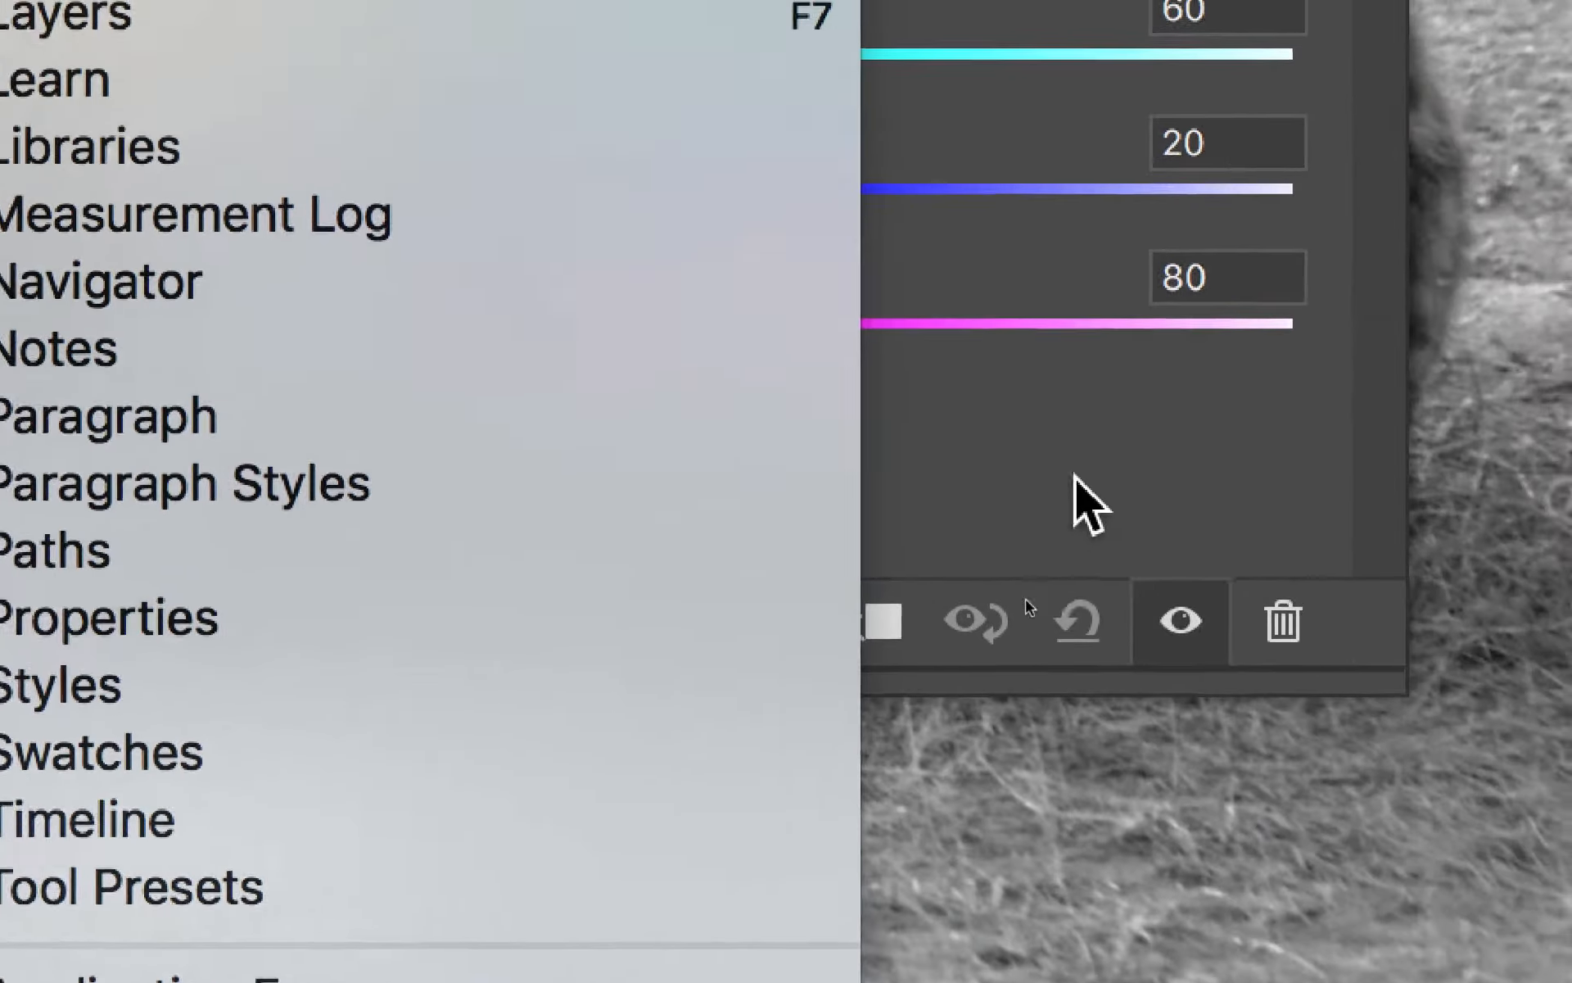
{"action": "left_click", "coordinate": [1078, 479]}
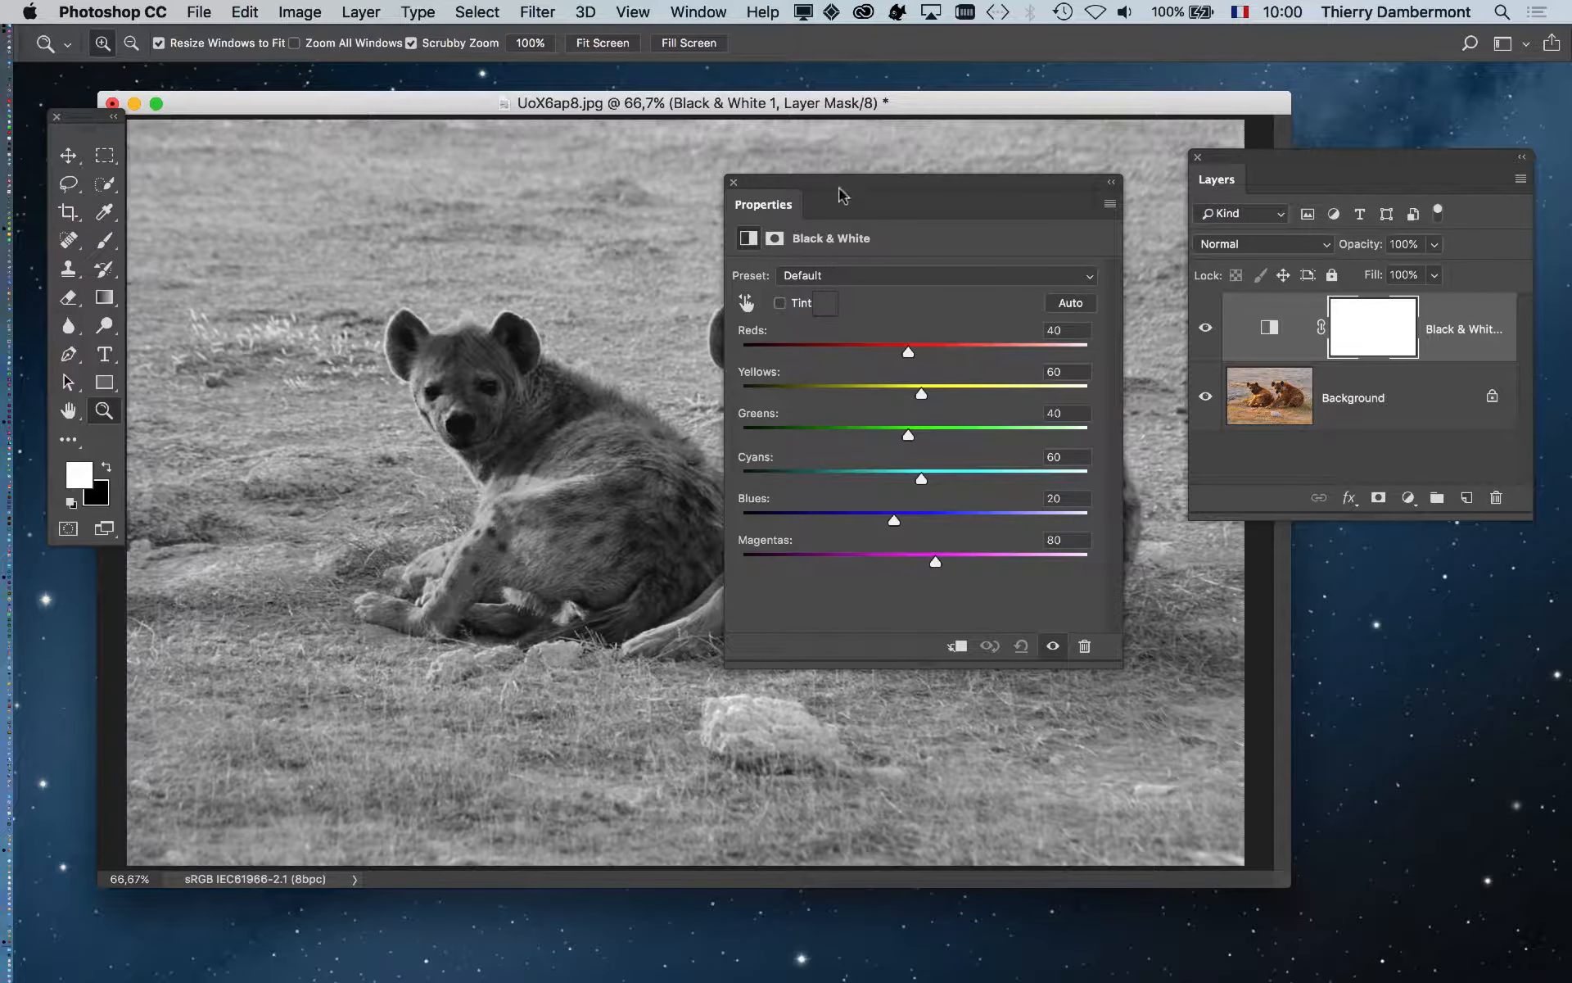
{"action": "left_click_drag", "start_coordinate": [850, 186], "coordinate": [895, 509]}
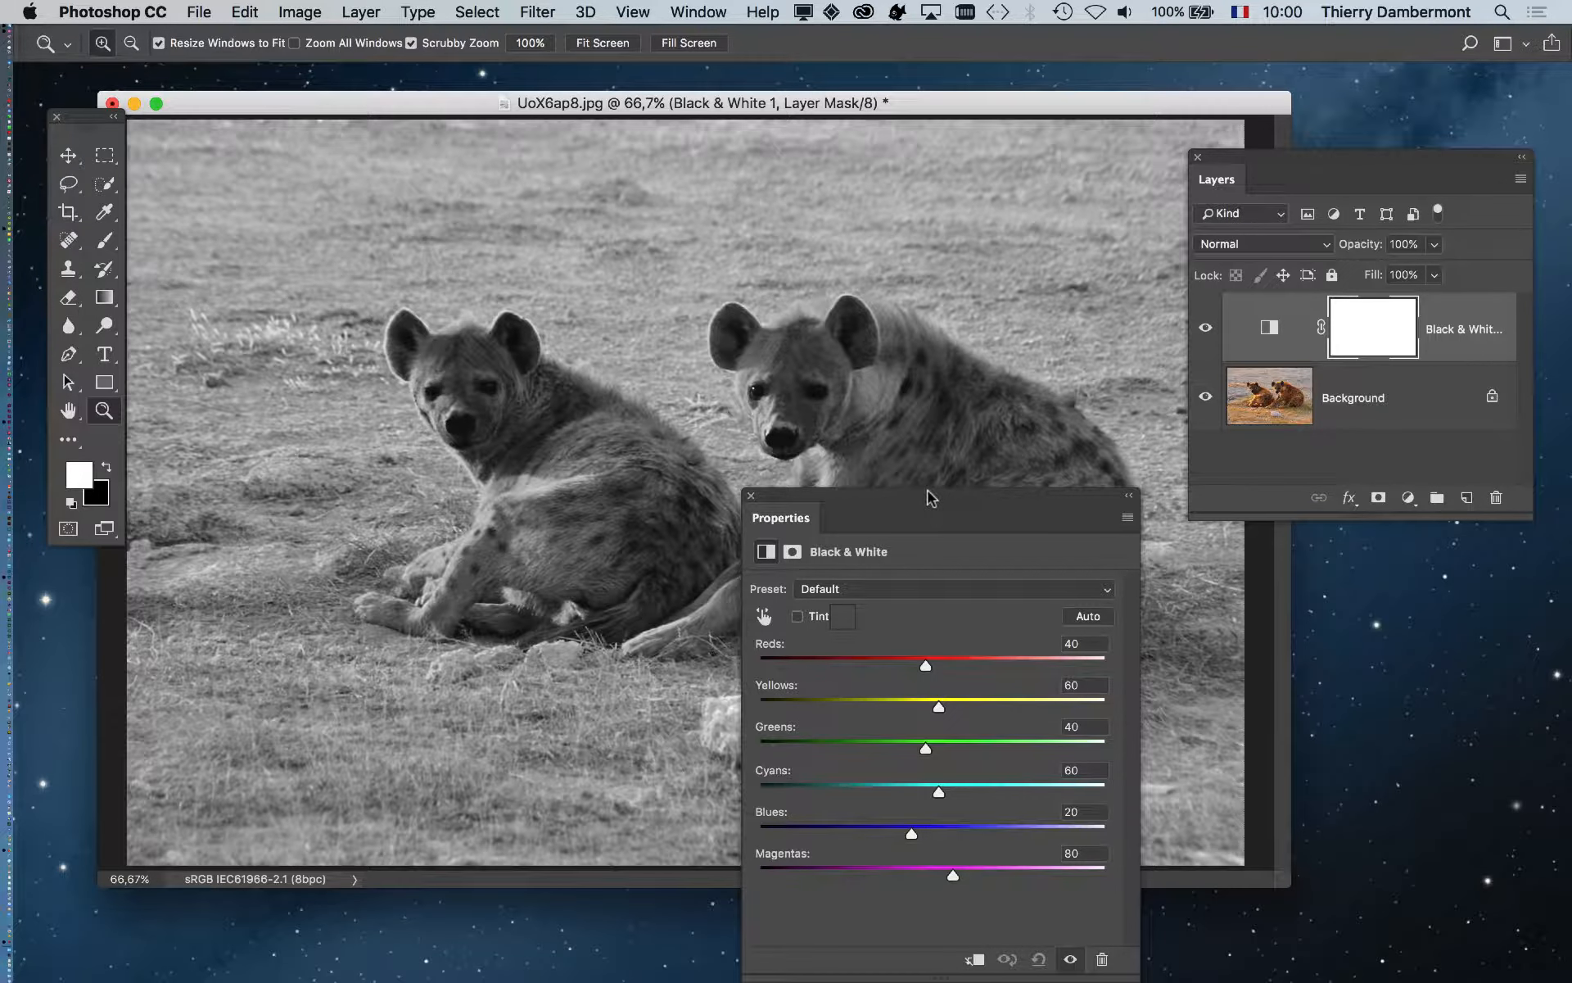
- Begin lightening the hyenas by adjusting the Reds, Yellows and Greens sliders
{"action": "left_click_drag", "start_coordinate": [933, 500], "coordinate": [1273, 75]}
{"action": "mouse_move", "coordinate": [1253, 239]}
{"action": "left_mouse_down"}
{"action": "mouse_move", "coordinate": [1316, 239]}
{"action": "mouse_move", "coordinate": [1273, 239]}
{"action": "left_mouse_up"}
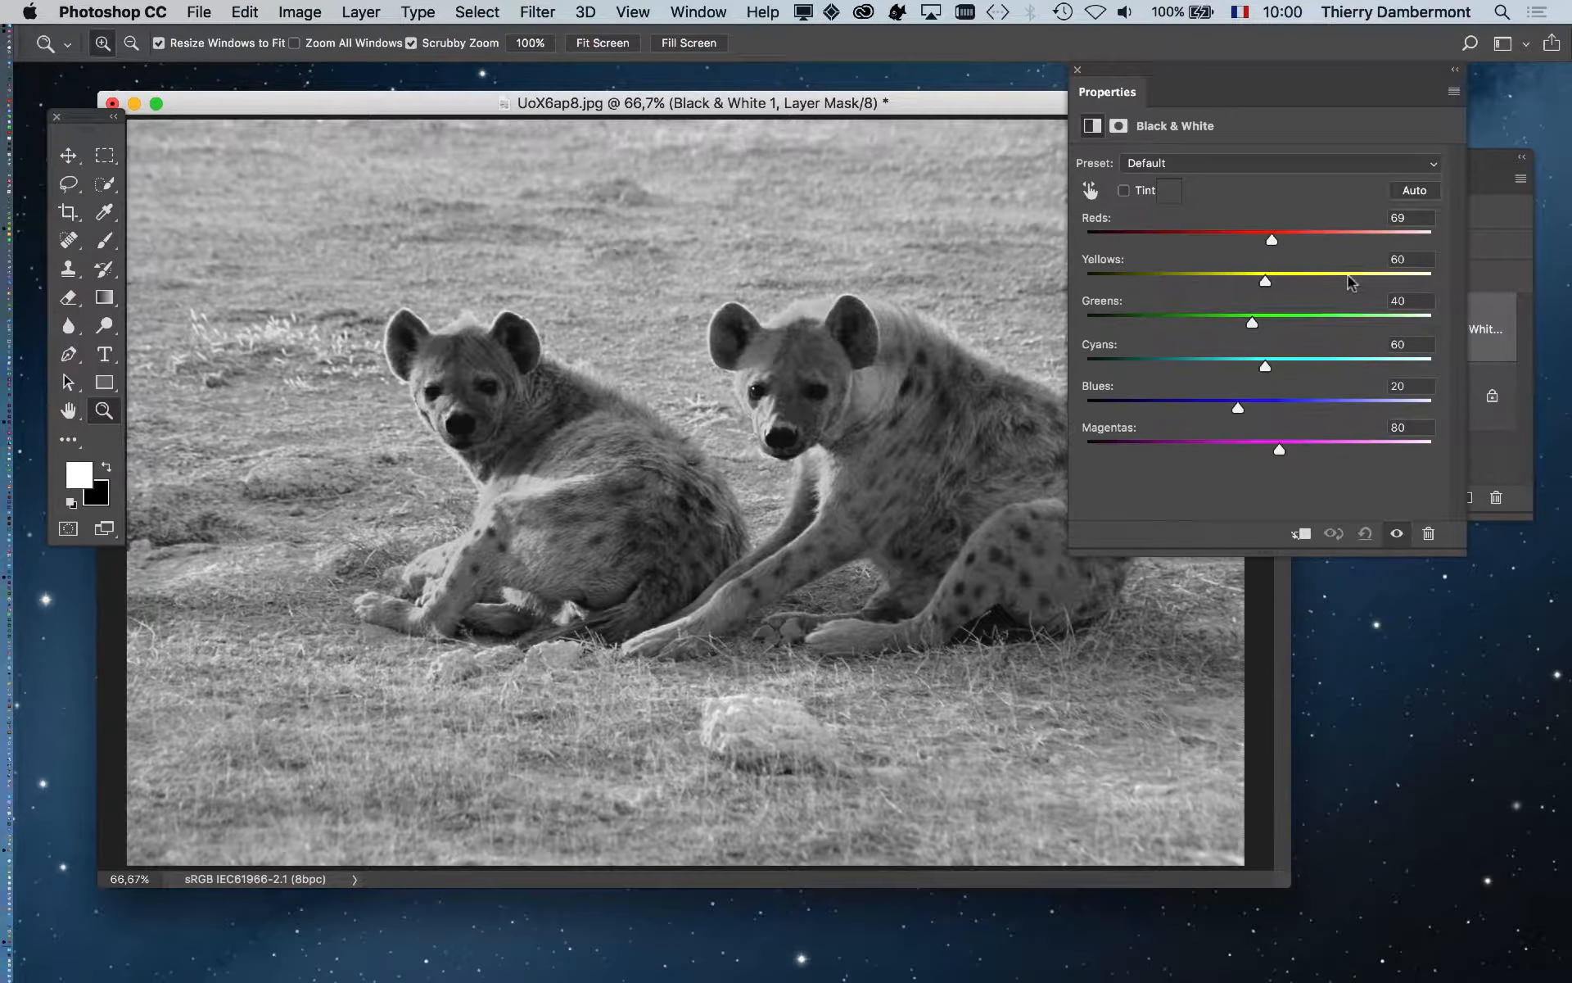
{"action": "left_click_drag", "start_coordinate": [1351, 280], "coordinate": [1220, 448]}
{"action": "left_click_drag", "start_coordinate": [1272, 239], "coordinate": [1238, 240]}
{"action": "left_click_drag", "start_coordinate": [1305, 281], "coordinate": [1274, 320]}
{"action": "mouse_move", "coordinate": [1251, 241]}
{"action": "left_mouse_down"}
{"action": "mouse_move", "coordinate": [1294, 243]}
{"action": "mouse_move", "coordinate": [1265, 241]}
{"action": "left_mouse_up"}
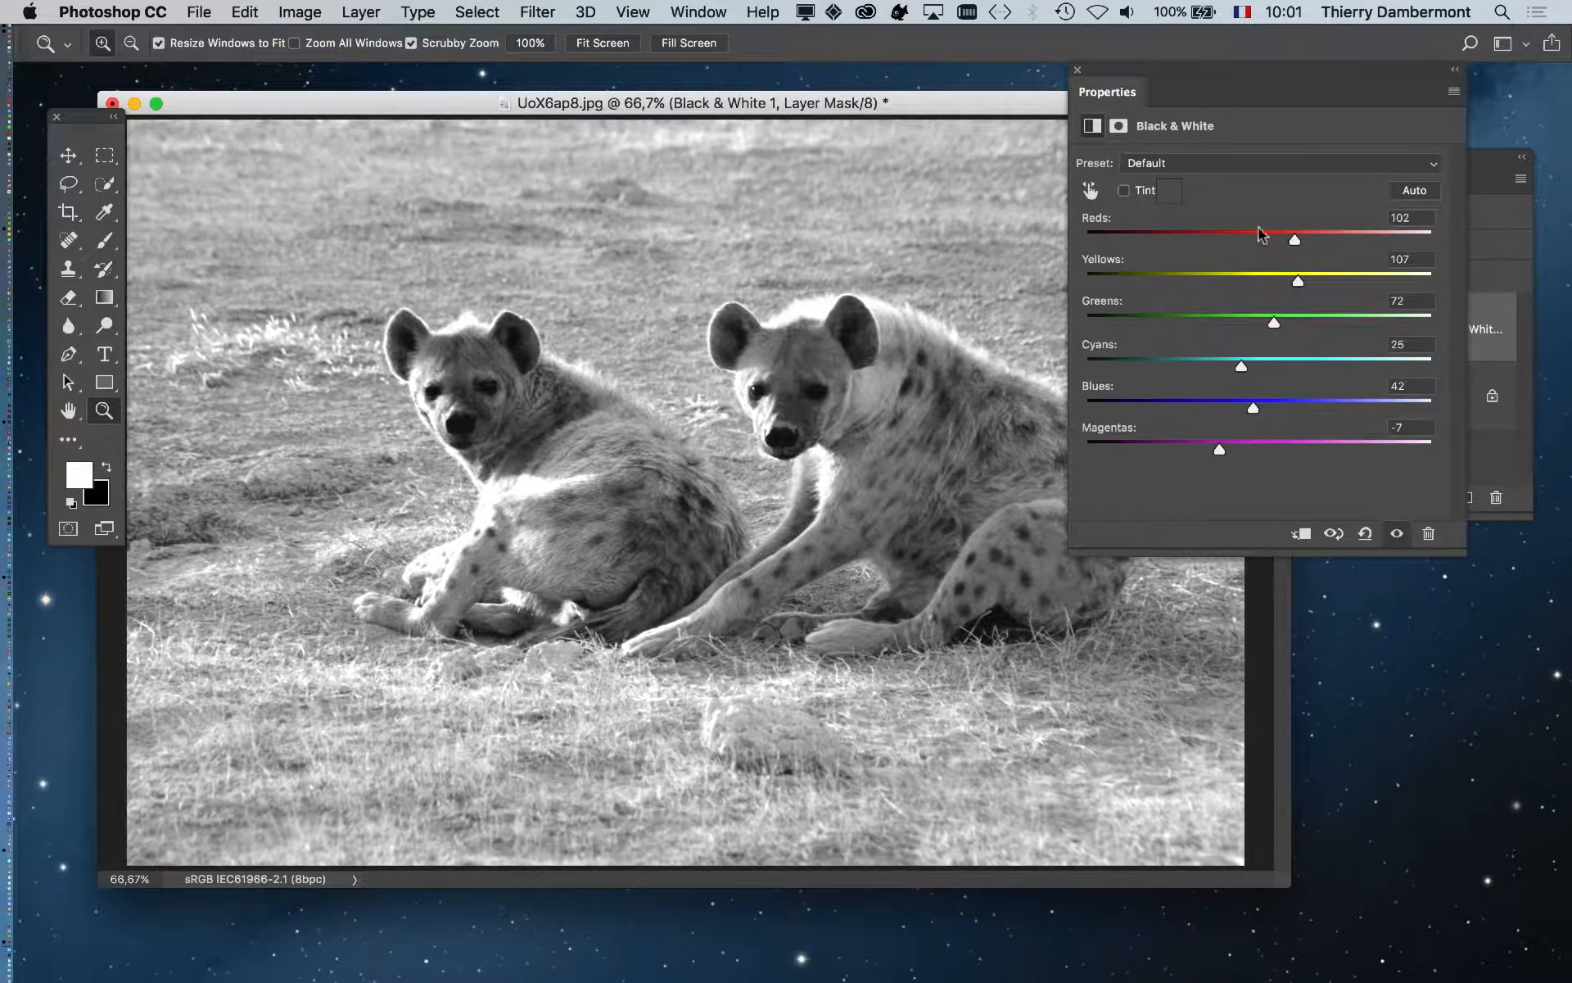
- Settle the mix at Reds 136, Yellows 58, Greens 72, Cyans 25, Blues 42, Magentas −7
{"action": "left_click_drag", "start_coordinate": [1212, 70], "coordinate": [853, 542]}
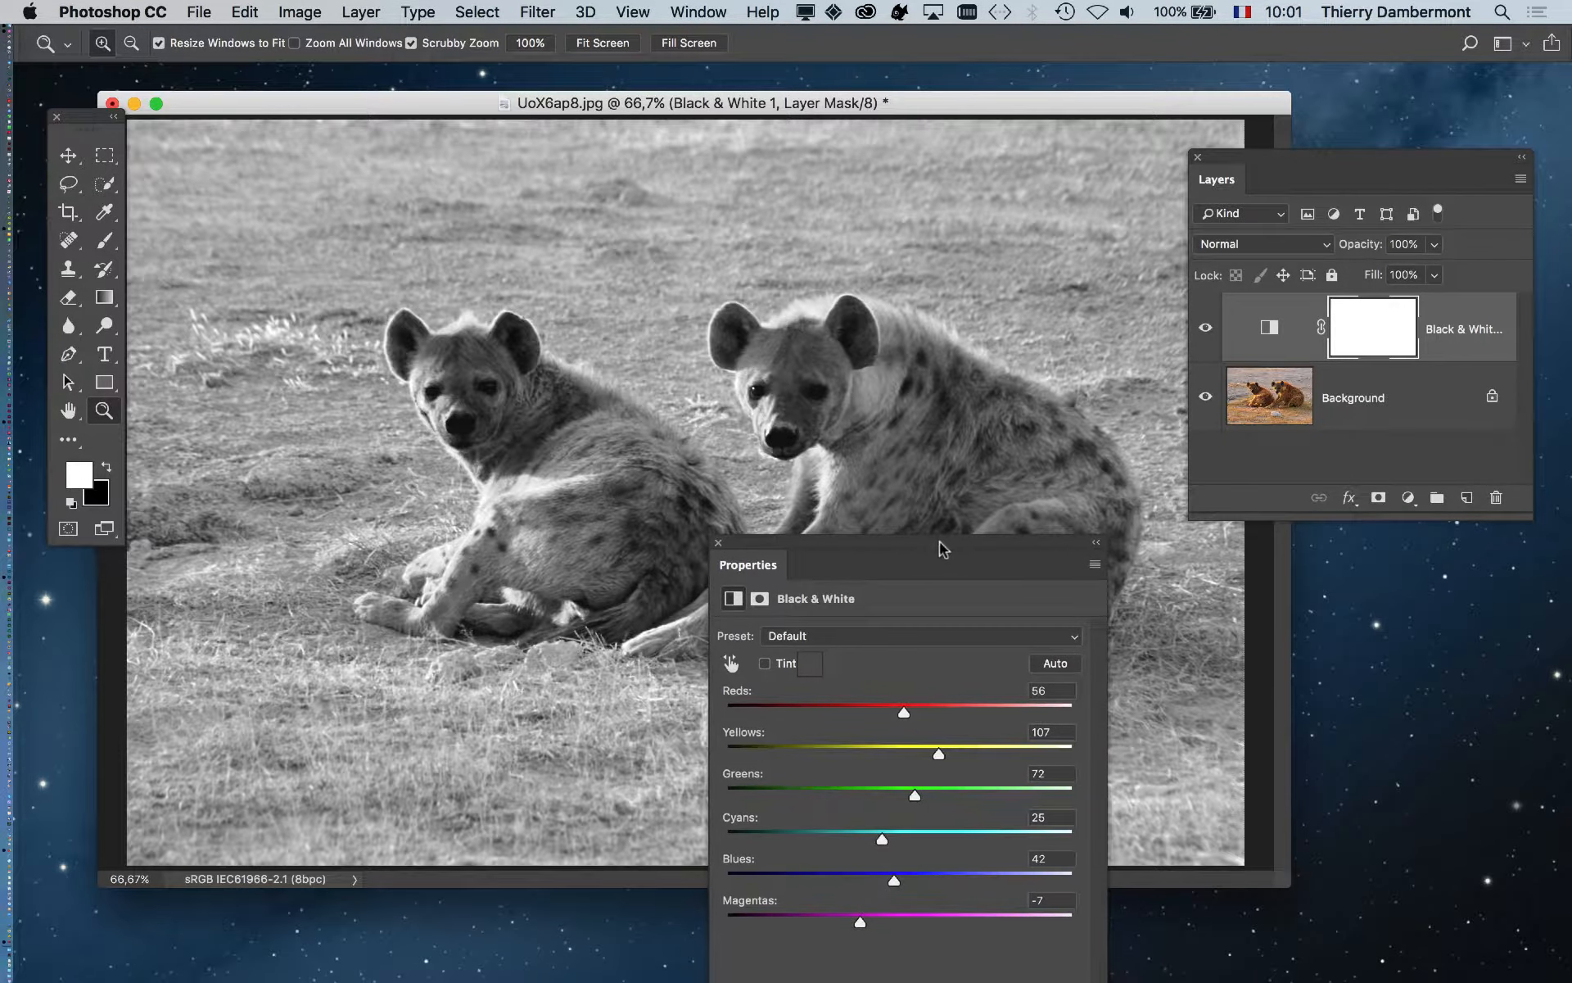
{"action": "left_click_drag", "start_coordinate": [943, 548], "coordinate": [1275, 130]}
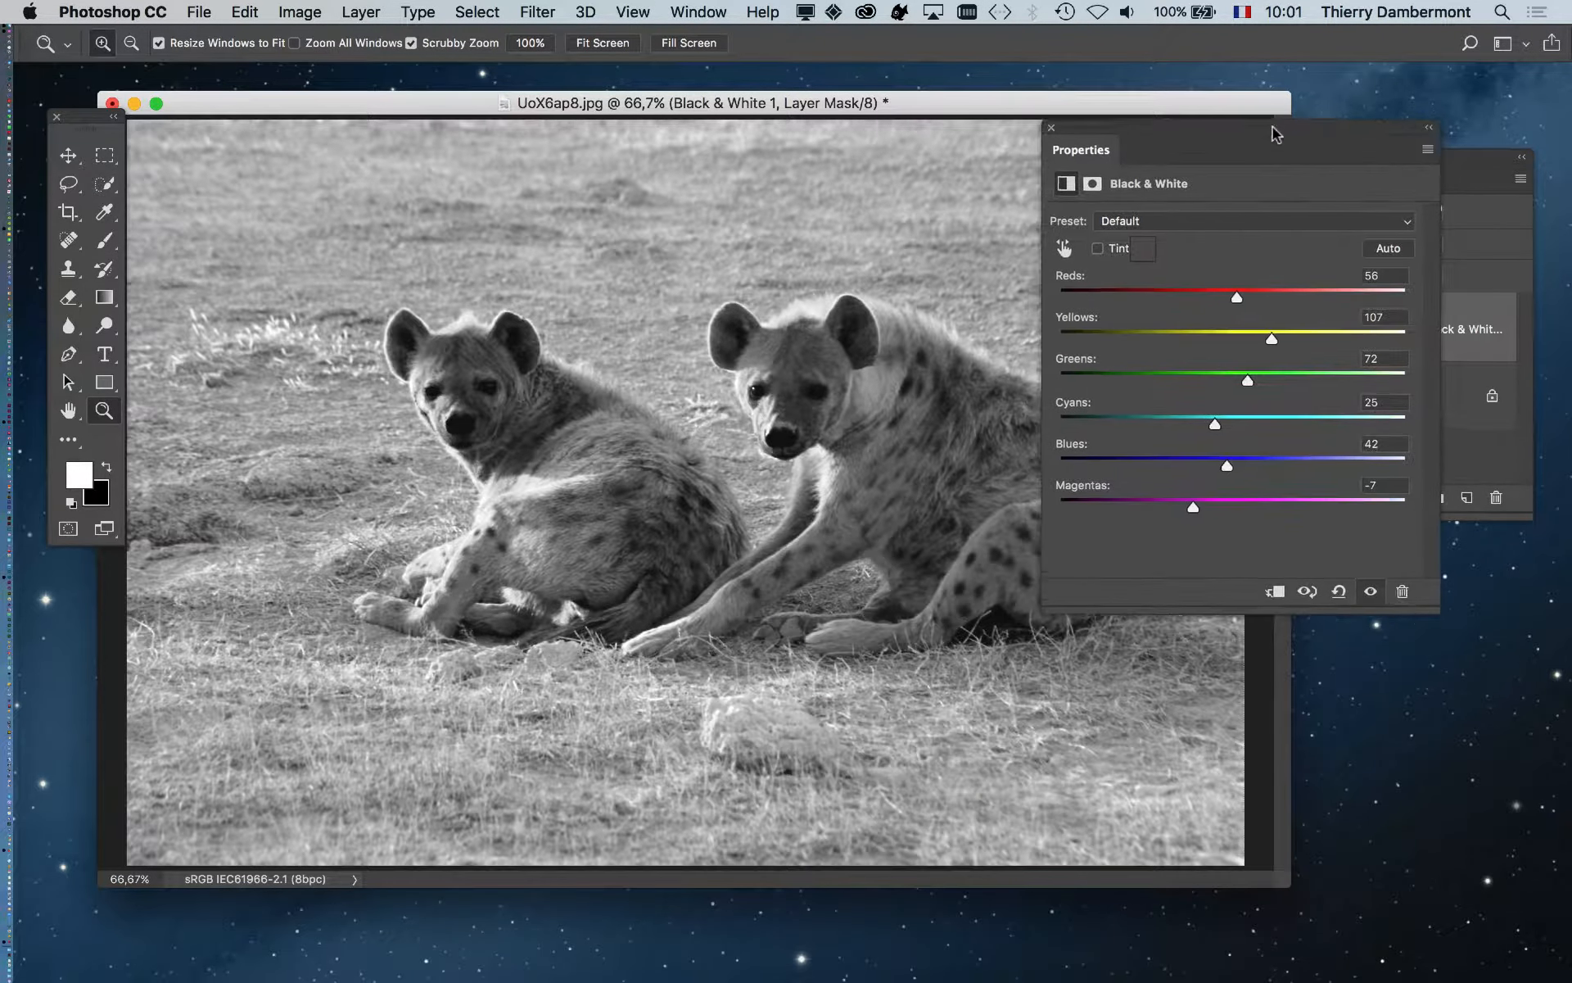
{"action": "mouse_move", "coordinate": [1236, 291]}
{"action": "left_mouse_down"}
{"action": "mouse_move", "coordinate": [1212, 293]}
{"action": "mouse_move", "coordinate": [1246, 293]}
{"action": "mouse_move", "coordinate": [1228, 292]}
{"action": "left_mouse_up"}
{"action": "left_click_drag", "start_coordinate": [1188, 127], "coordinate": [1362, 121]}
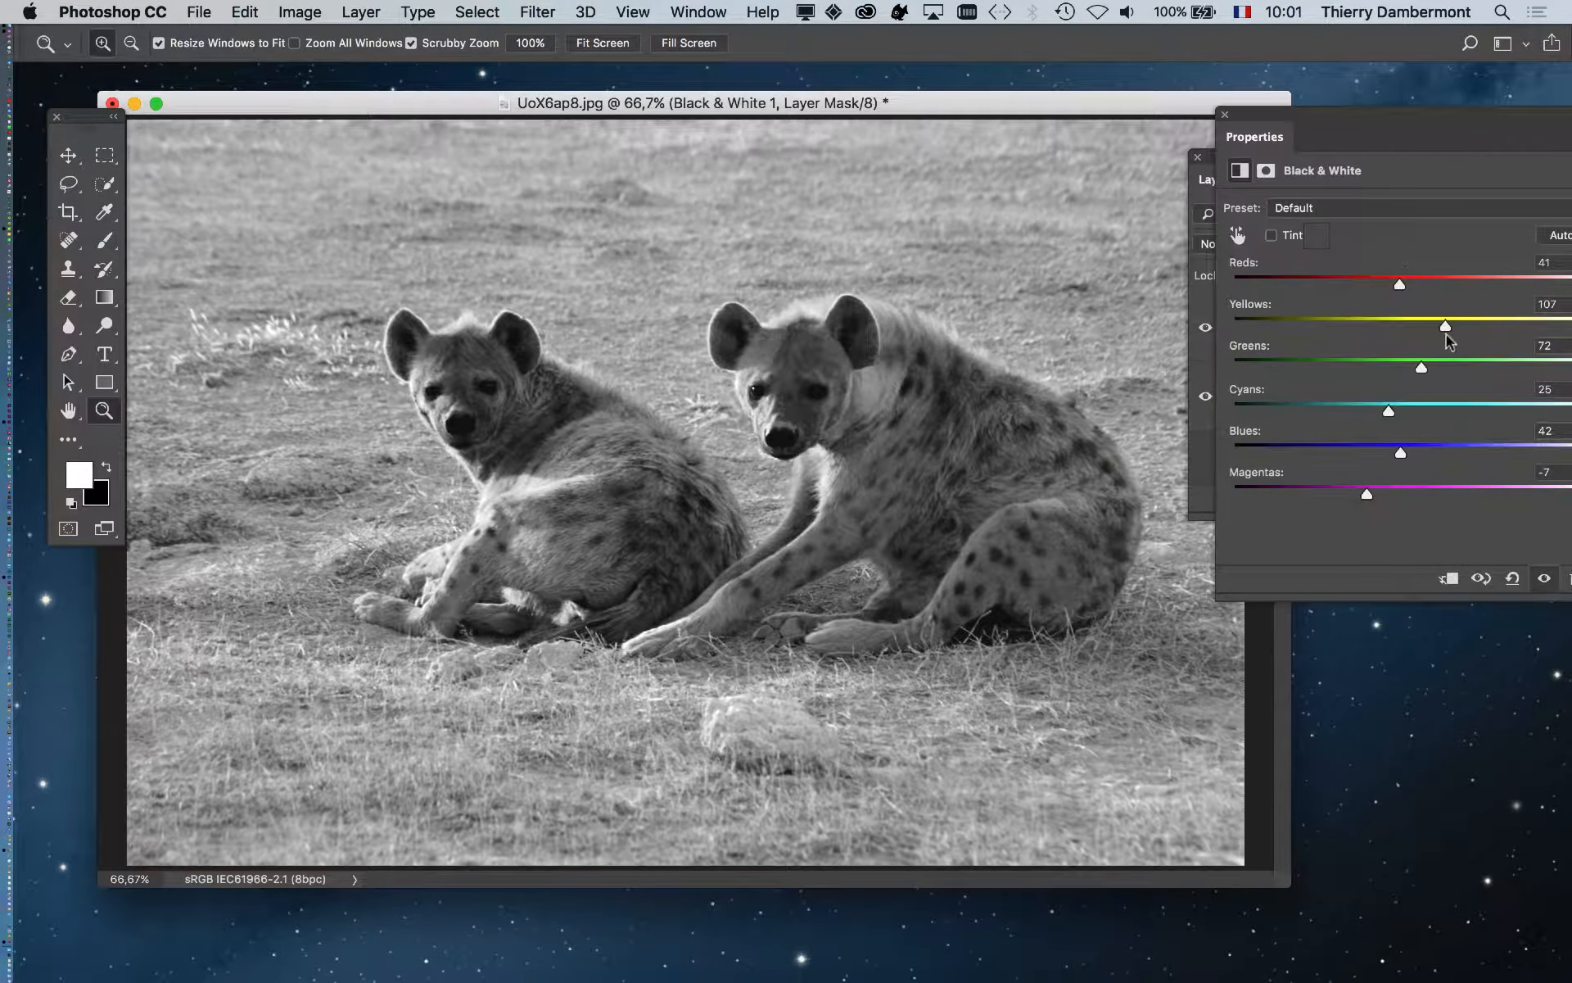
{"action": "left_click_drag", "start_coordinate": [1444, 327], "coordinate": [1466, 288]}
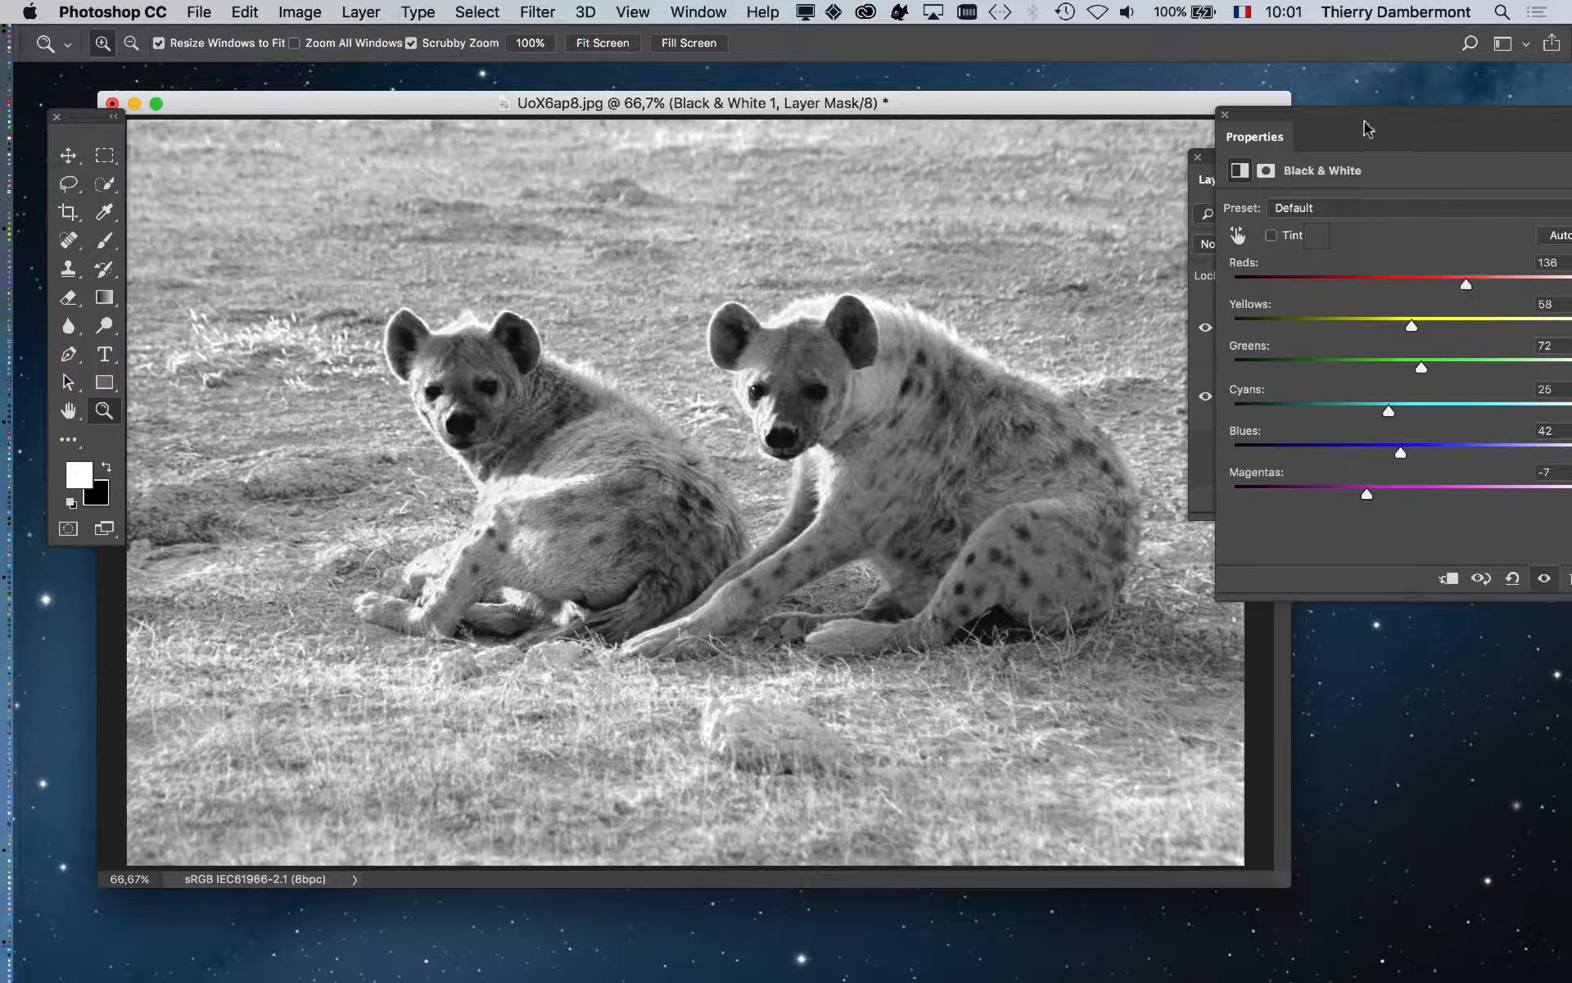
{"action": "left_click_drag", "start_coordinate": [1366, 122], "coordinate": [1241, 368]}
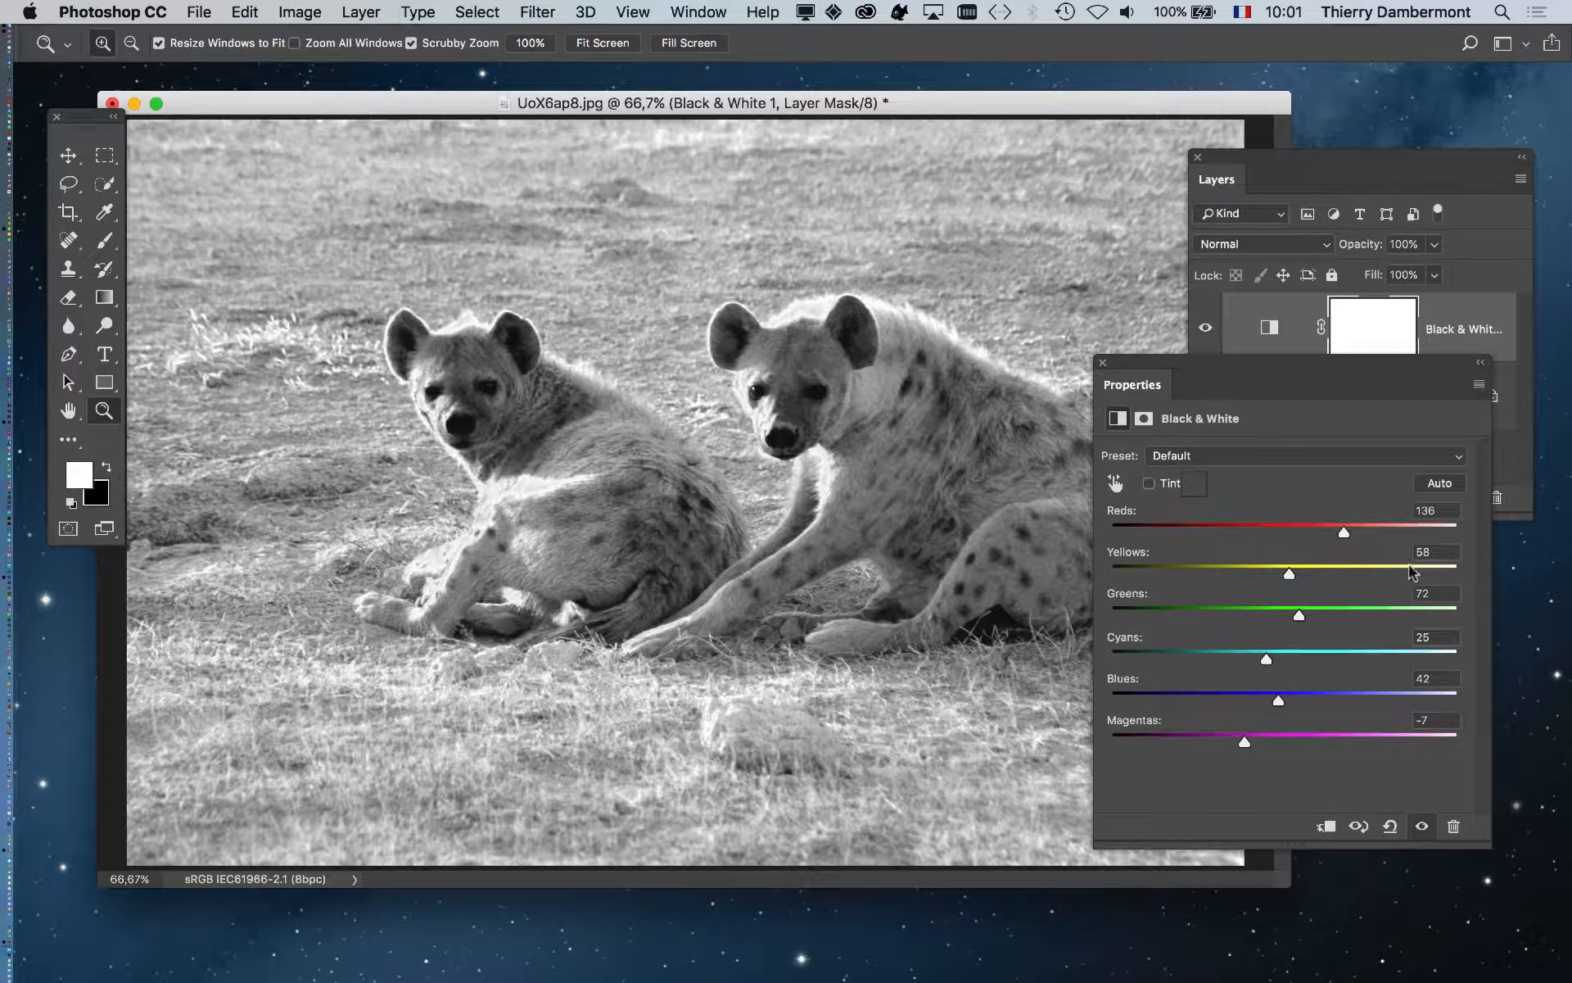
{"action": "left_click_drag", "start_coordinate": [1375, 369], "coordinate": [1303, 578]}
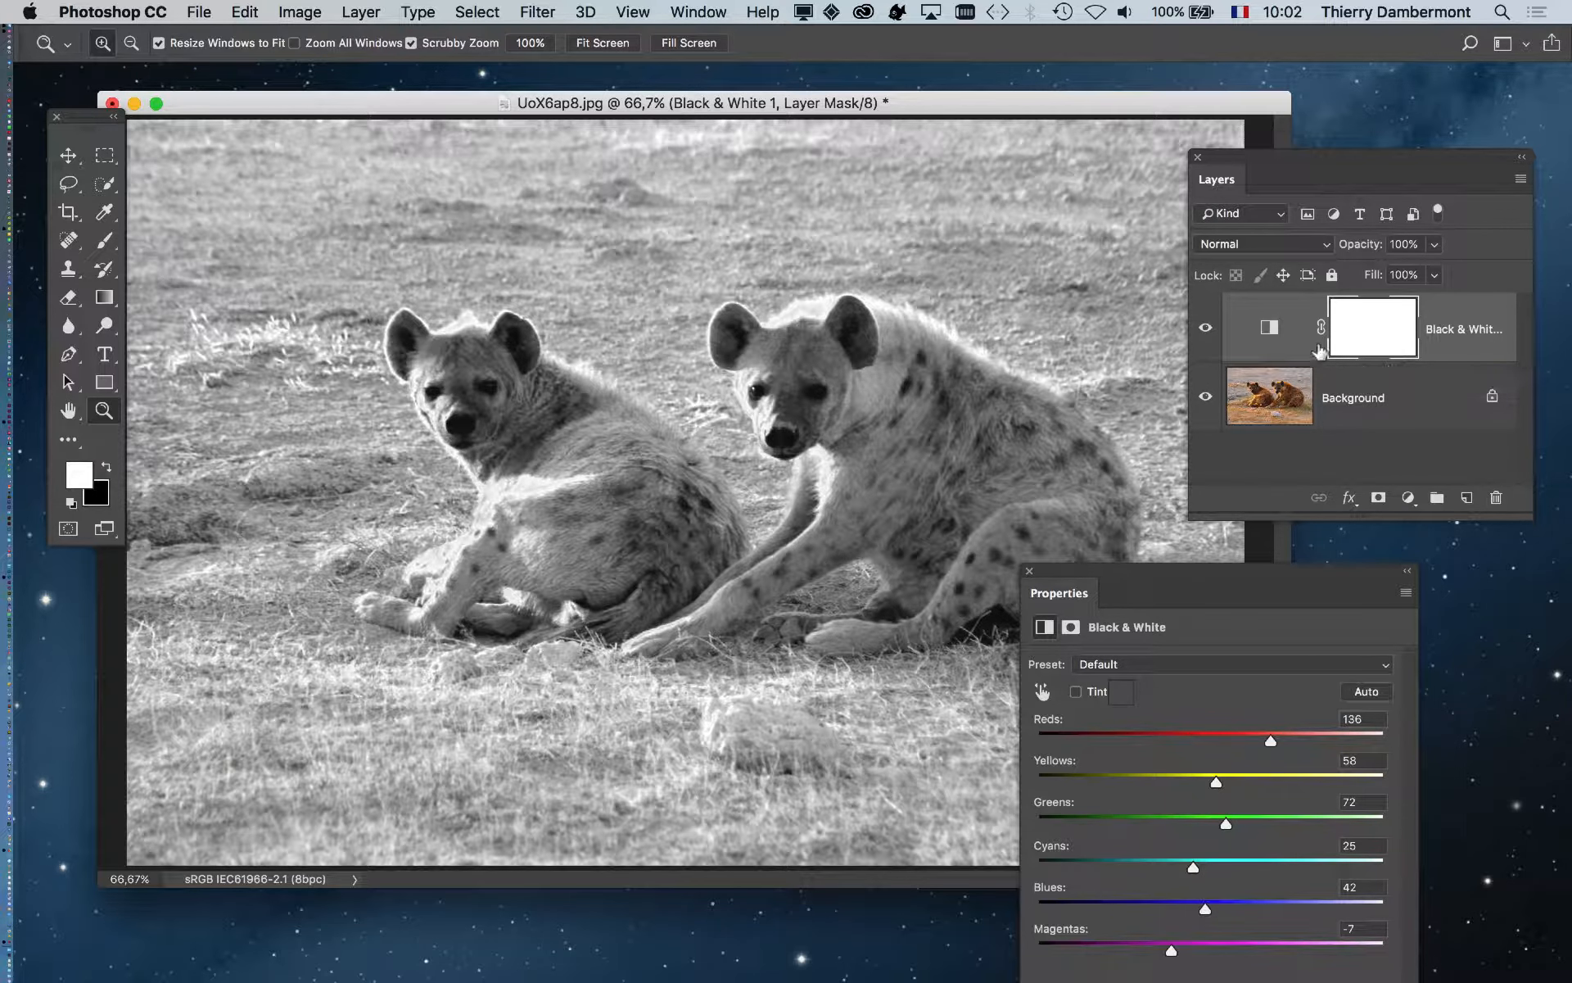
- Toggle the Black & White layer's visibility to compare the photo with and without it
{"action": "left_click", "coordinate": [1208, 334]}
{"action": "left_click", "coordinate": [1208, 334]}
{"action": "left_click", "coordinate": [1208, 334]}
{"action": "left_click", "coordinate": [1208, 334]}
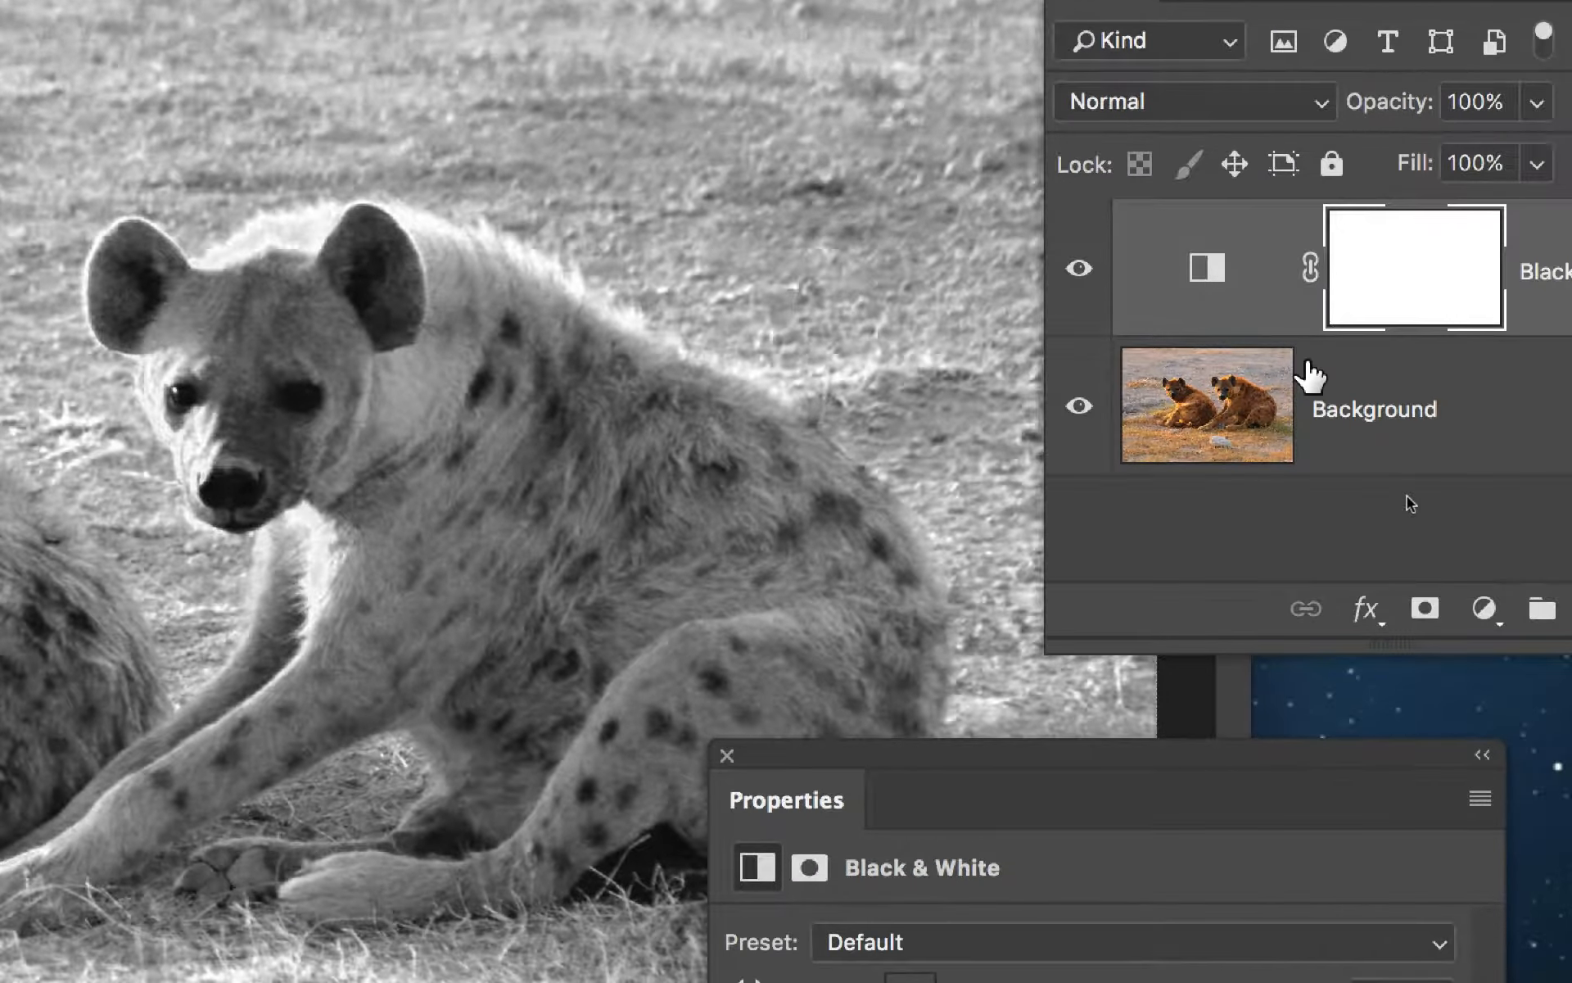
- Add a Hue/Saturation 1 adjustment layer above Black & White 1 and rearrange the panels
{"action": "left_click", "coordinate": [1541, 663]}
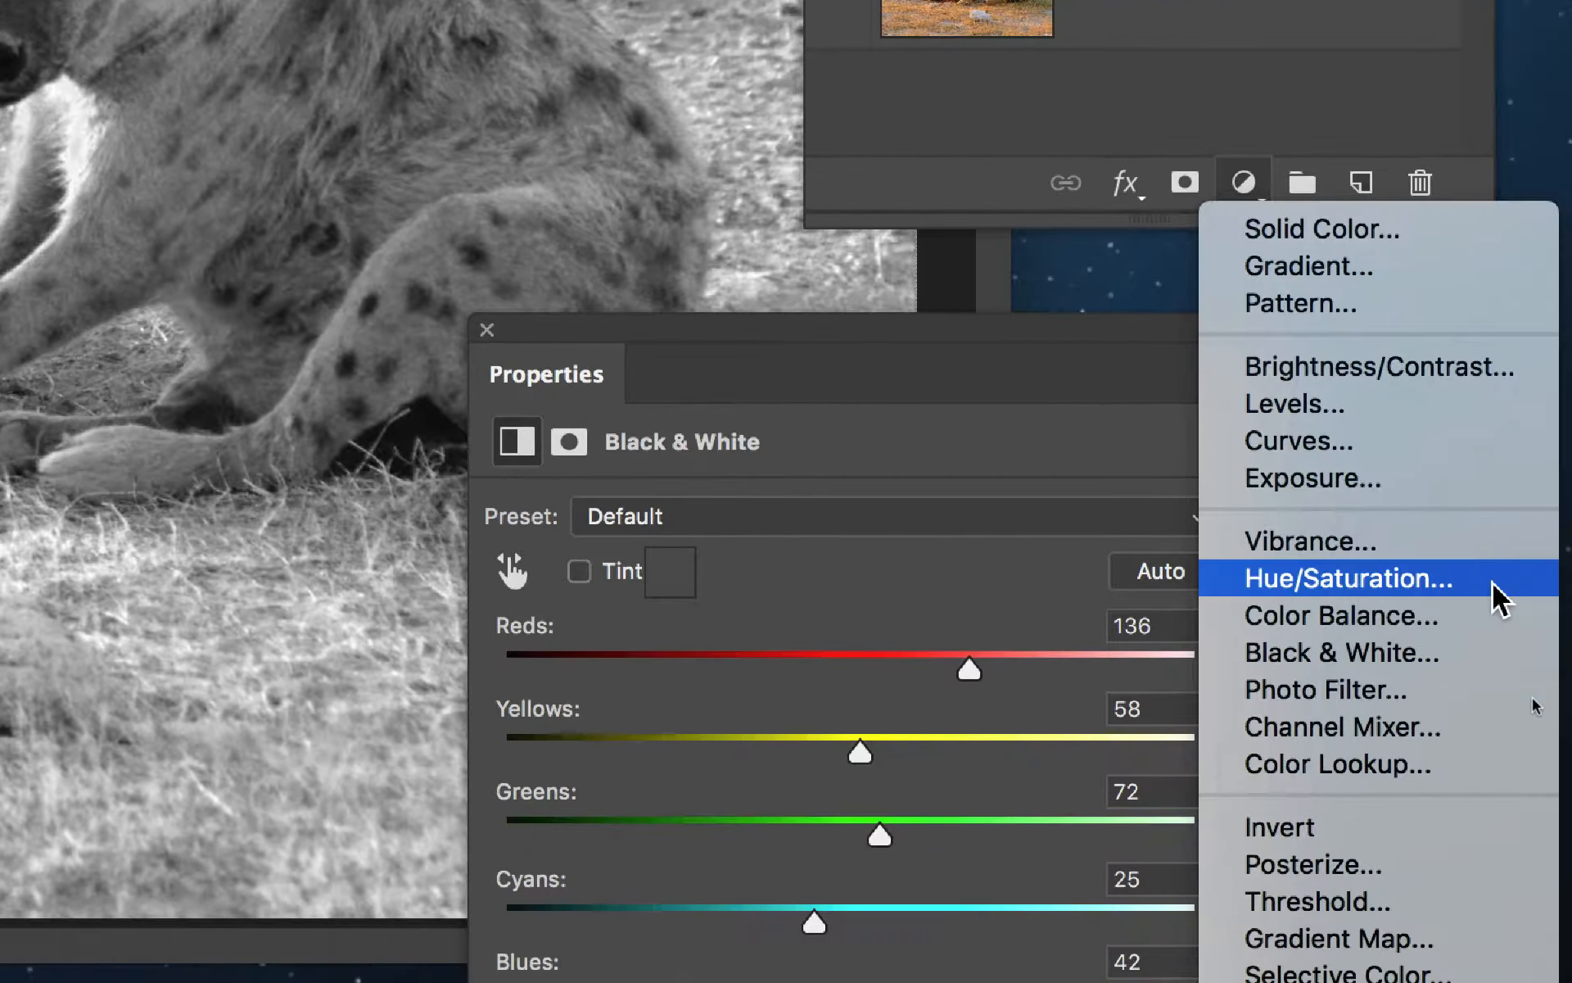
{"action": "left_click", "coordinate": [1539, 627]}
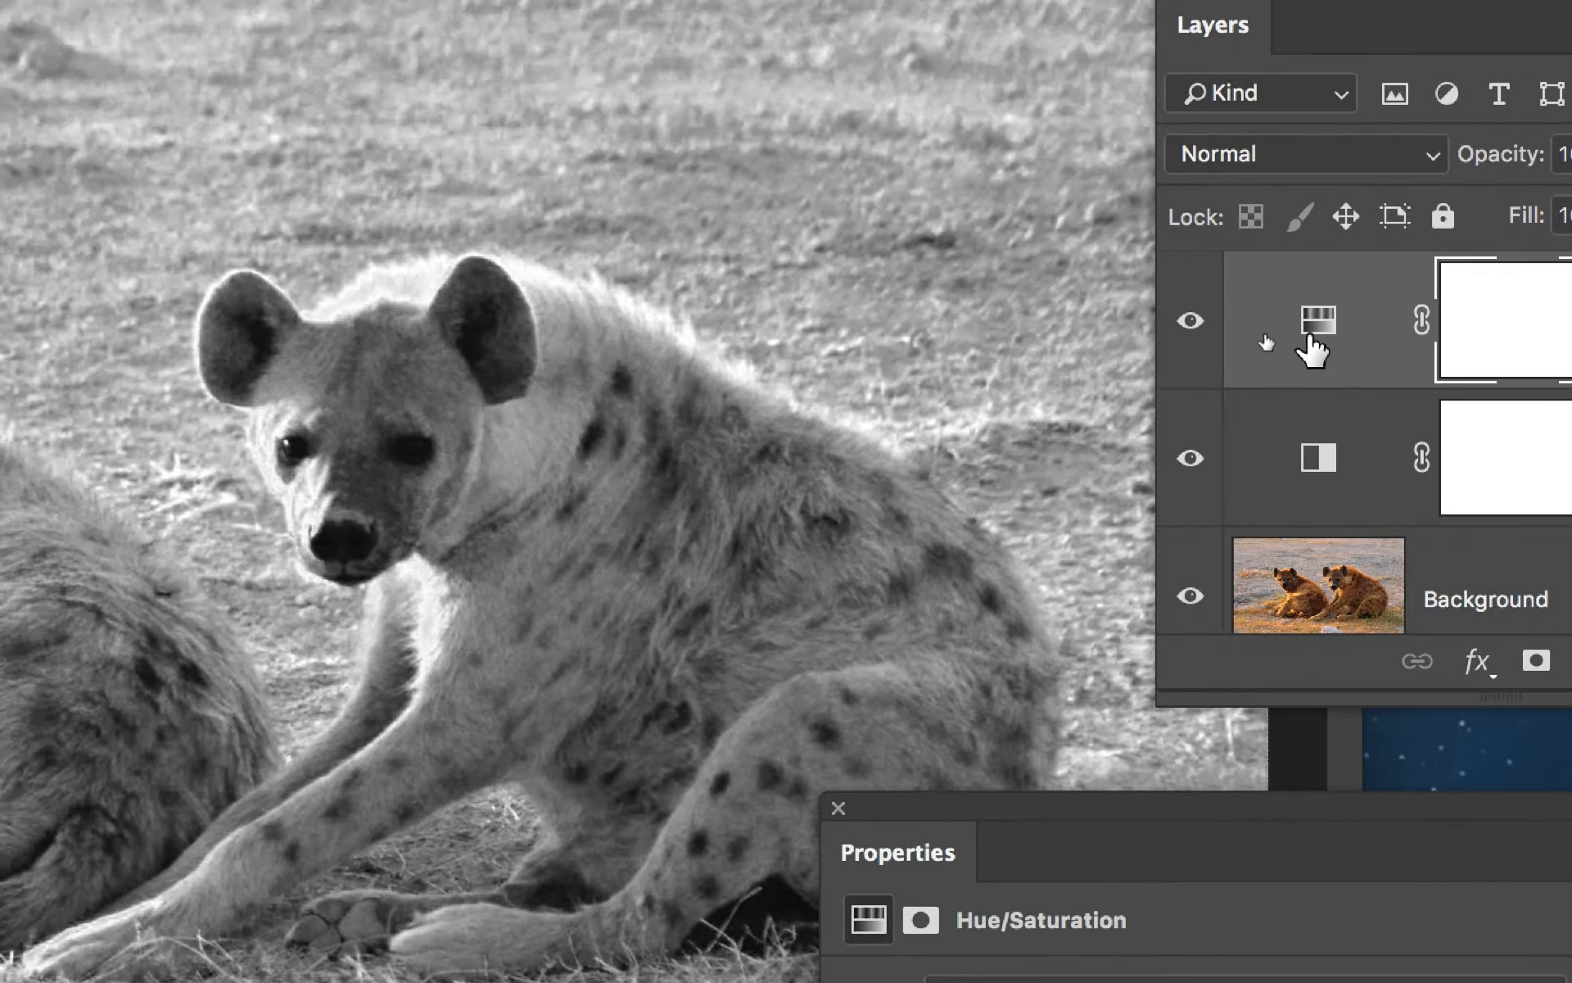
{"action": "left_click_drag", "start_coordinate": [1310, 334], "coordinate": [1310, 336]}
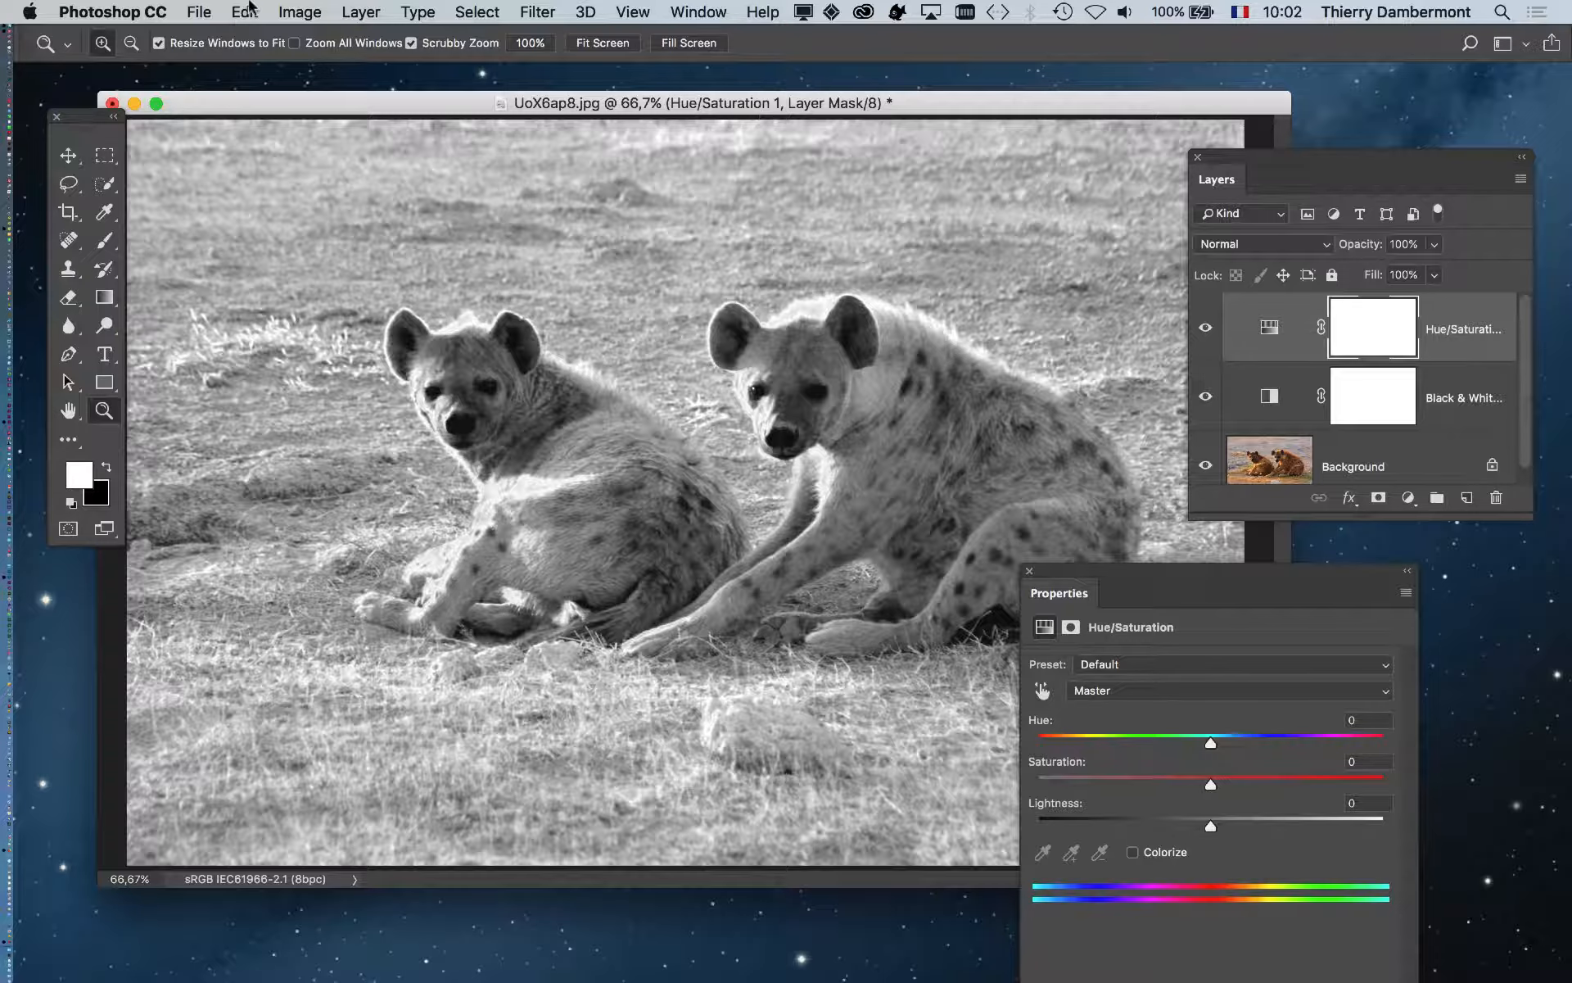
{"action": "left_click", "coordinate": [360, 12]}
{"action": "mouse_move", "coordinate": [417, 305]}
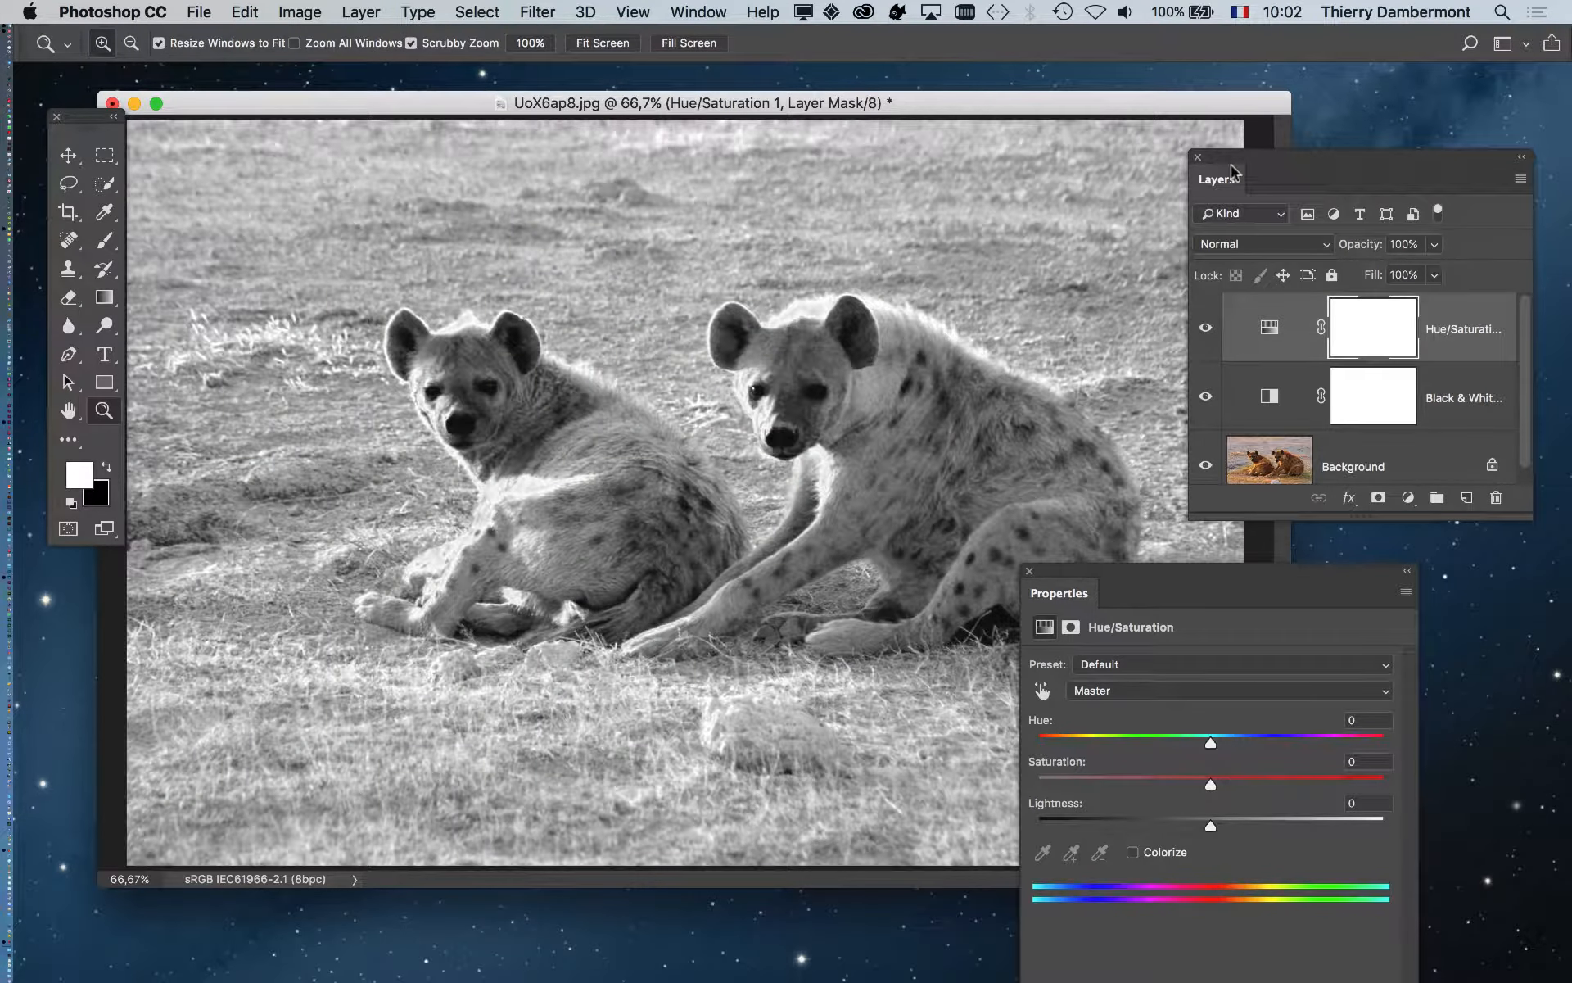
{"action": "left_click_drag", "start_coordinate": [1238, 159], "coordinate": [91, 643]}
{"action": "left_click_drag", "start_coordinate": [1187, 575], "coordinate": [1214, 144]}
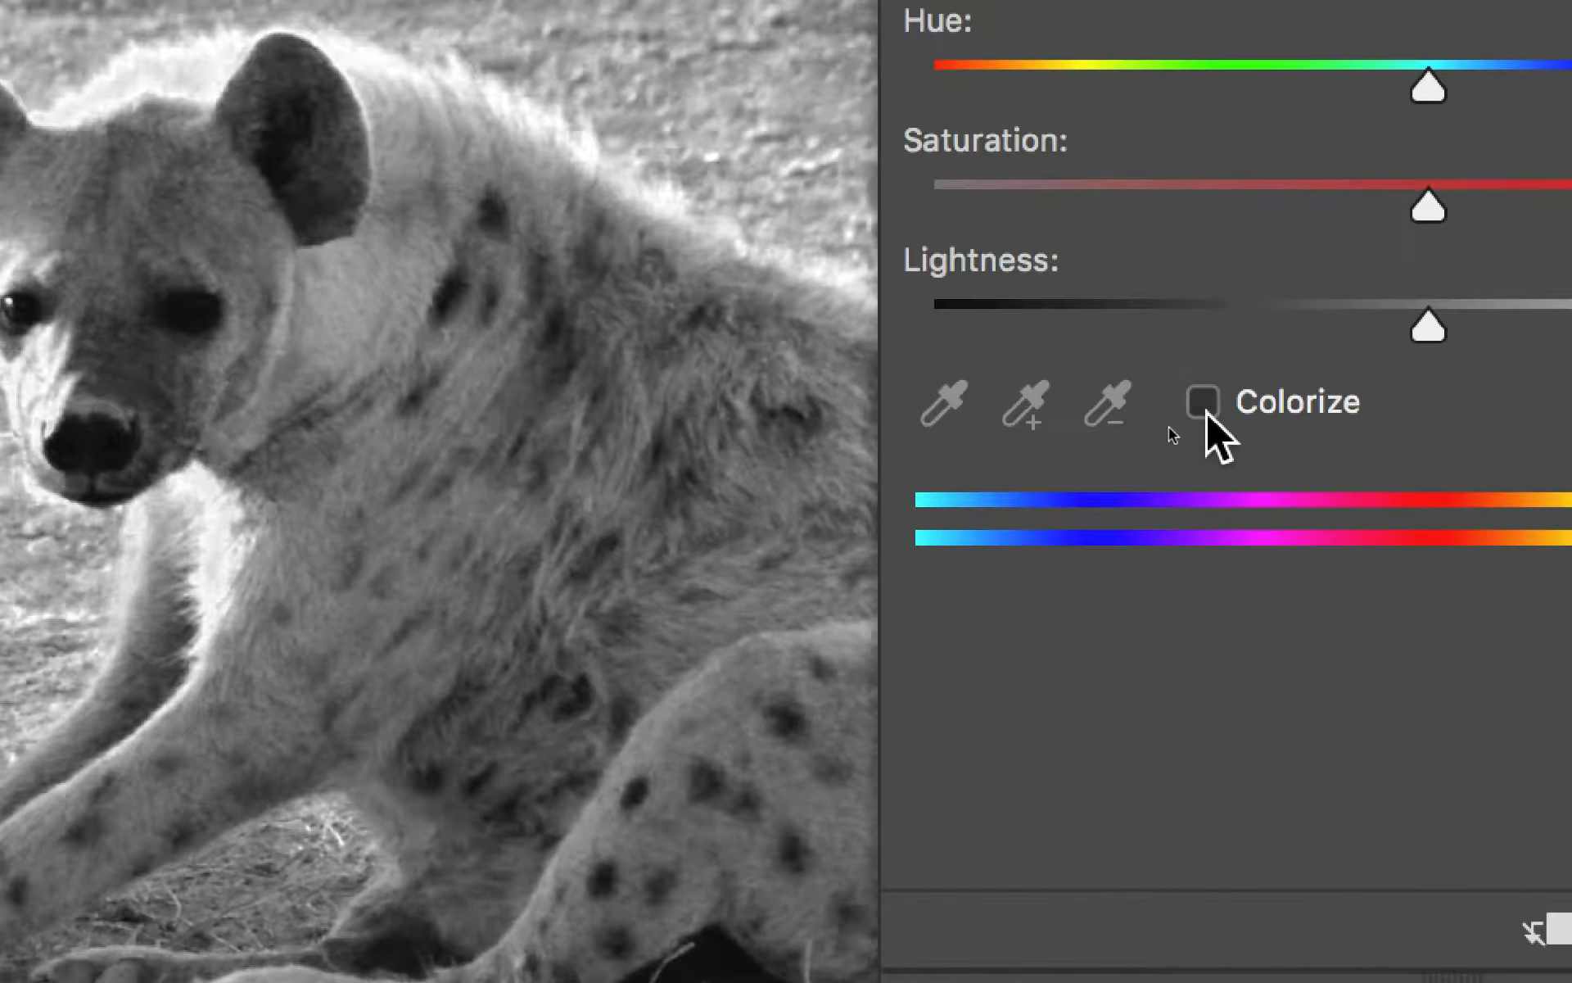
- Enable Colorize in Hue/Saturation with Hue 234 and Saturation 25
{"action": "left_click", "coordinate": [1206, 411]}
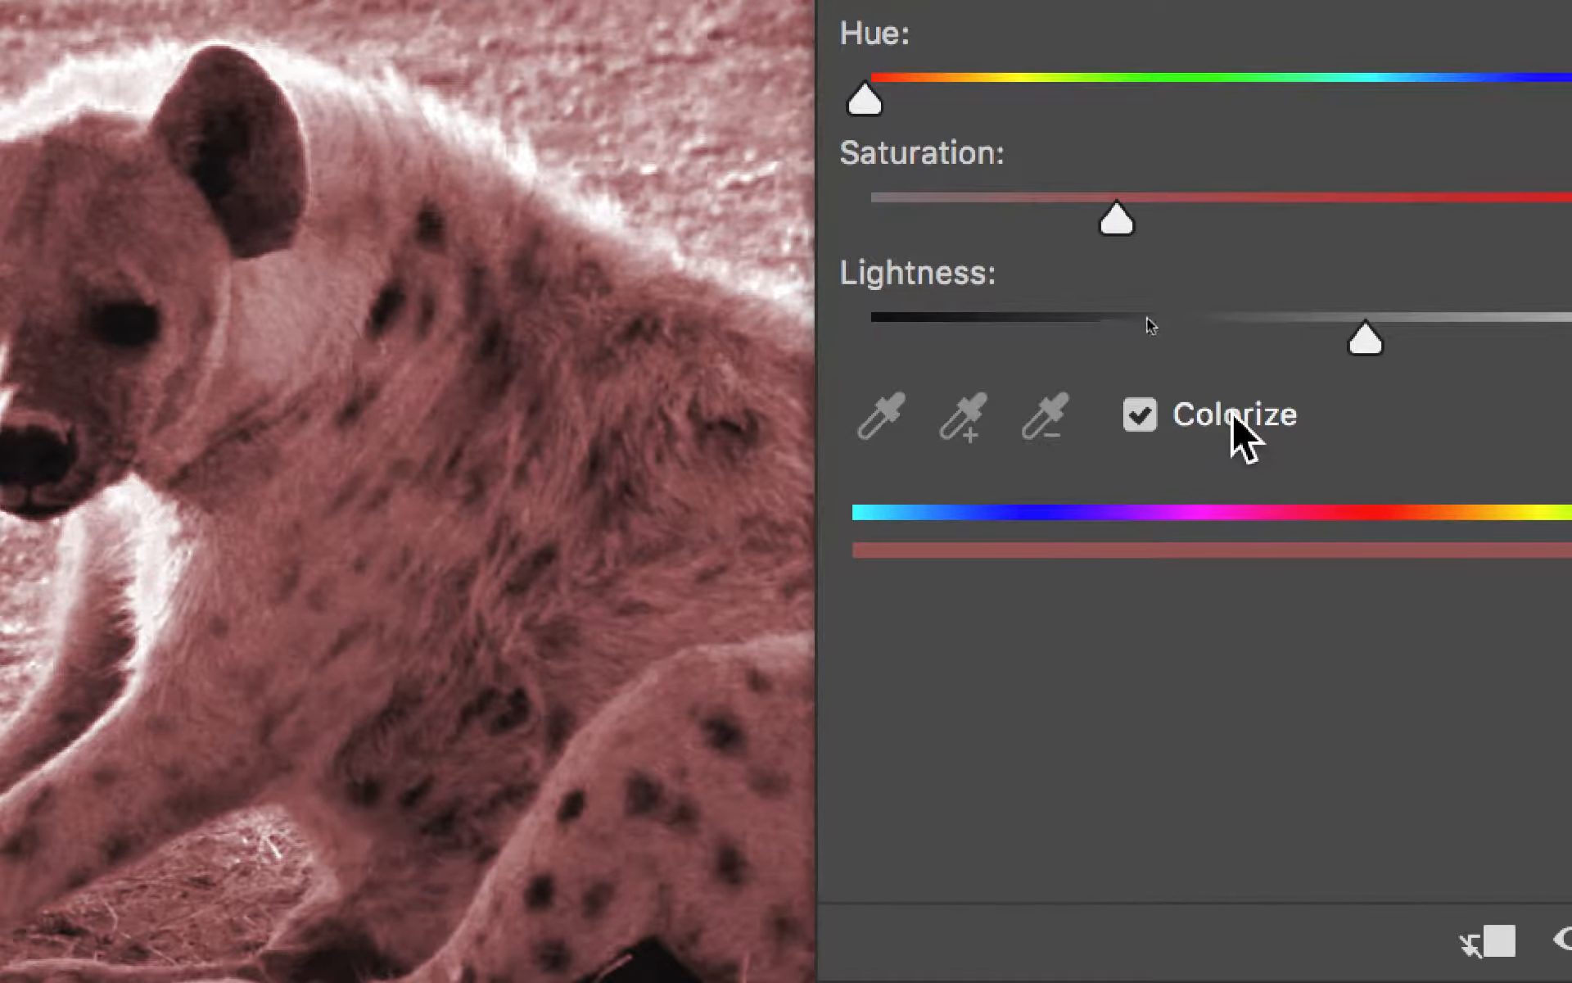
{"action": "left_click_drag", "start_coordinate": [1122, 114], "coordinate": [1195, 105]}
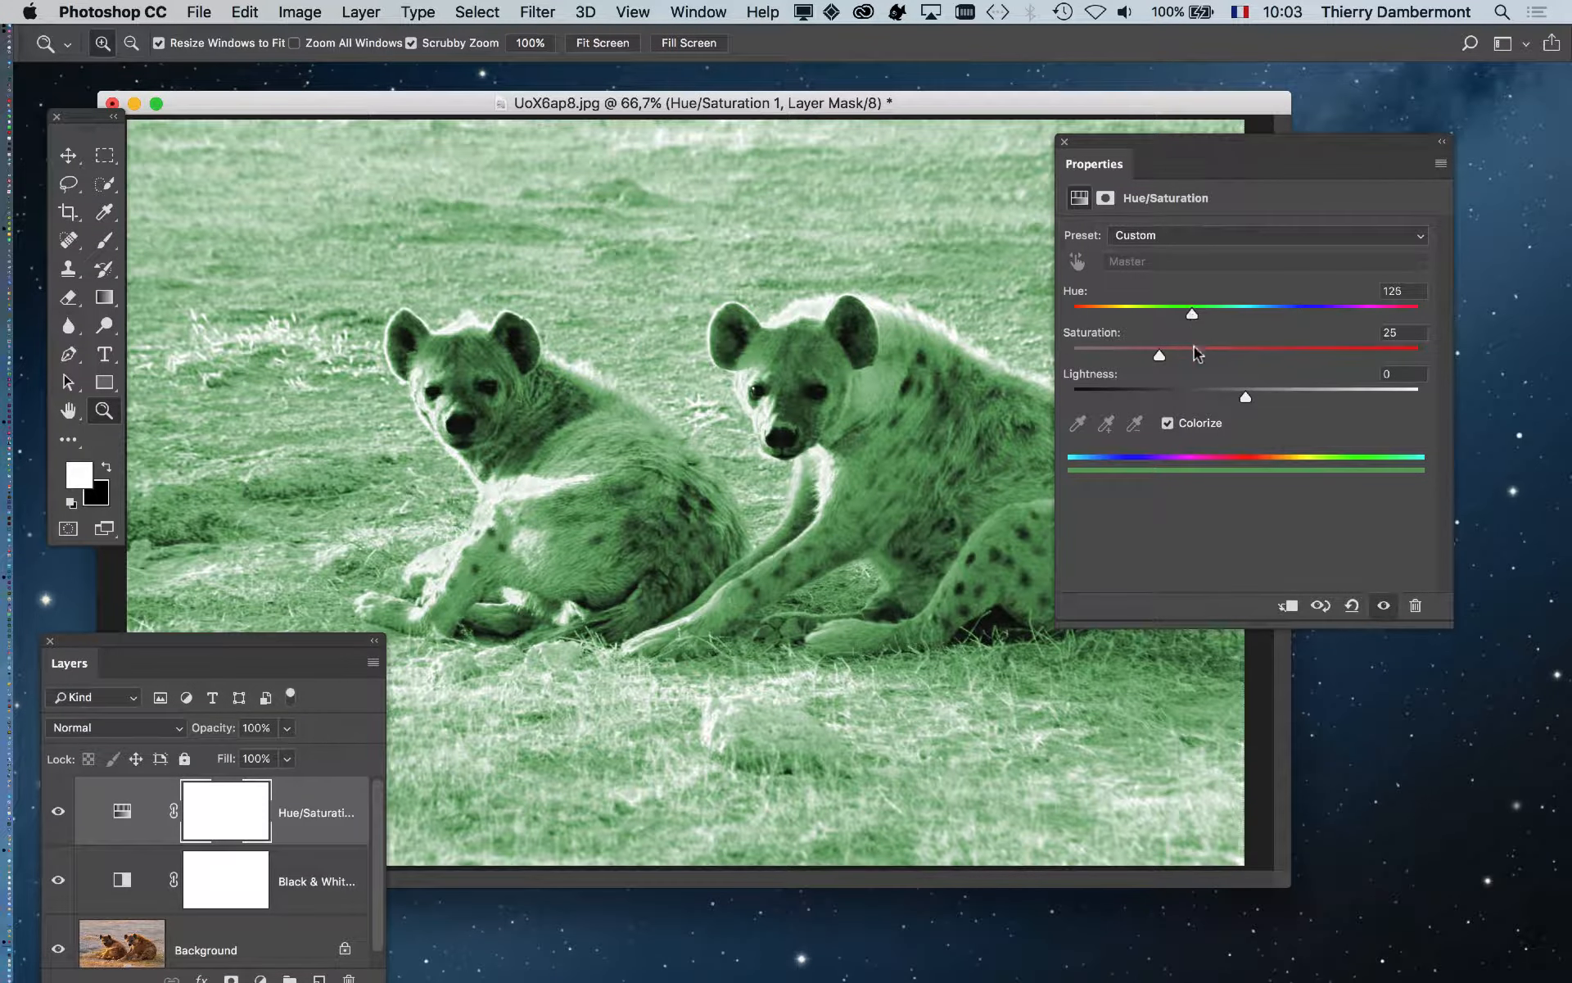
{"action": "left_click_drag", "start_coordinate": [1194, 352], "coordinate": [1280, 314]}
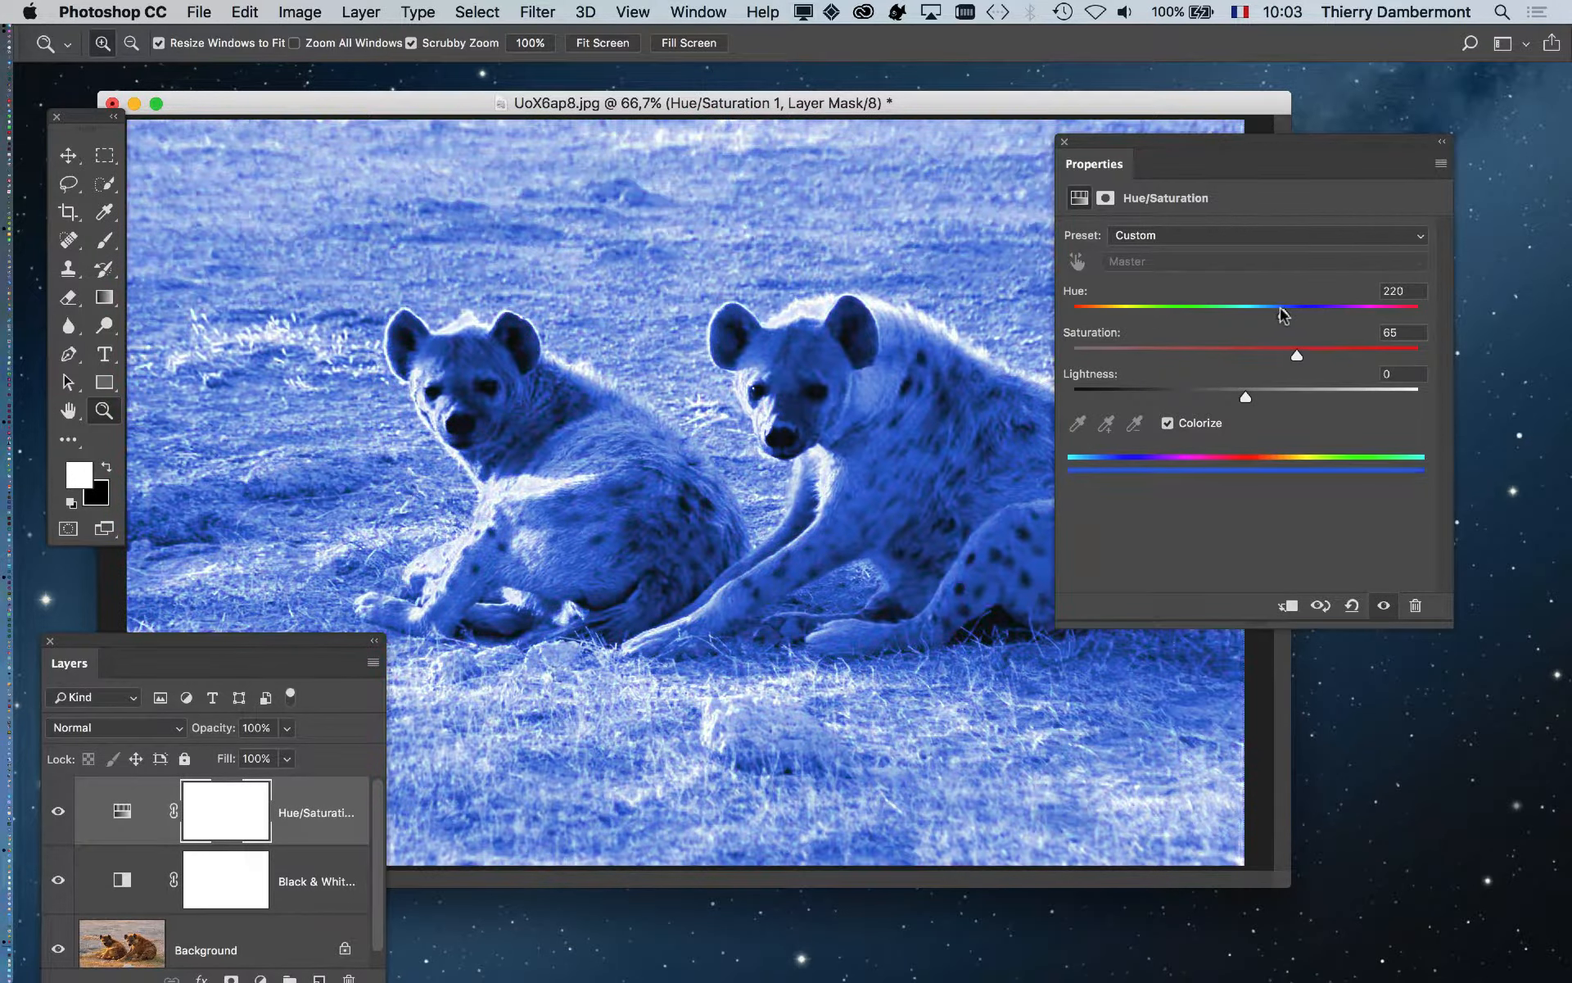
{"action": "mouse_move", "coordinate": [1124, 350]}
{"action": "left_mouse_down"}
{"action": "mouse_move", "coordinate": [1402, 355]}
{"action": "mouse_move", "coordinate": [1153, 351]}
{"action": "left_mouse_up"}
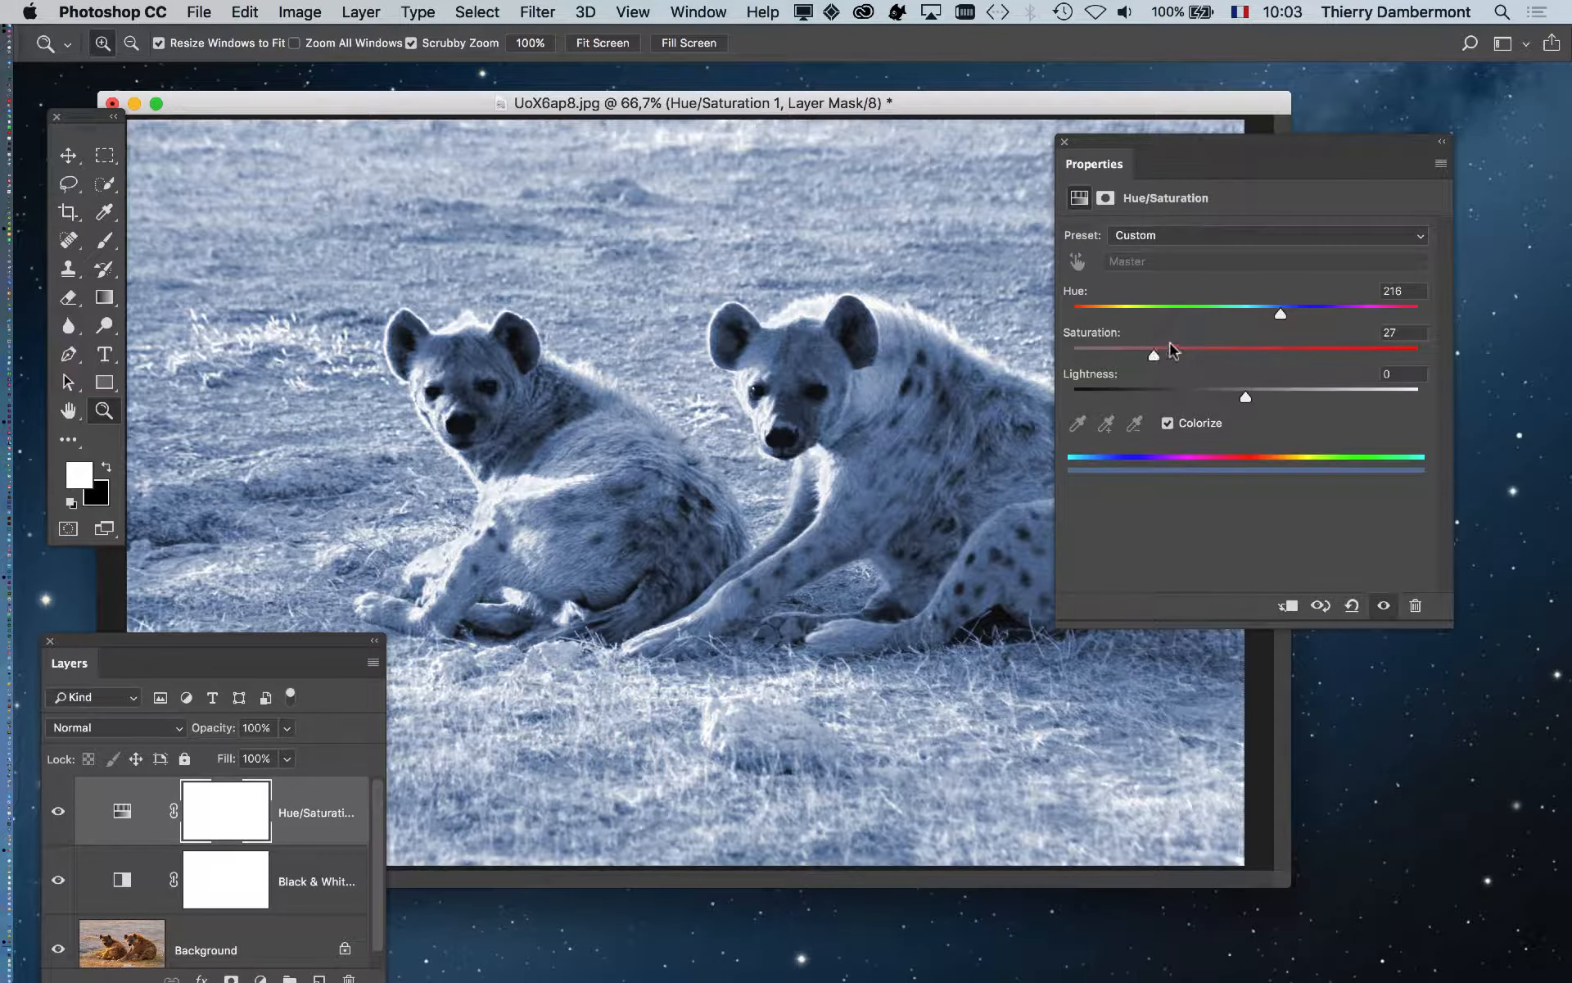
{"action": "mouse_move", "coordinate": [1279, 316]}
{"action": "left_mouse_down"}
{"action": "mouse_move", "coordinate": [1189, 318]}
{"action": "mouse_move", "coordinate": [1292, 320]}
{"action": "left_mouse_up"}
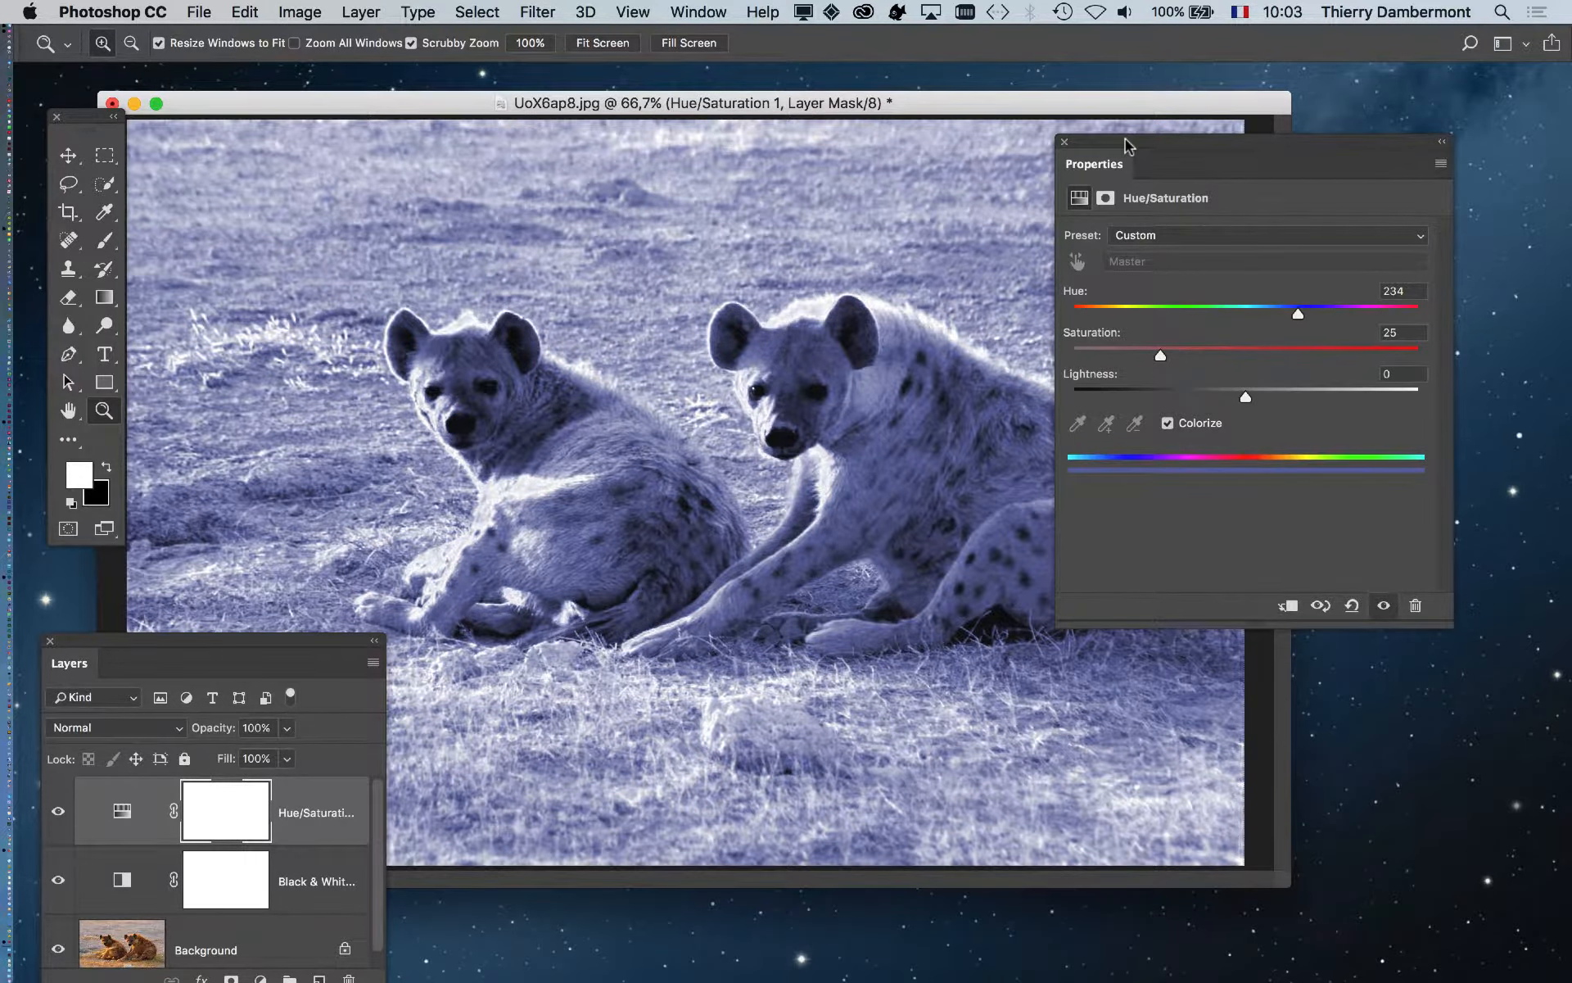
{"action": "left_click_drag", "start_coordinate": [1129, 146], "coordinate": [1228, 236]}
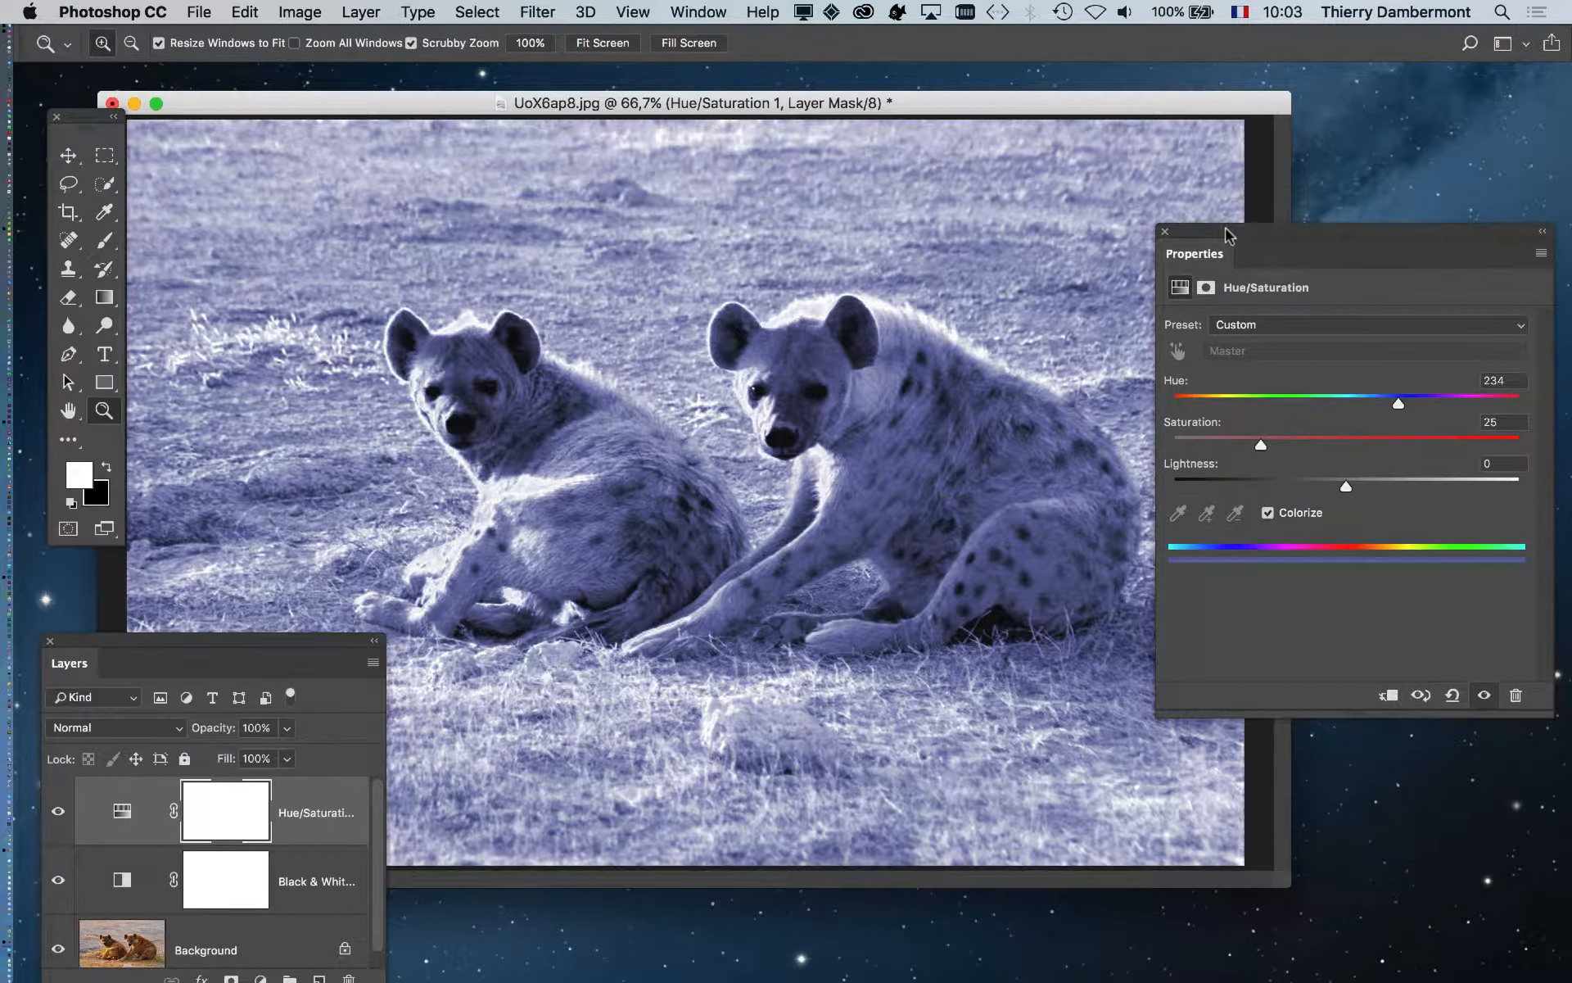
{"action": "left_click_drag", "start_coordinate": [1228, 236], "coordinate": [1429, 784]}
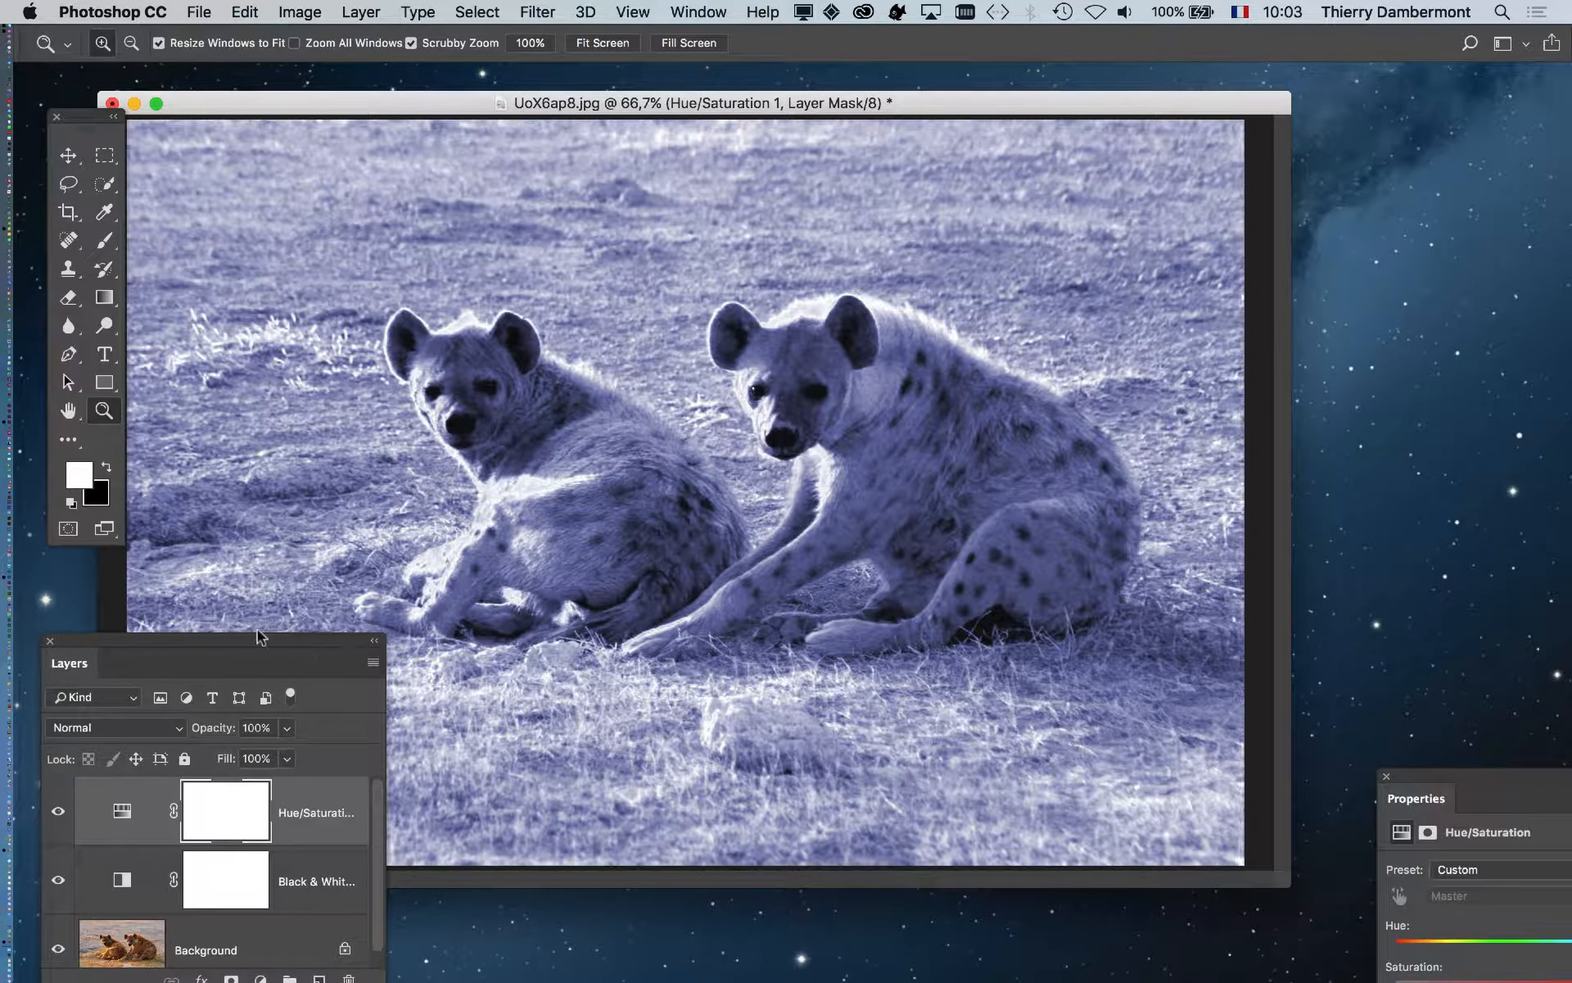
{"action": "left_click_drag", "start_coordinate": [273, 647], "coordinate": [1324, 167]}
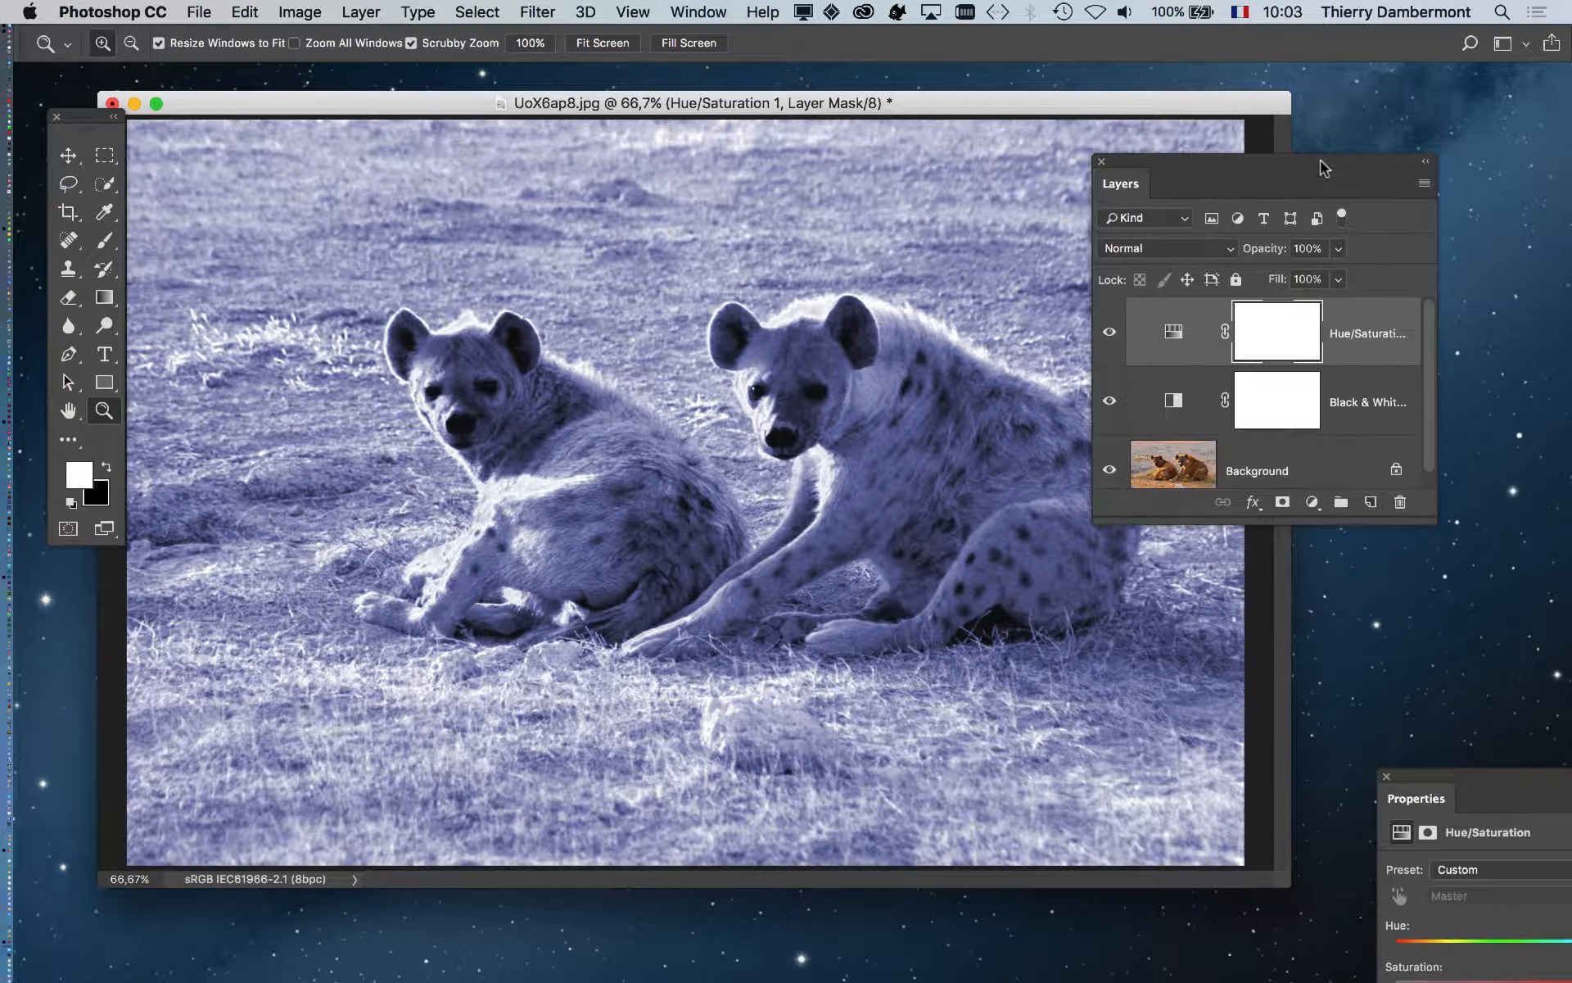
{"action": "left_click_drag", "start_coordinate": [1166, 164], "coordinate": [1229, 156]}
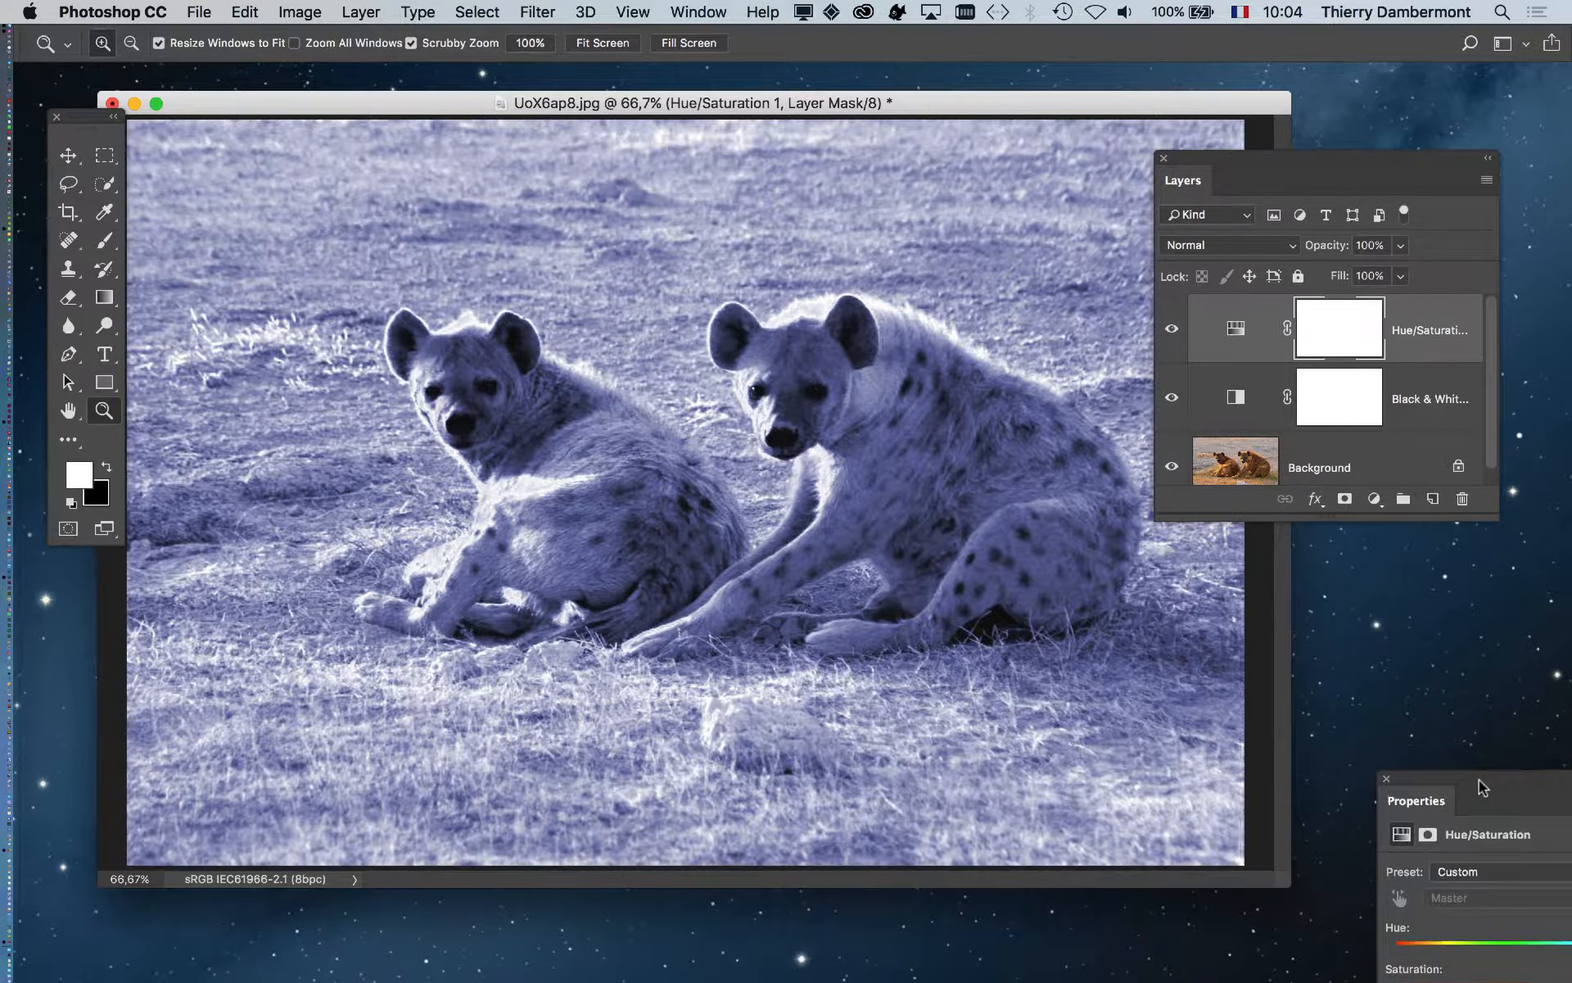
{"action": "left_click_drag", "start_coordinate": [1479, 780], "coordinate": [1279, 703]}
{"action": "left_click", "coordinate": [1170, 402]}
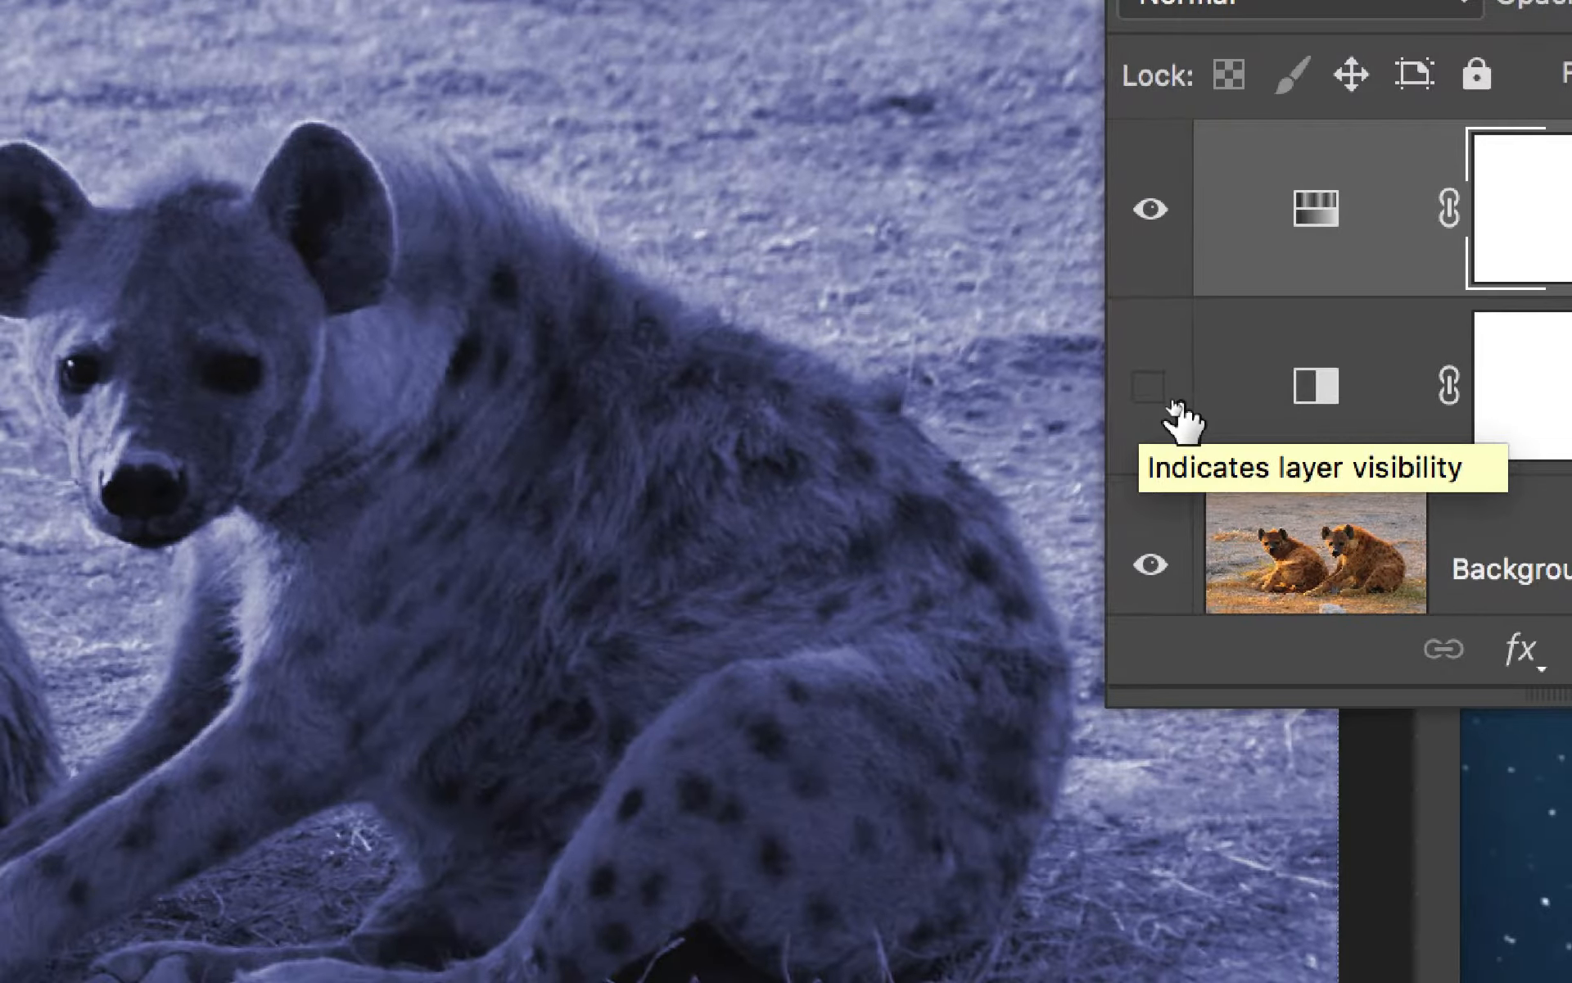
{"action": "left_click", "coordinate": [1172, 403]}
{"action": "left_click", "coordinate": [1173, 402]}
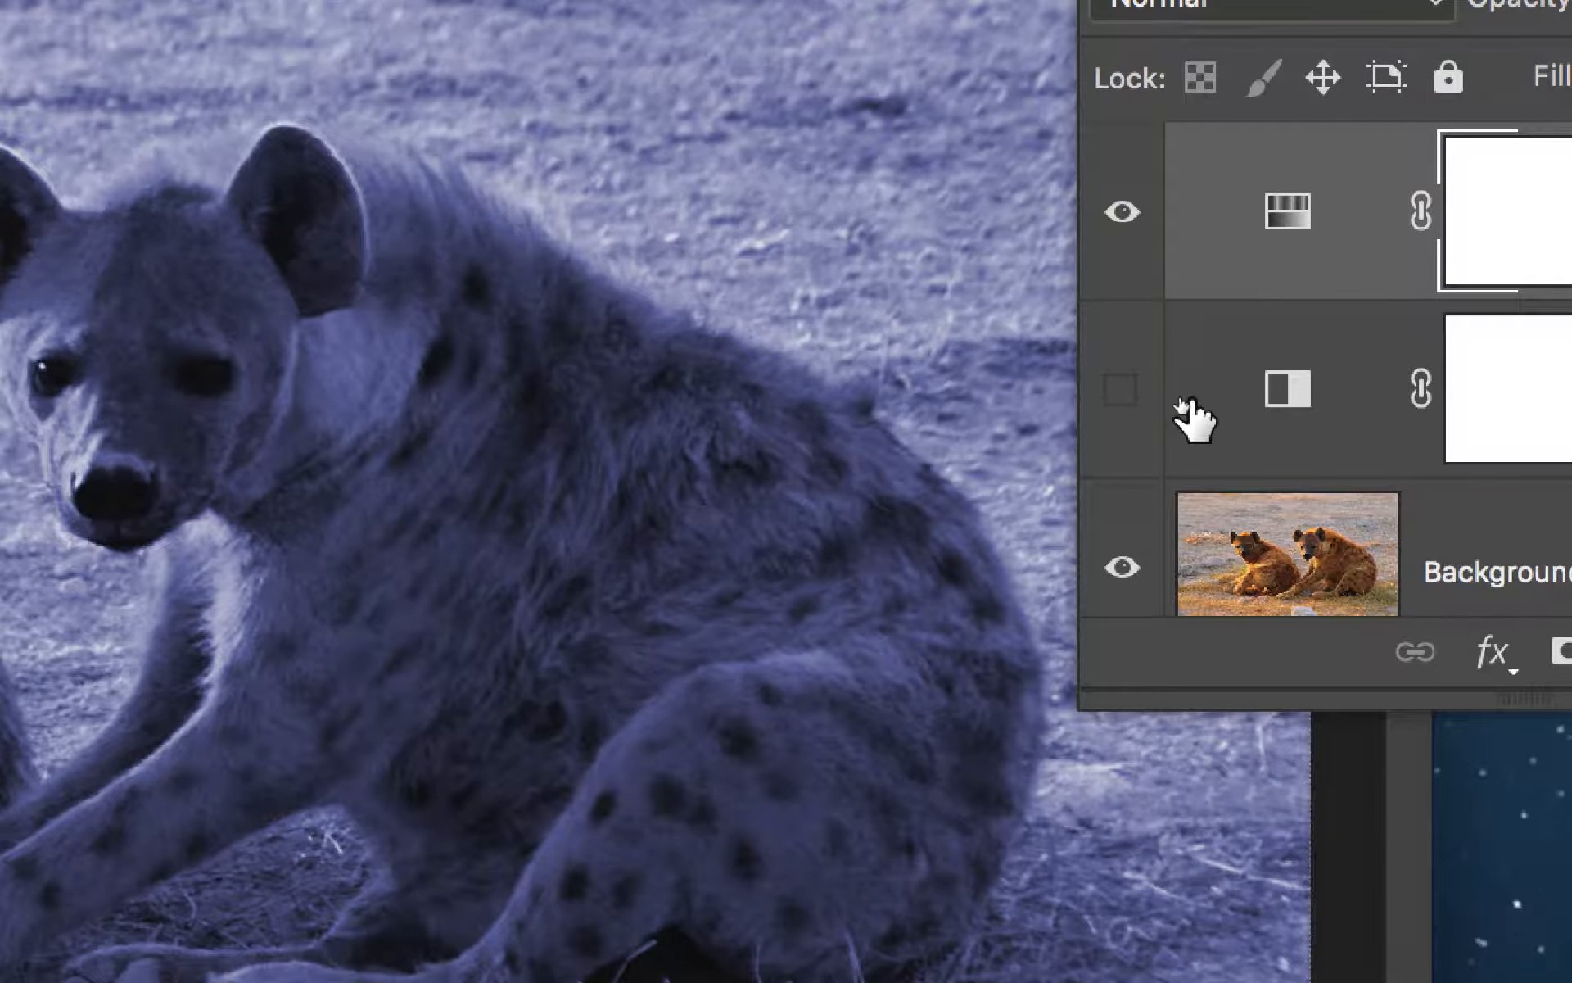
{"action": "left_click", "coordinate": [1120, 392]}
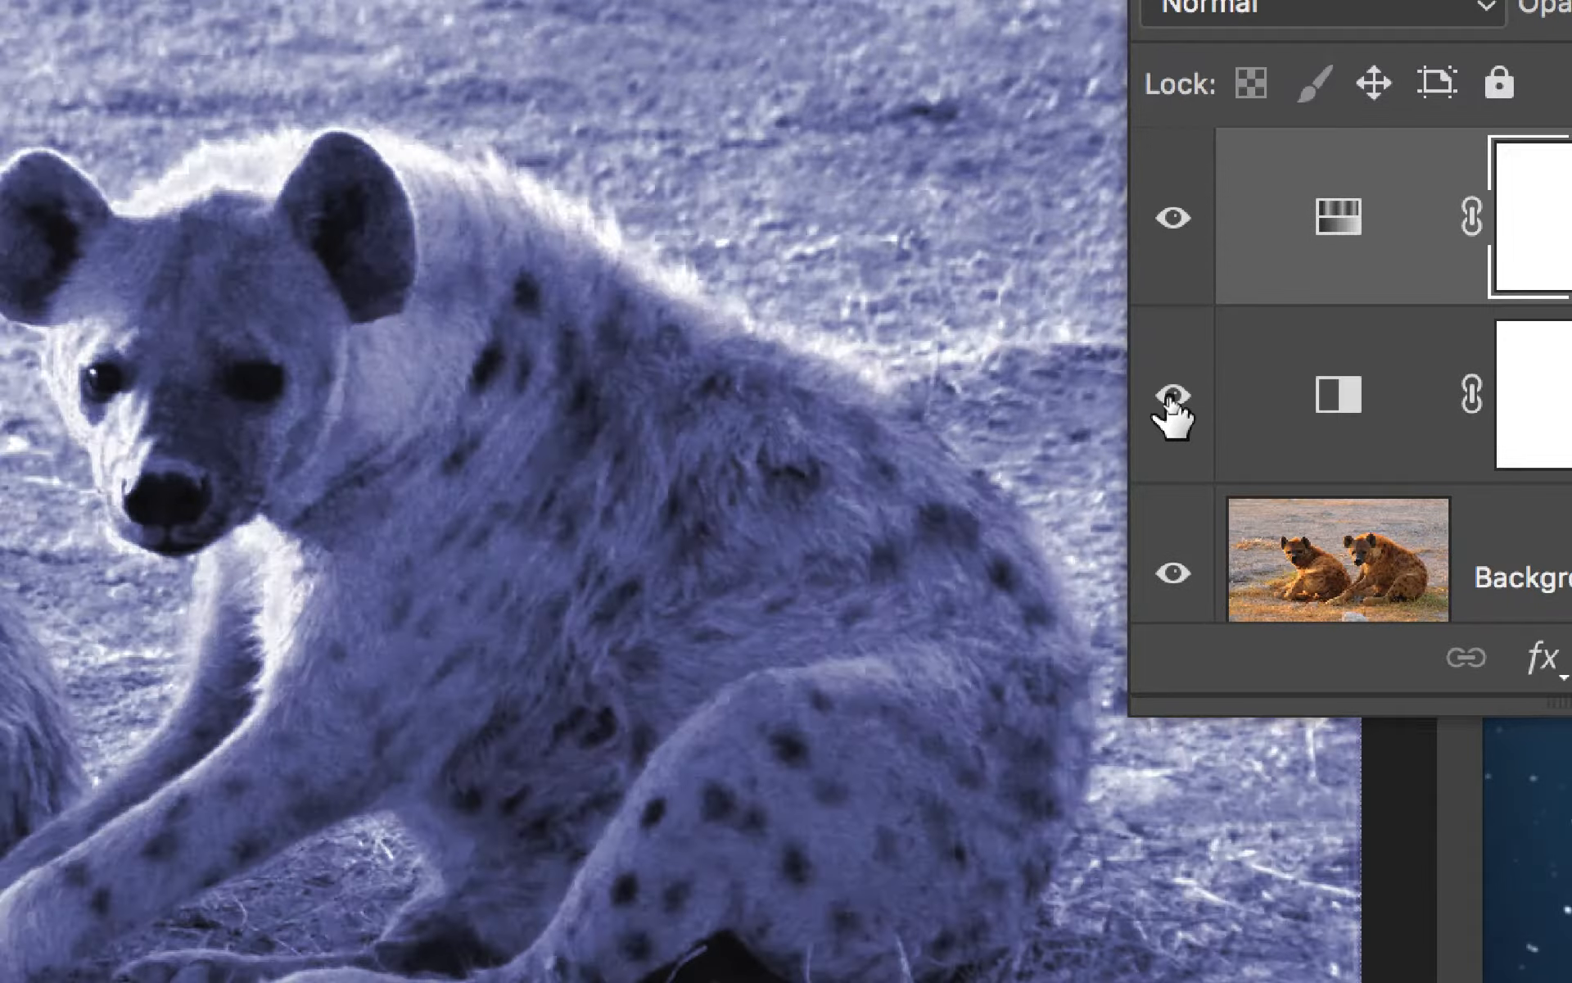
{"action": "left_click", "coordinate": [1120, 391]}
{"action": "left_click", "coordinate": [1171, 401]}
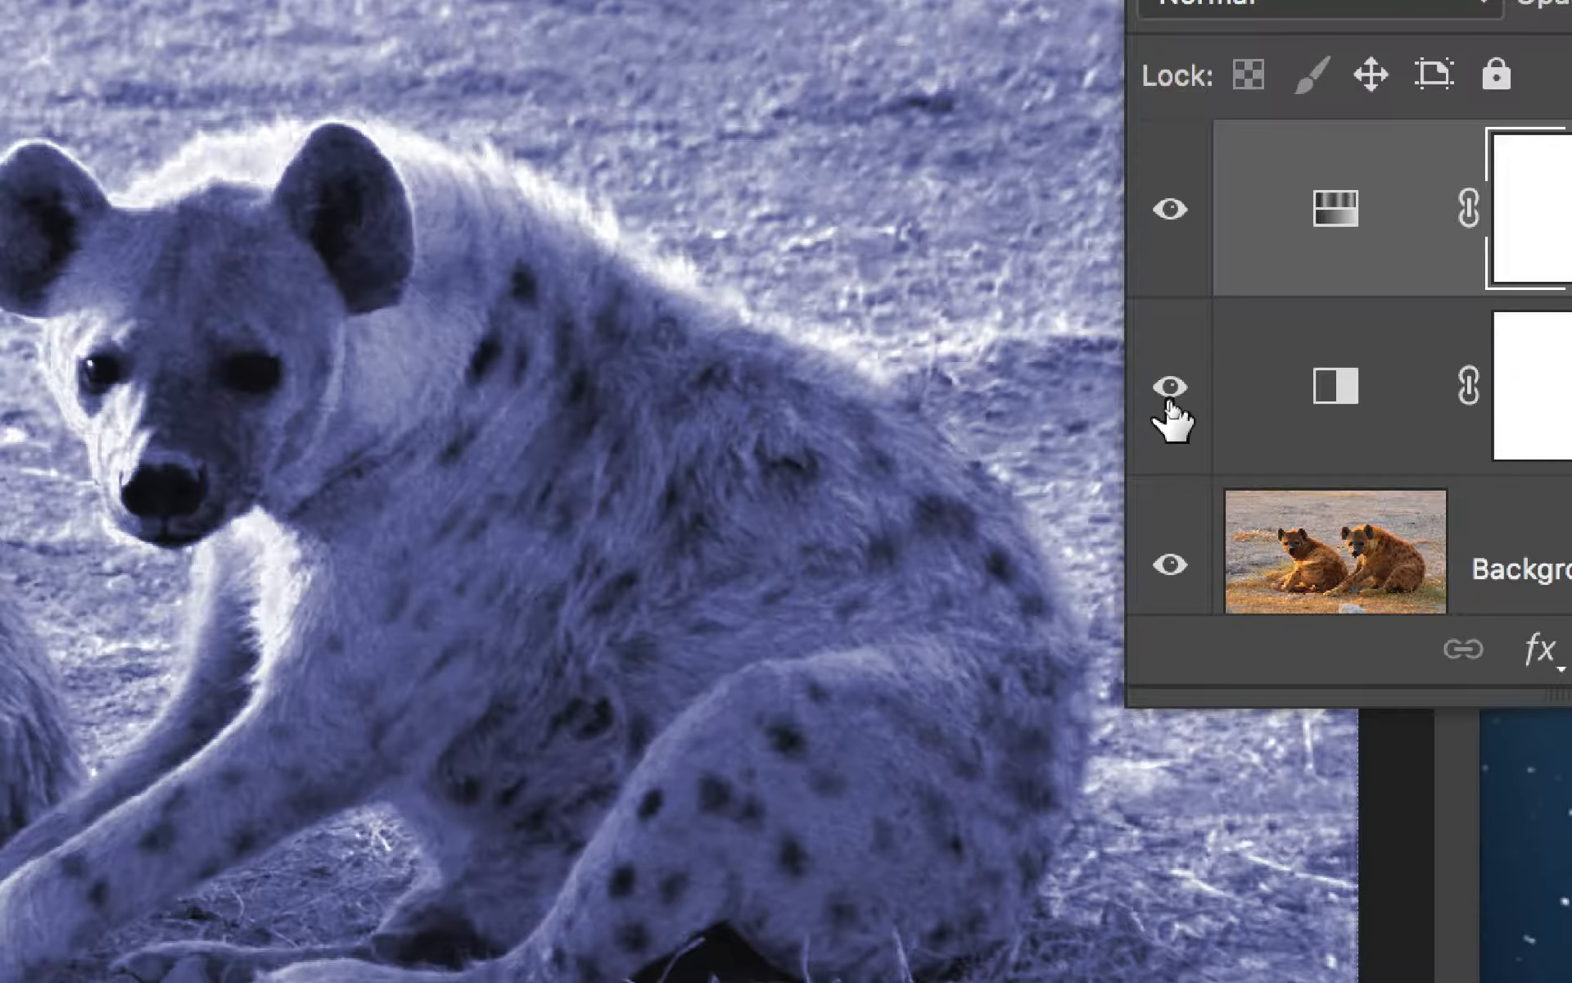
{"action": "left_click", "coordinate": [1171, 401]}
{"action": "left_click", "coordinate": [1169, 401]}
{"action": "left_click", "coordinate": [1170, 402]}
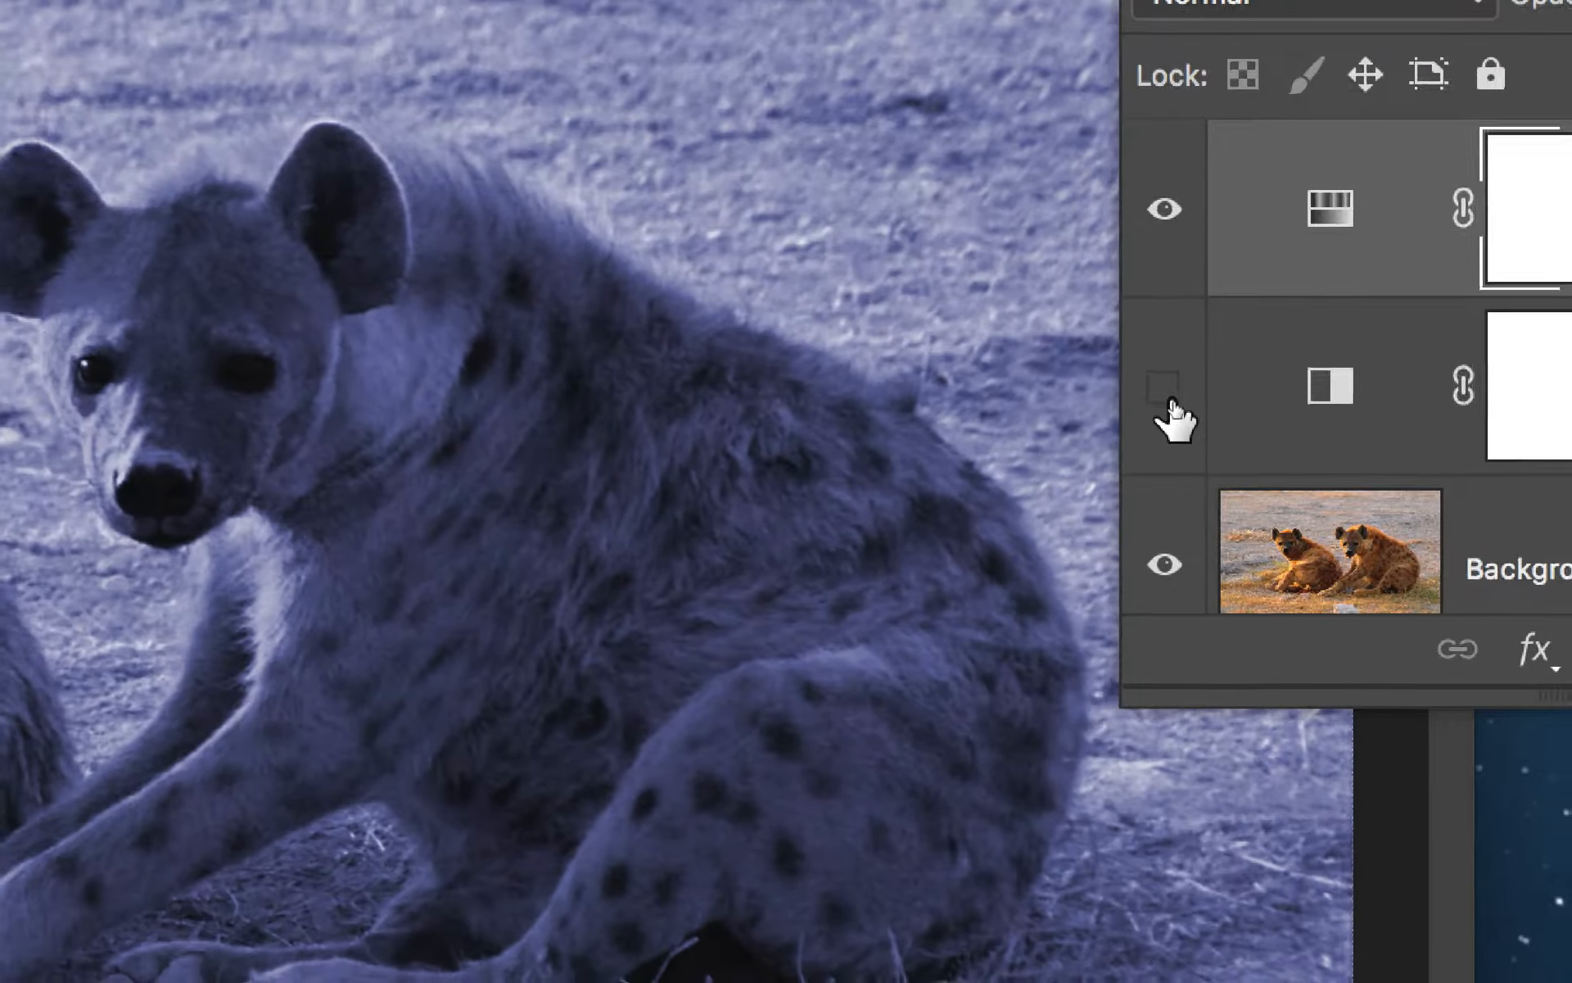
{"action": "left_click", "coordinate": [1171, 399]}
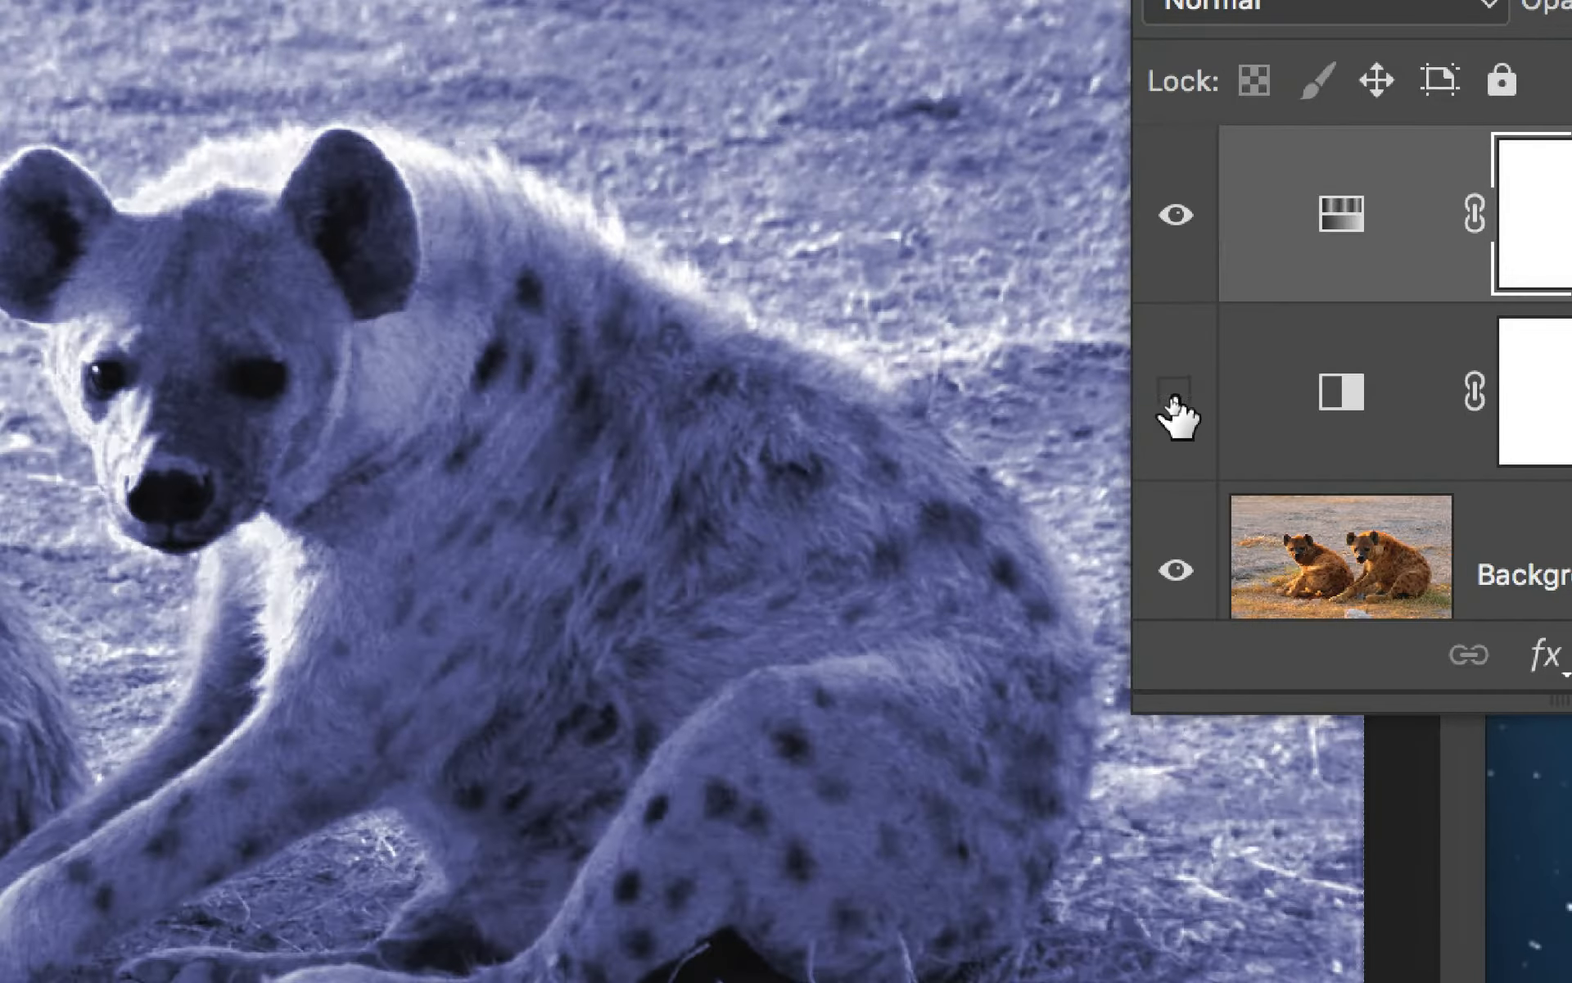
{"action": "left_click", "coordinate": [1171, 400]}
{"action": "left_click", "coordinate": [1171, 400]}
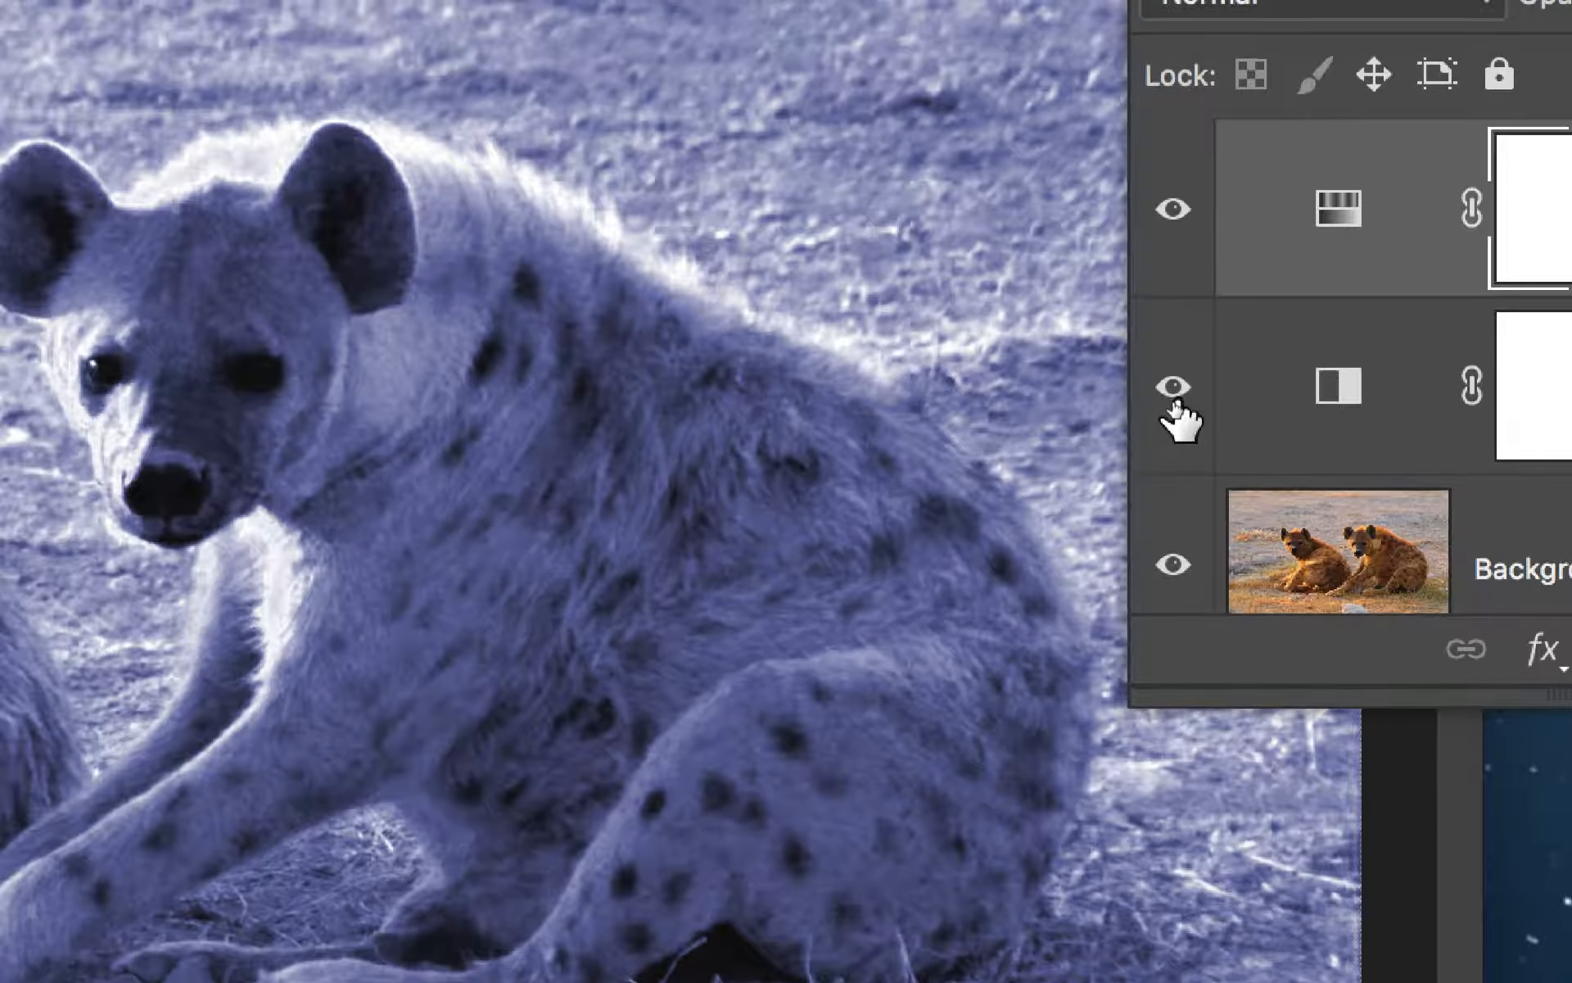
{"action": "left_click", "coordinate": [1171, 400]}
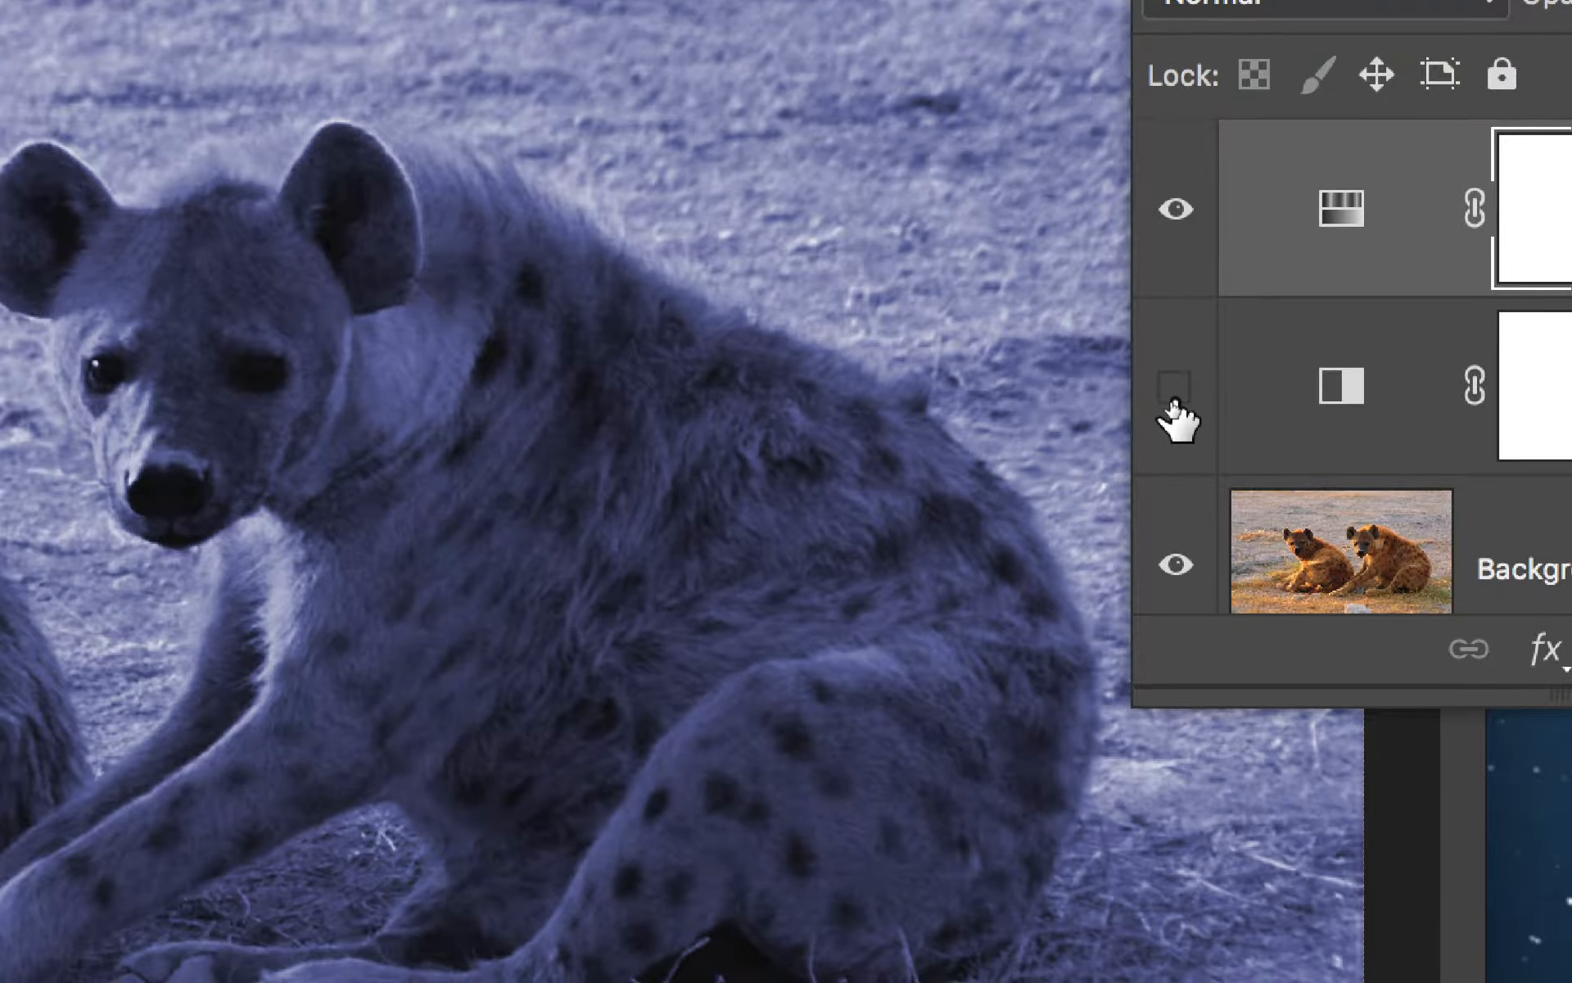
{"action": "left_click", "coordinate": [1171, 400]}
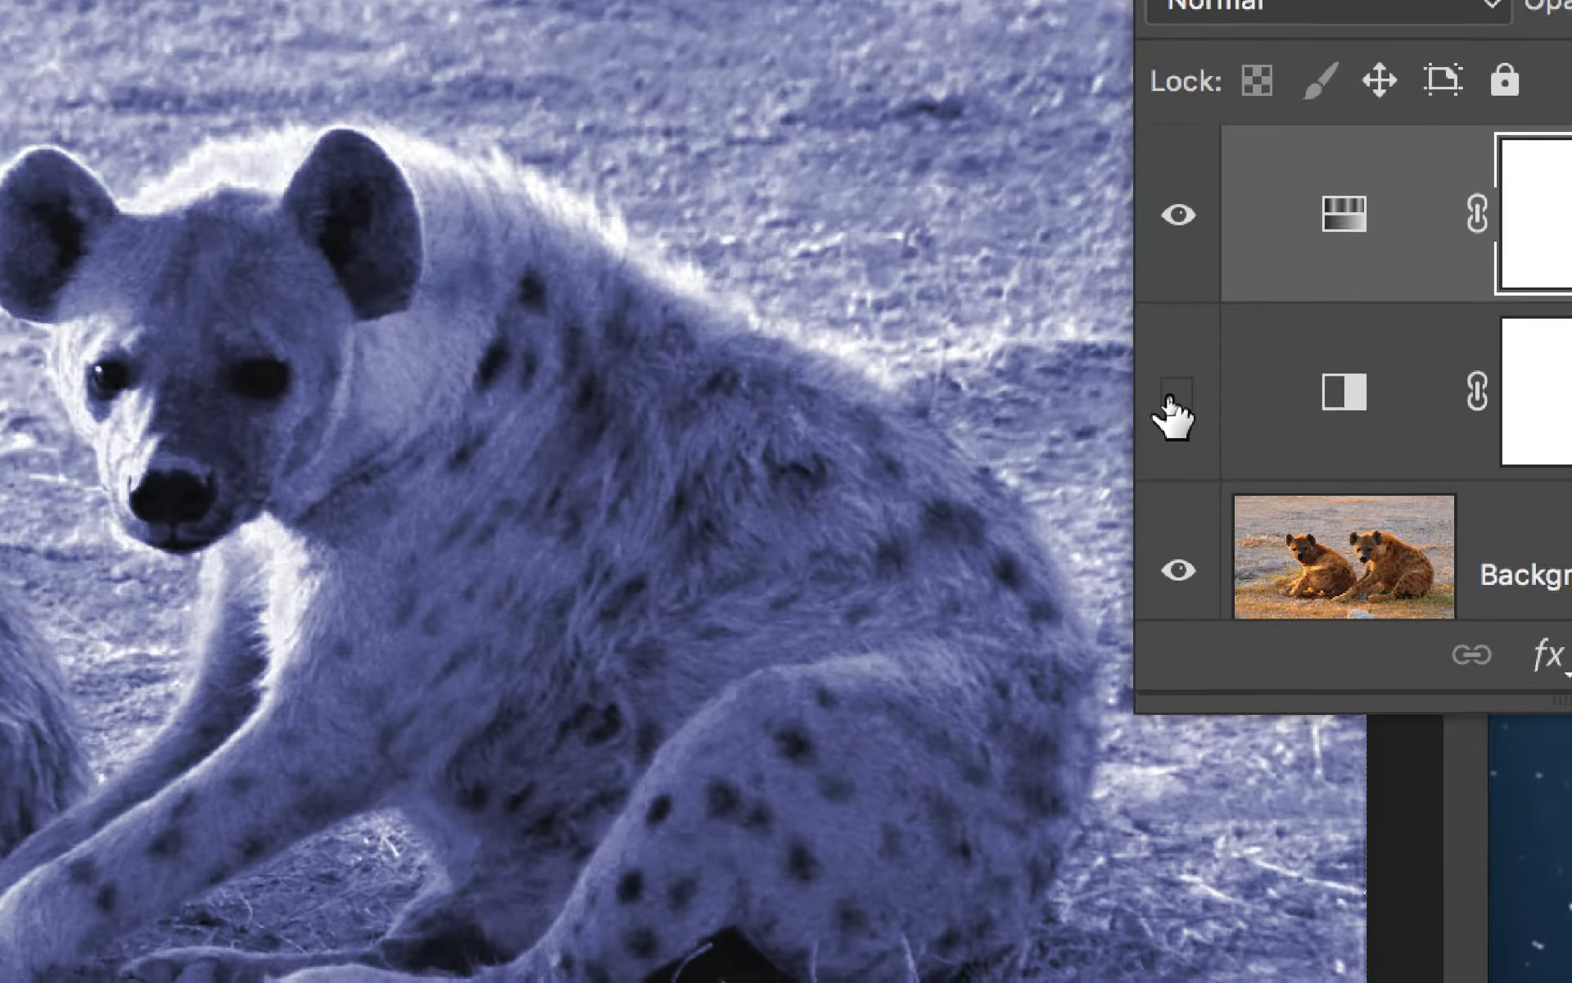
{"action": "left_click", "coordinate": [1106, 372]}
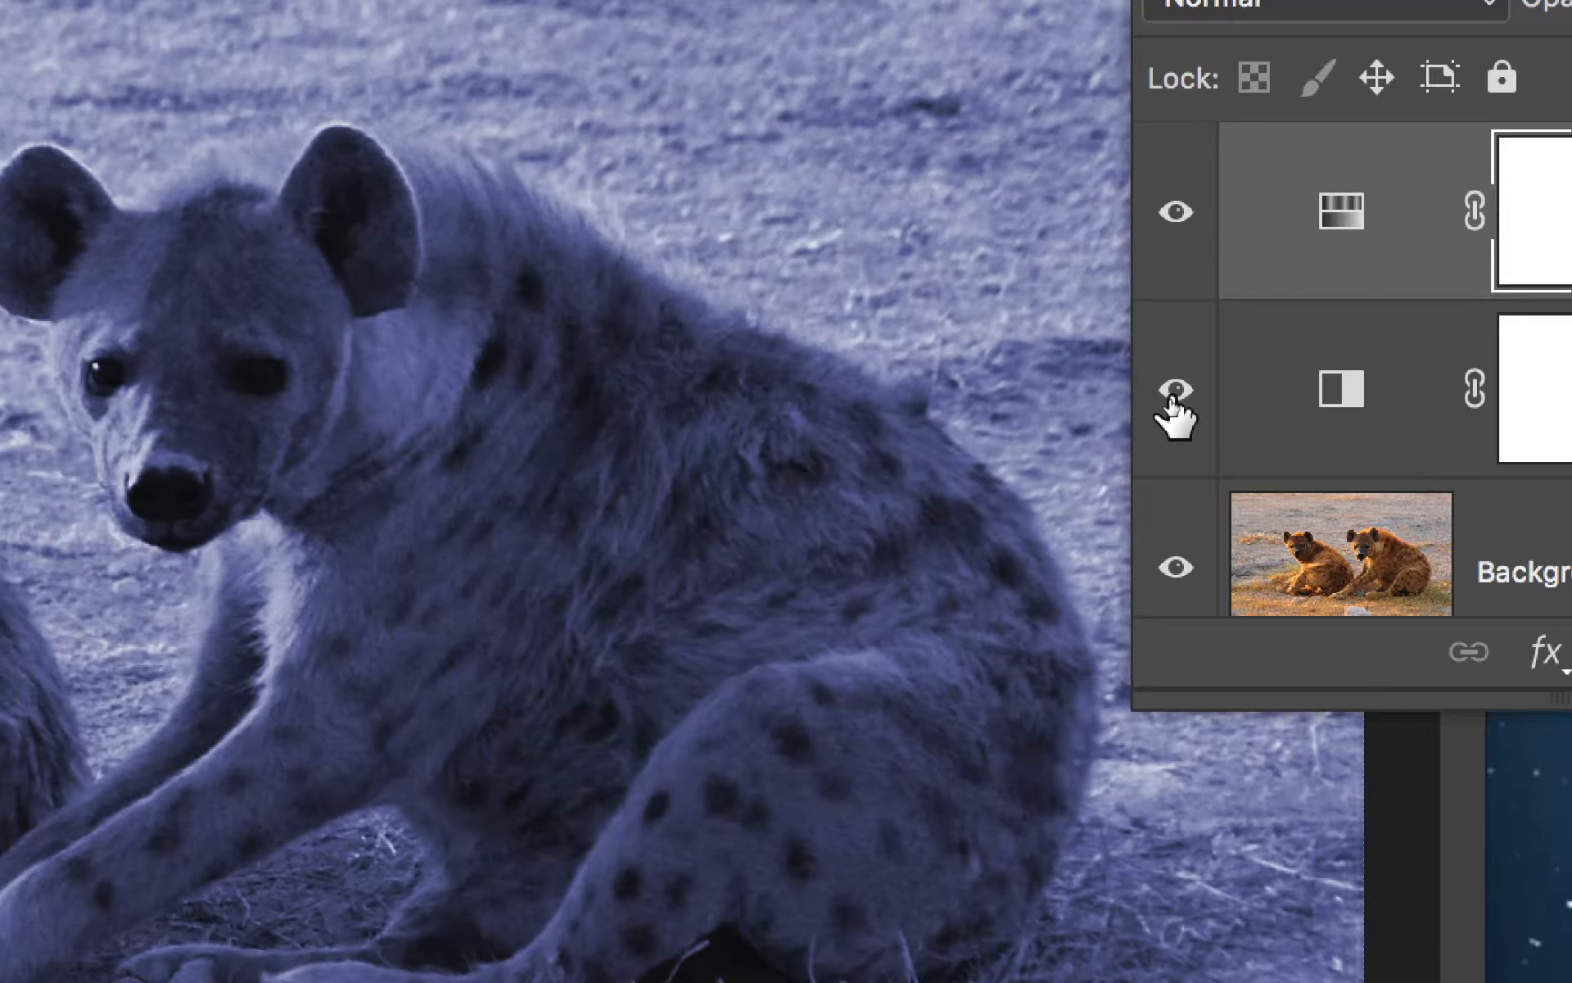
{"action": "left_click", "coordinate": [1106, 372]}
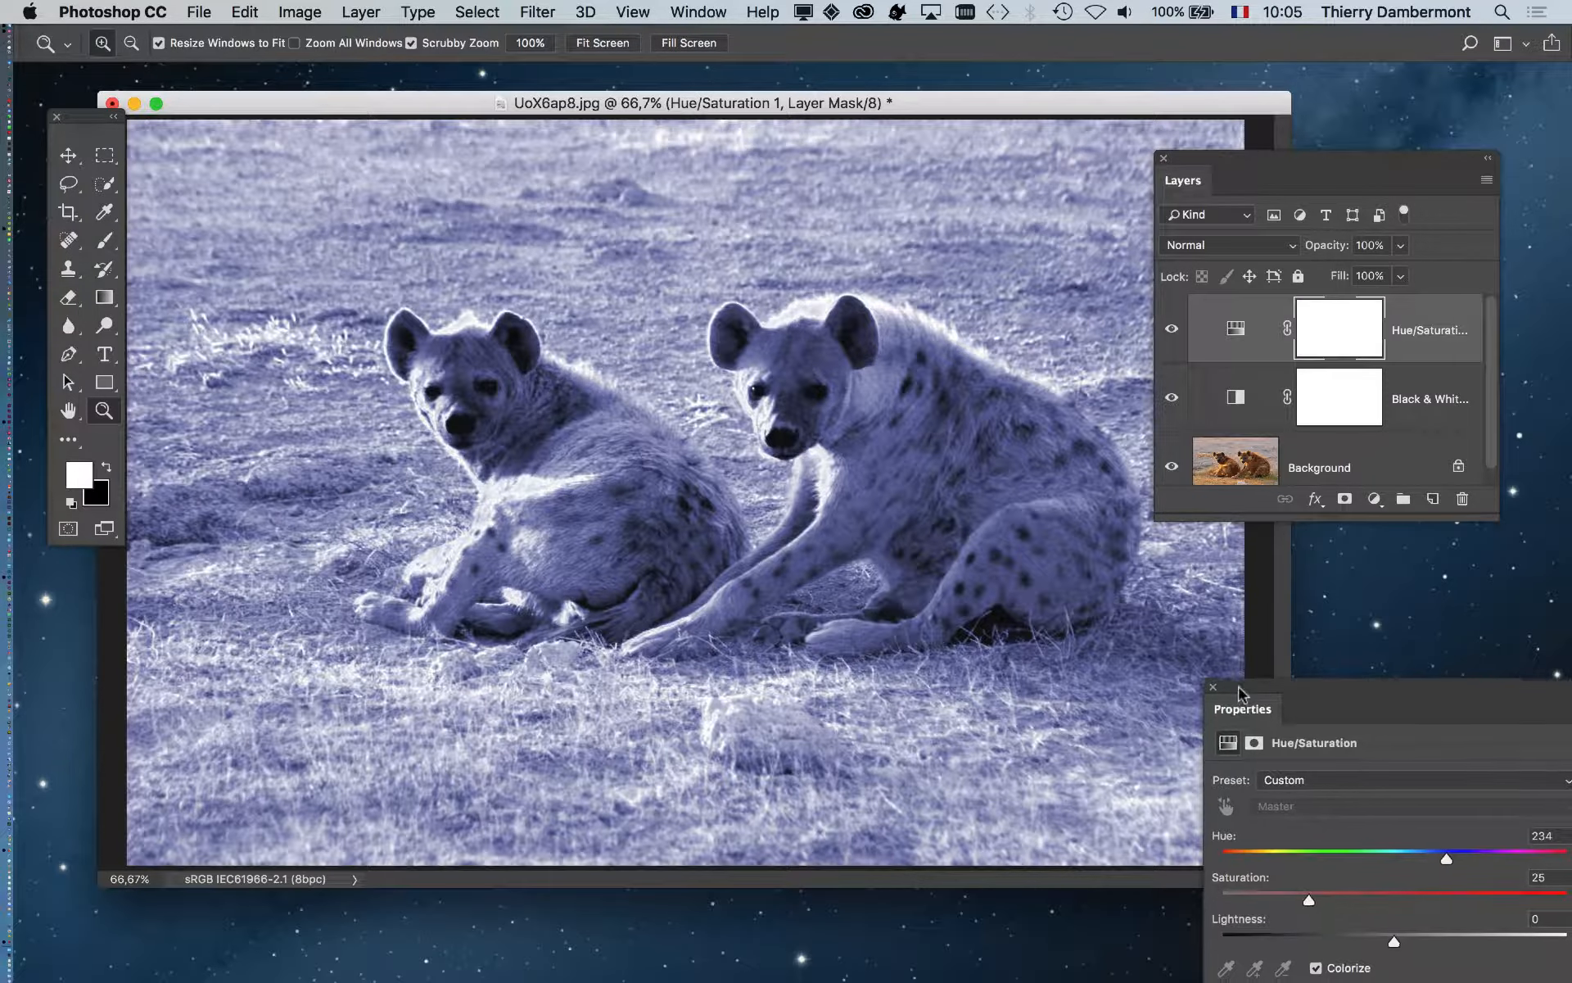
{"action": "left_click_drag", "start_coordinate": [1232, 696], "coordinate": [147, 673]}
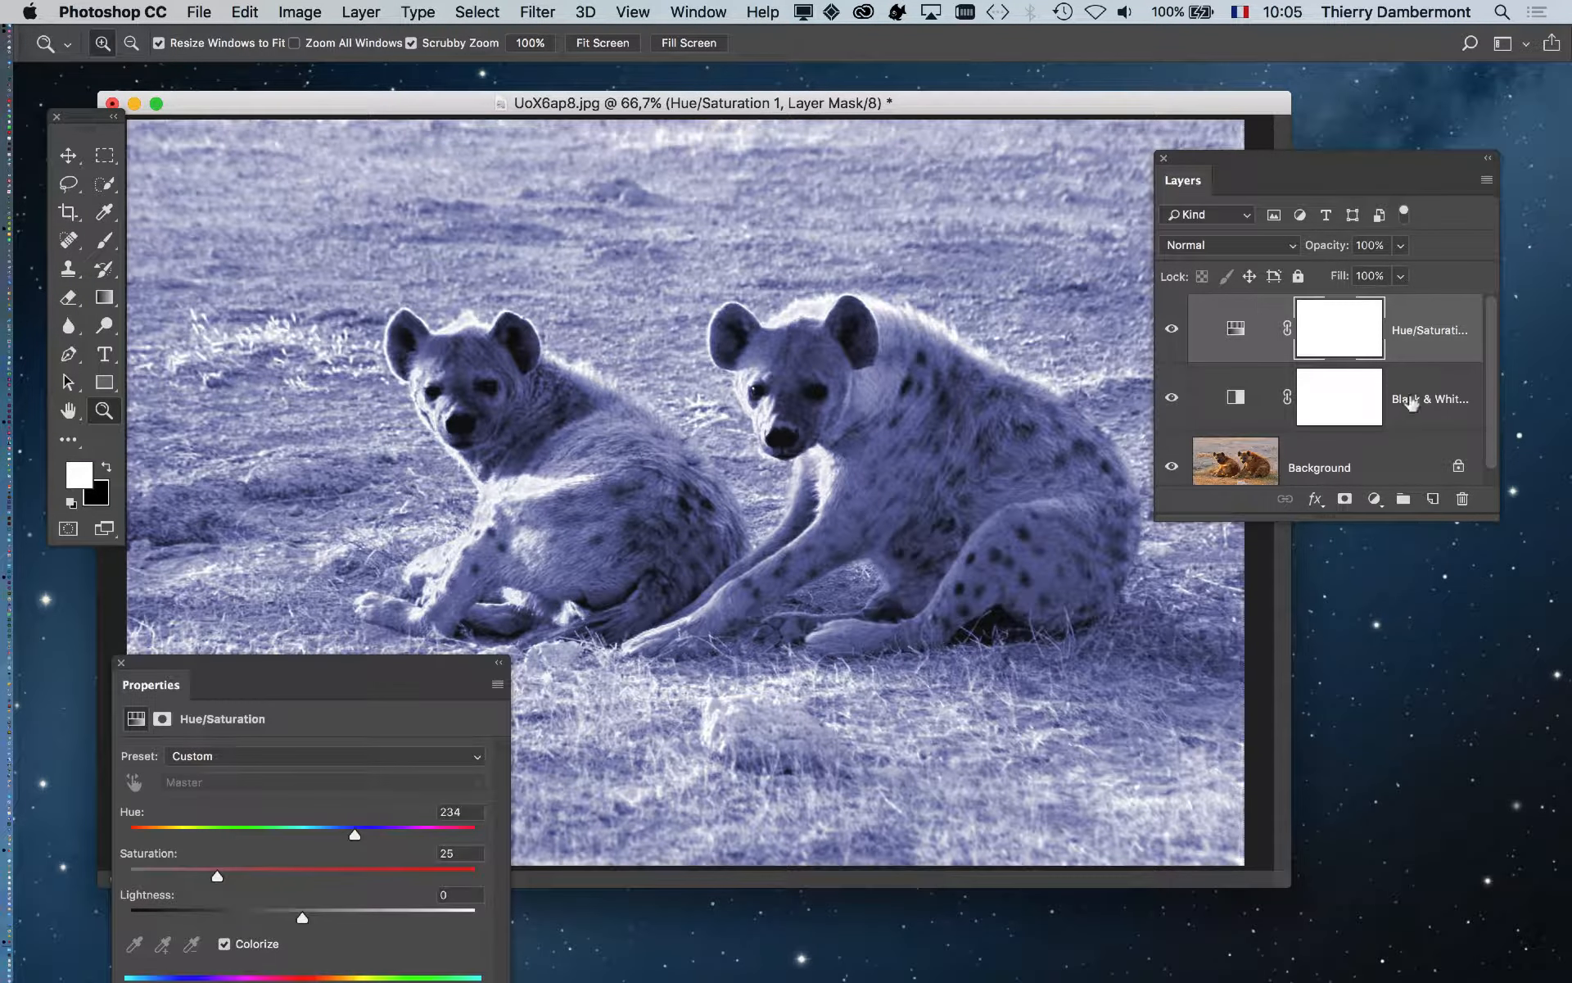
{"action": "left_click", "coordinate": [1175, 401]}
{"action": "left_click", "coordinate": [1174, 401]}
{"action": "left_click_drag", "start_coordinate": [286, 667], "coordinate": [590, 674]}
{"action": "left_click_drag", "start_coordinate": [923, 709], "coordinate": [1447, 692]}
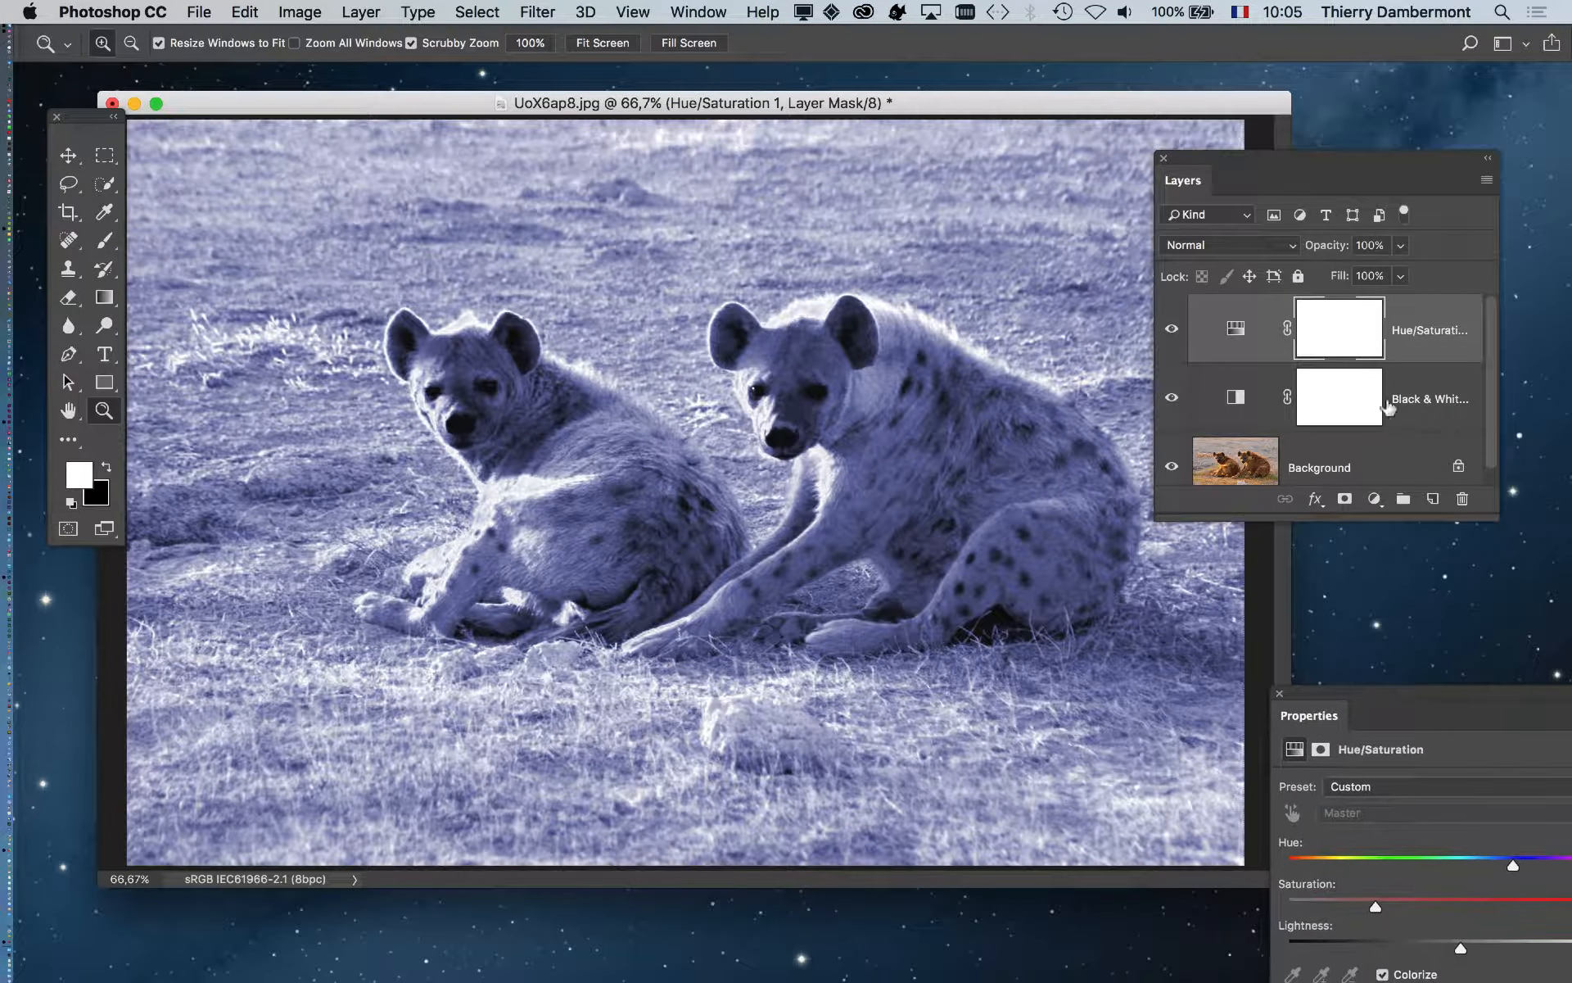
{"action": "left_click_drag", "start_coordinate": [1489, 514], "coordinate": [1492, 633]}
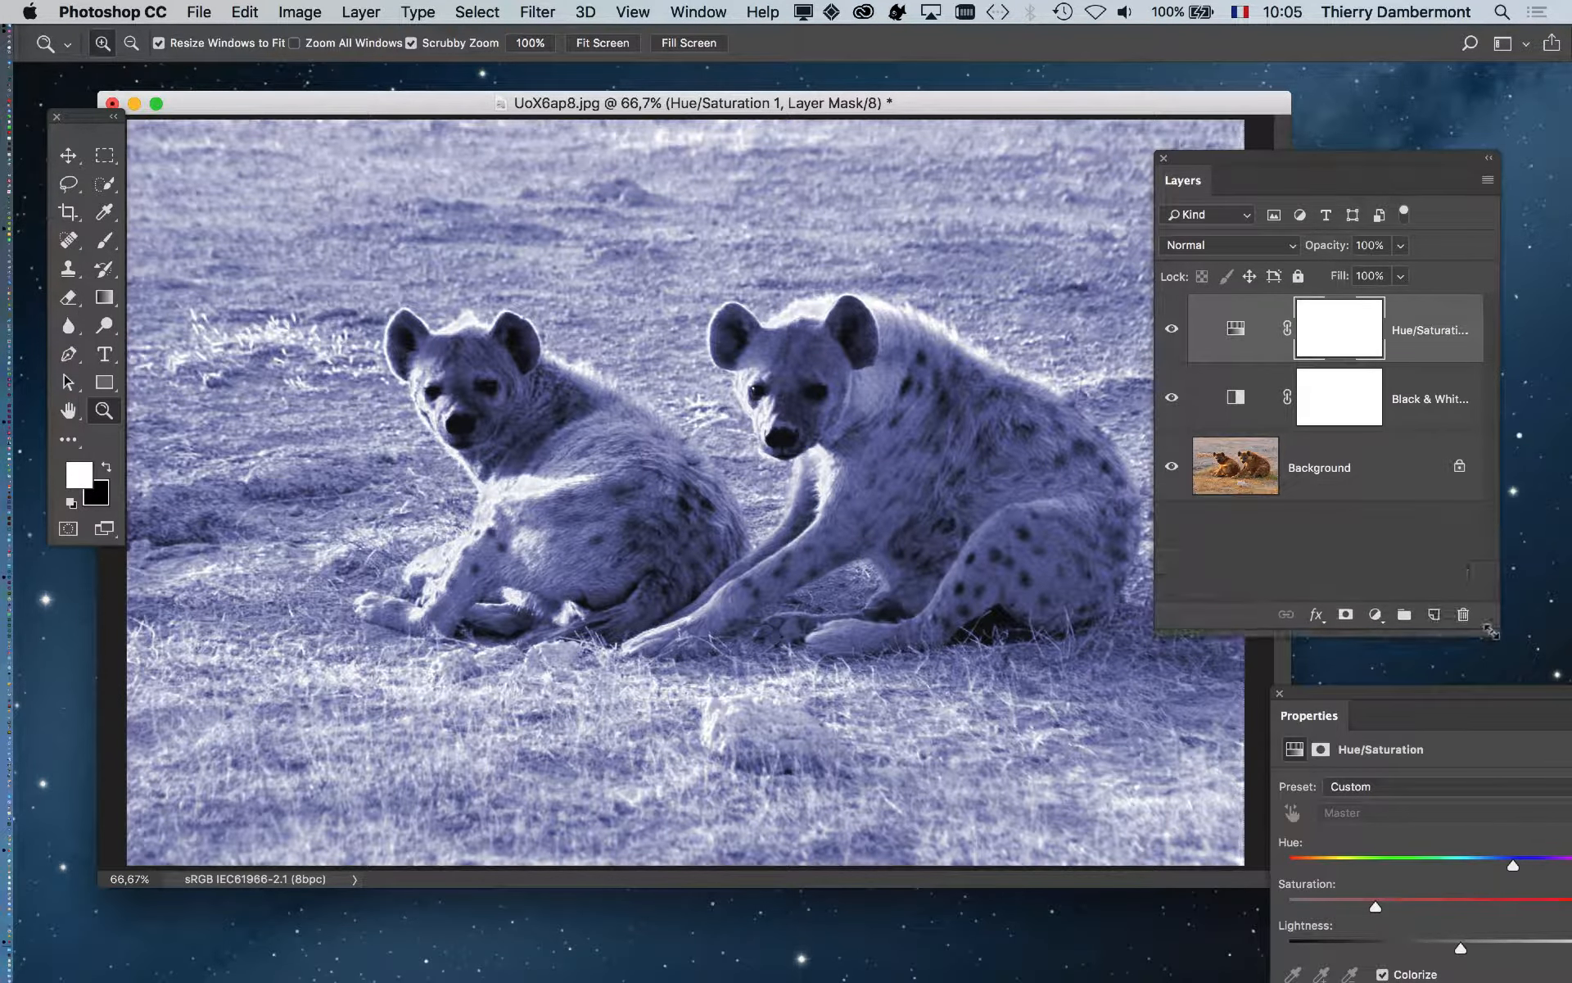
- Add a Curves 1 adjustment layer and place its settings beside the image
{"action": "left_click", "coordinate": [361, 11]}
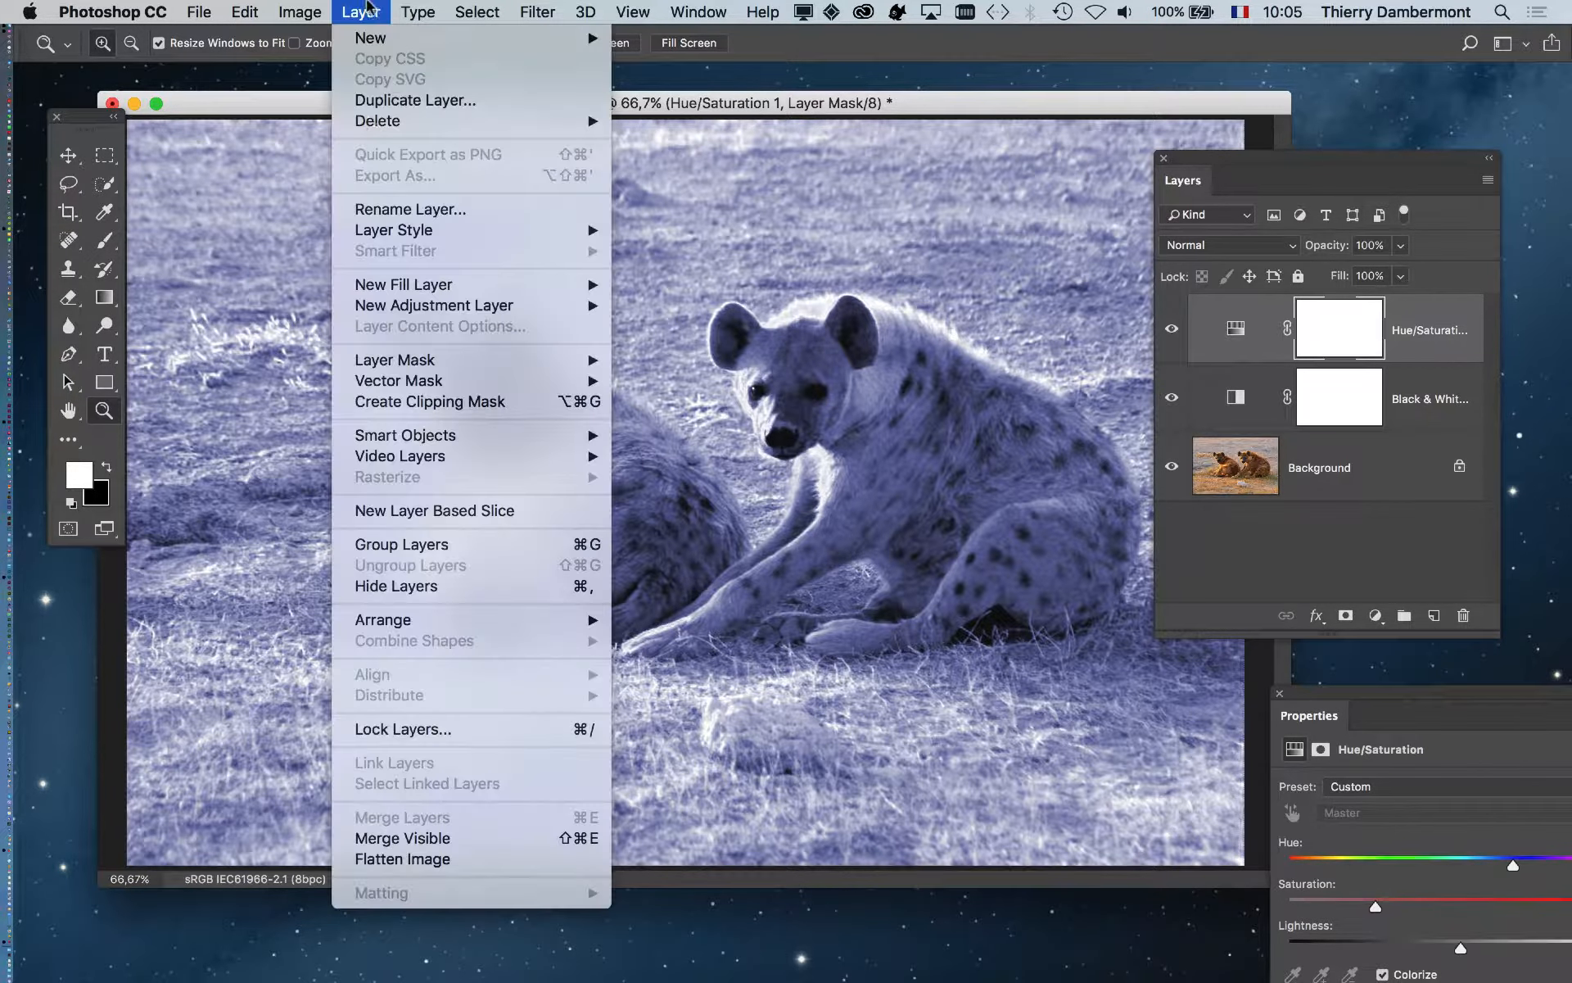
{"action": "mouse_move", "coordinate": [434, 305]}
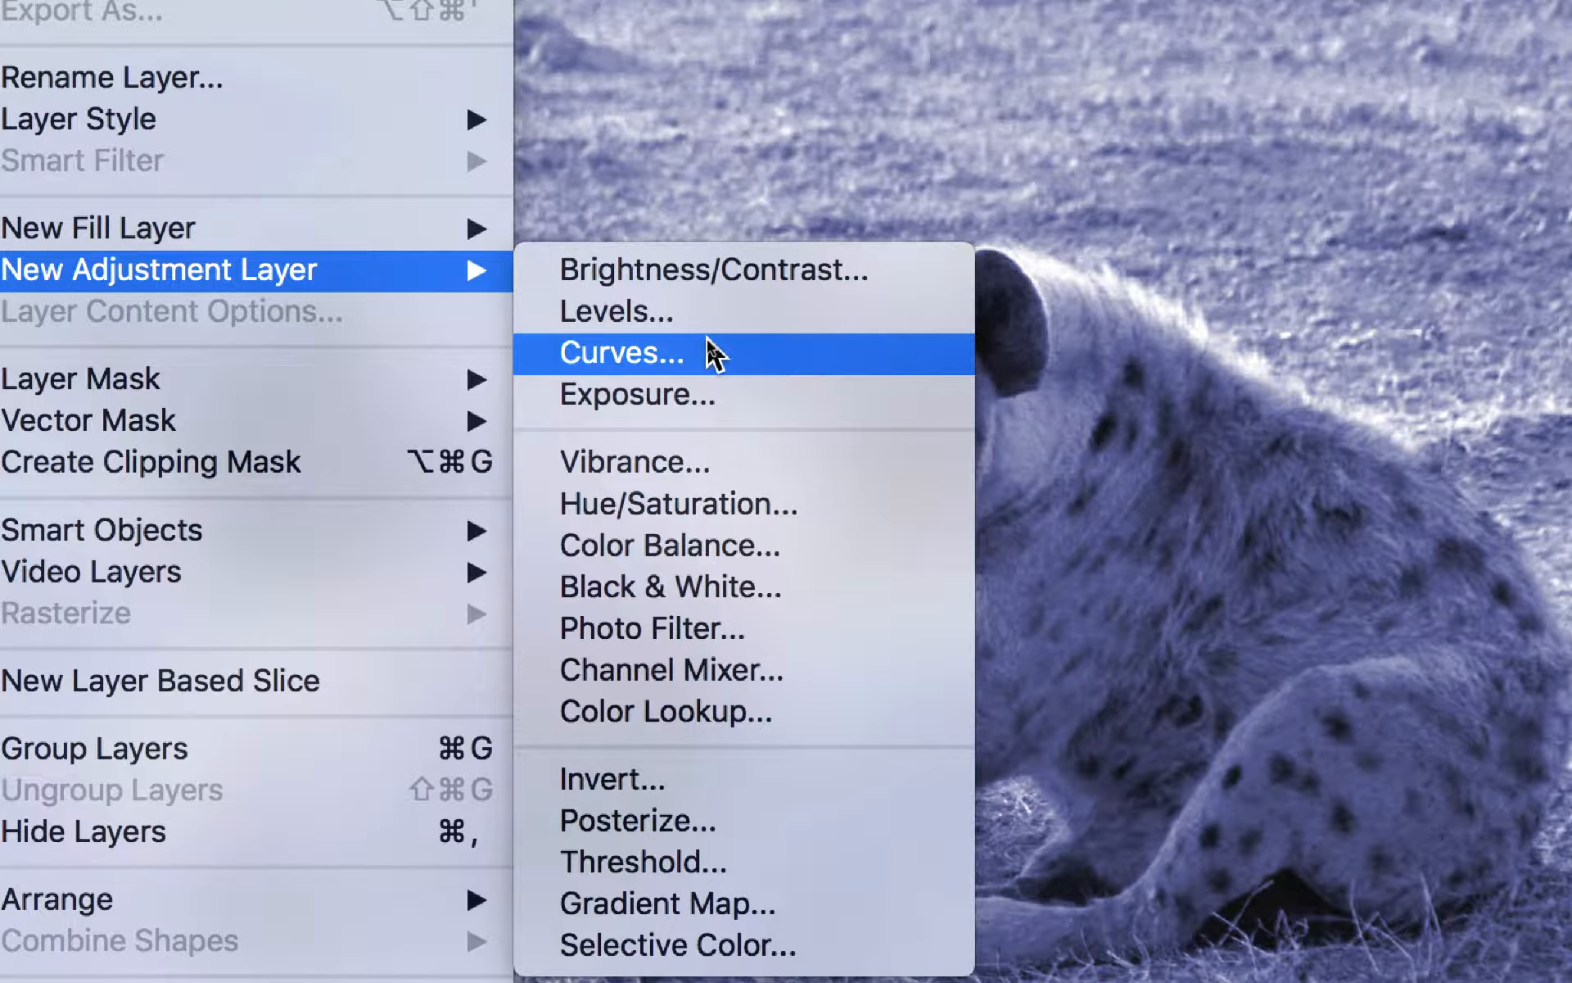
{"action": "left_click", "coordinate": [714, 354]}
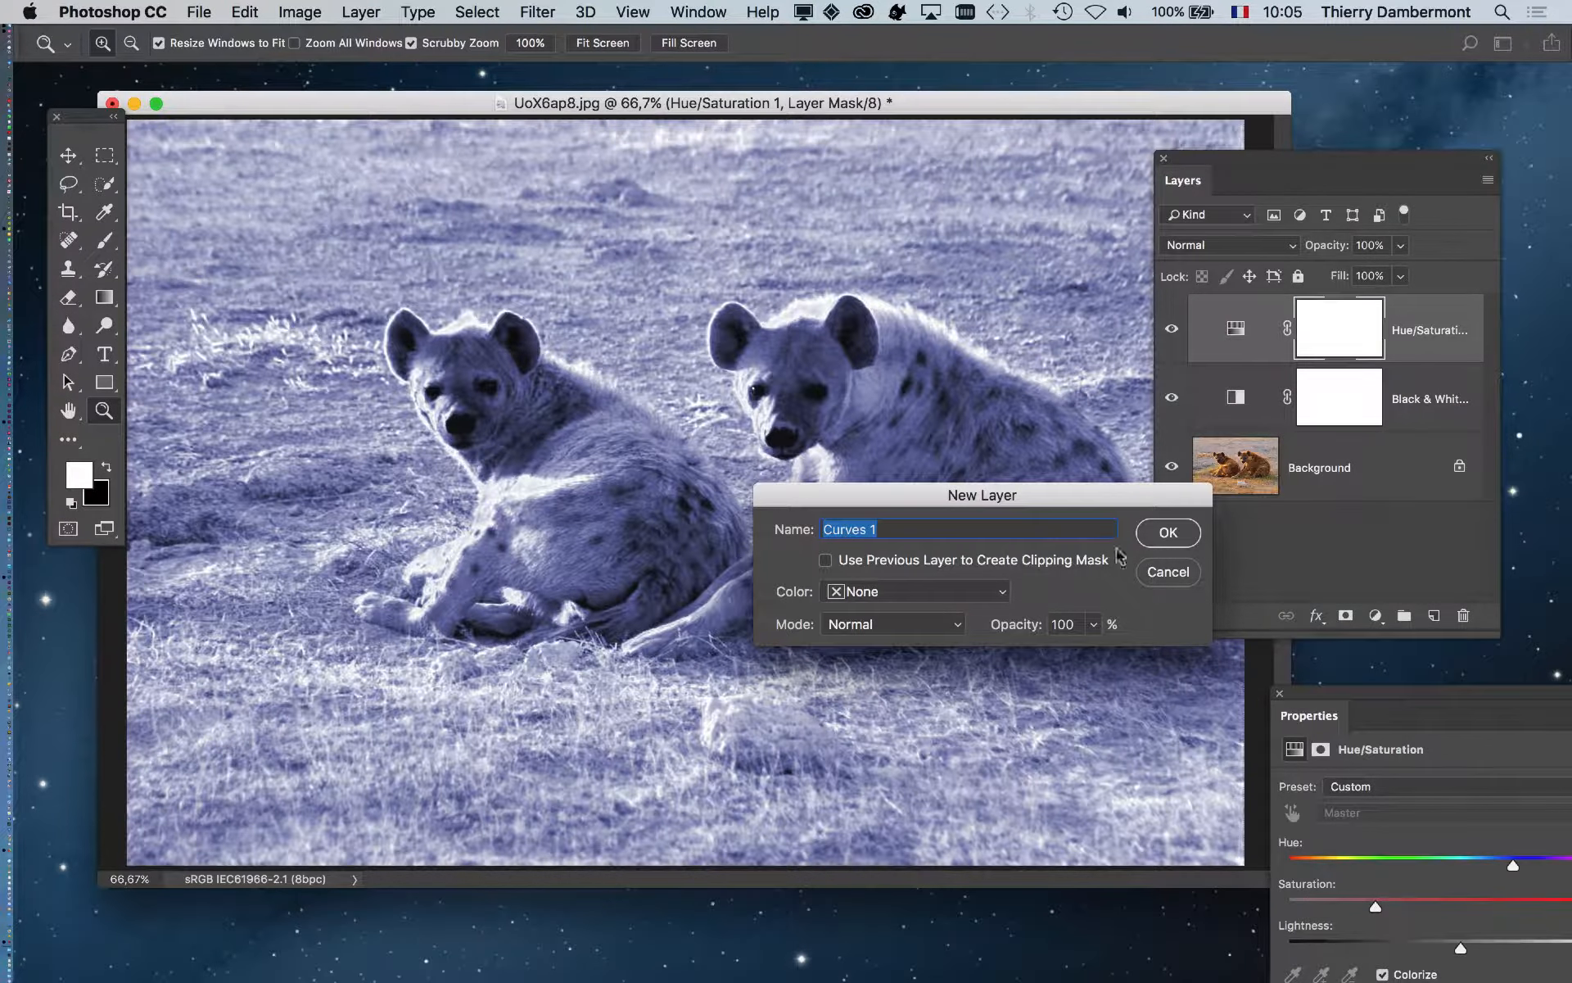
{"action": "left_click", "coordinate": [1170, 533]}
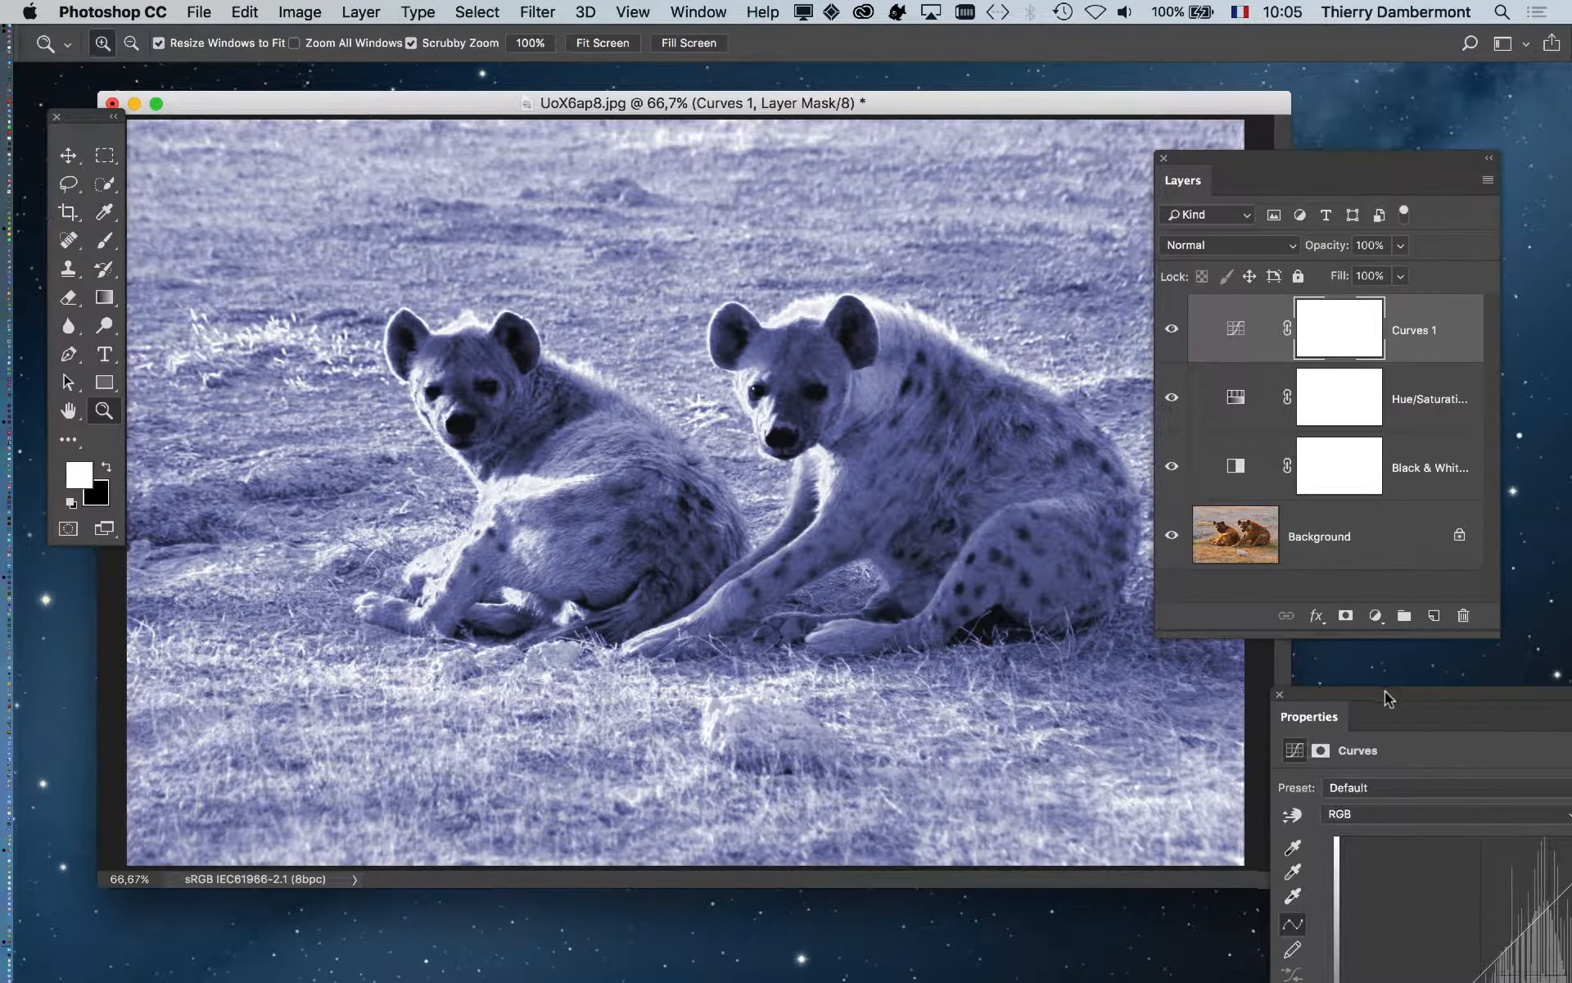
{"action": "left_click_drag", "start_coordinate": [1384, 691], "coordinate": [1031, 218]}
{"action": "left_click_drag", "start_coordinate": [863, 104], "coordinate": [779, 106]}
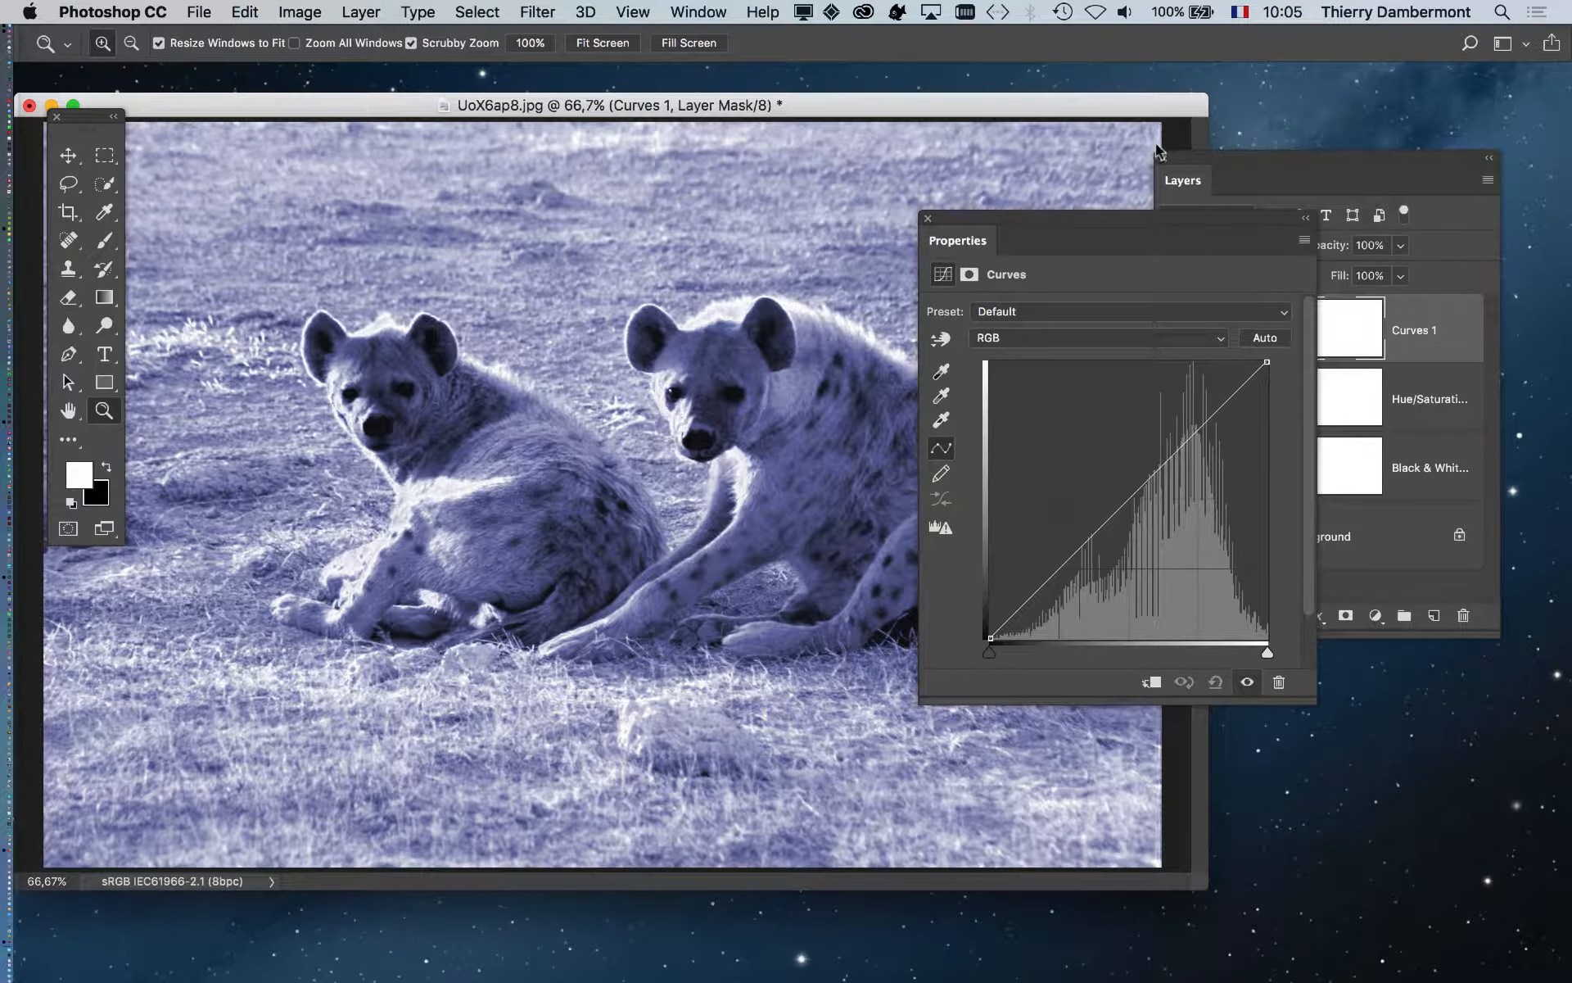
{"action": "left_click_drag", "start_coordinate": [1219, 156], "coordinate": [298, 860]}
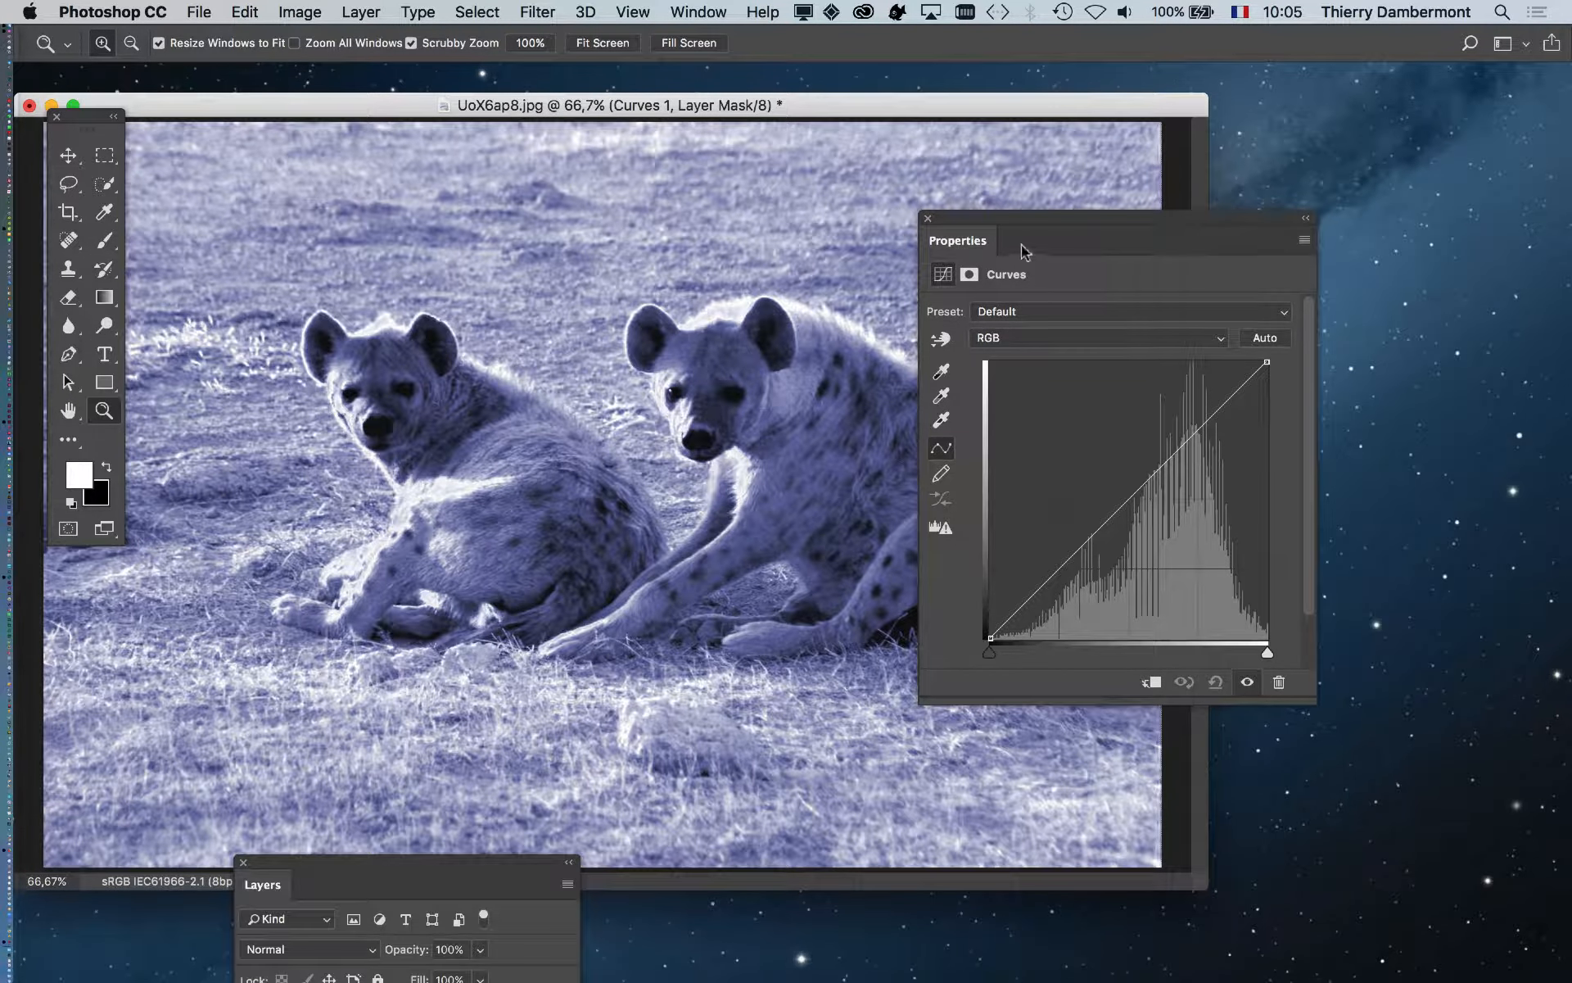
{"action": "left_click_drag", "start_coordinate": [990, 214], "coordinate": [1186, 170]}
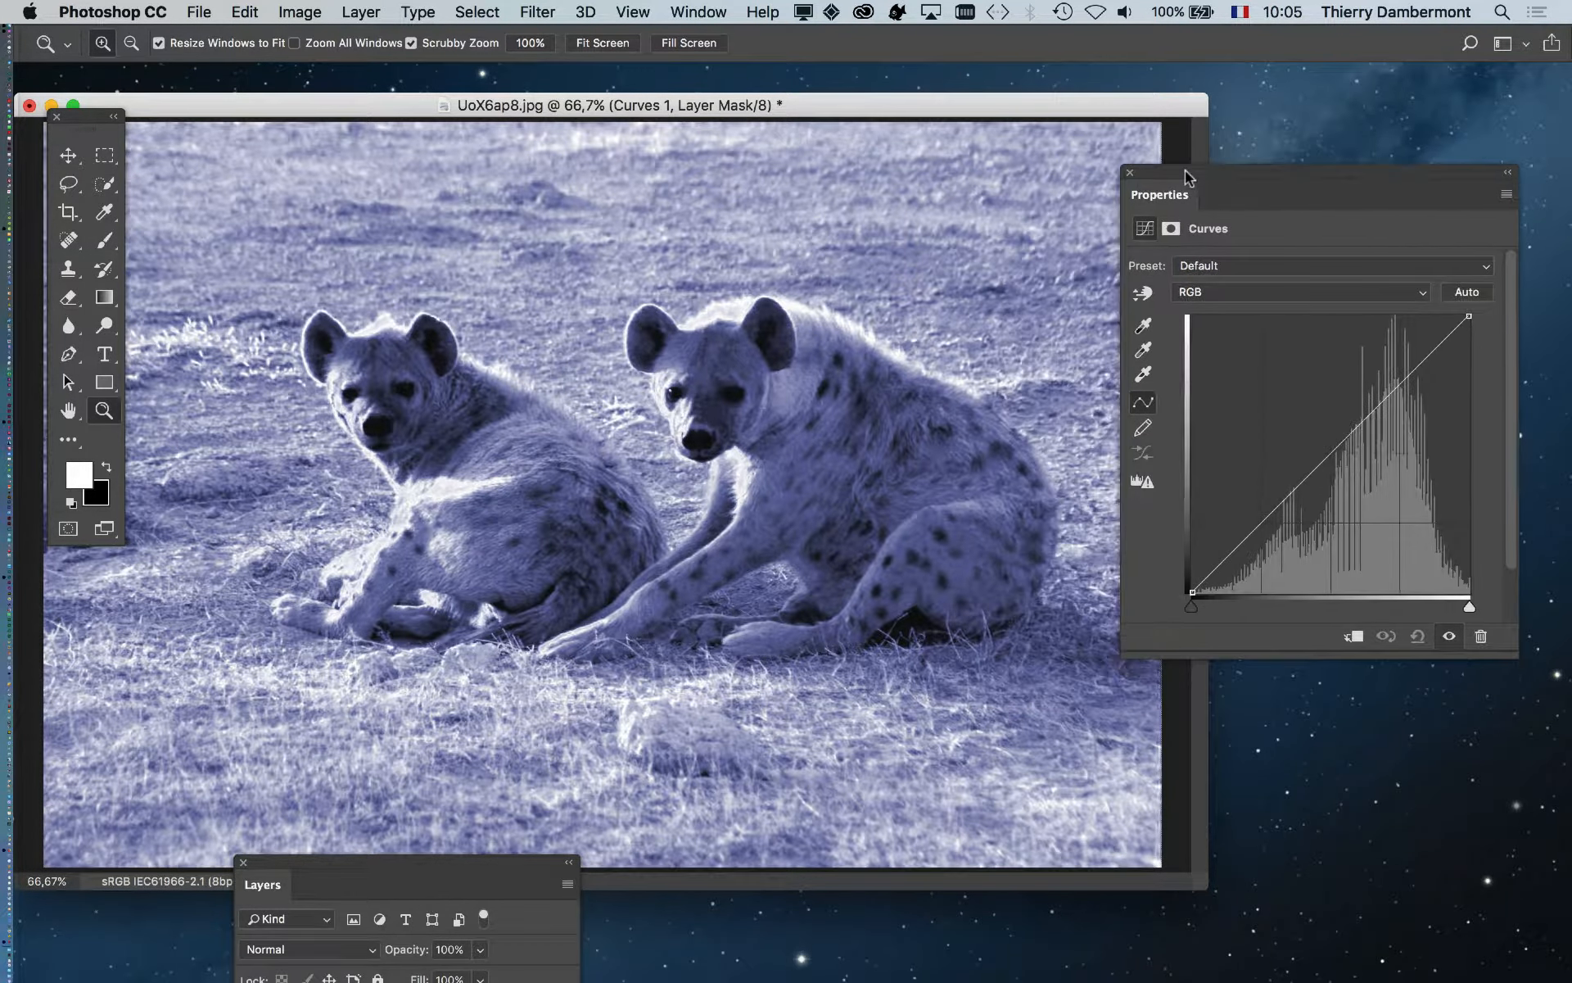
- Add points to the tone curve and bend it into an S with darker shadows
{"action": "left_click", "coordinate": [1385, 399]}
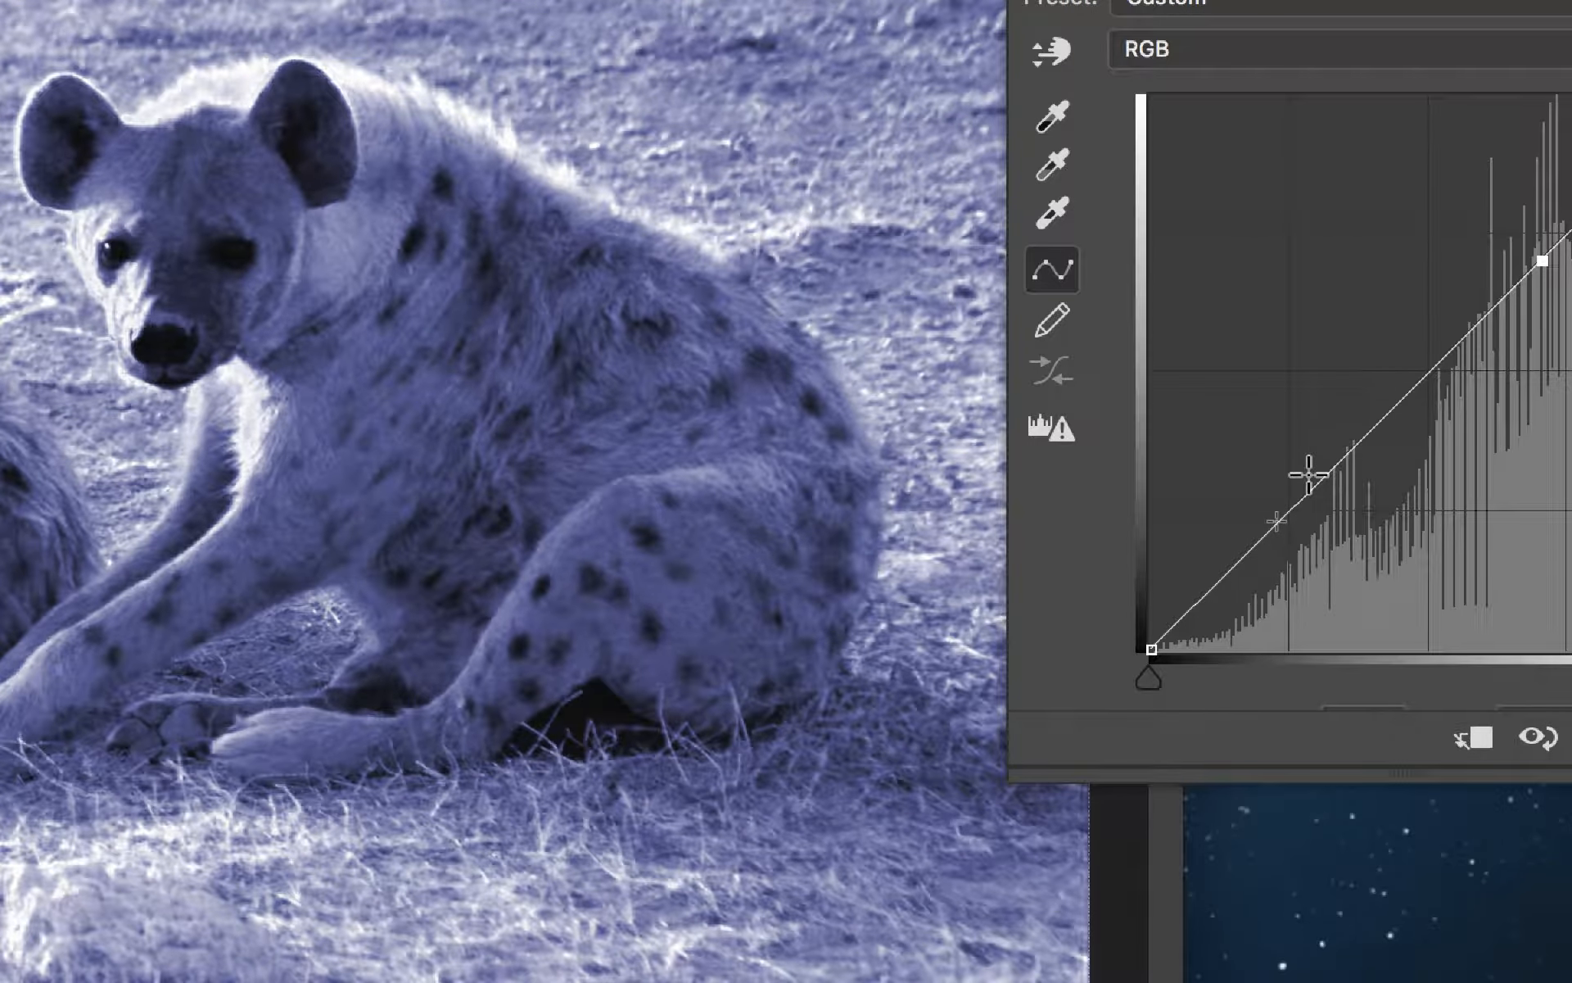
{"action": "left_click", "coordinate": [1318, 481]}
{"action": "left_click", "coordinate": [1262, 540]}
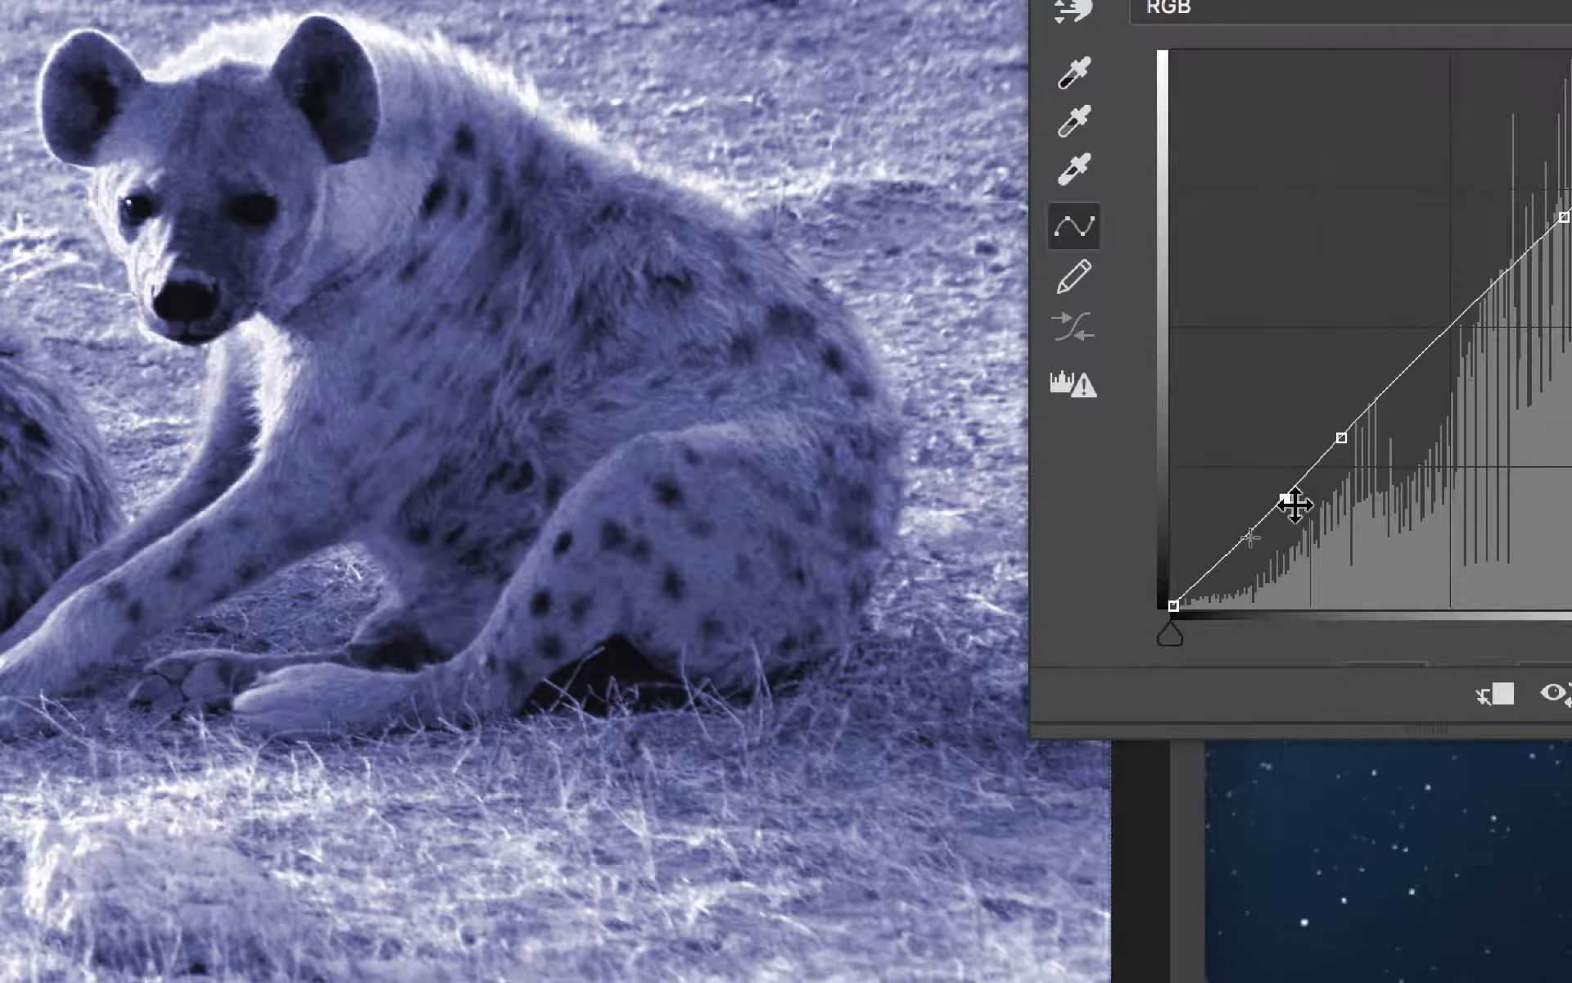
{"action": "left_click_drag", "start_coordinate": [1294, 505], "coordinate": [1104, 507]}
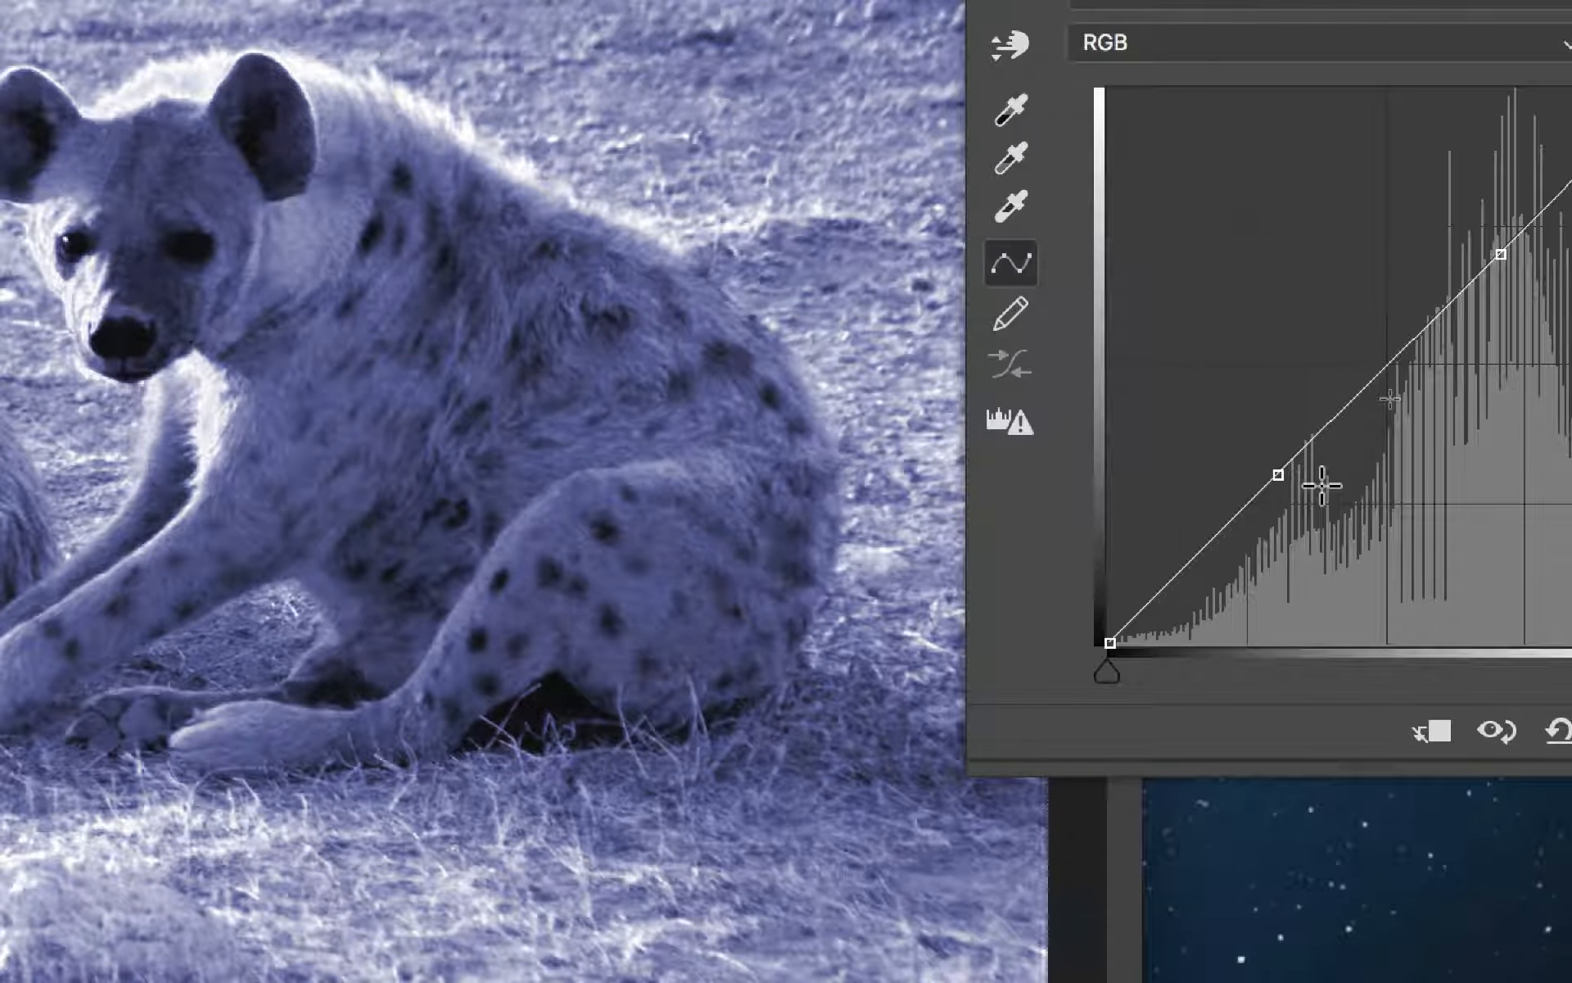
{"action": "left_click_drag", "start_coordinate": [1278, 475], "coordinate": [1278, 518]}
{"action": "left_click_drag", "start_coordinate": [1501, 254], "coordinate": [1483, 181]}
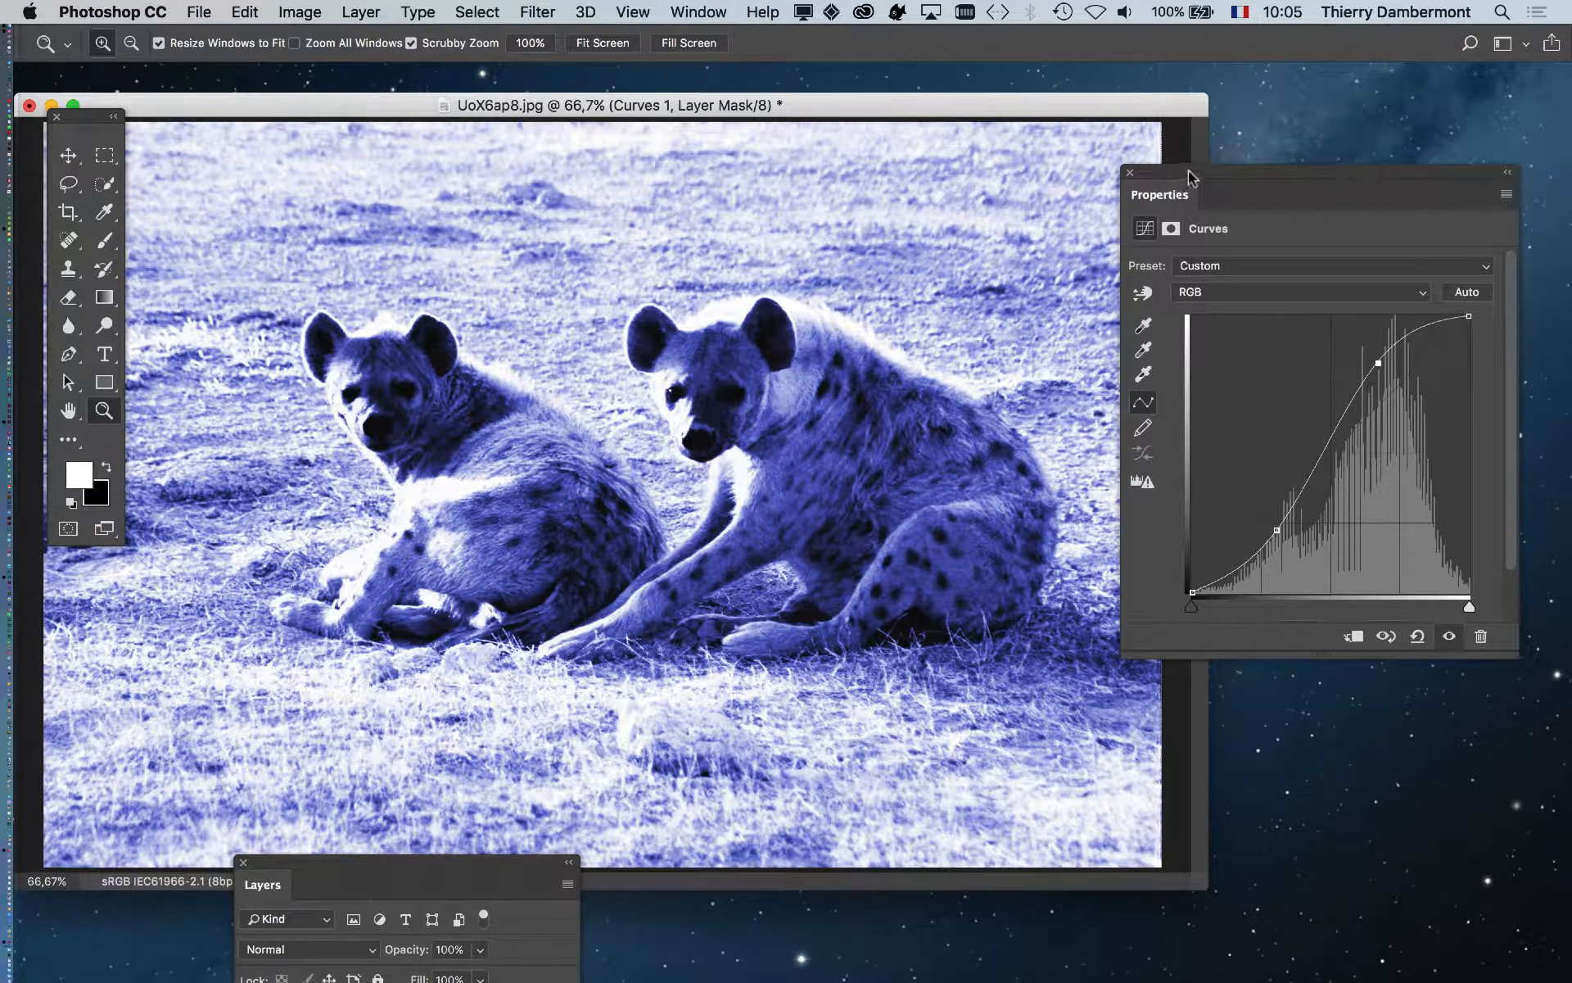
{"action": "left_click_drag", "start_coordinate": [1302, 201], "coordinate": [1300, 178]}
{"action": "left_click_drag", "start_coordinate": [1268, 500], "coordinate": [1283, 511]}
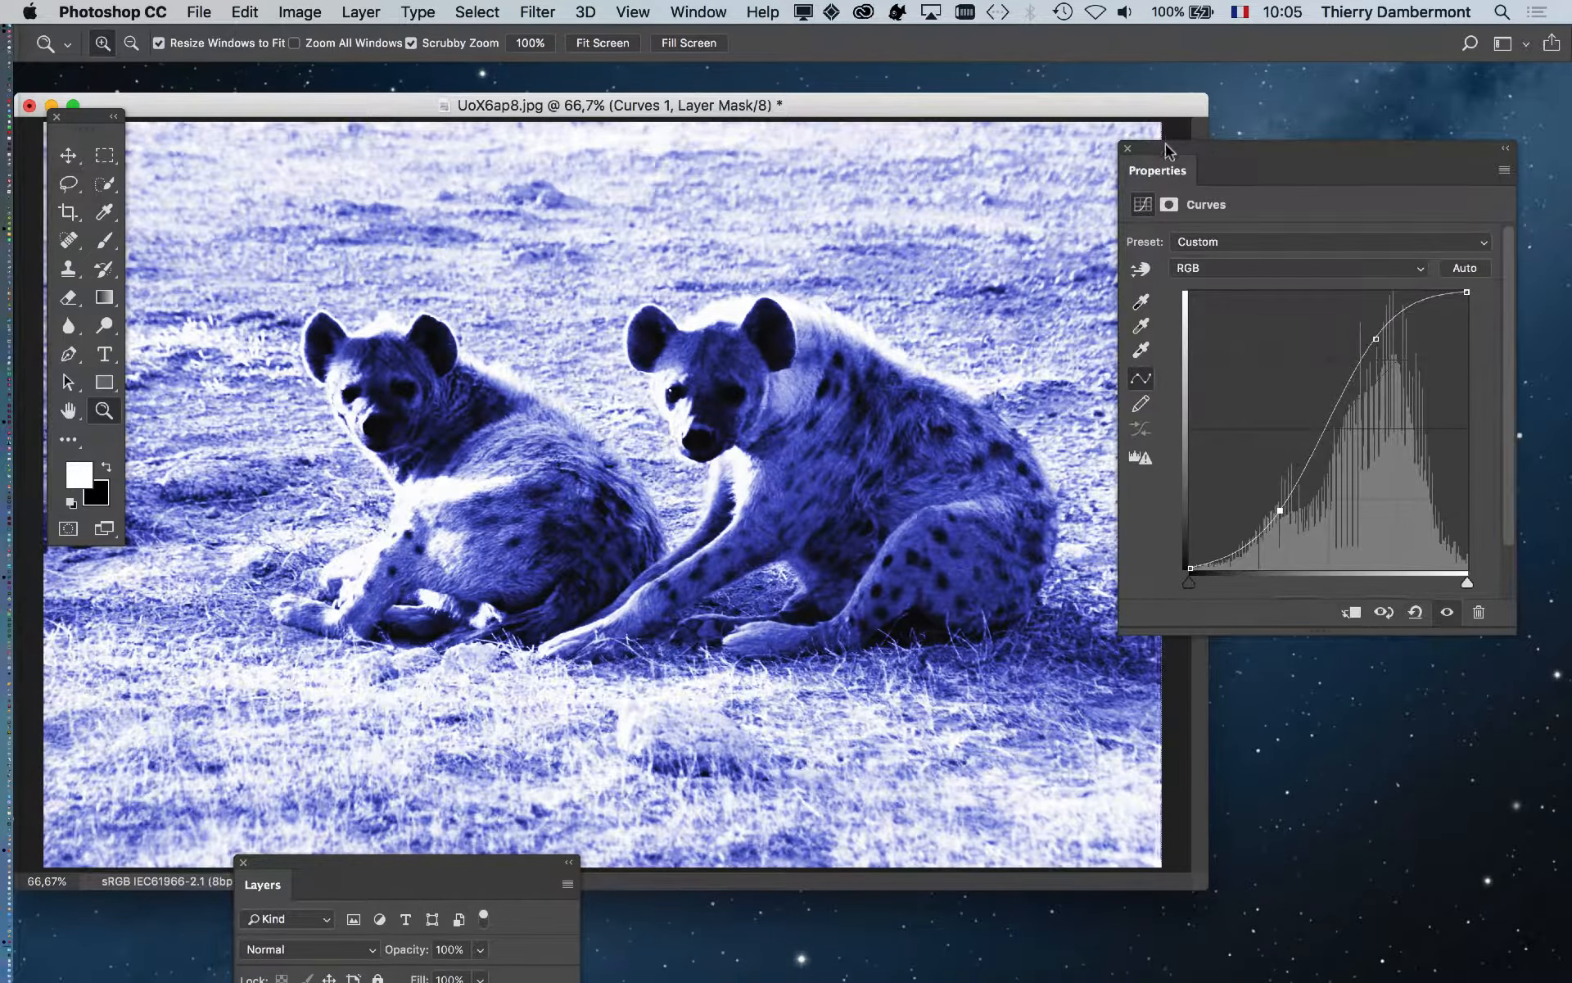
{"action": "left_click_drag", "start_coordinate": [1170, 149], "coordinate": [1332, 422]}
{"action": "left_click_drag", "start_coordinate": [443, 872], "coordinate": [1227, 211]}
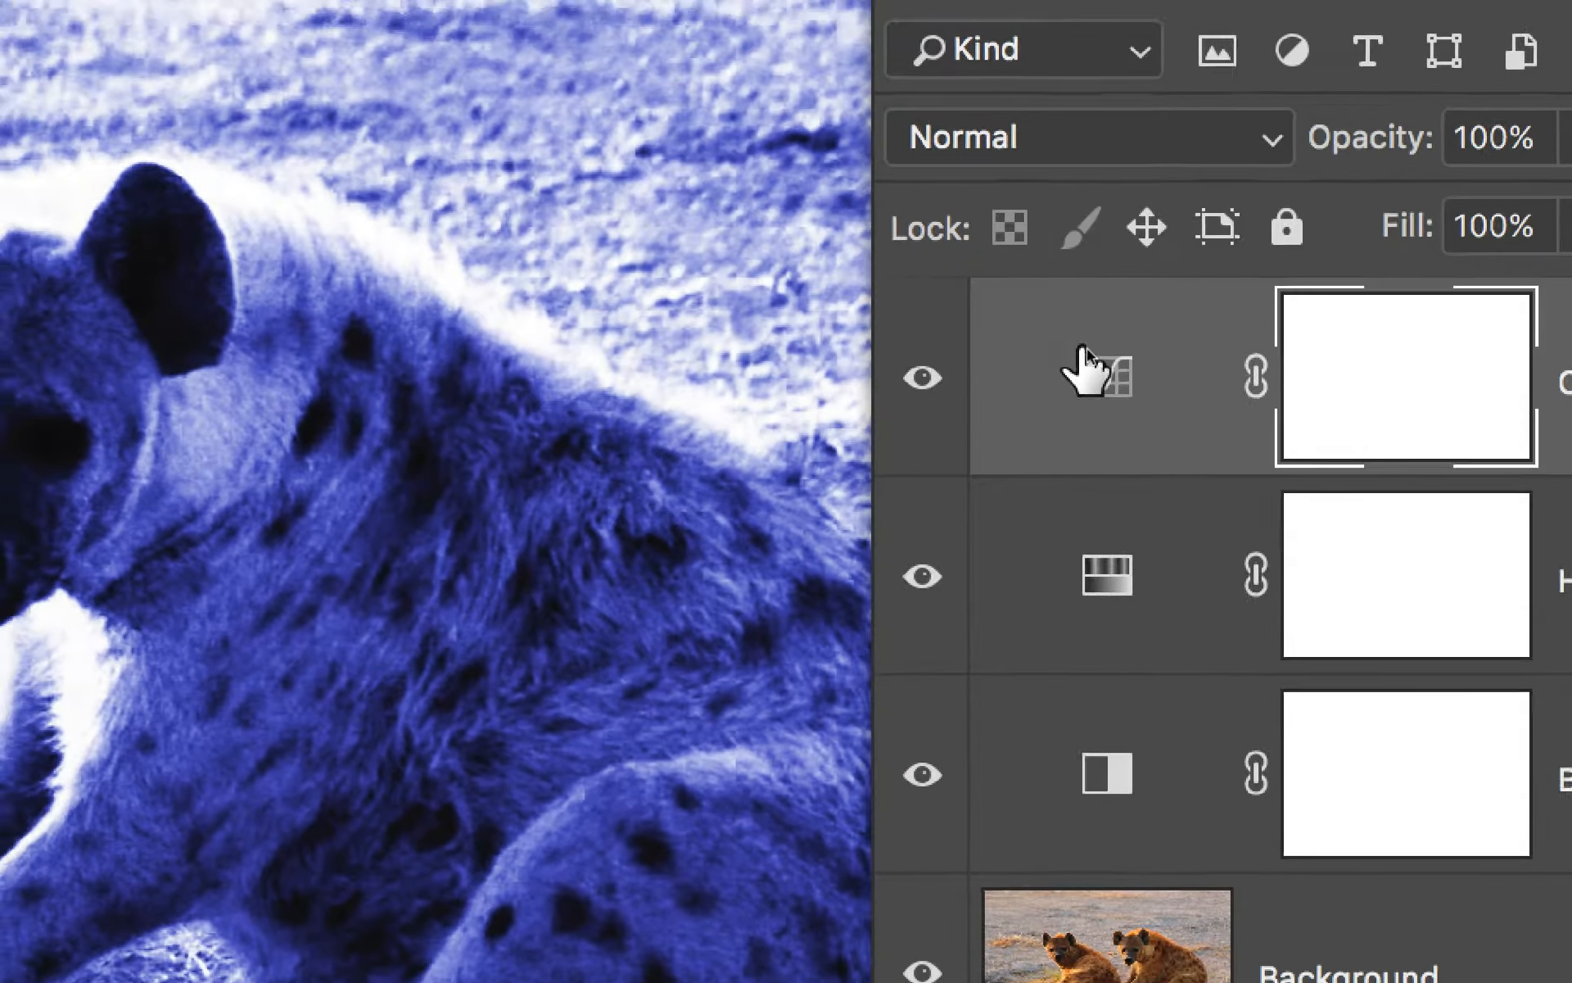
- Set the Curves 1 layer's blend mode to Luminosity
{"action": "left_click", "coordinate": [1089, 137]}
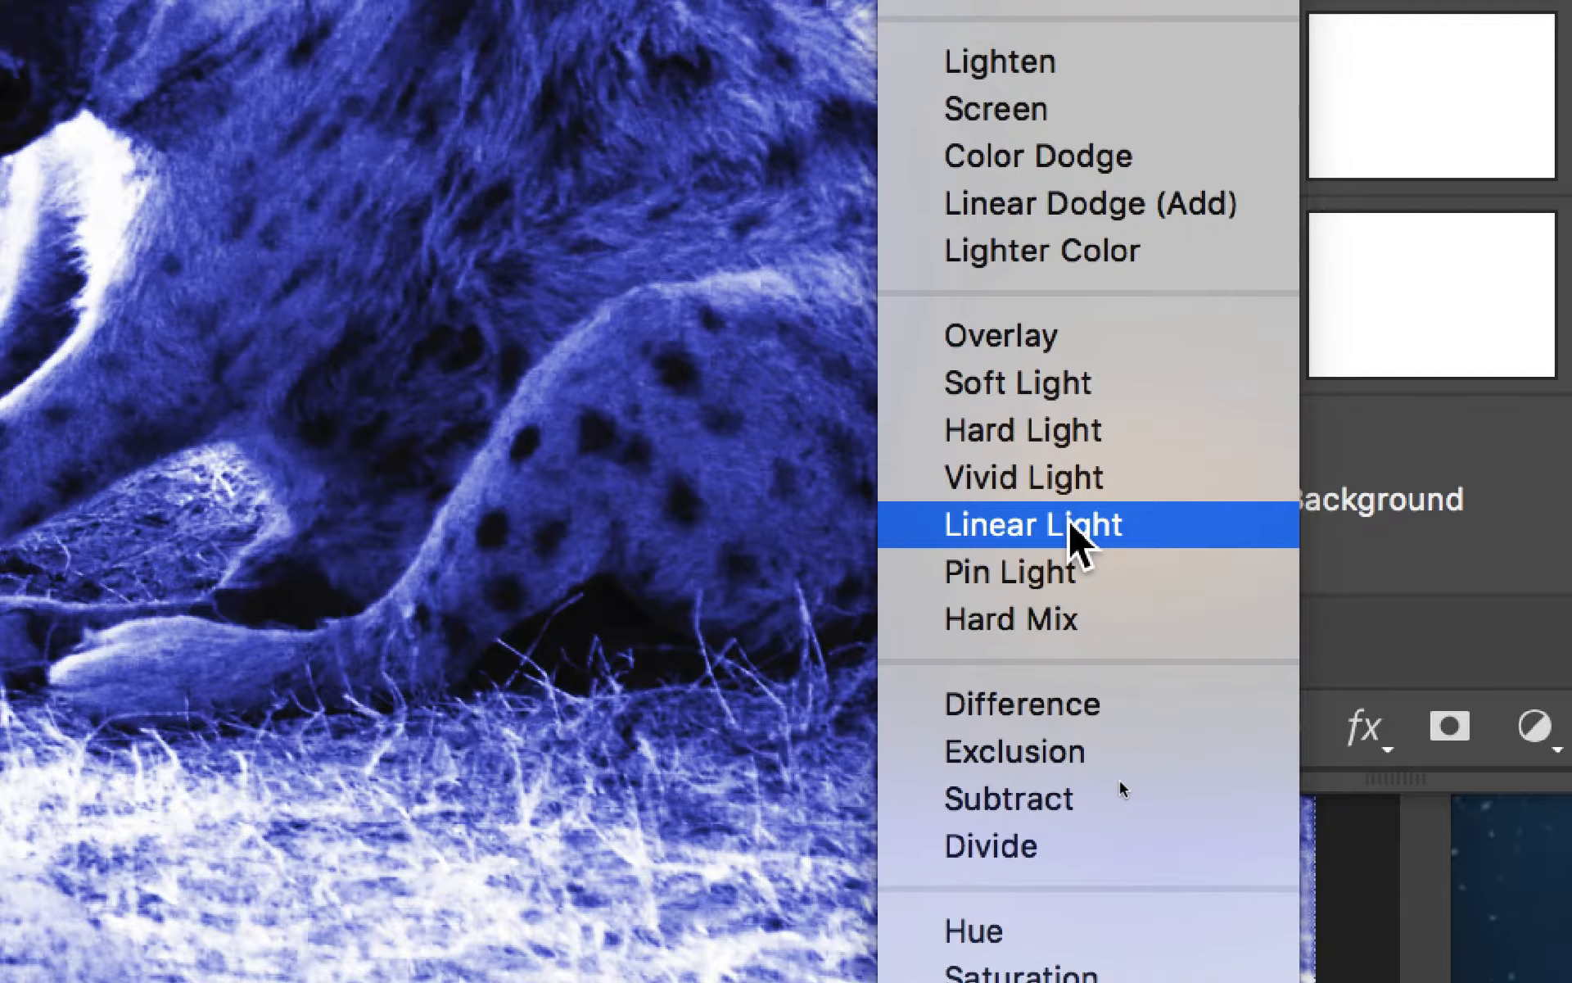
{"action": "left_click", "coordinate": [1073, 561]}
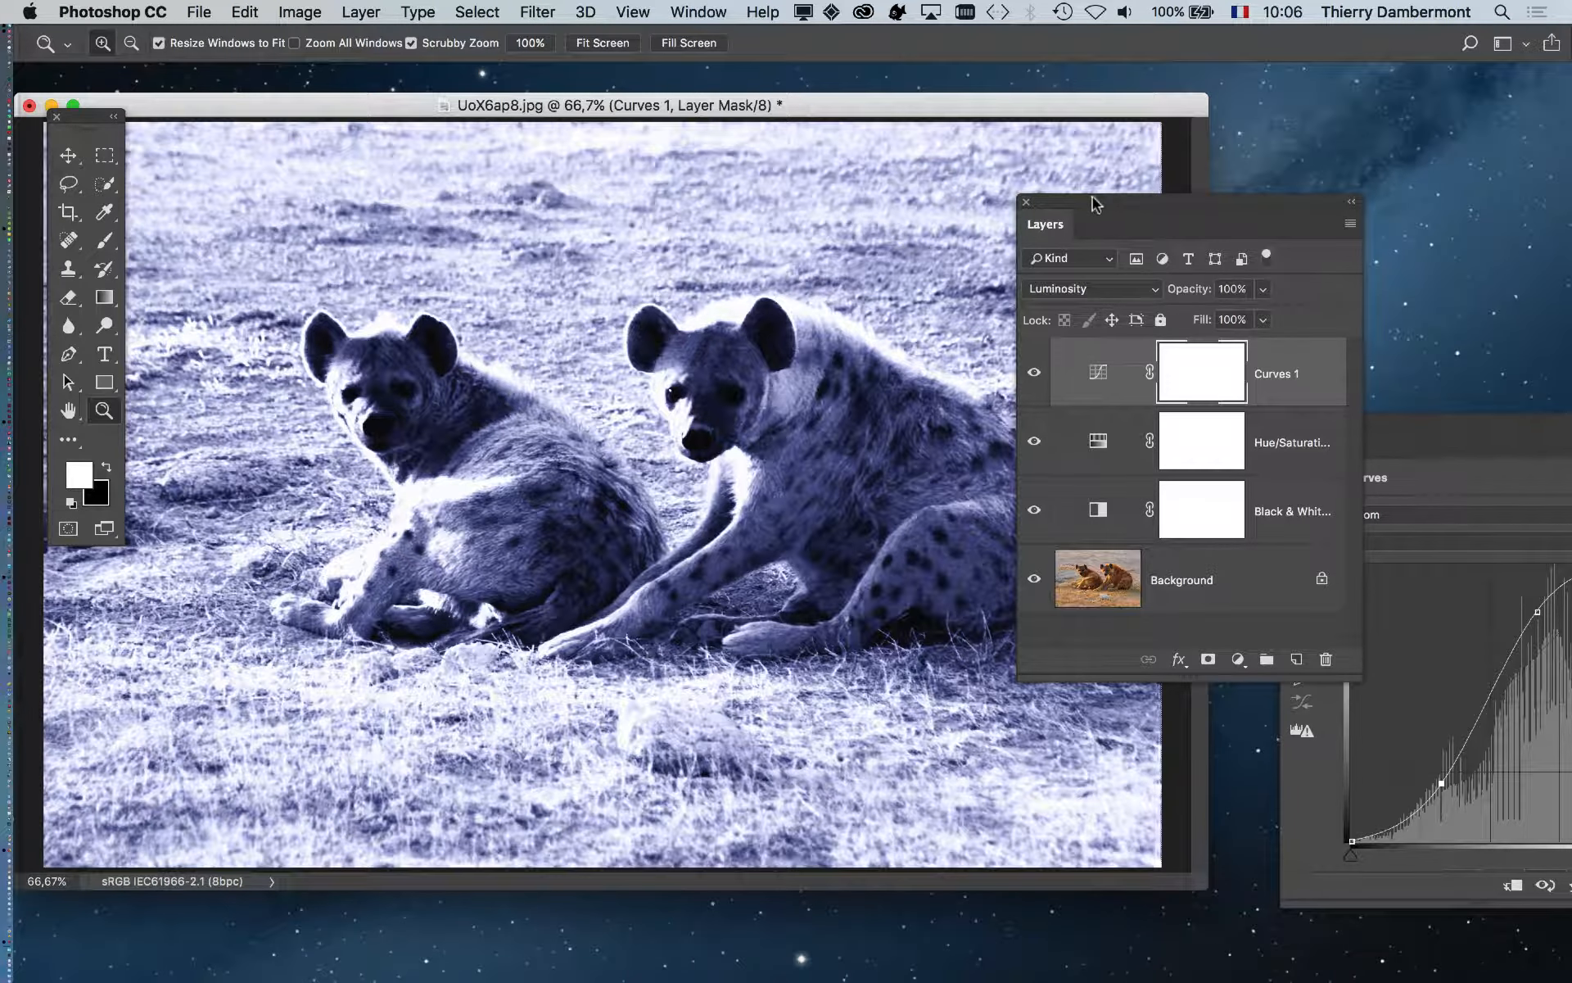
{"action": "left_click_drag", "start_coordinate": [1087, 29], "coordinate": [771, 195]}
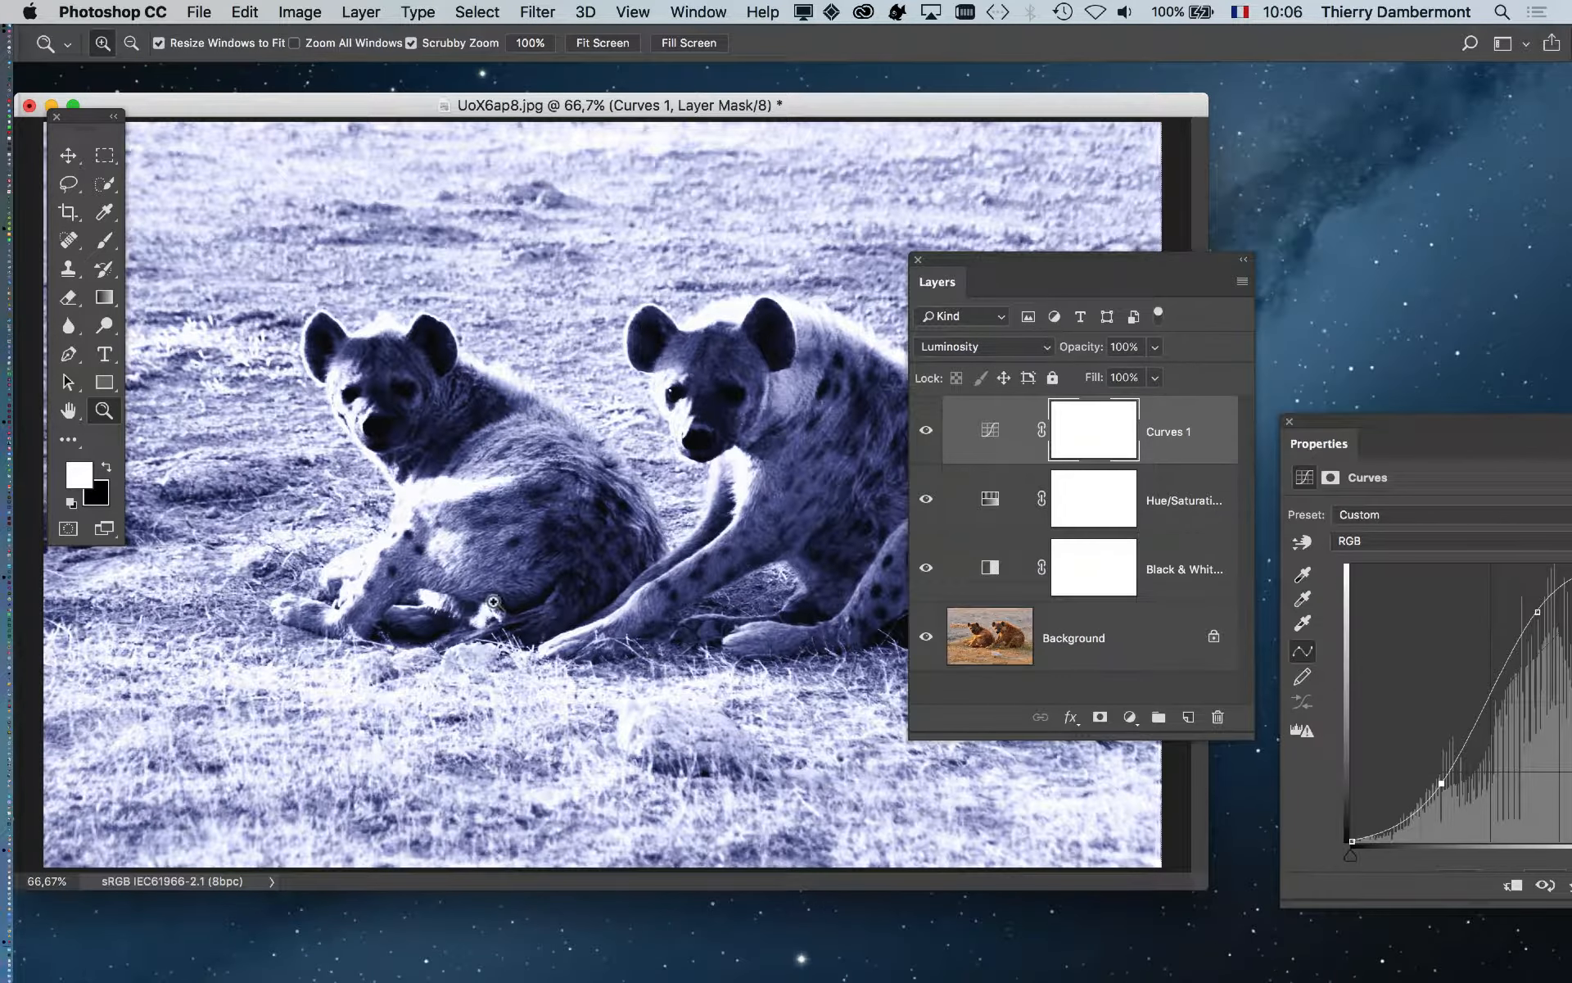
{"action": "left_click_drag", "start_coordinate": [1328, 419], "coordinate": [1018, 151]}
- Fine-tune the upper and lower curve points to soften highlights and adjust shadows
{"action": "mouse_move", "coordinate": [1227, 344]}
{"action": "left_mouse_down"}
{"action": "mouse_move", "coordinate": [1253, 394]}
{"action": "mouse_move", "coordinate": [1221, 346]}
{"action": "left_mouse_up"}
{"action": "left_click_drag", "start_coordinate": [1133, 516], "coordinate": [1111, 494]}
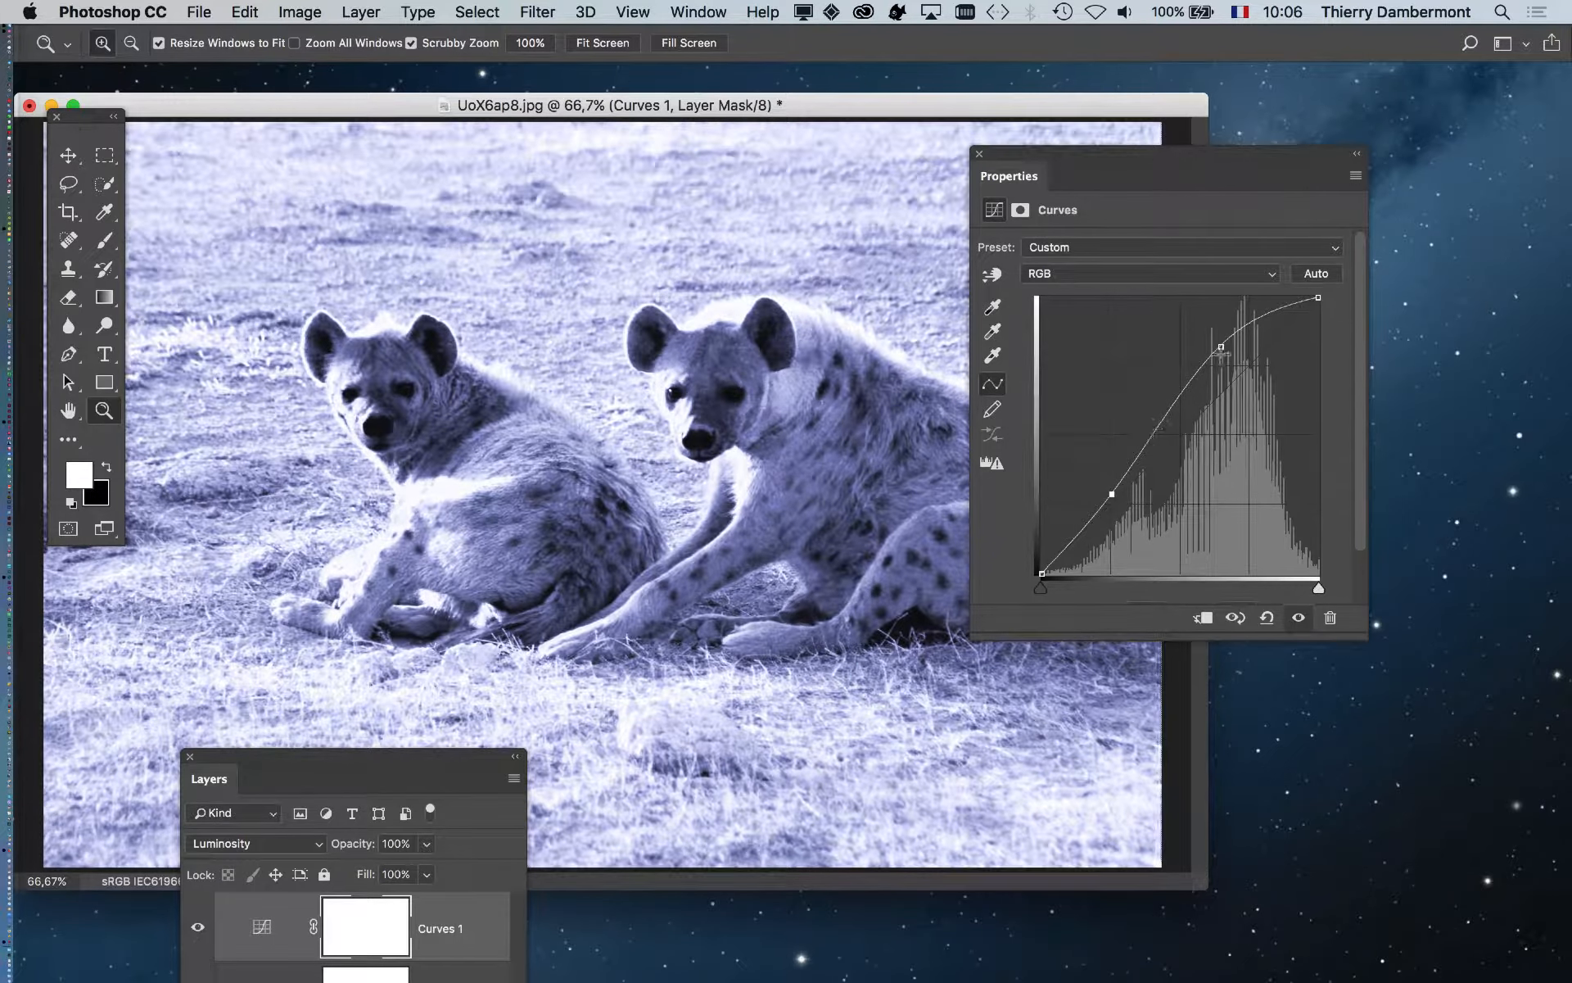
{"action": "left_click_drag", "start_coordinate": [1233, 383], "coordinate": [1234, 393]}
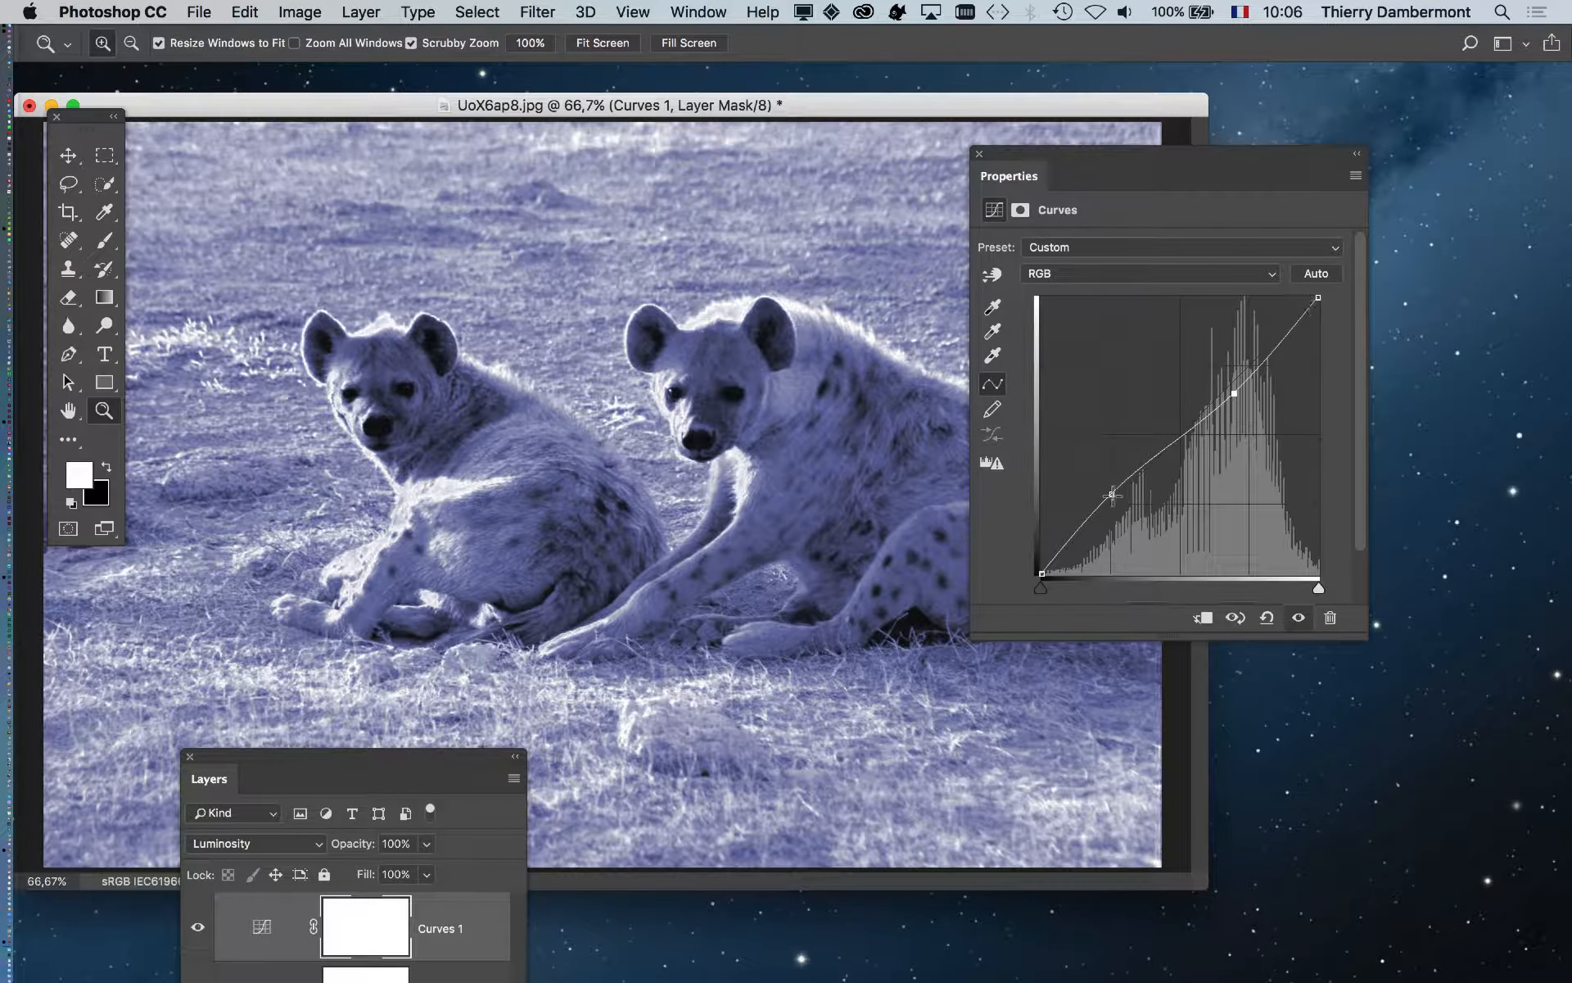
{"action": "mouse_move", "coordinate": [1109, 496]}
{"action": "left_mouse_down"}
{"action": "mouse_move", "coordinate": [1134, 502]}
{"action": "mouse_move", "coordinate": [1116, 483]}
{"action": "mouse_move", "coordinate": [1127, 491]}
{"action": "left_mouse_up"}
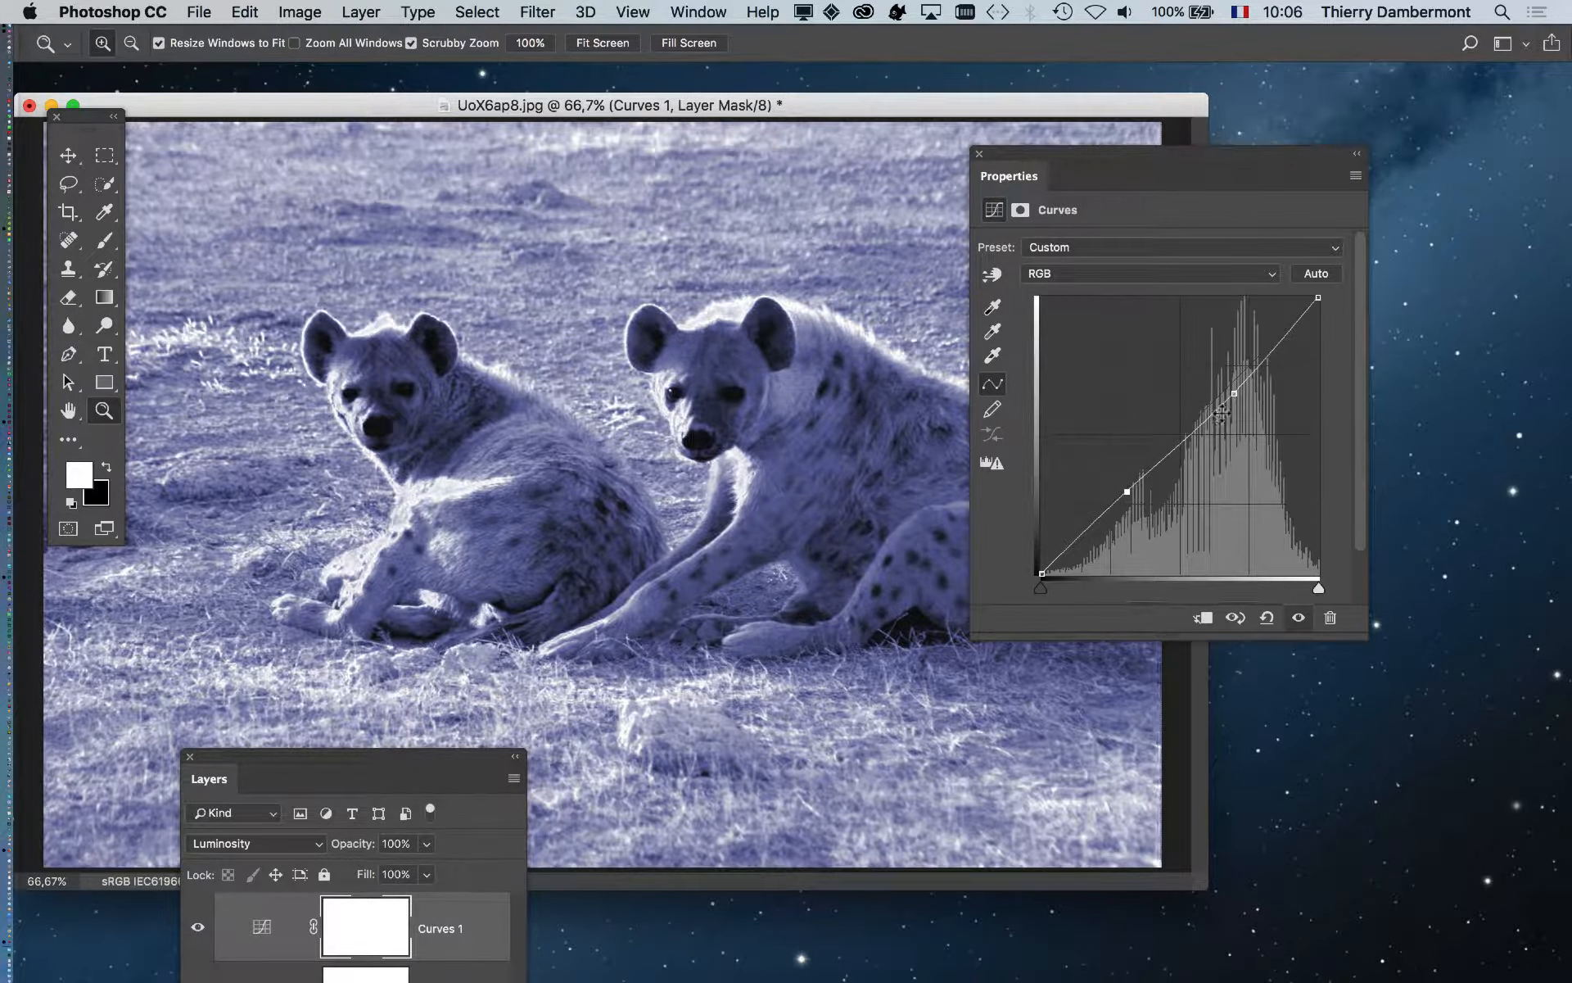
{"action": "left_click_drag", "start_coordinate": [1235, 392], "coordinate": [1236, 393]}
- Hide Curves 1, Hue/Saturation 1 and Black & White 1 to reveal the original photo
{"action": "left_click_drag", "start_coordinate": [1003, 157], "coordinate": [1257, 658]}
{"action": "left_click_drag", "start_coordinate": [416, 752], "coordinate": [1404, 108]}
{"action": "left_click_drag", "start_coordinate": [1187, 284], "coordinate": [1186, 413]}
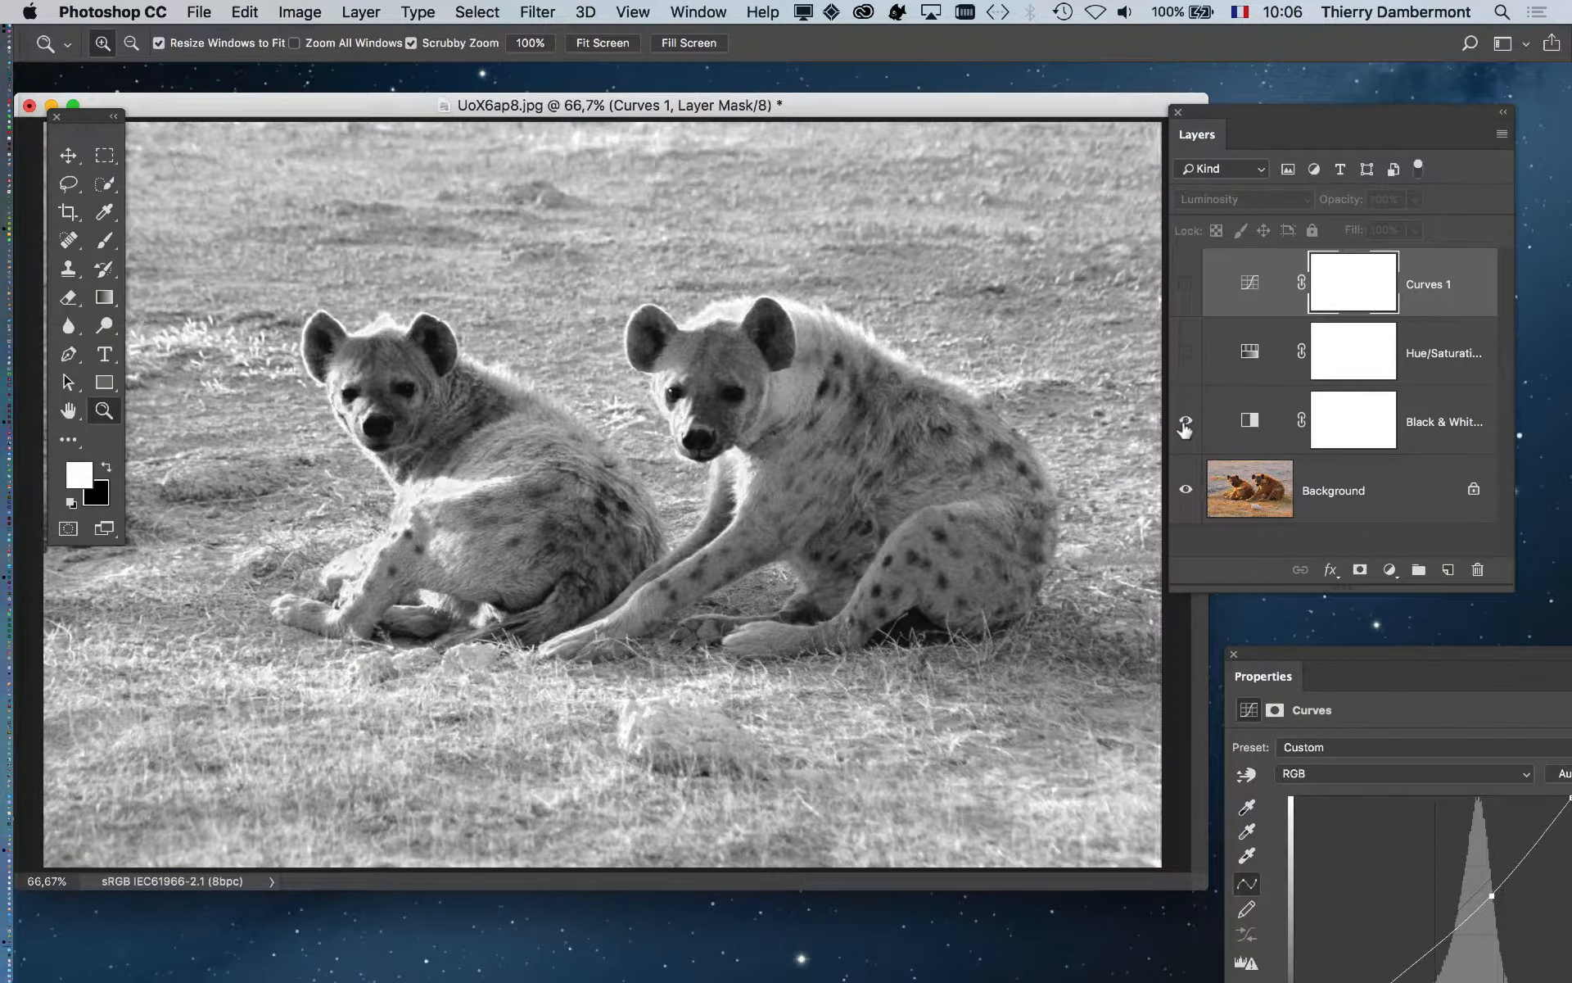
- Show Black & White 1, Hue/Saturation 1 and Curves 1 again, then hide Curves 1 to compare
{"action": "left_click", "coordinate": [1184, 422]}
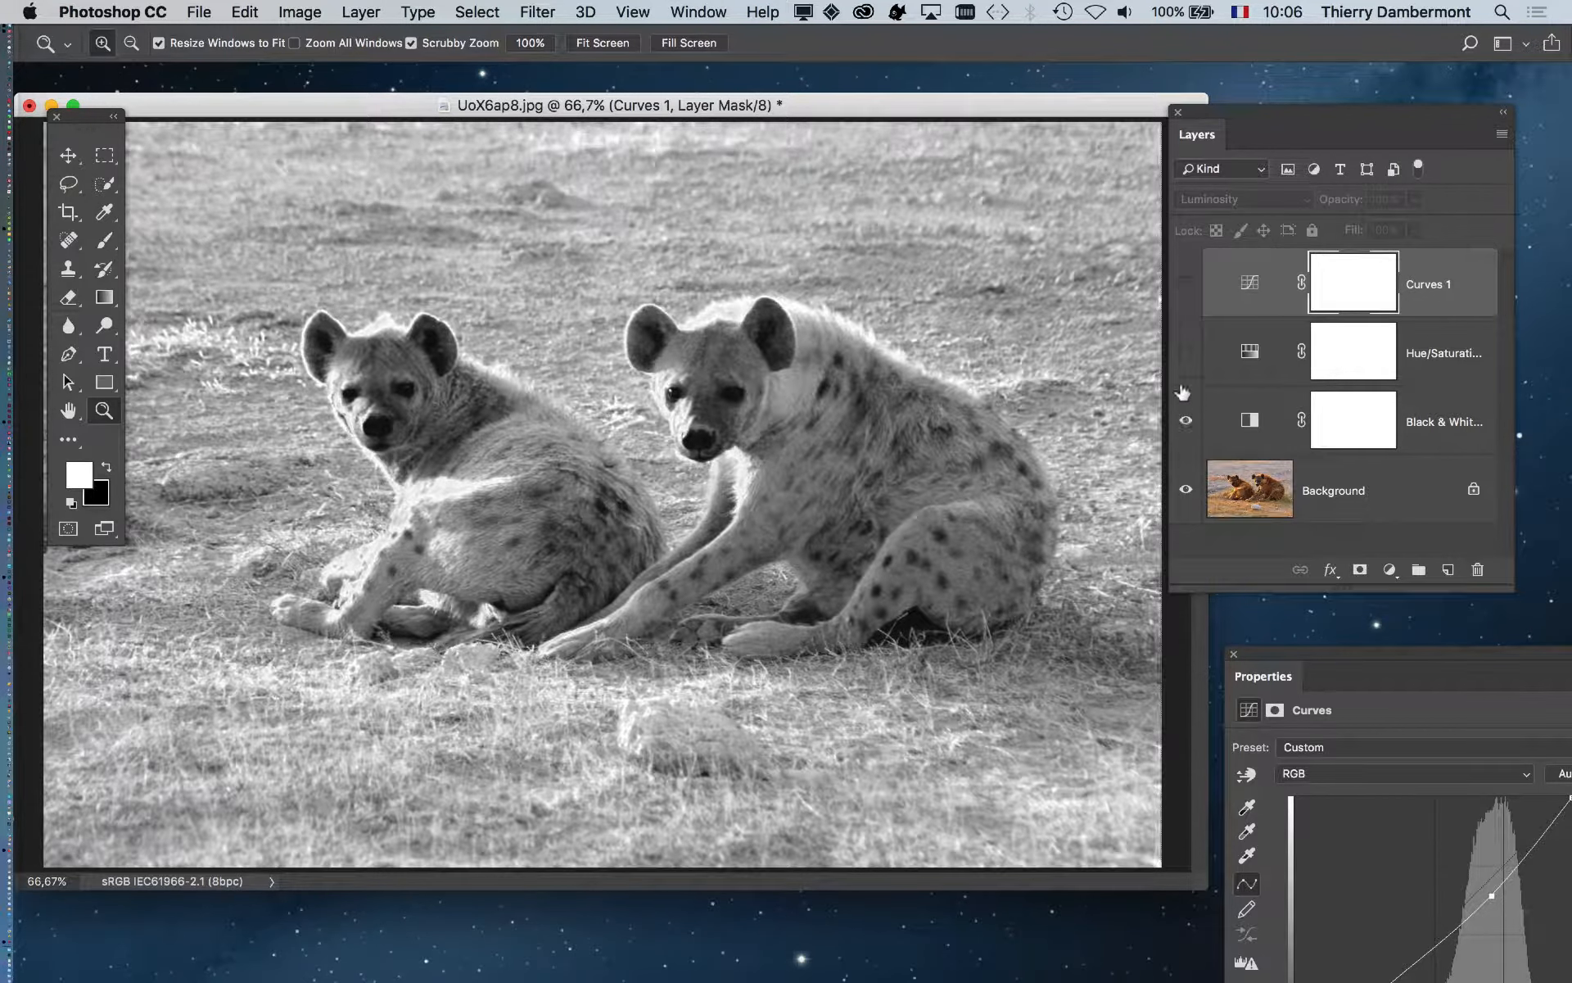
{"action": "left_click", "coordinate": [1185, 352]}
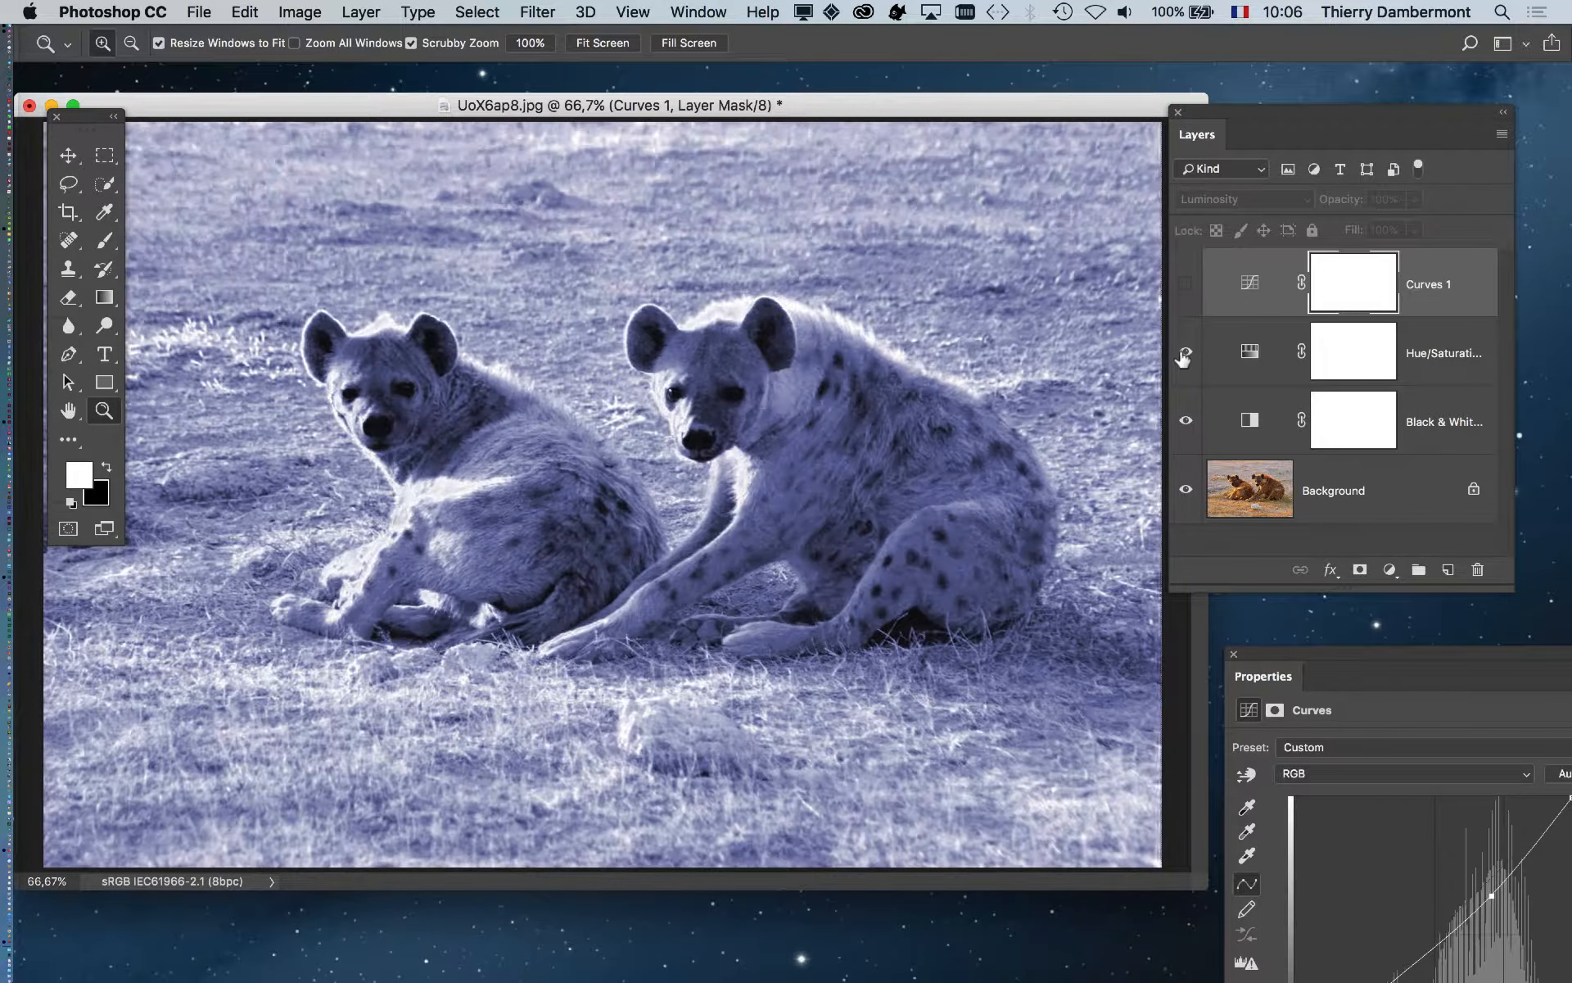
{"action": "left_click", "coordinate": [1185, 284]}
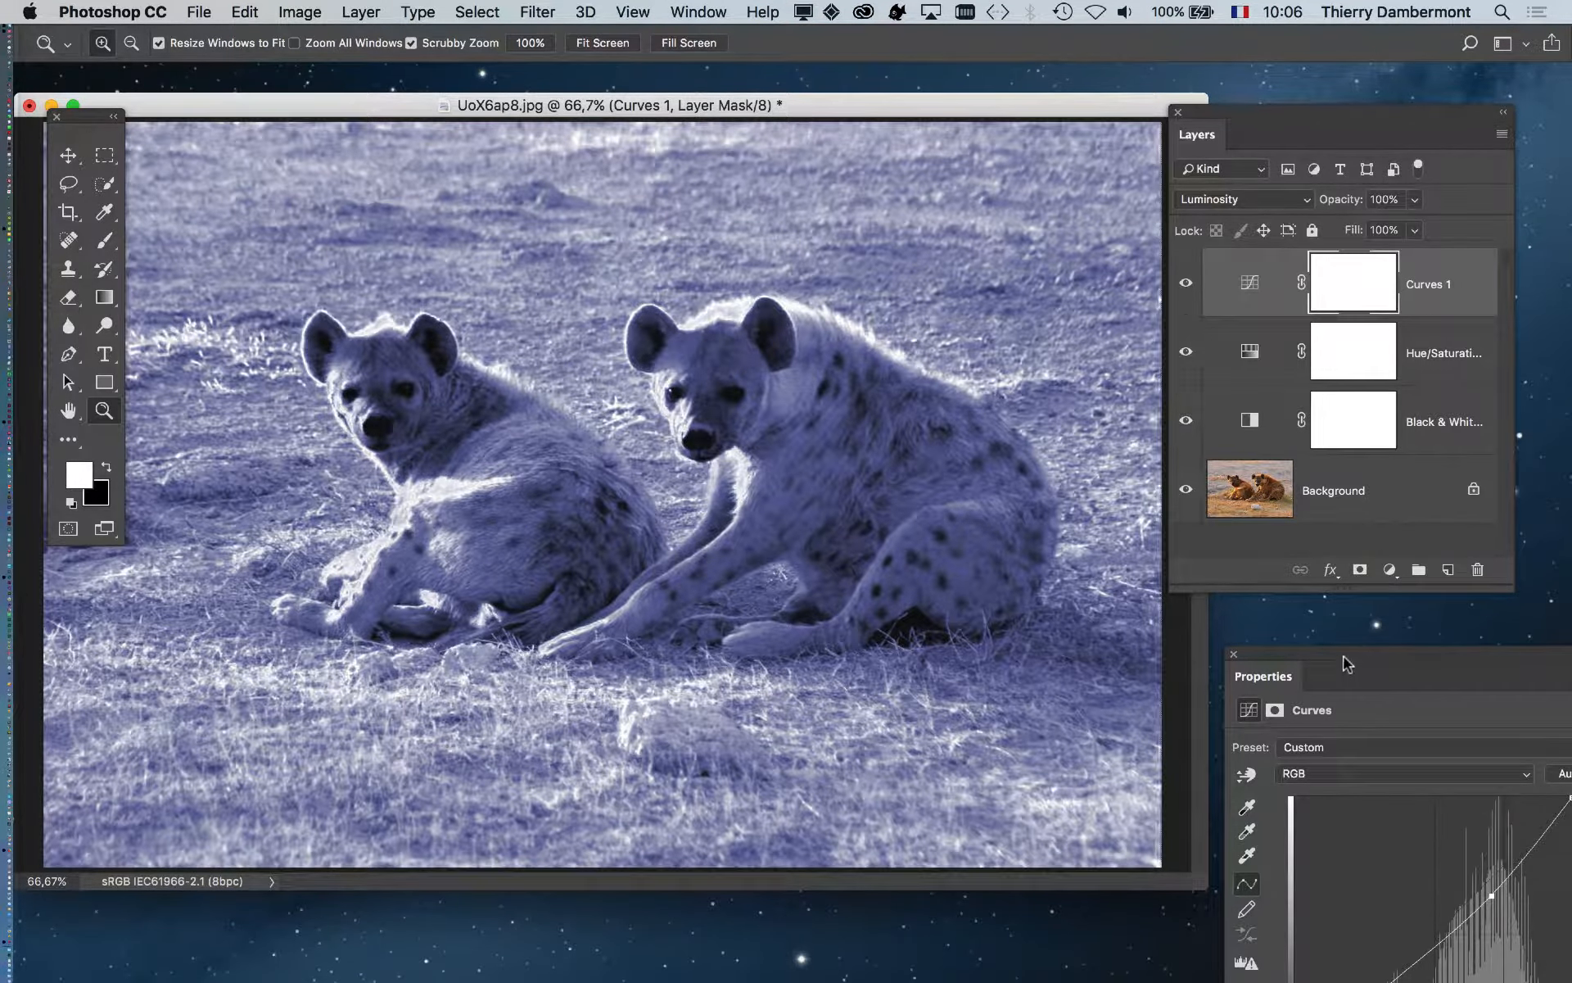
{"action": "left_click", "coordinate": [1185, 285]}
- Turn Curves 1 back on and add new highlight and shadow points to reshape its tone curve
{"action": "left_click", "coordinate": [1185, 284]}
{"action": "left_click_drag", "start_coordinate": [1325, 653], "coordinate": [1107, 221]}
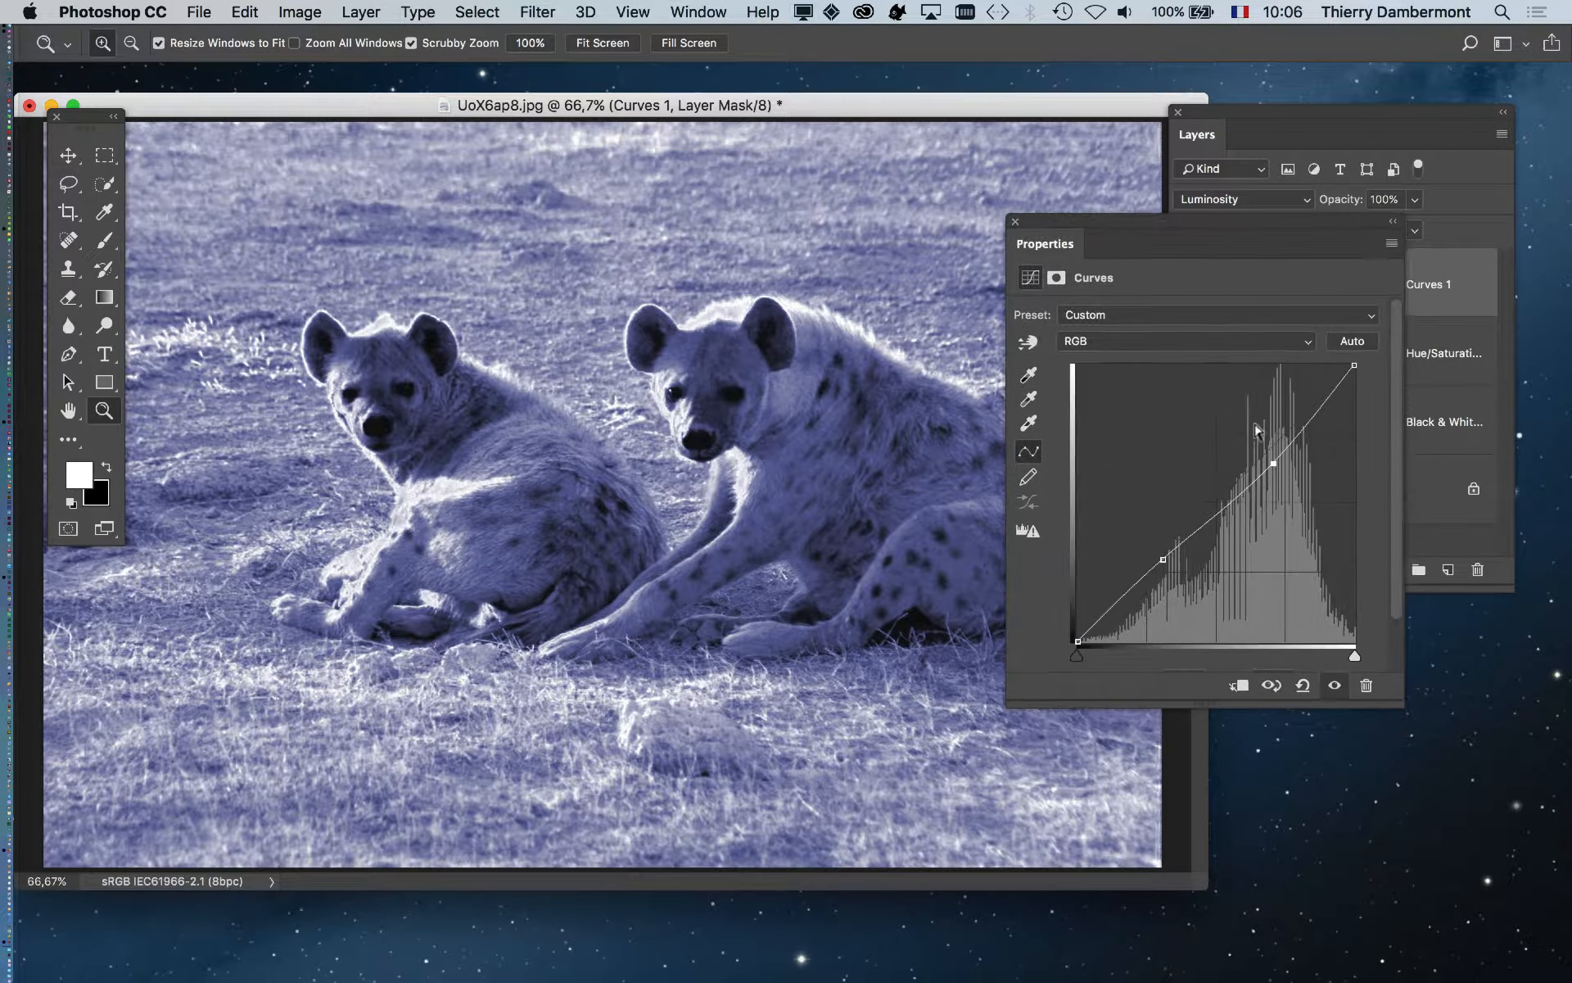
{"action": "left_click_drag", "start_coordinate": [1274, 464], "coordinate": [1274, 478]}
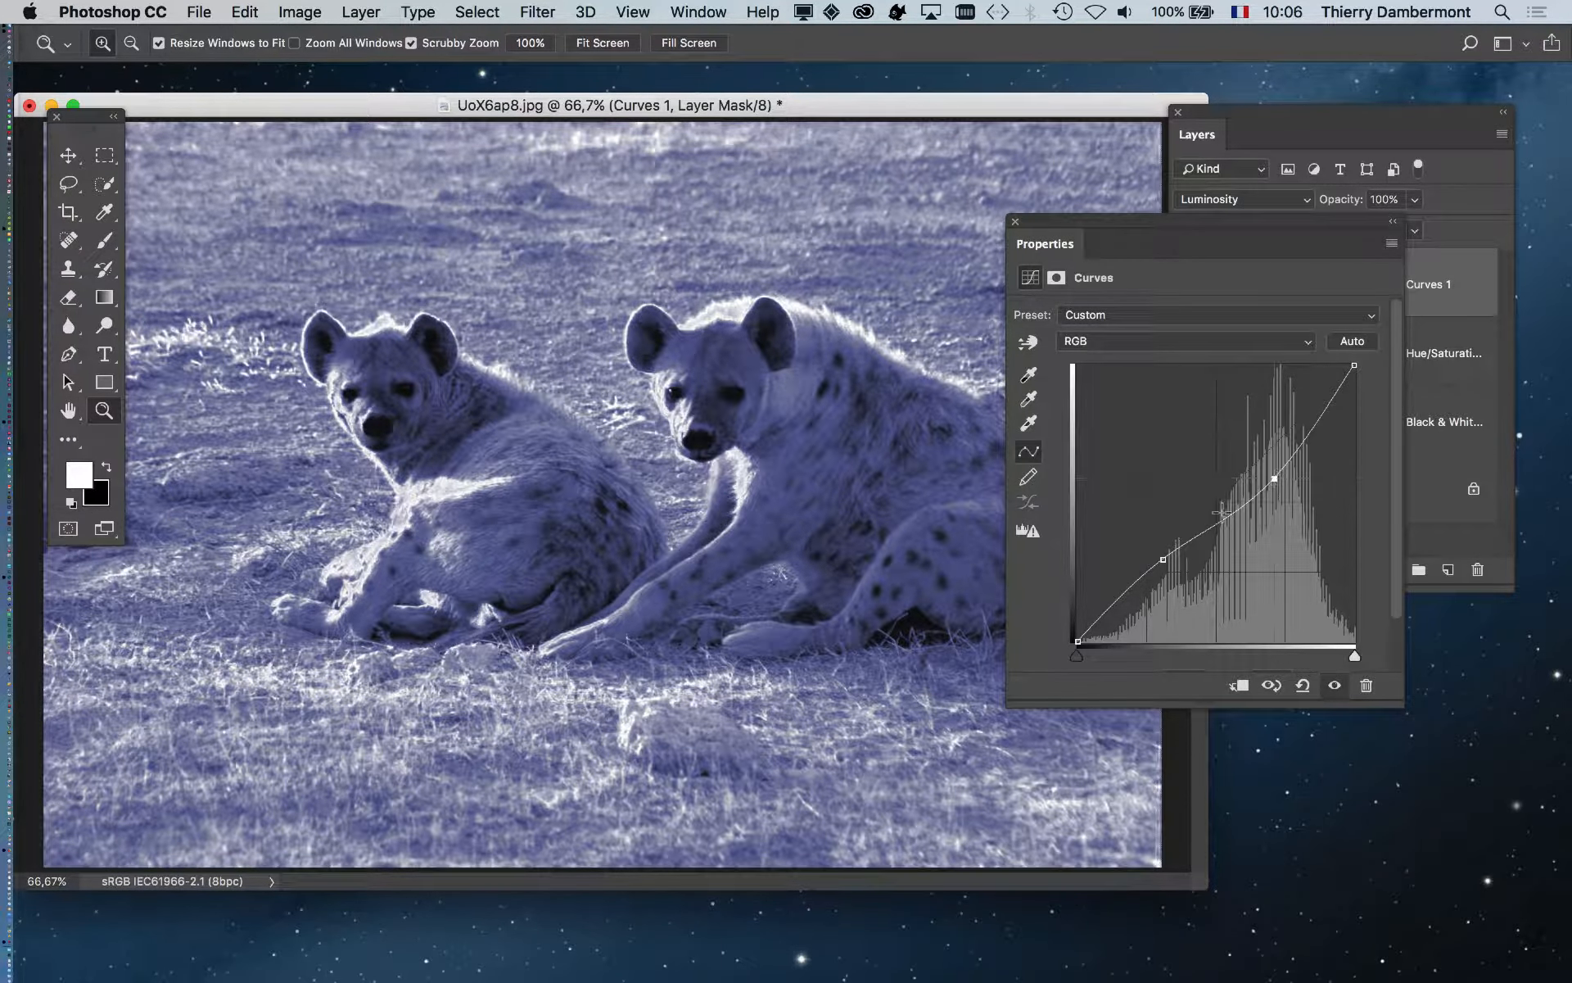
{"action": "left_click_drag", "start_coordinate": [1173, 554], "coordinate": [1169, 567]}
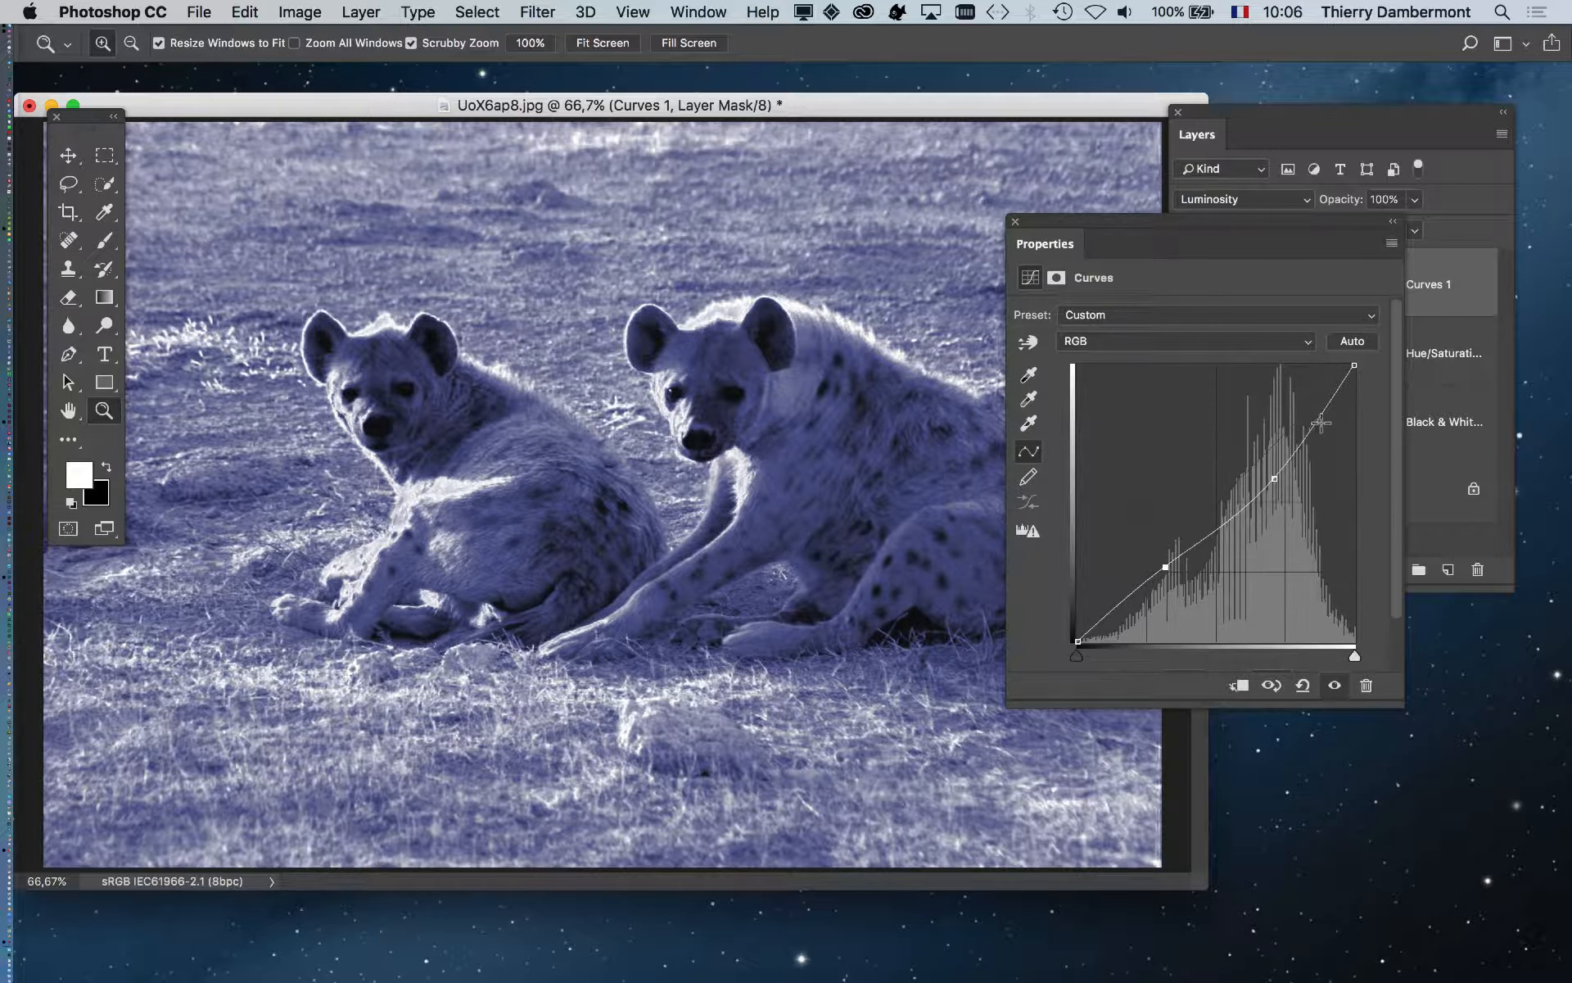
{"action": "left_click_drag", "start_coordinate": [1315, 408], "coordinate": [1326, 417]}
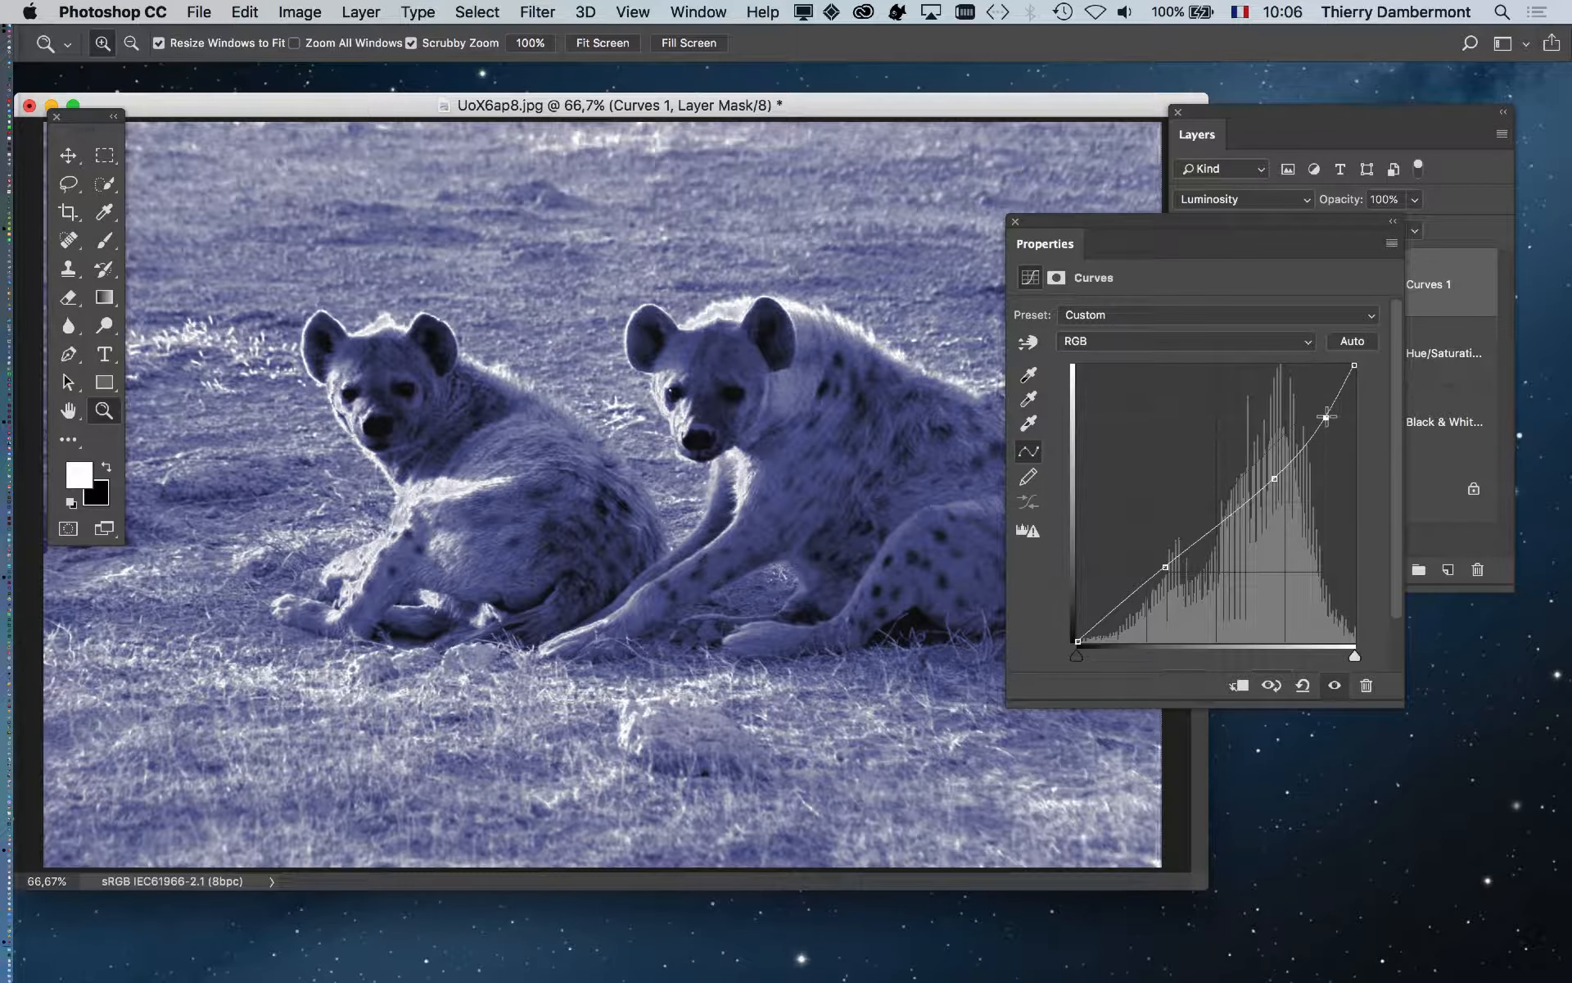
{"action": "left_click_drag", "start_coordinate": [1119, 606], "coordinate": [1180, 570]}
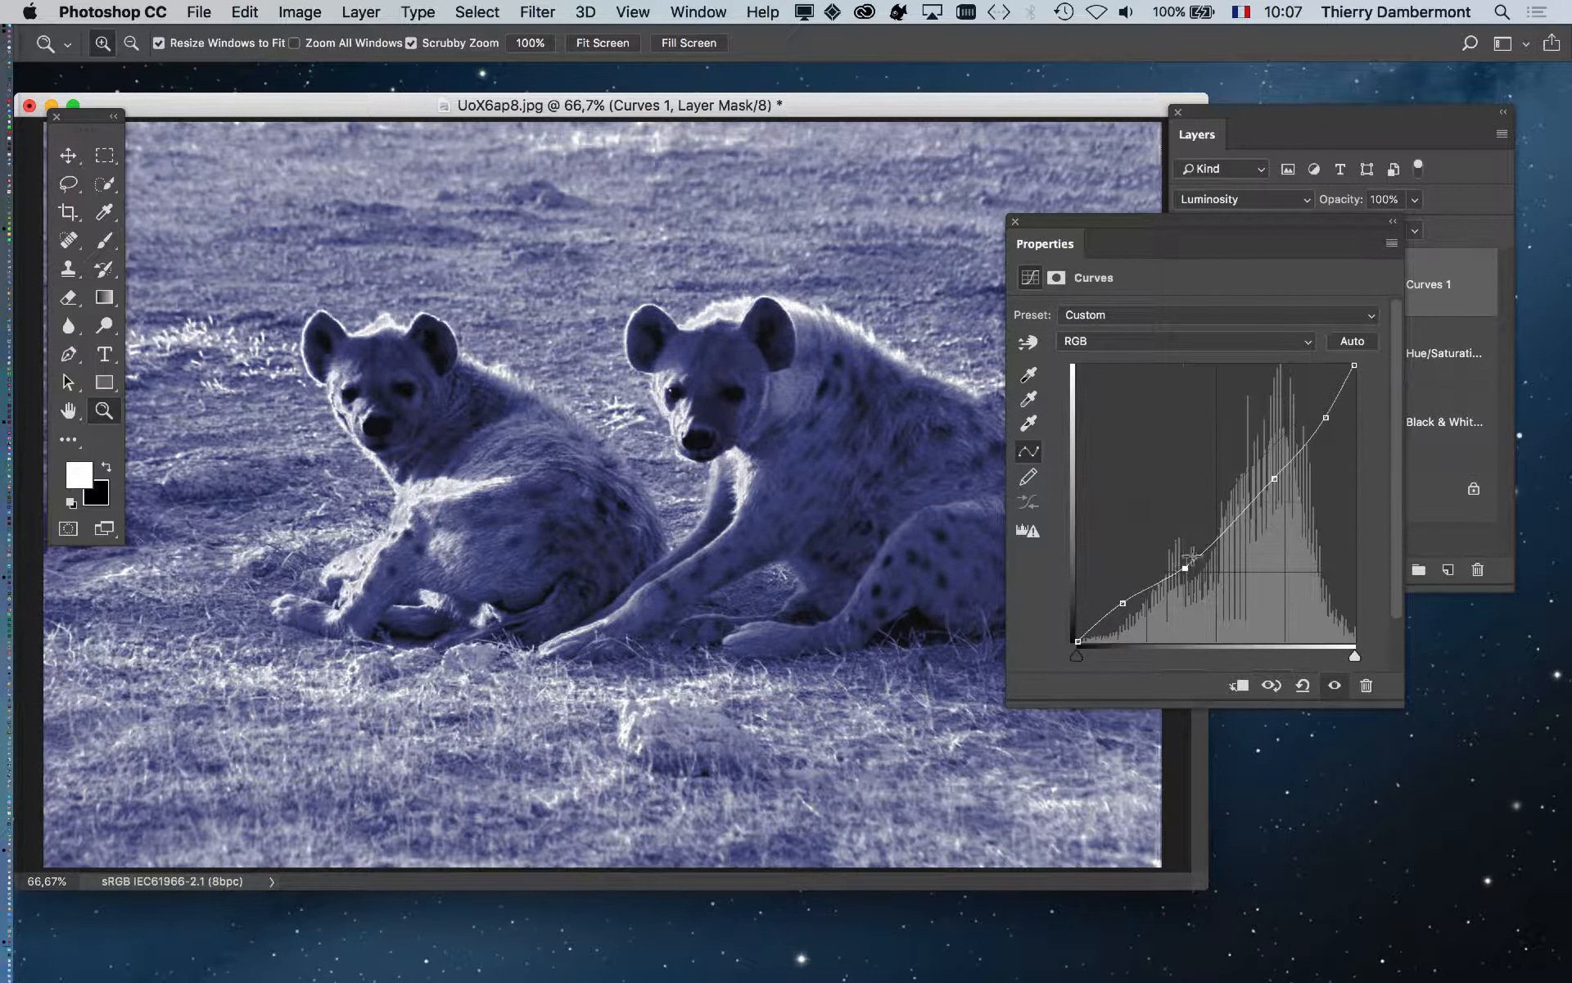
{"action": "mouse_move", "coordinate": [1277, 480]}
{"action": "left_mouse_down"}
{"action": "mouse_move", "coordinate": [1274, 462]}
{"action": "mouse_move", "coordinate": [1283, 477]}
{"action": "left_mouse_up"}
{"action": "left_click_drag", "start_coordinate": [1321, 419], "coordinate": [1330, 423]}
{"action": "left_click_drag", "start_coordinate": [1327, 424], "coordinate": [1316, 405]}
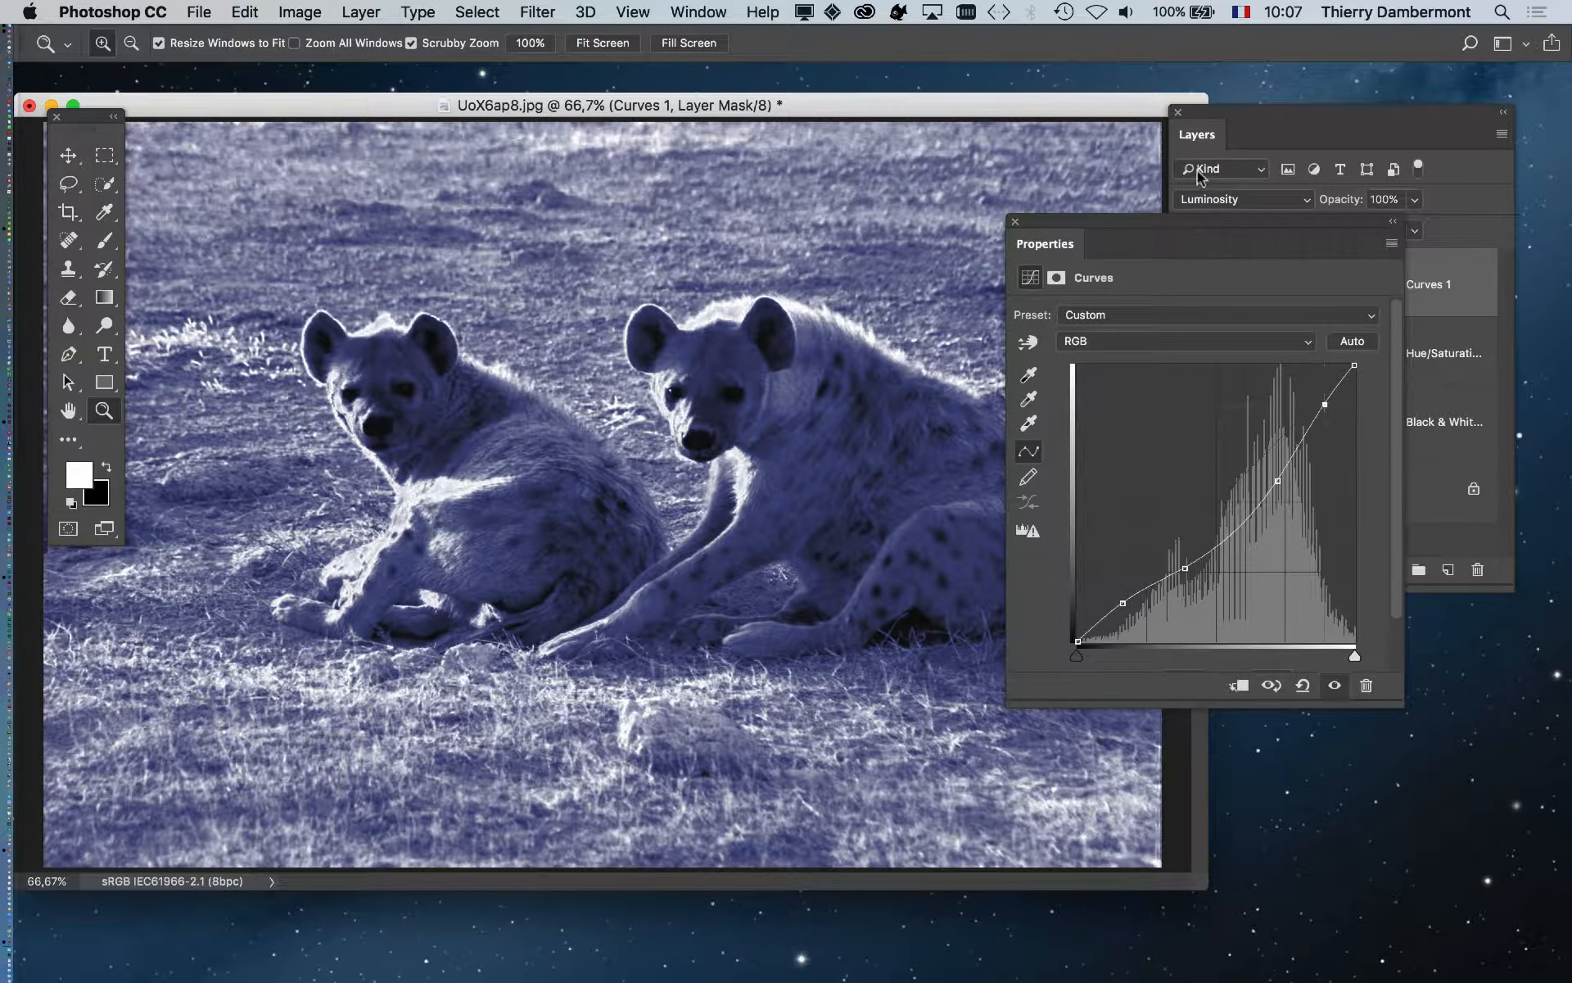
{"action": "left_click_drag", "start_coordinate": [1193, 221], "coordinate": [1332, 692]}
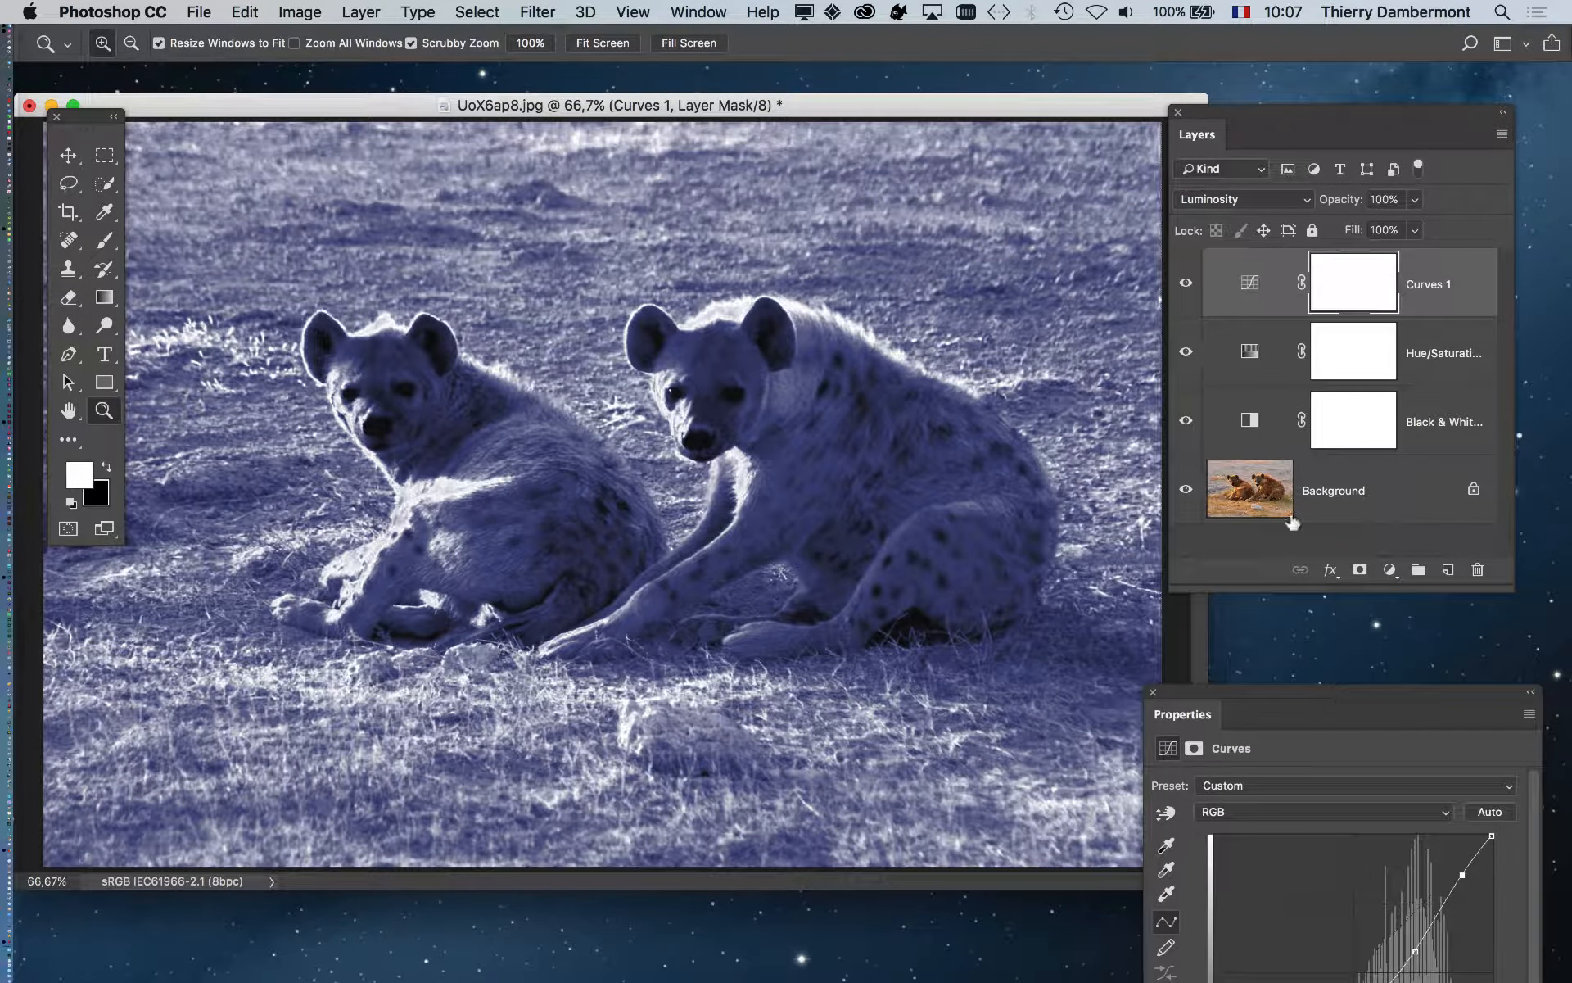
- Toggle Curves 1 on and off several times to compare the contrast
{"action": "left_click", "coordinate": [1187, 283]}
{"action": "left_click", "coordinate": [1189, 284]}
{"action": "left_click", "coordinate": [1189, 284]}
{"action": "left_click", "coordinate": [1189, 284]}
{"action": "left_click", "coordinate": [1187, 284]}
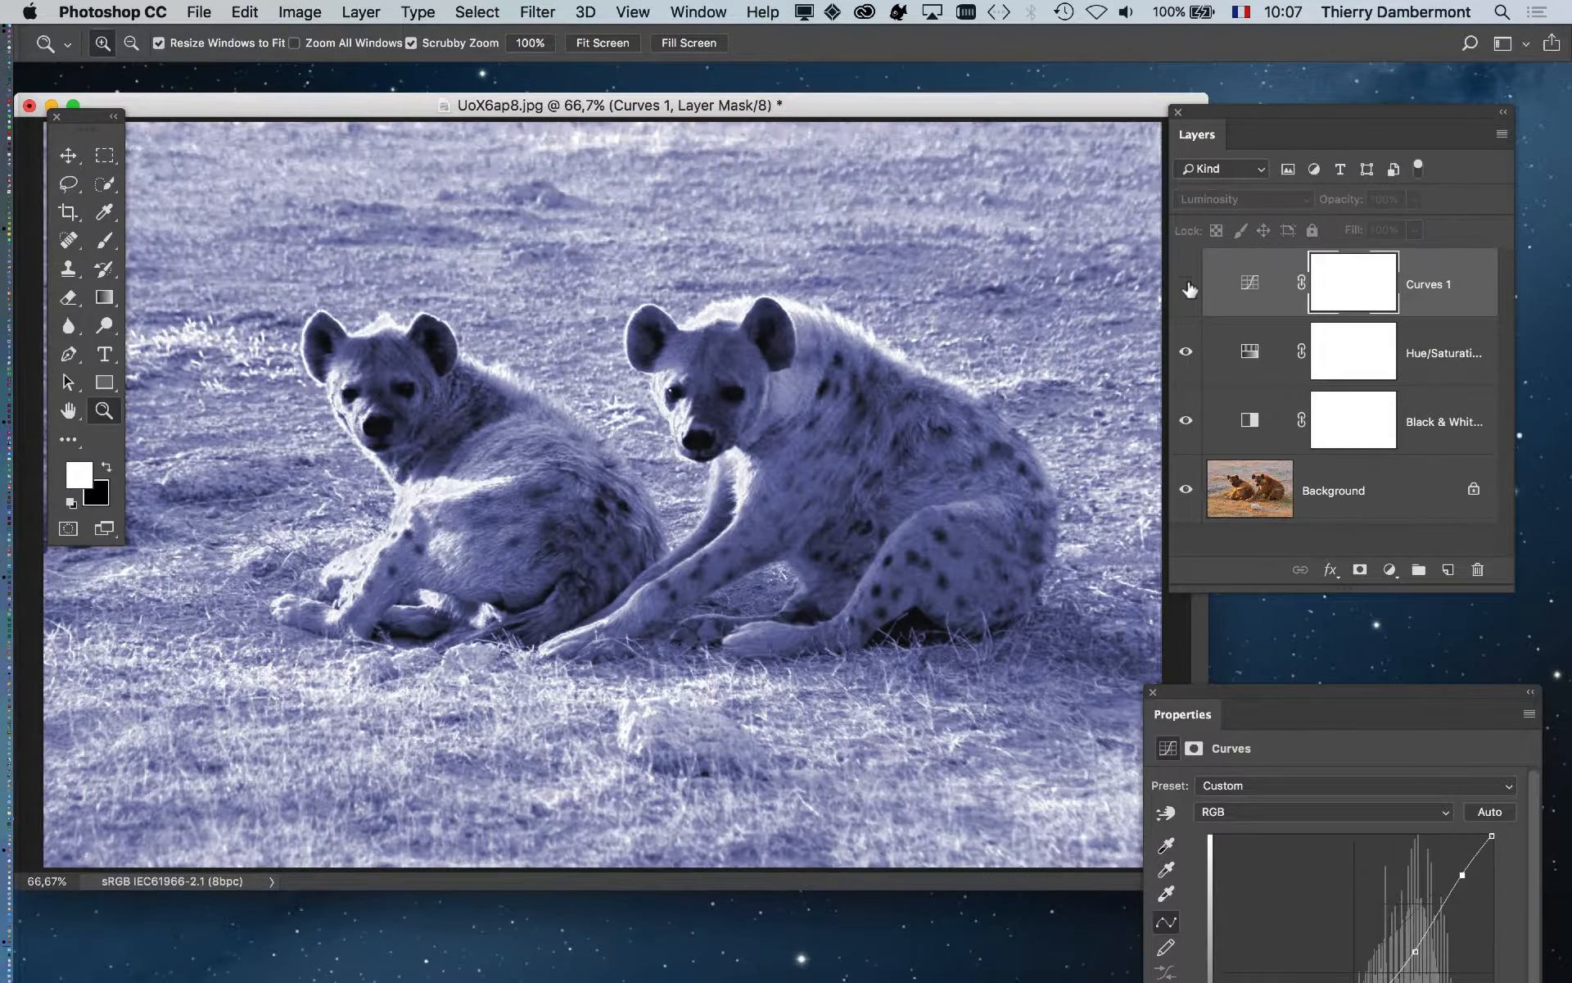
{"action": "left_click", "coordinate": [1186, 284]}
- Compare Curves 1 once more, then enlarge the Layers panel so full names show
{"action": "mouse_move", "coordinate": [1245, 692]}
{"action": "left_mouse_down"}
{"action": "mouse_move", "coordinate": [780, 176]}
{"action": "mouse_move", "coordinate": [1193, 666]}
{"action": "mouse_move", "coordinate": [1270, 673]}
{"action": "left_mouse_up"}
{"action": "left_click", "coordinate": [1187, 284]}
{"action": "left_click", "coordinate": [1187, 285]}
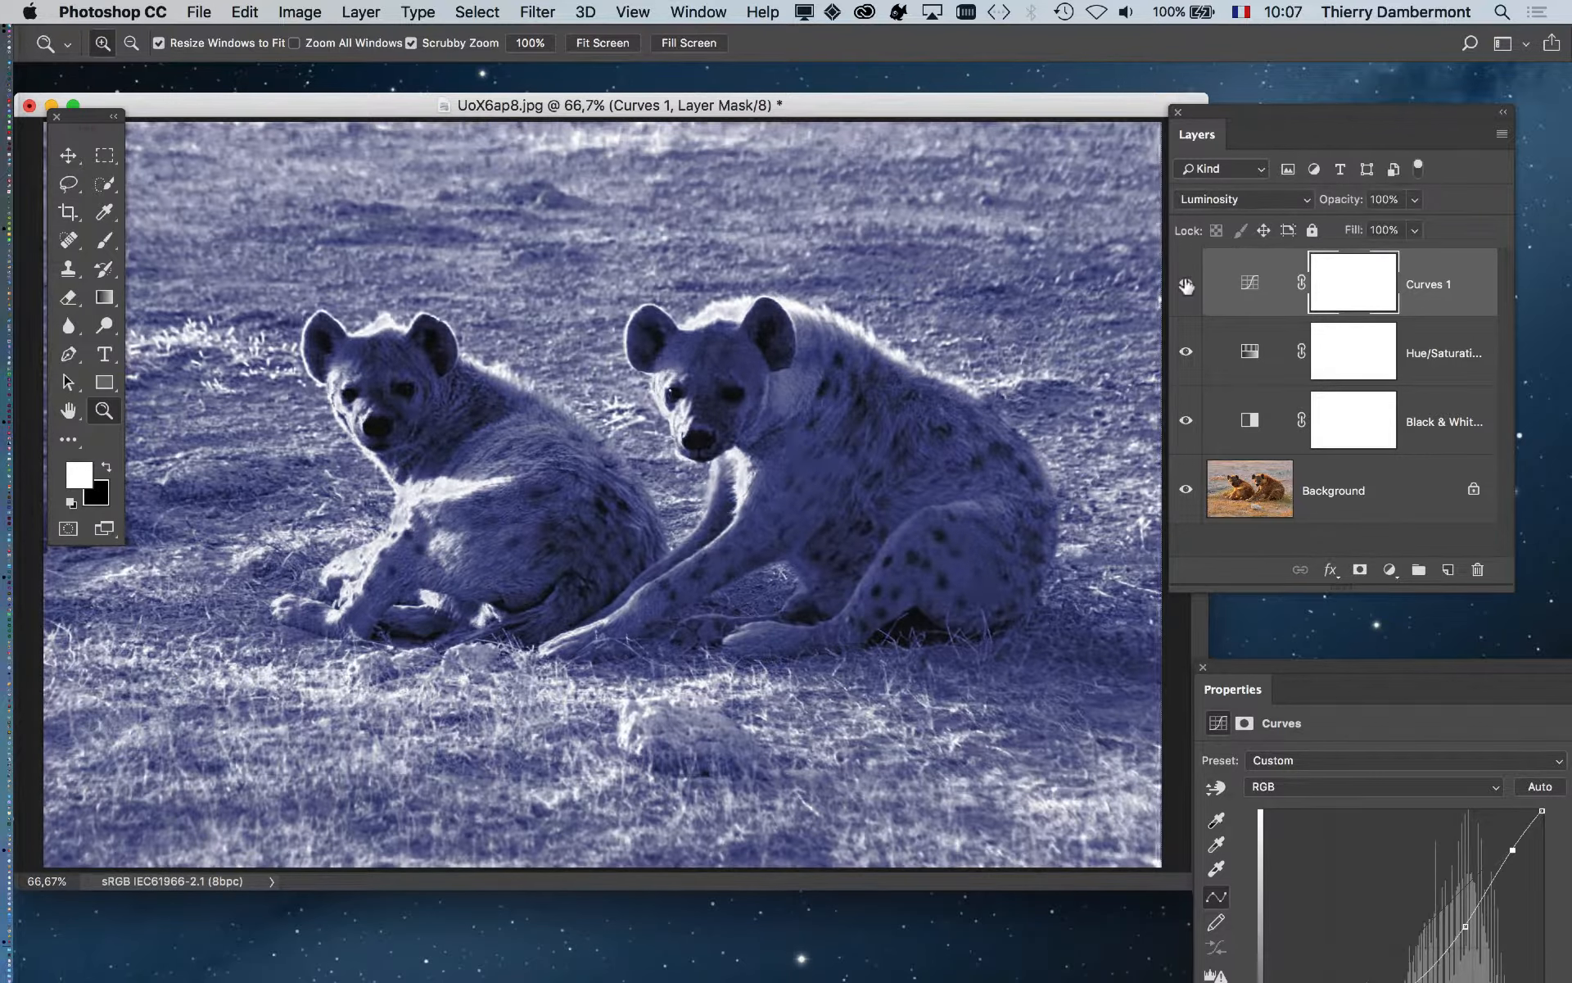
{"action": "left_click", "coordinate": [1187, 285]}
{"action": "left_click", "coordinate": [1187, 284]}
{"action": "left_click_drag", "start_coordinate": [1312, 118], "coordinate": [1186, 165]}
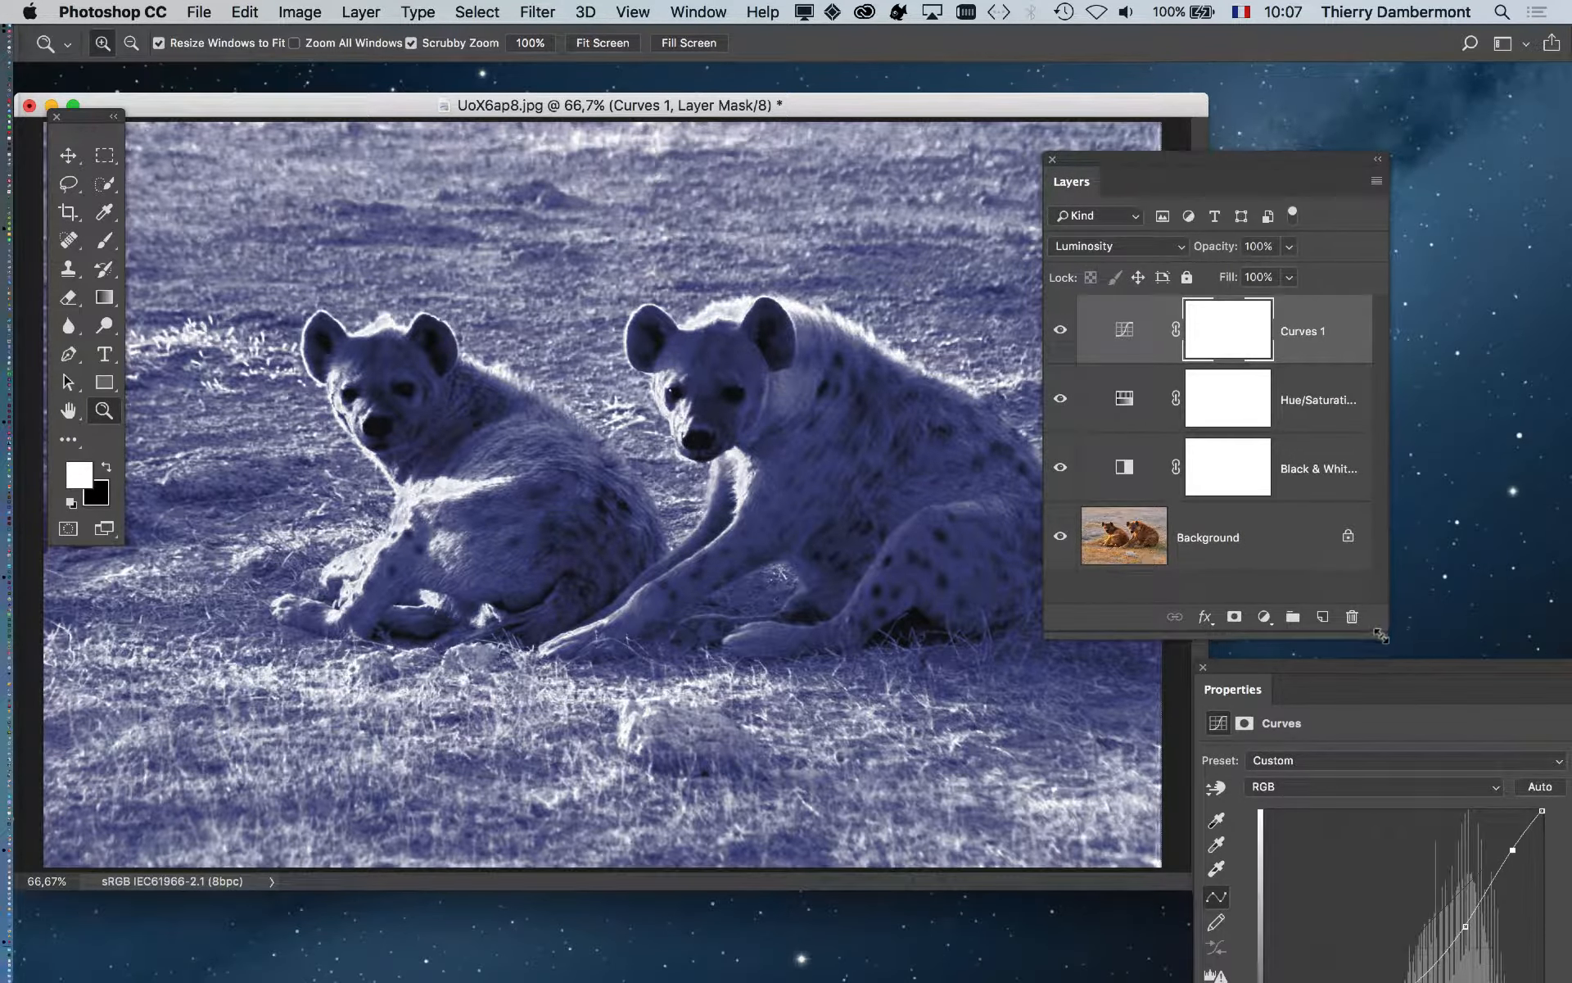
{"action": "left_click_drag", "start_coordinate": [1381, 635], "coordinate": [1452, 729]}
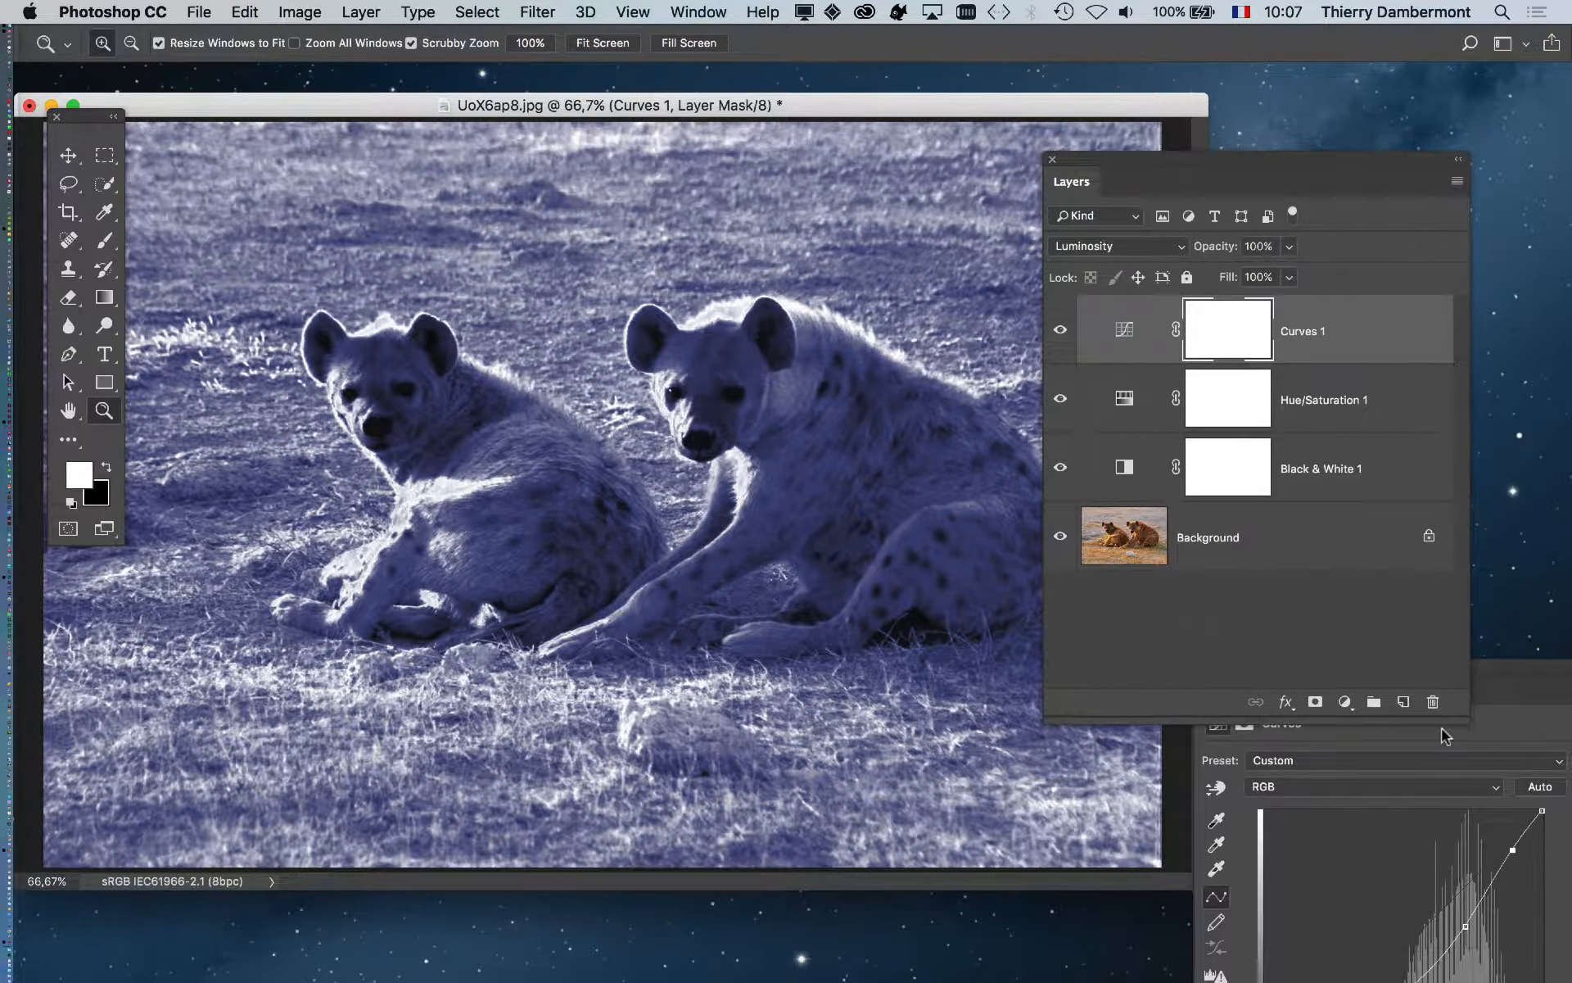
- Rearrange the photo window and Layers panel, then reopen the File menu to reach Save As
{"action": "left_click", "coordinate": [199, 10]}
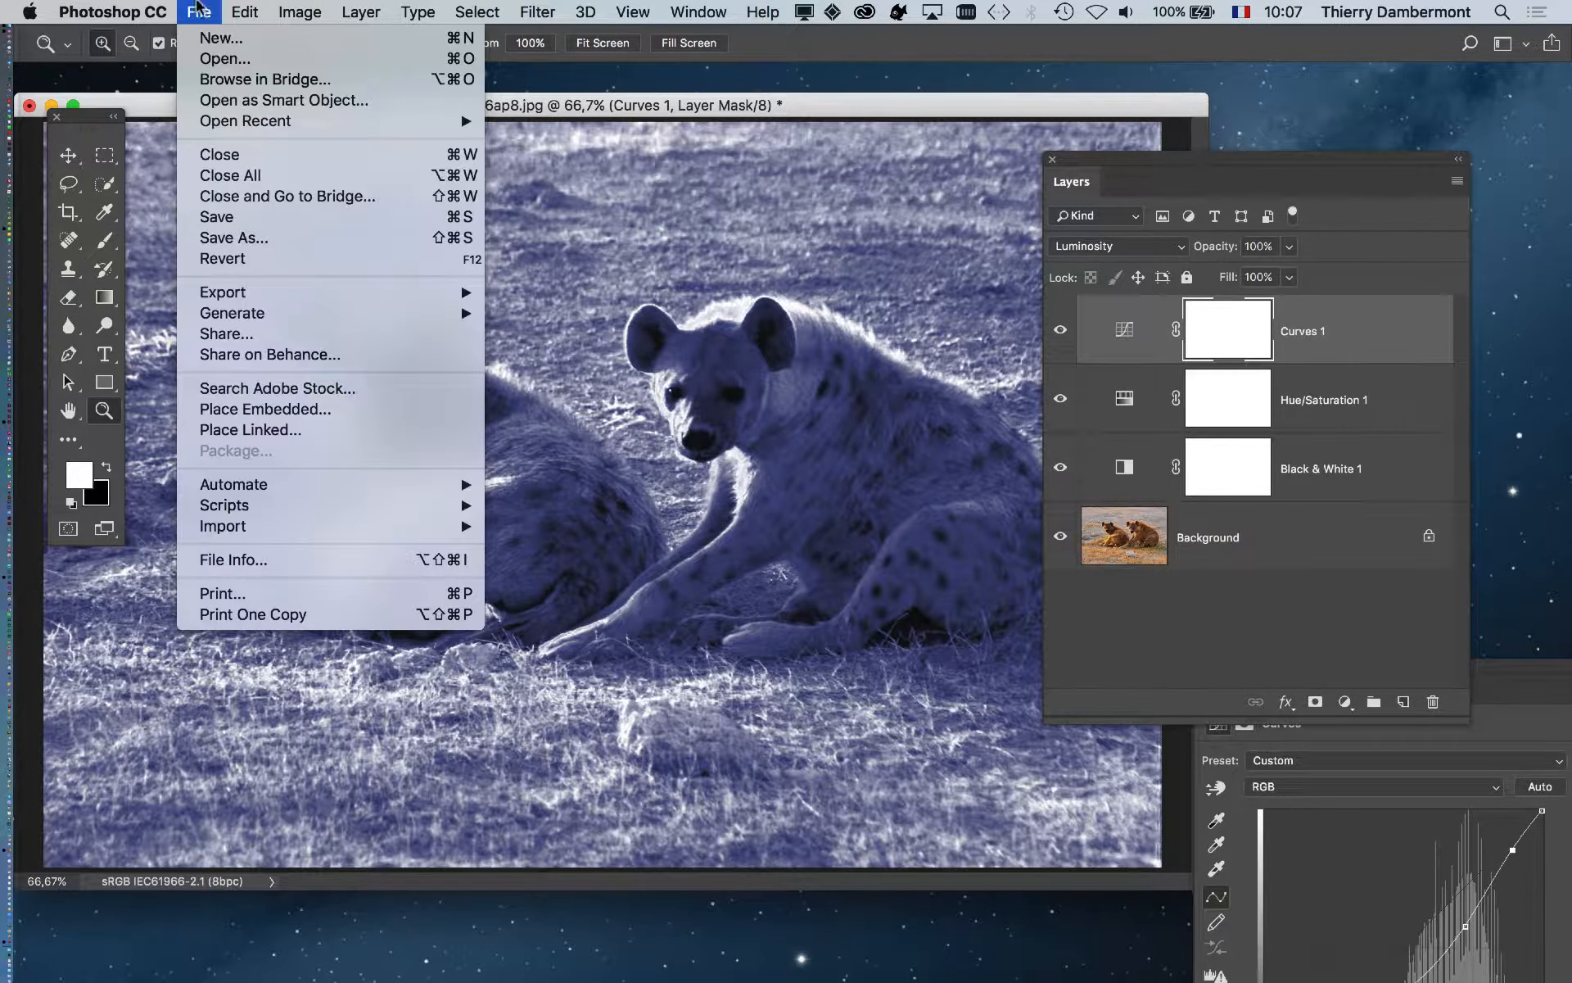
{"action": "left_click", "coordinate": [301, 241]}
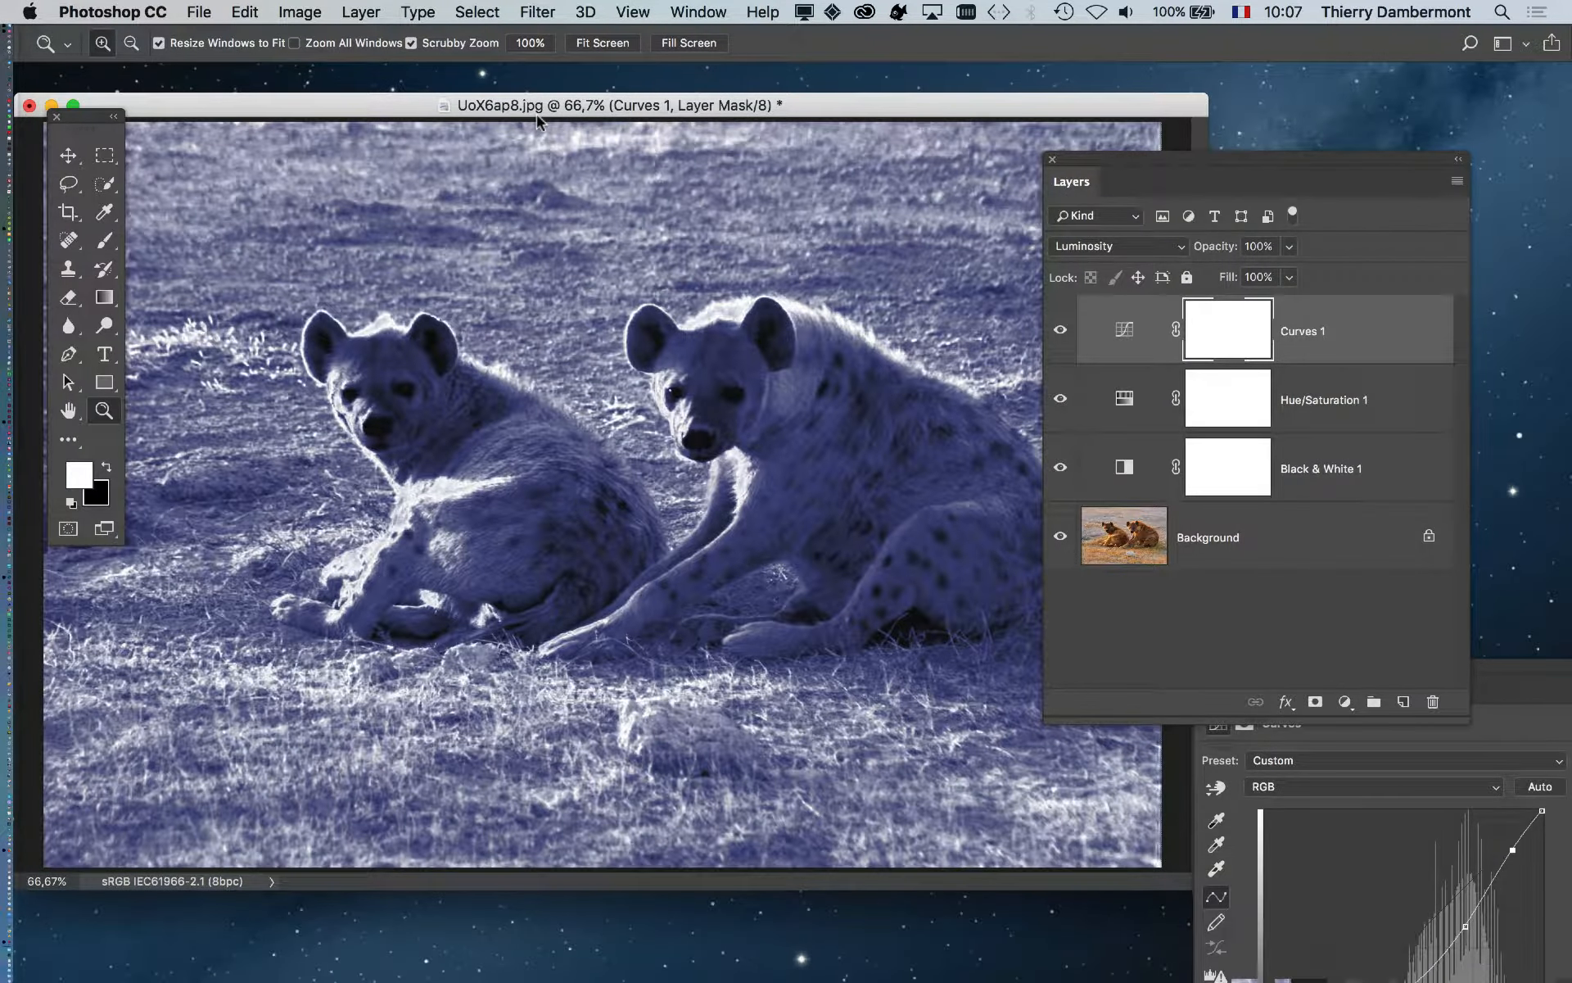
{"action": "left_click_drag", "start_coordinate": [537, 115], "coordinate": [612, 115]}
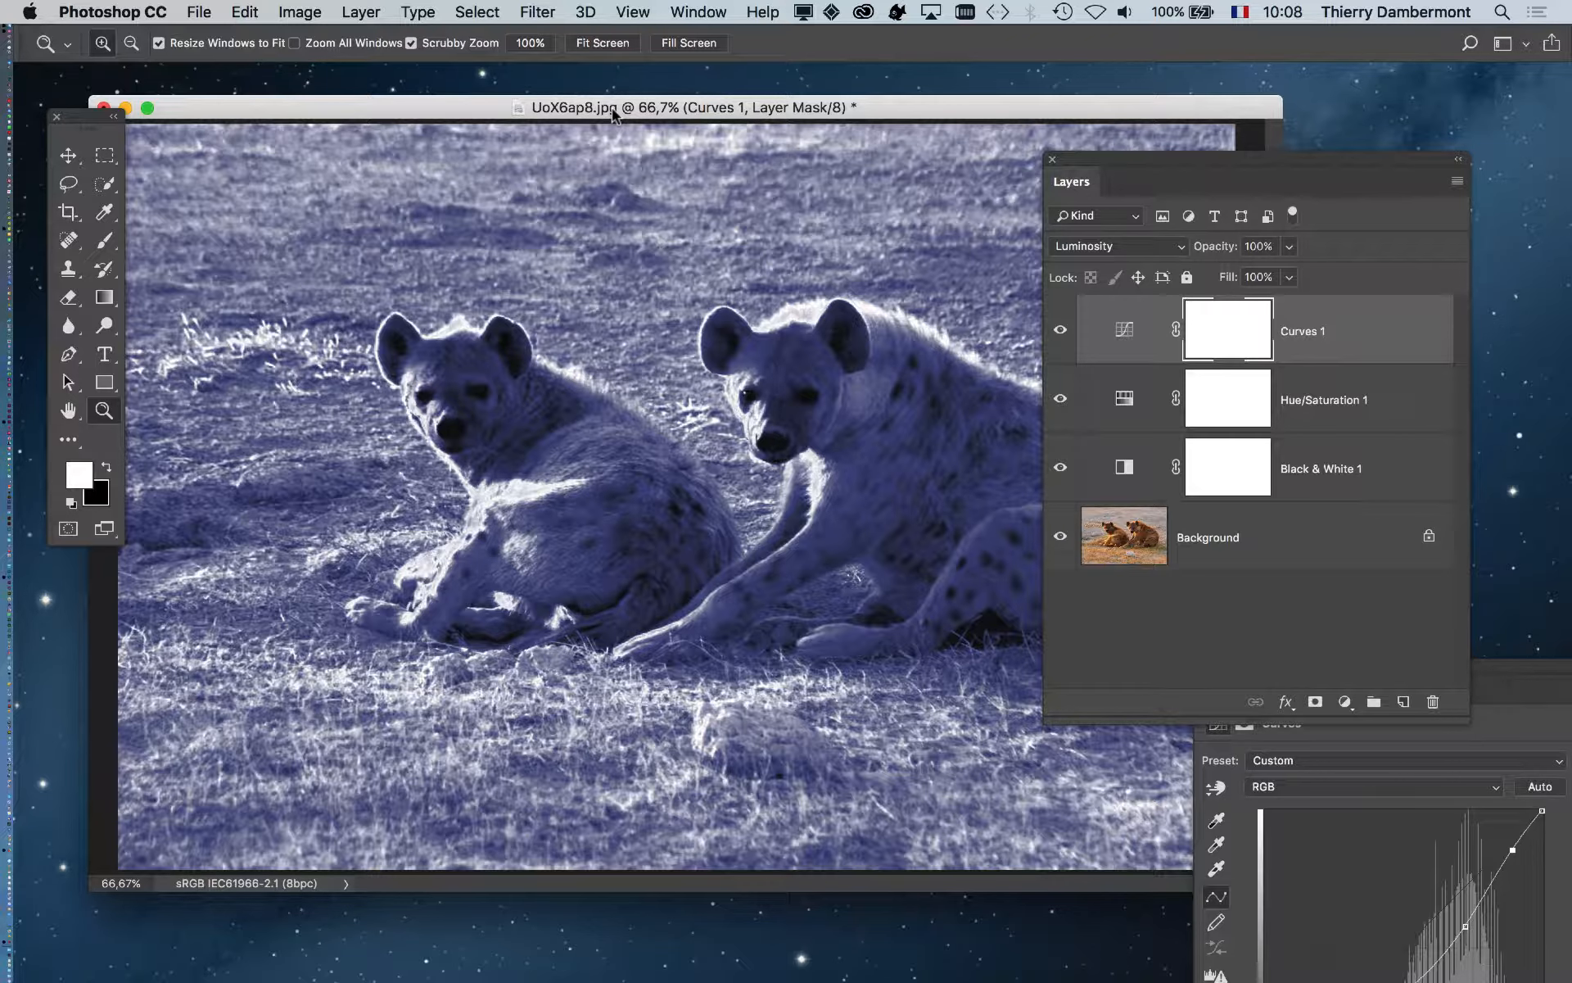
{"action": "key", "text": "alt"}
{"action": "left_click_drag", "start_coordinate": [1157, 160], "coordinate": [1280, 206]}
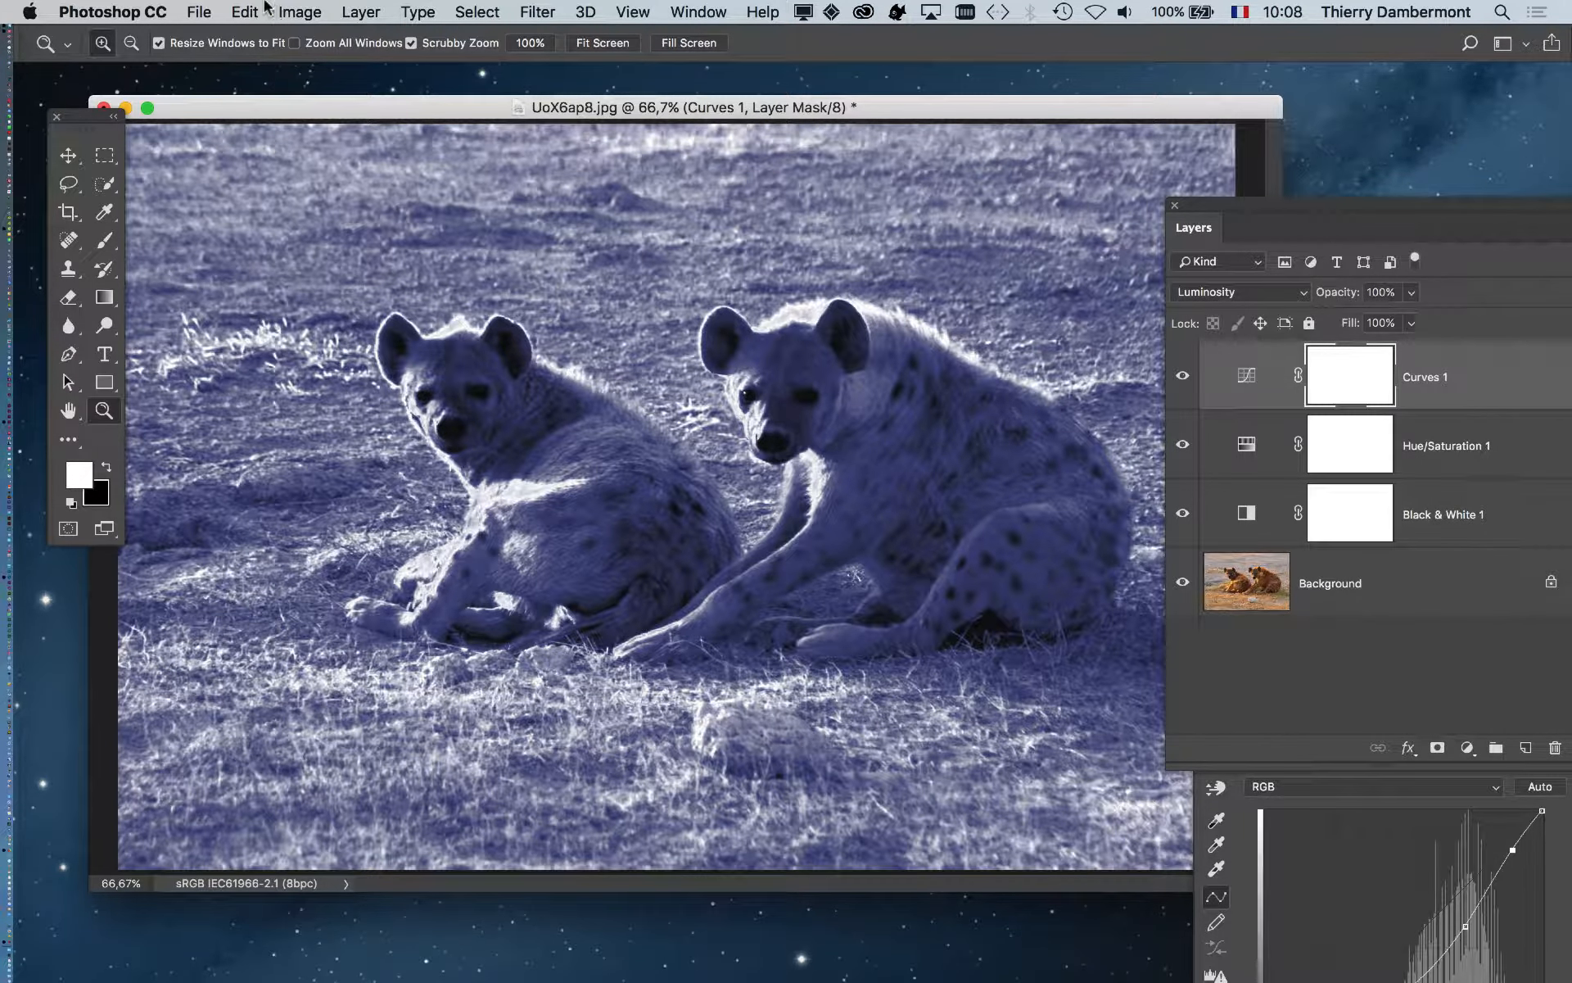
{"action": "left_click", "coordinate": [200, 13]}
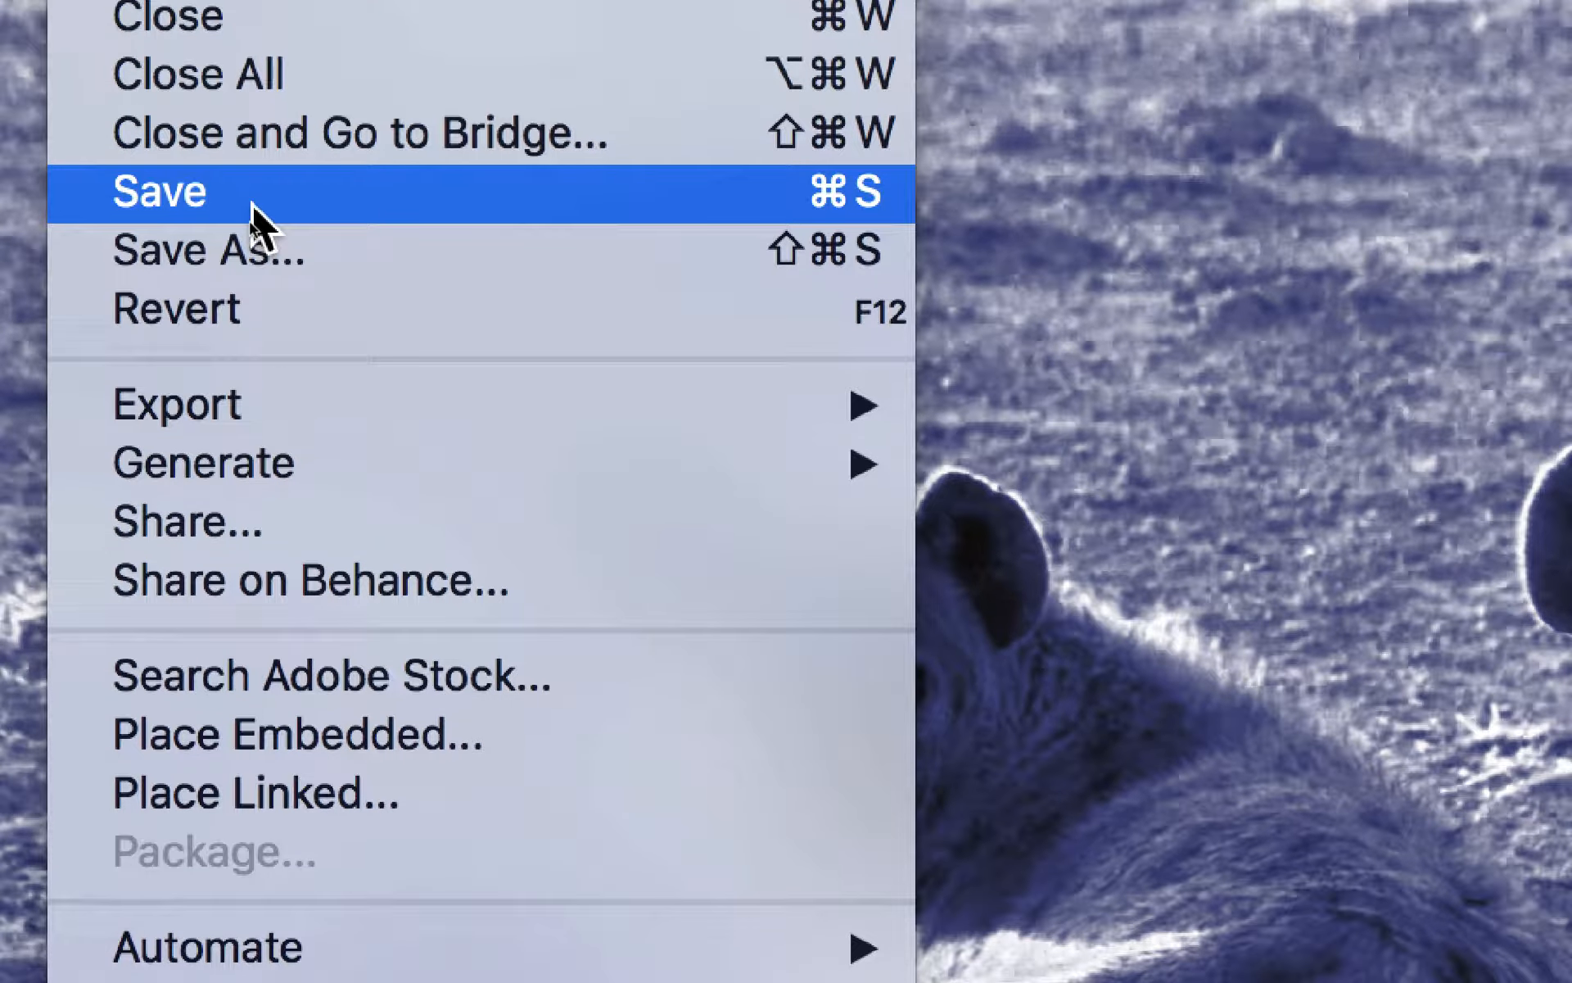
- Start Save As and navigate to the Links folder inside document-27_Folder
{"action": "left_click", "coordinate": [253, 200]}
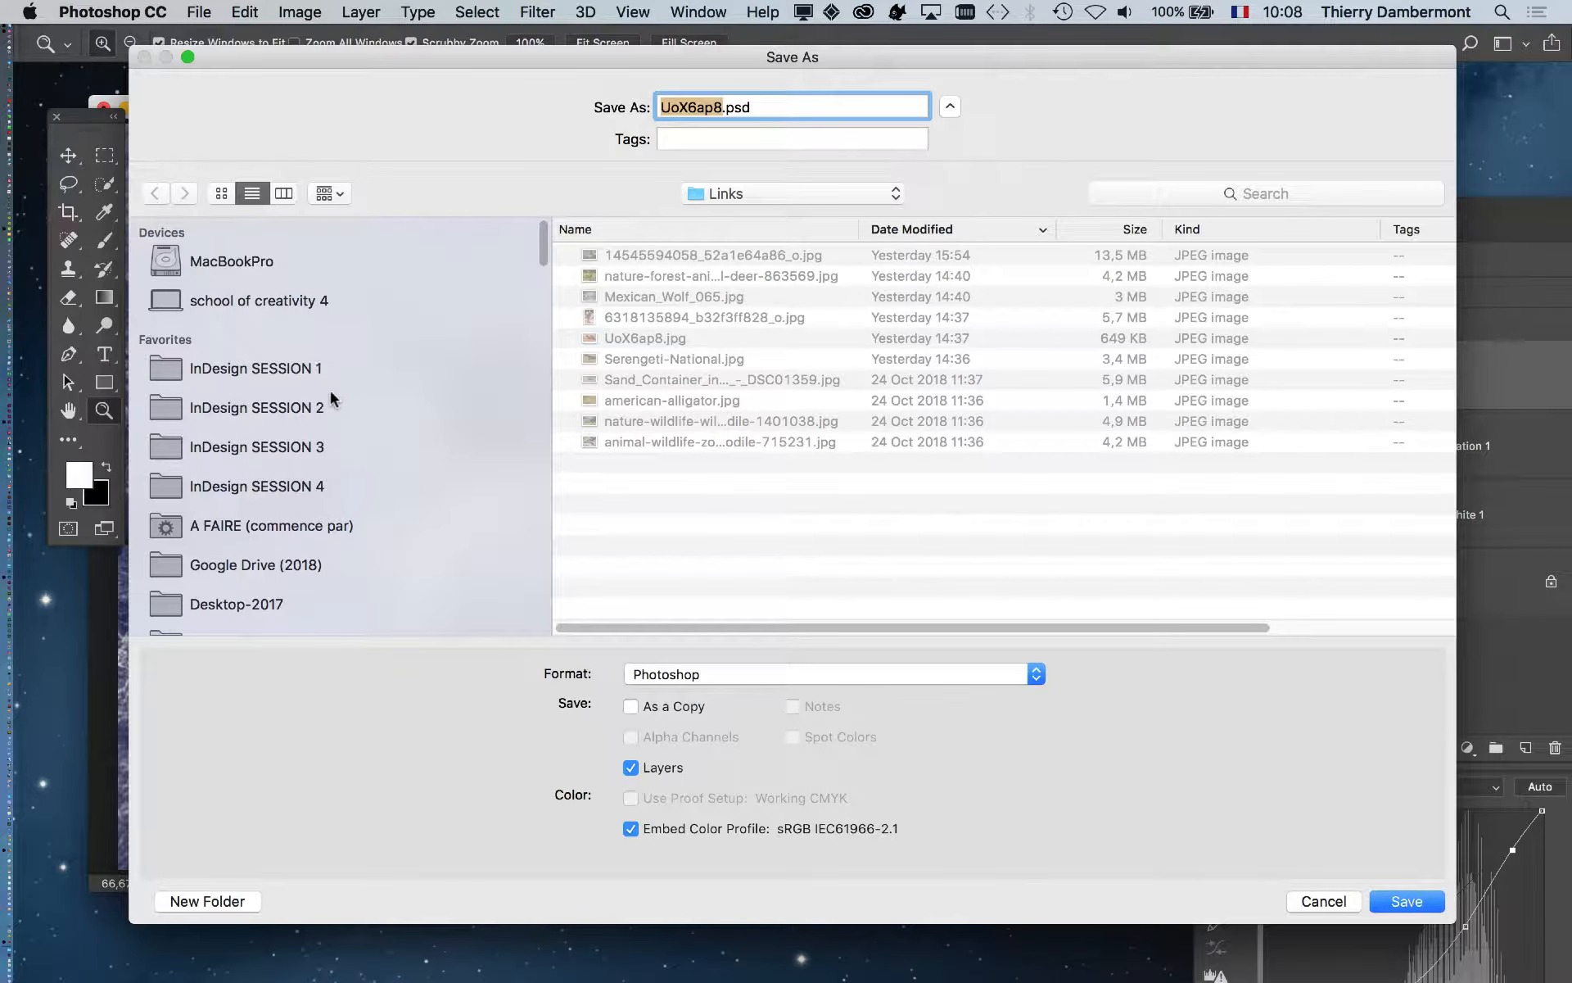
{"action": "left_click", "coordinate": [351, 484]}
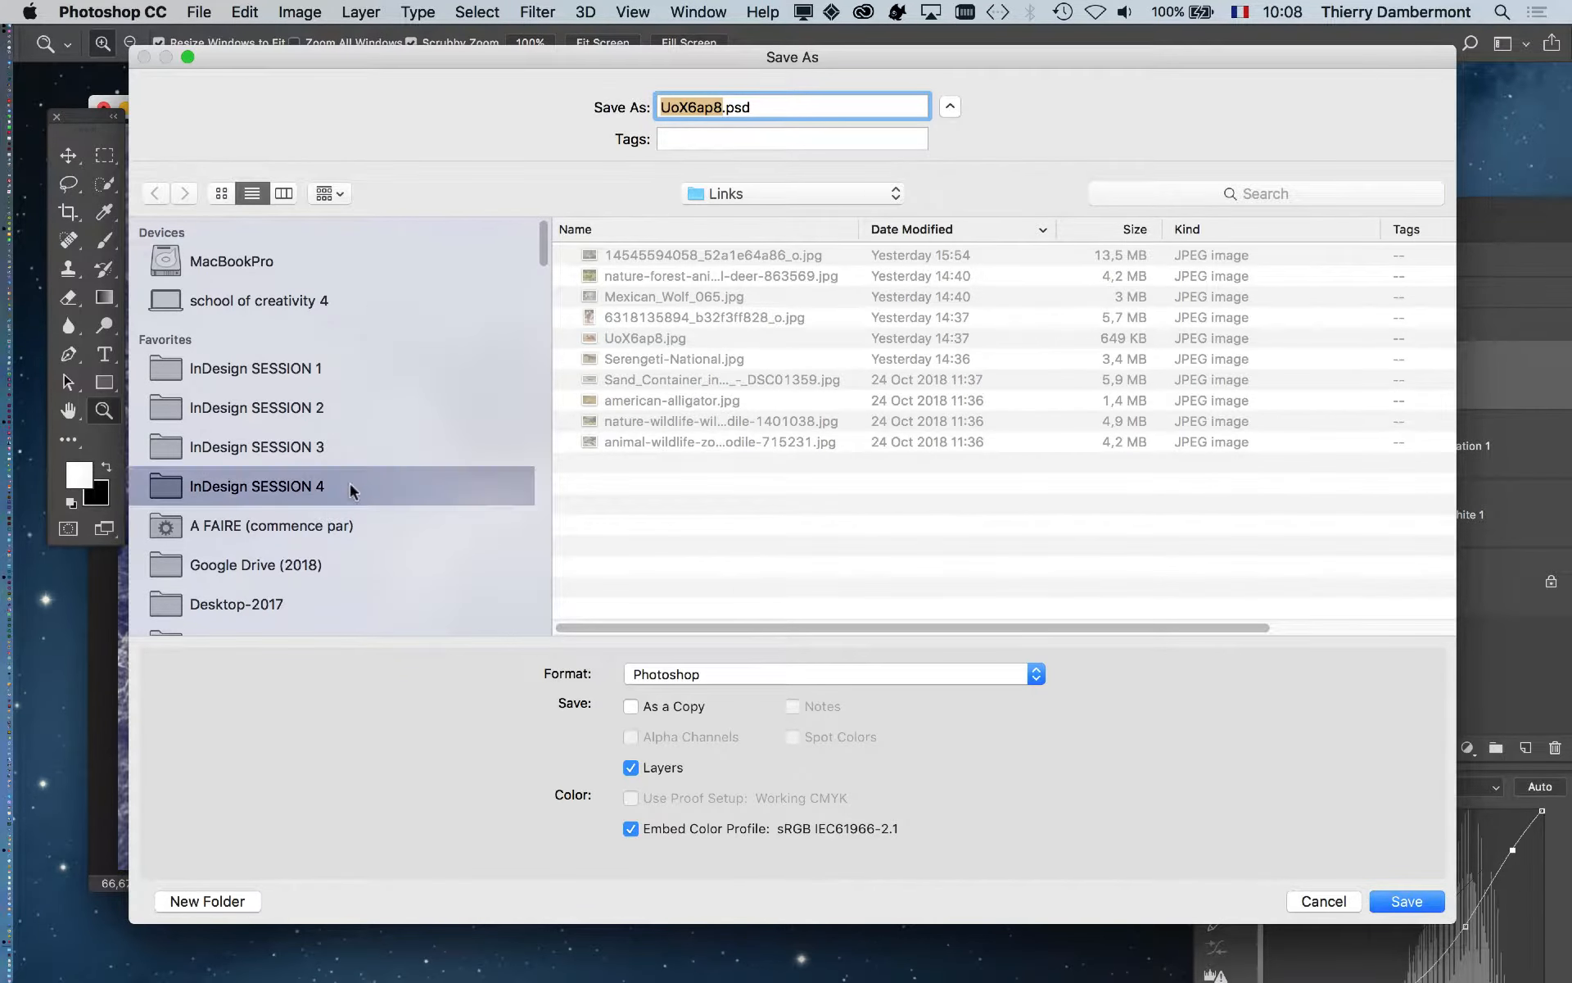
{"action": "left_click_drag", "start_coordinate": [1454, 926], "coordinate": [1026, 819]}
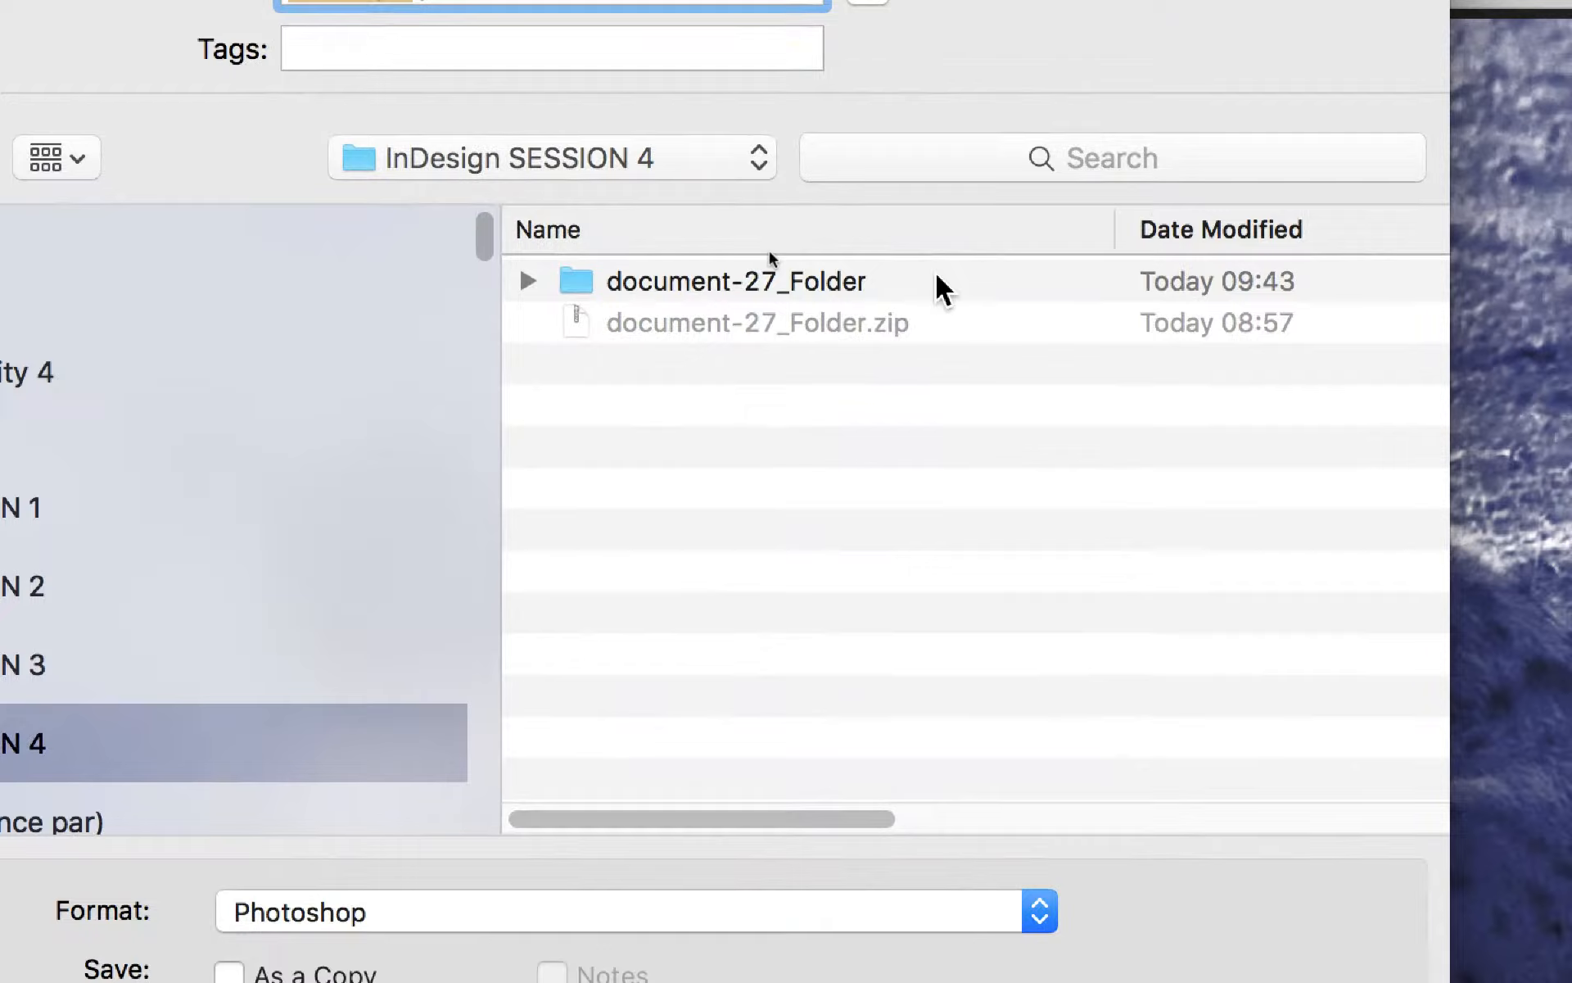
{"action": "double_click", "coordinate": [937, 276]}
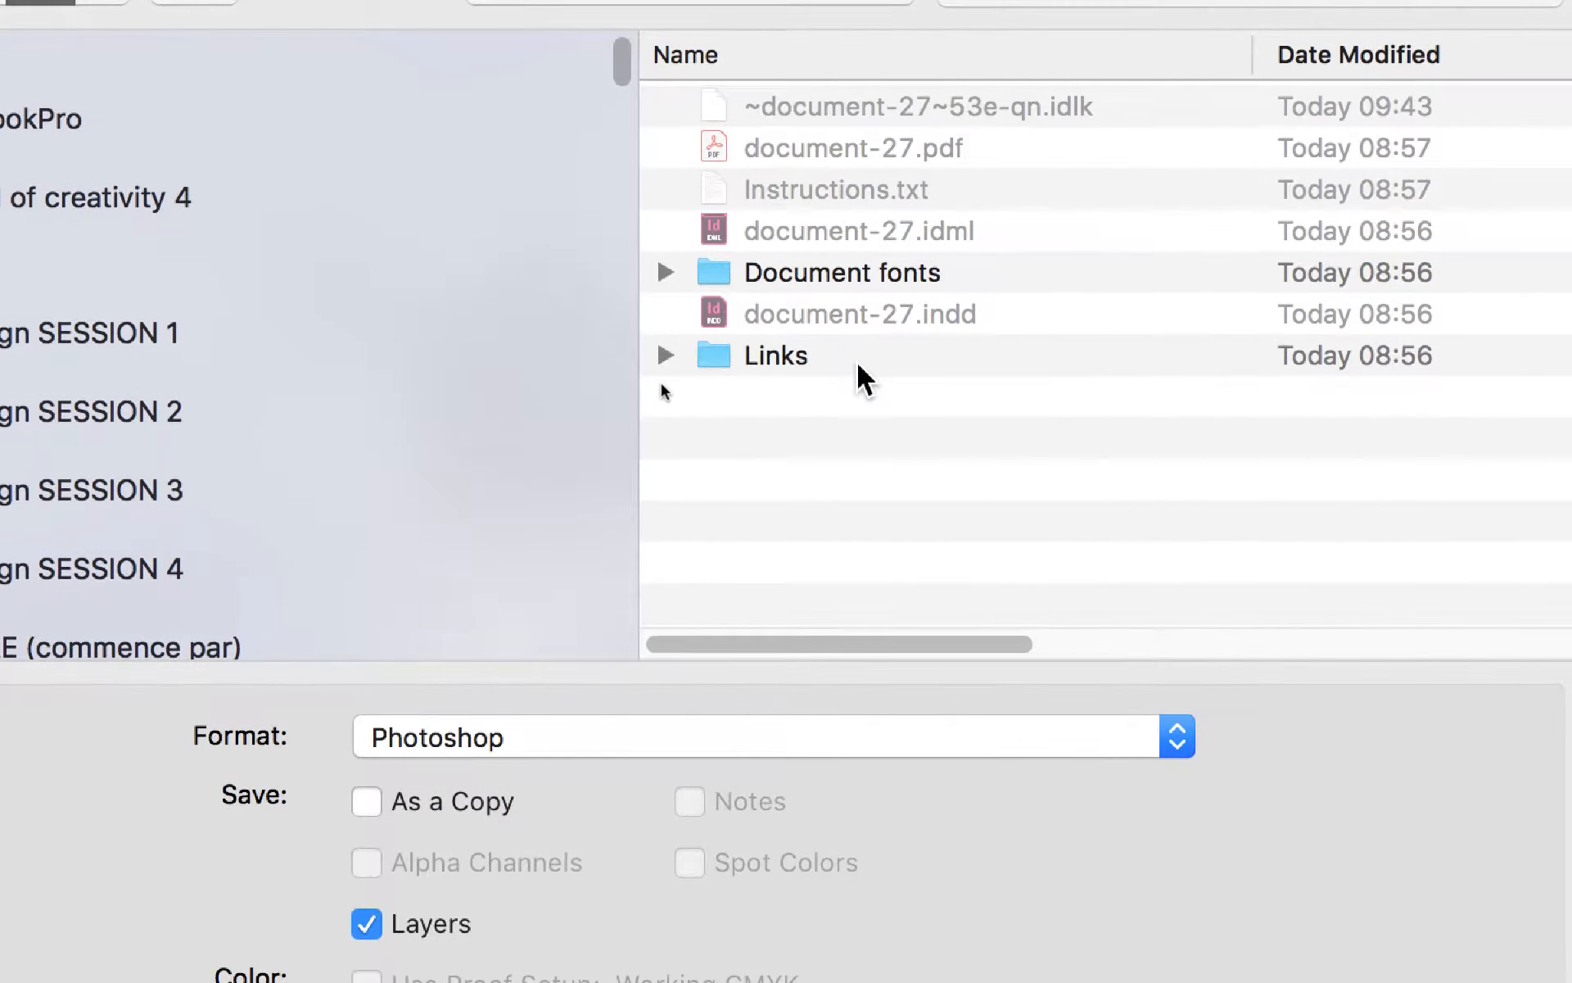
{"action": "double_click", "coordinate": [856, 361]}
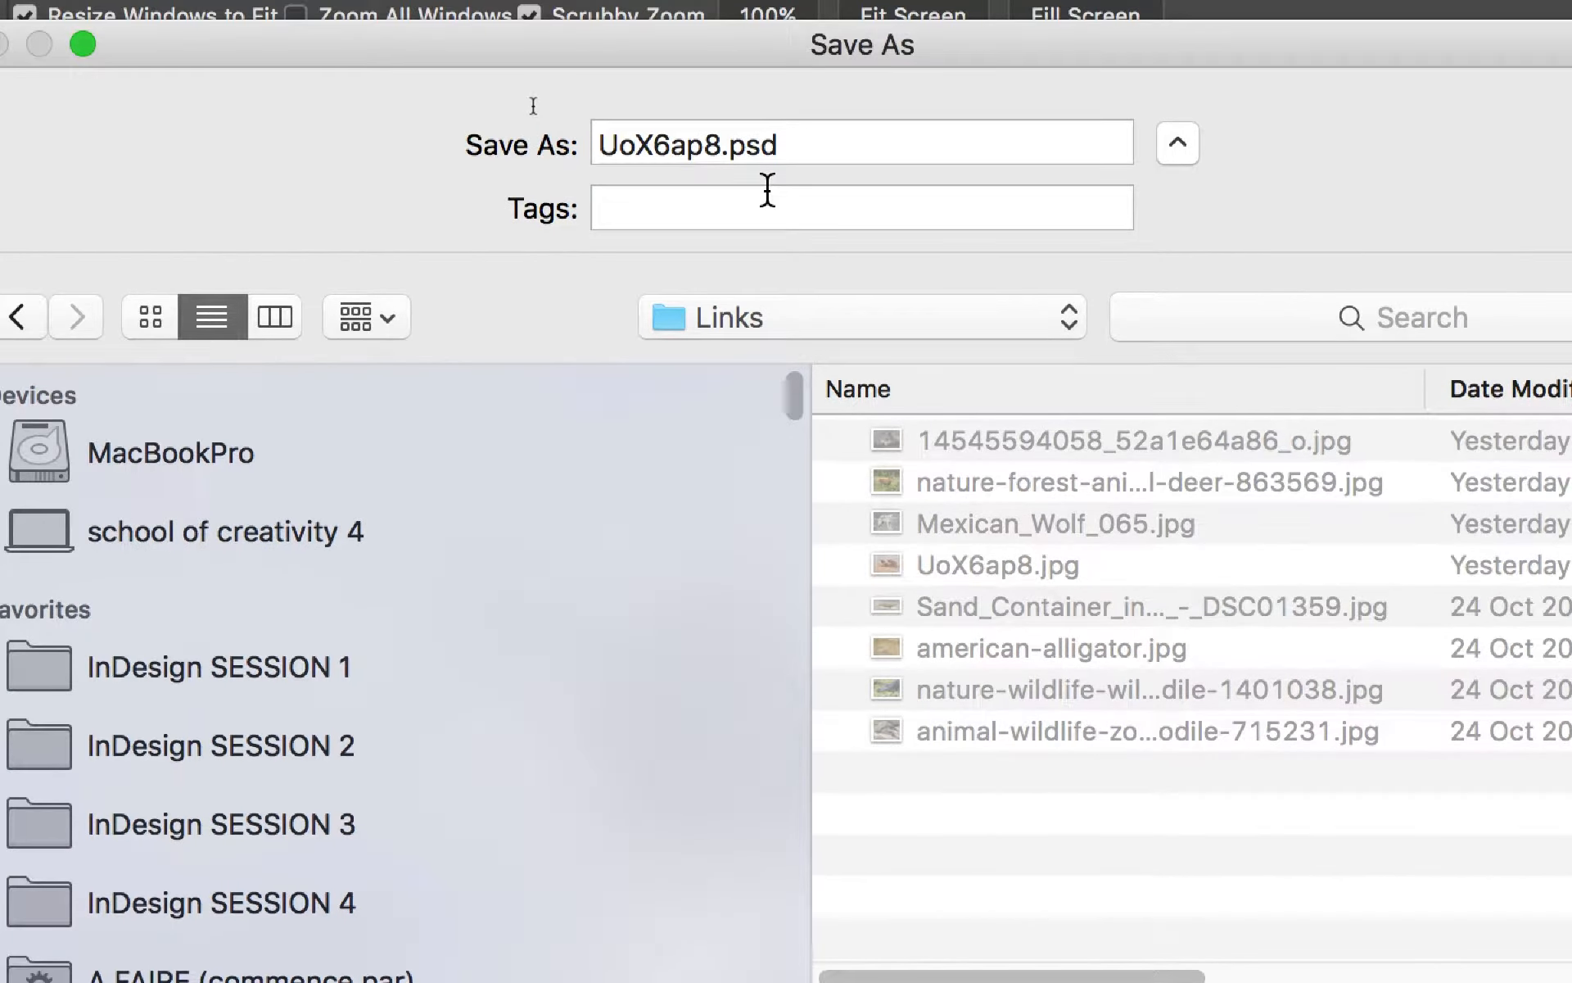
- Save the image there as UoX6ap8.psd in Photoshop format with layers
{"action": "left_click_drag", "start_coordinate": [747, 127], "coordinate": [745, 174]}
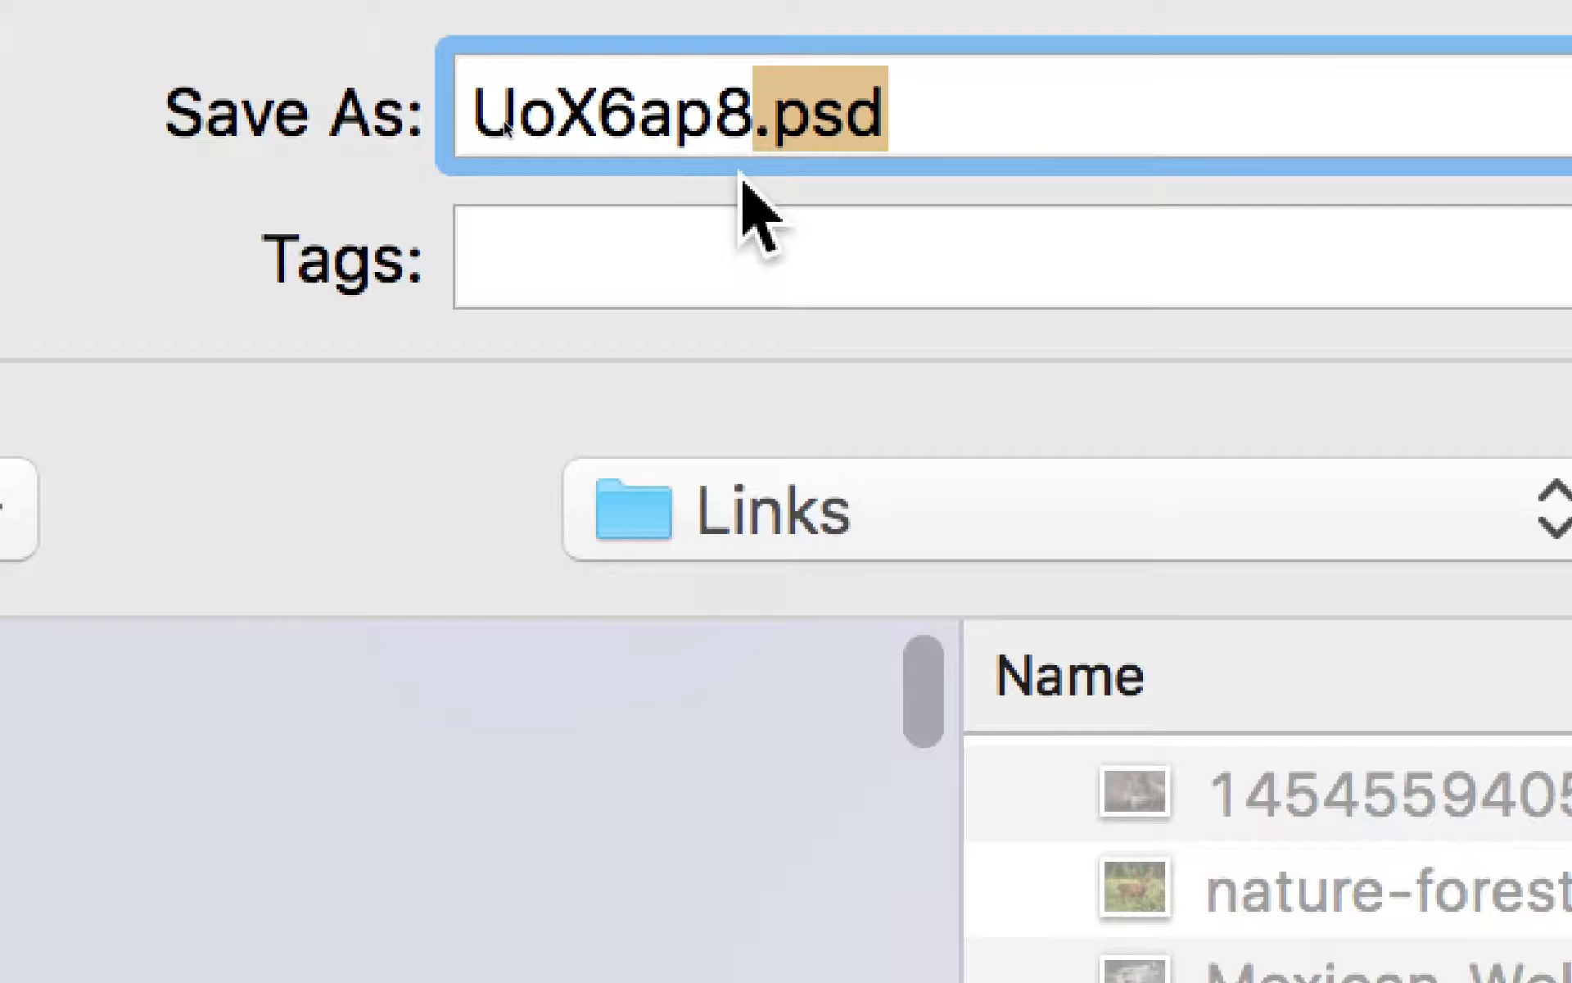
{"action": "left_click", "coordinate": [741, 125]}
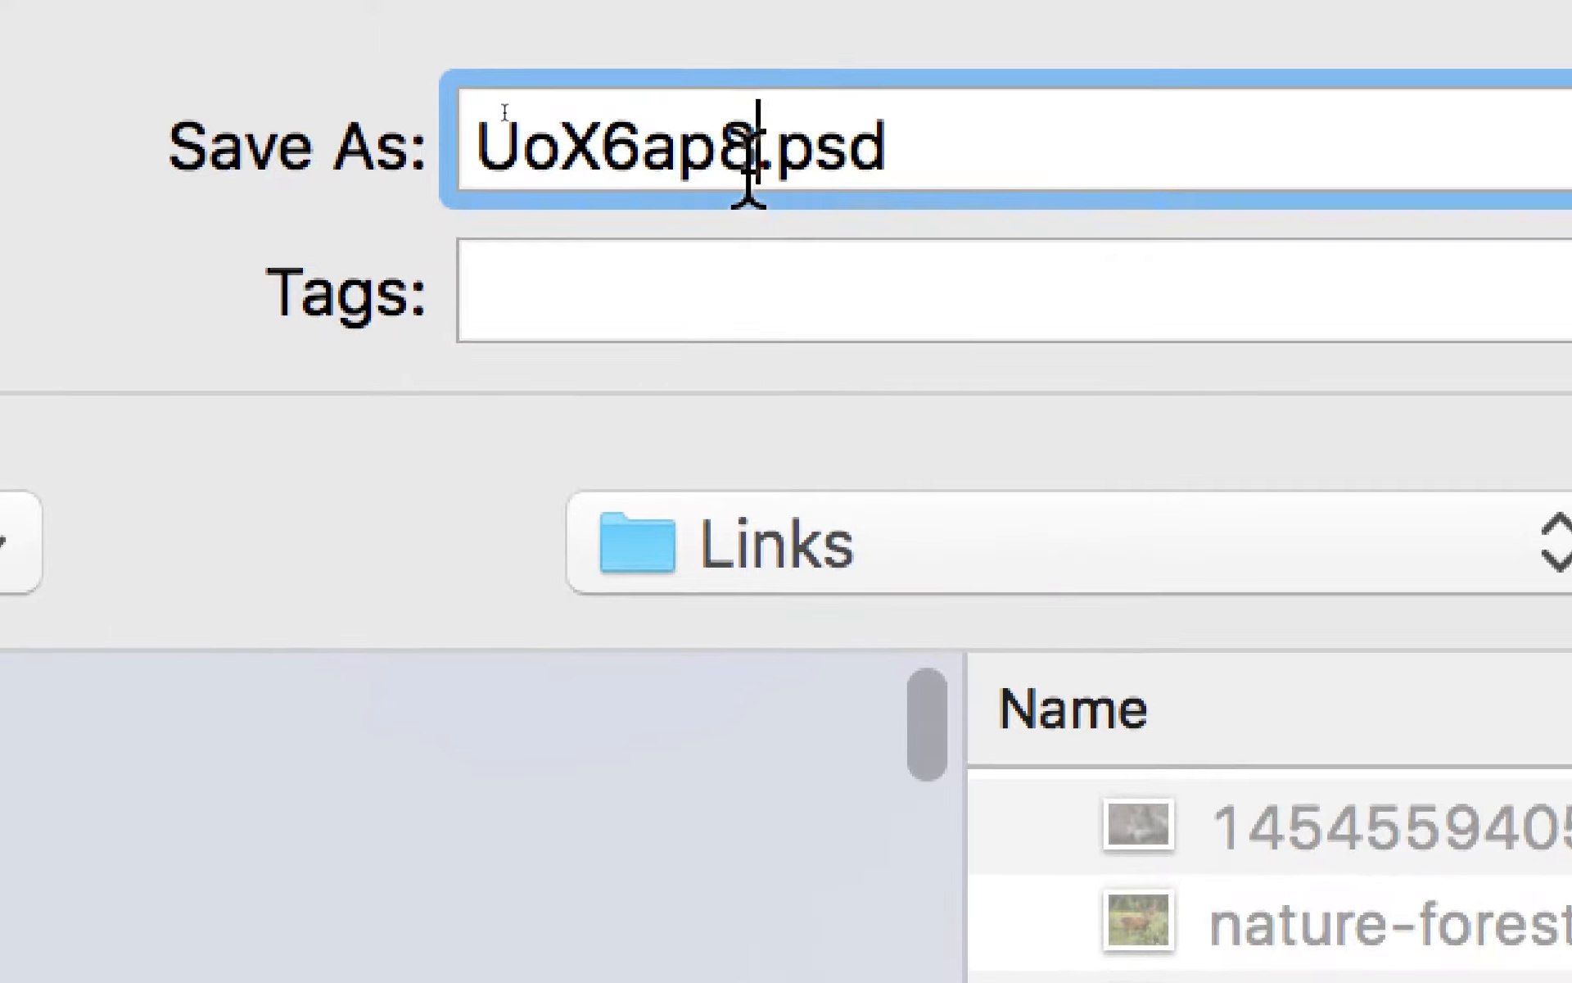
{"action": "left_click_drag", "start_coordinate": [900, 113], "coordinate": [806, 107]}
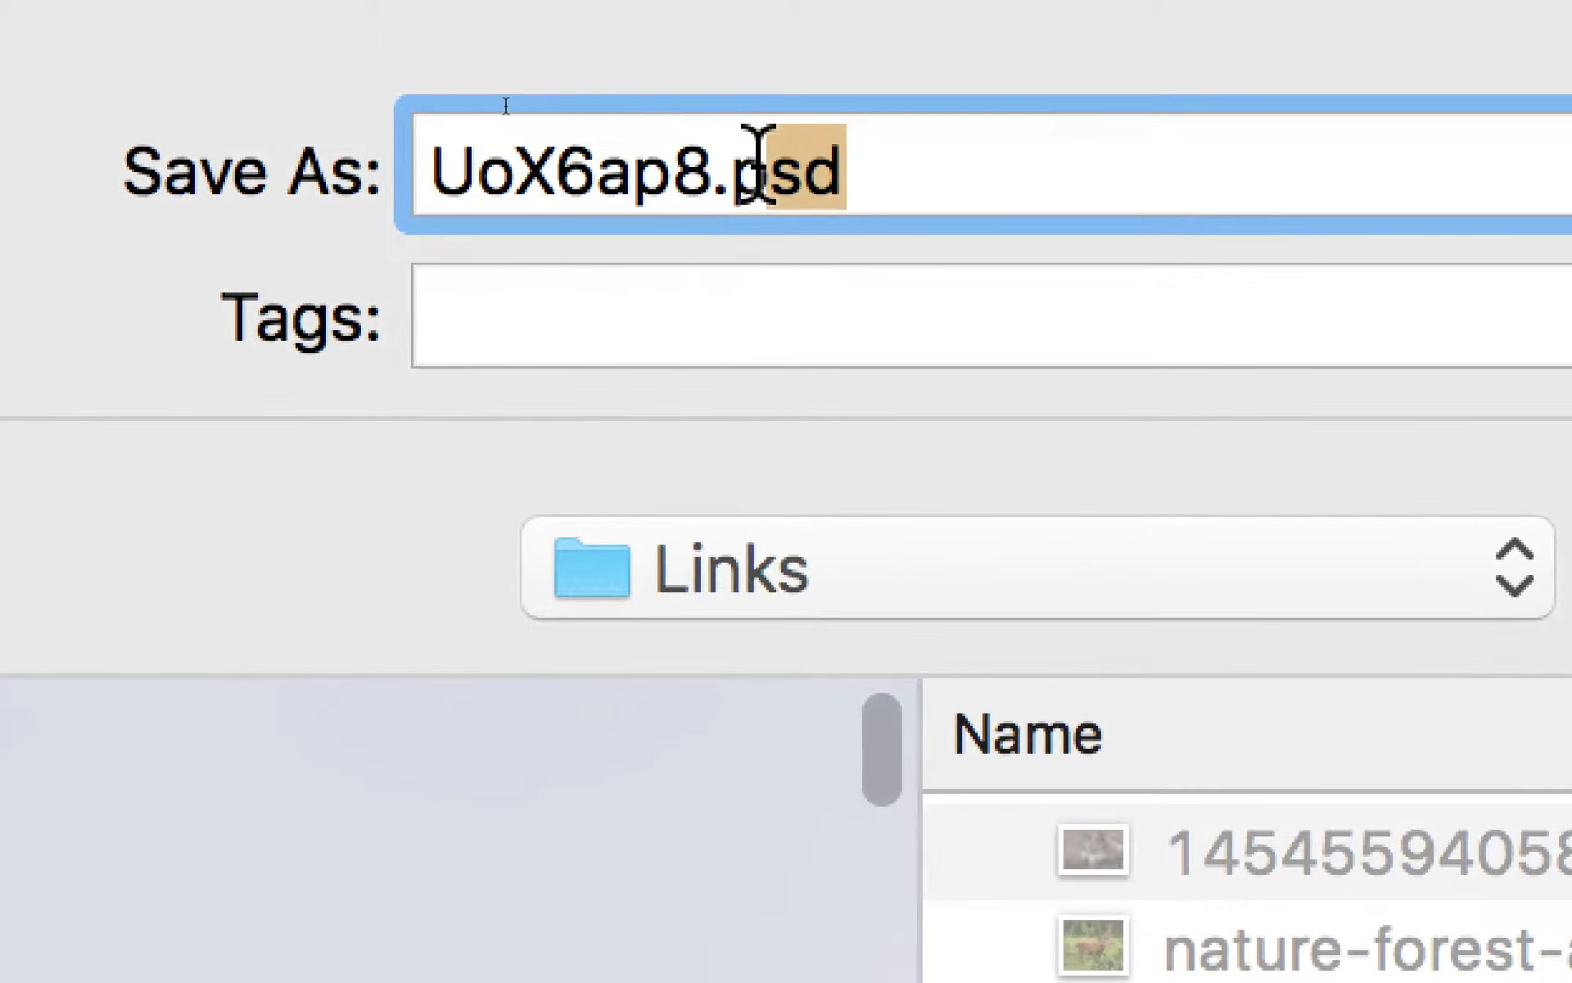
{"action": "left_click_drag", "start_coordinate": [758, 160], "coordinate": [723, 173]}
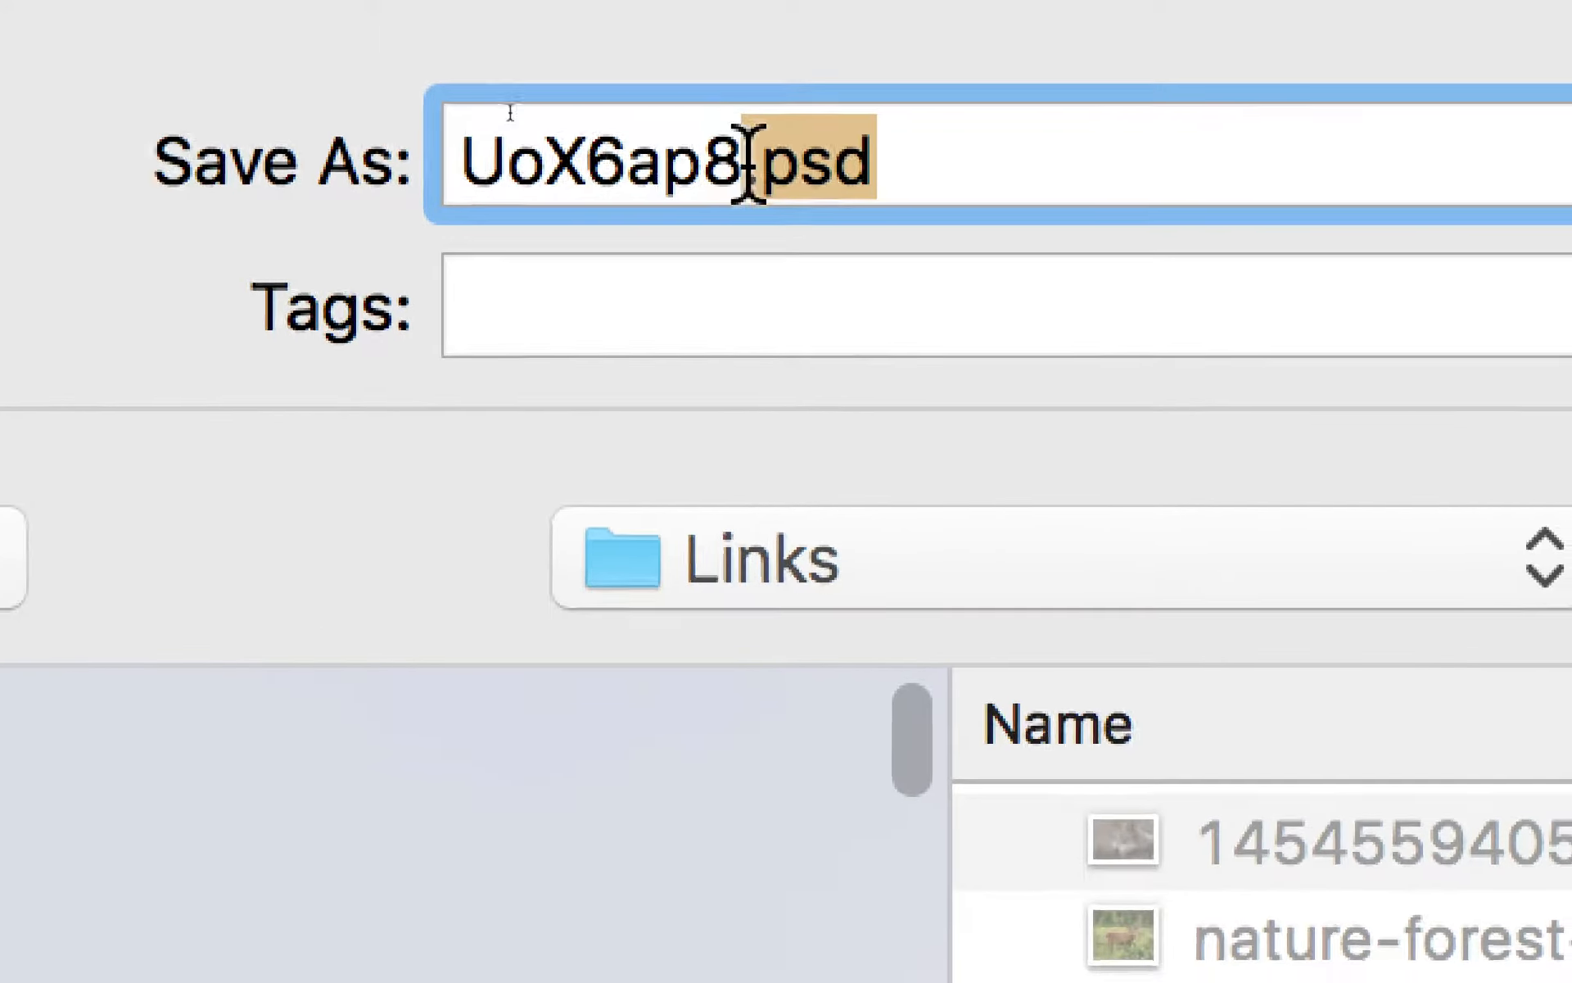
{"action": "left_click", "coordinate": [801, 172]}
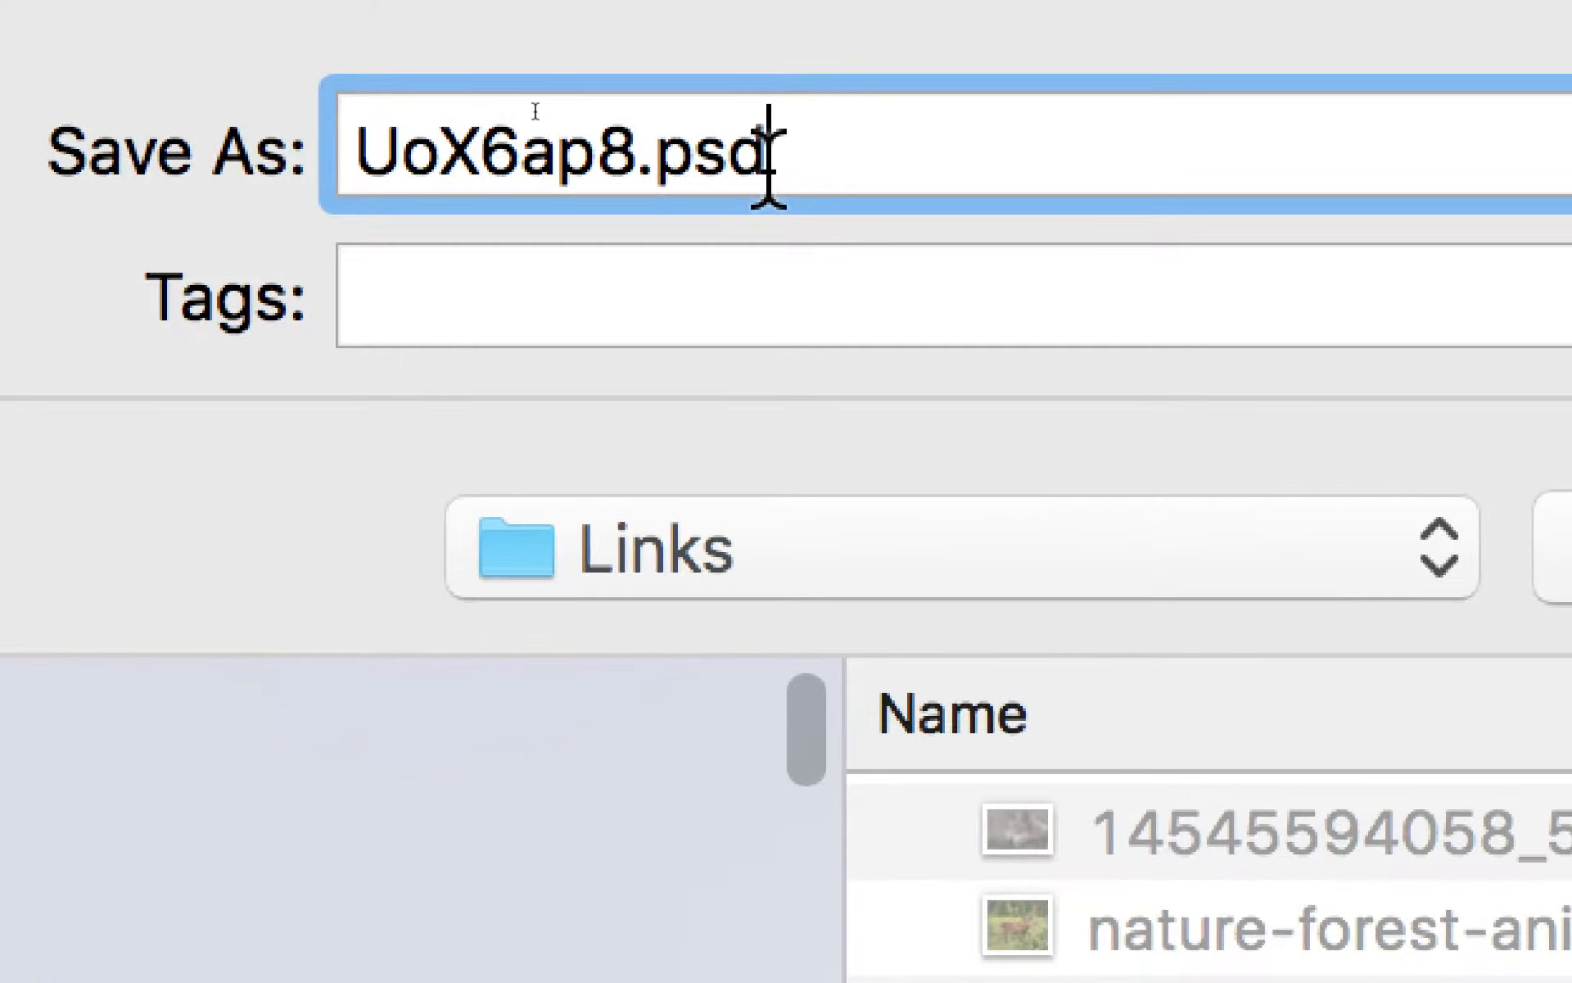
{"action": "left_click_drag", "start_coordinate": [829, 162], "coordinate": [706, 159]}
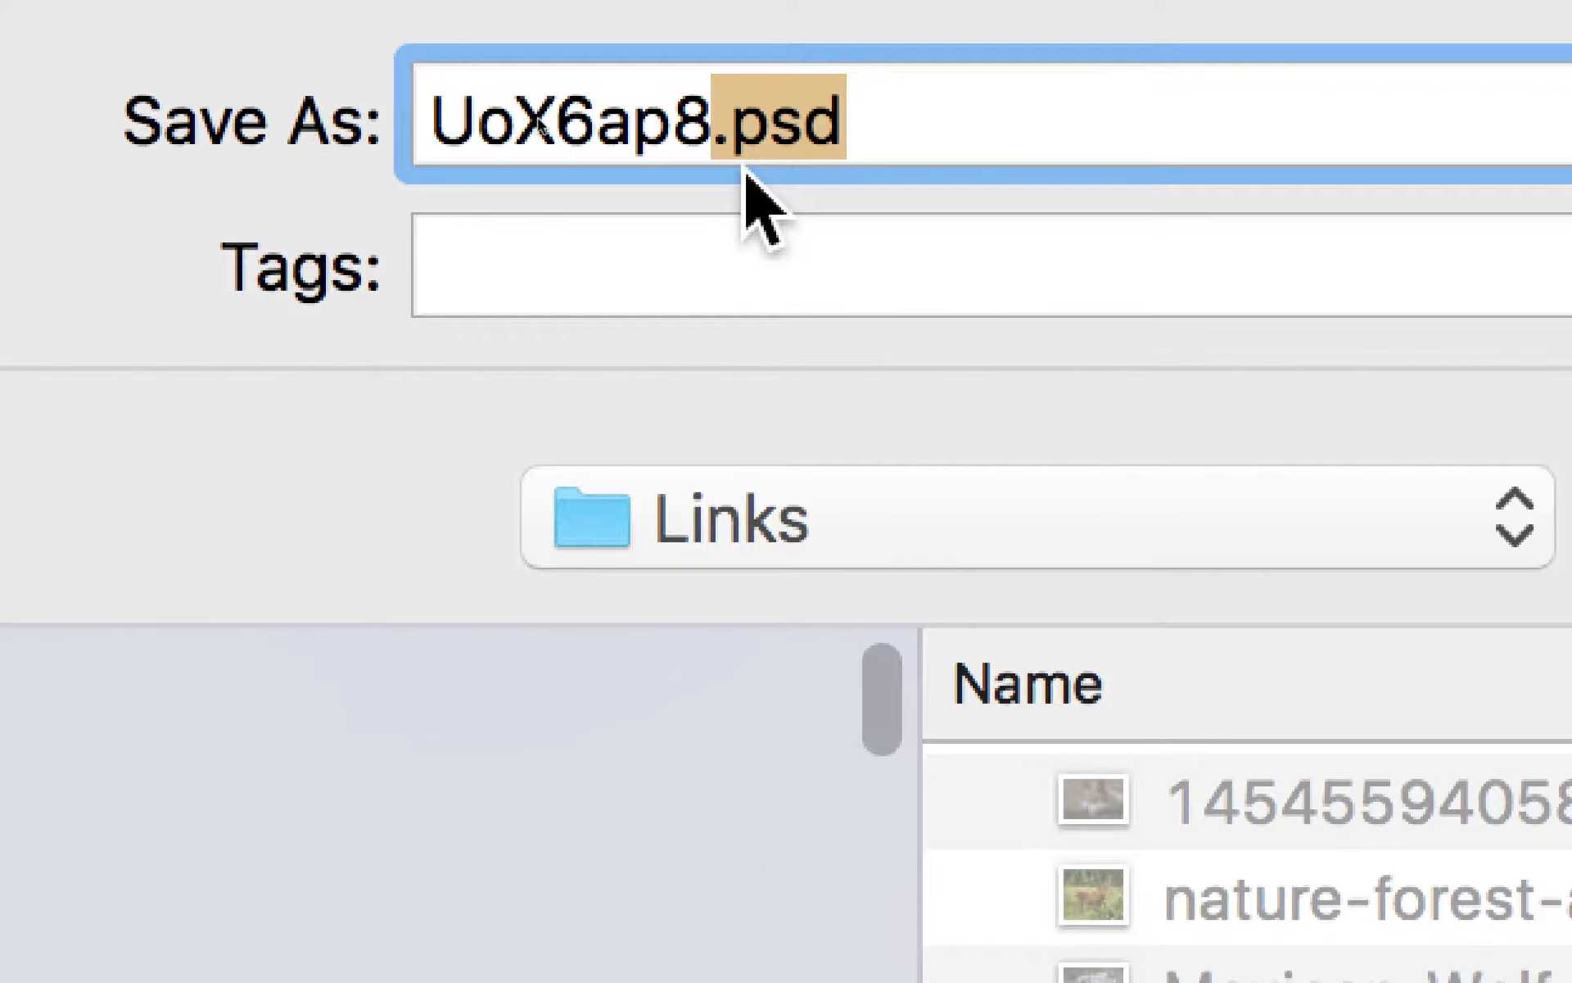
{"action": "key", "text": "super+a"}
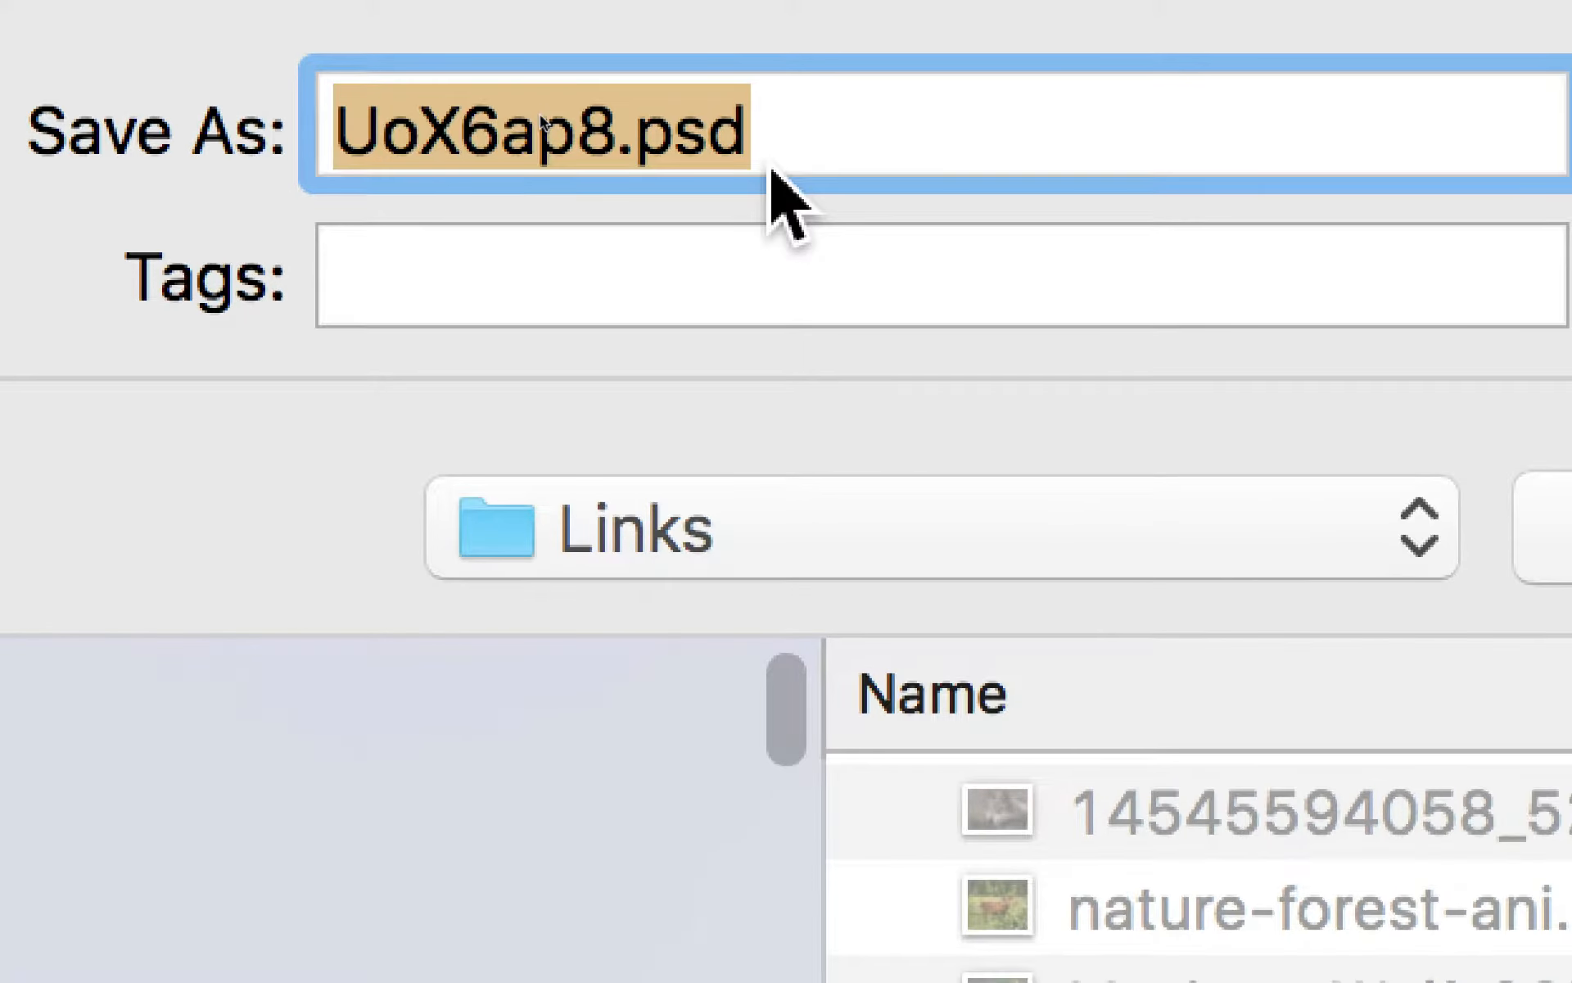
{"action": "left_click", "coordinate": [865, 135]}
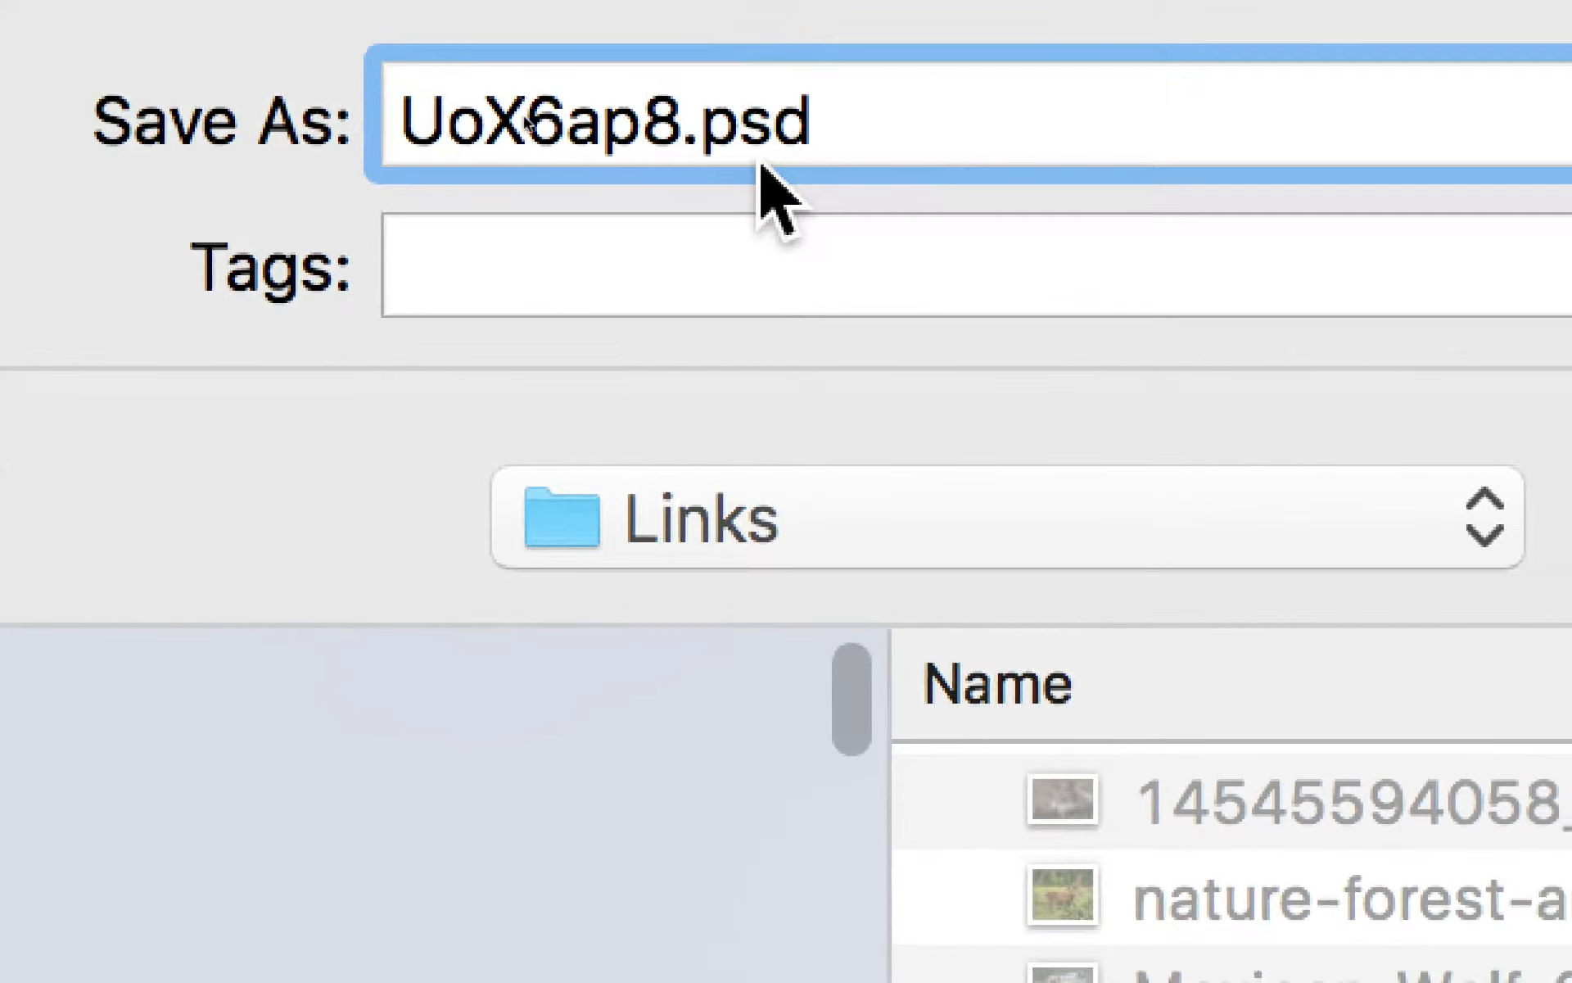
{"action": "left_click_drag", "start_coordinate": [860, 123], "coordinate": [734, 161]}
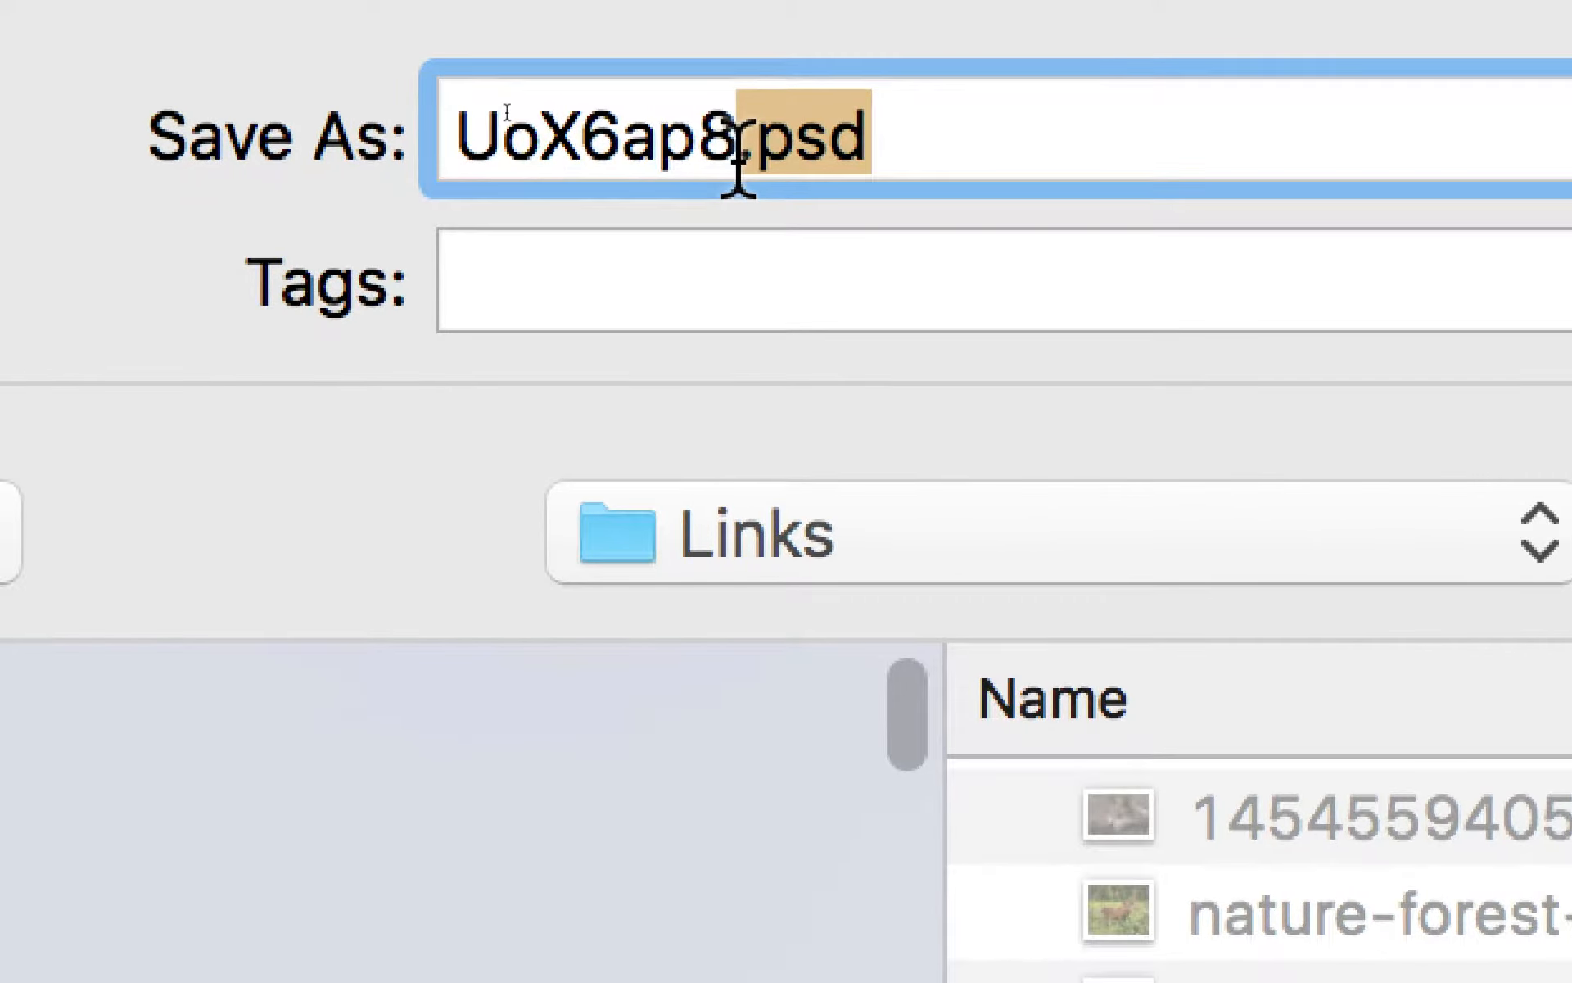
{"action": "triple_click", "coordinate": [790, 168]}
{"action": "left_click", "coordinate": [906, 167]}
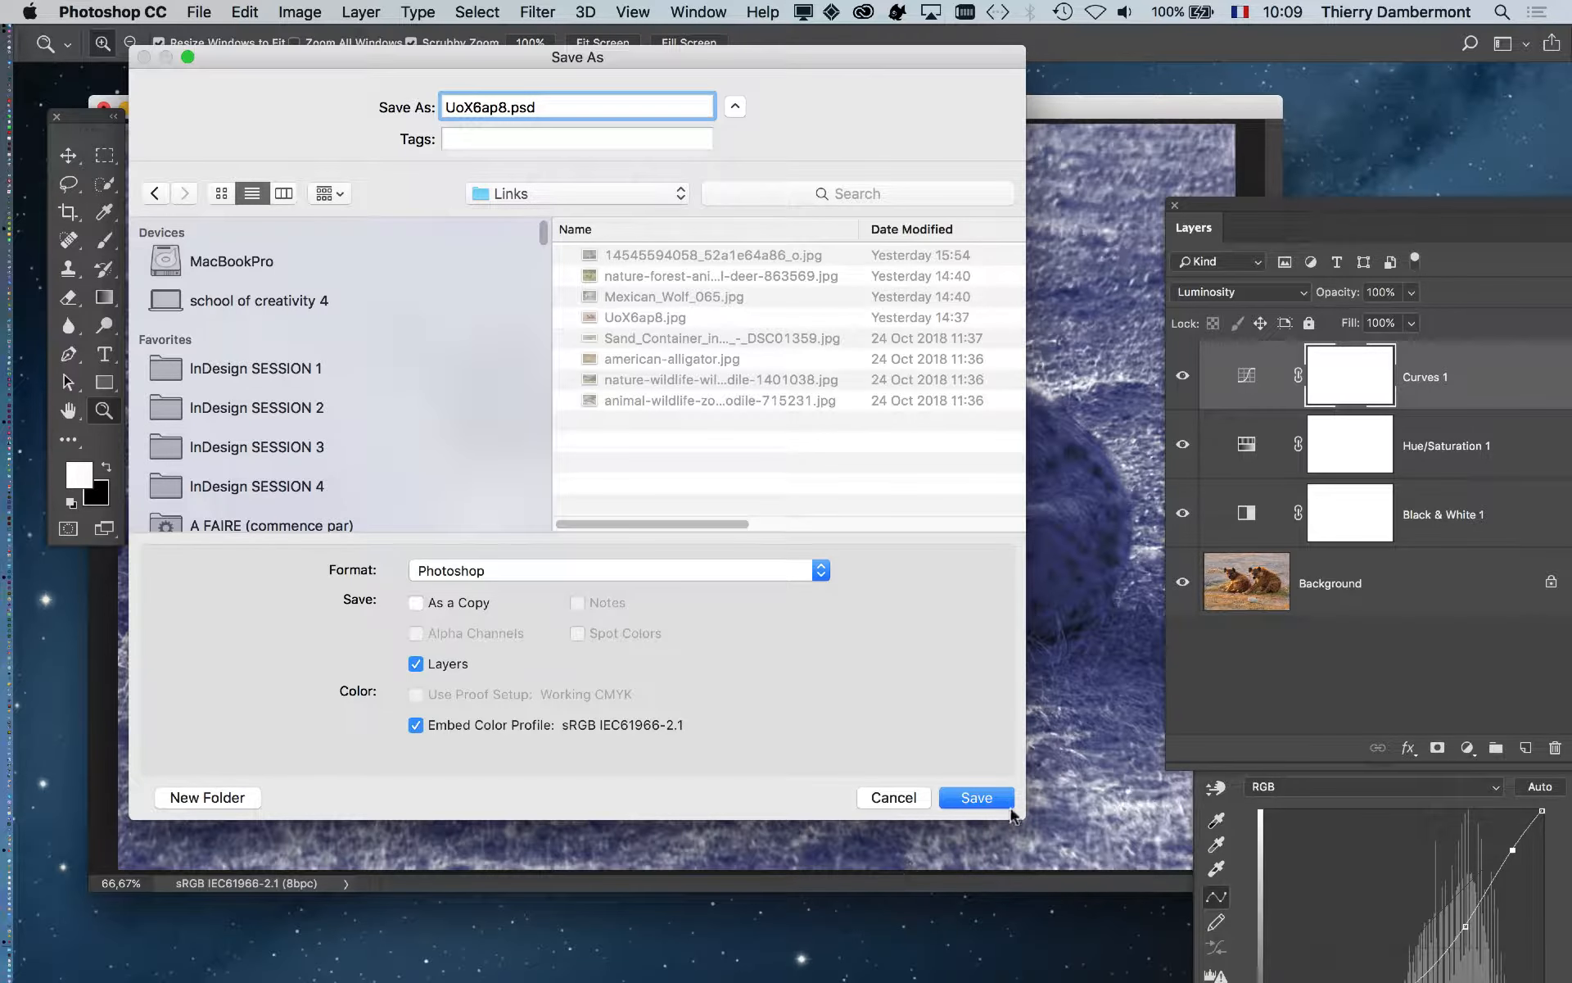
{"action": "left_click", "coordinate": [1009, 806]}
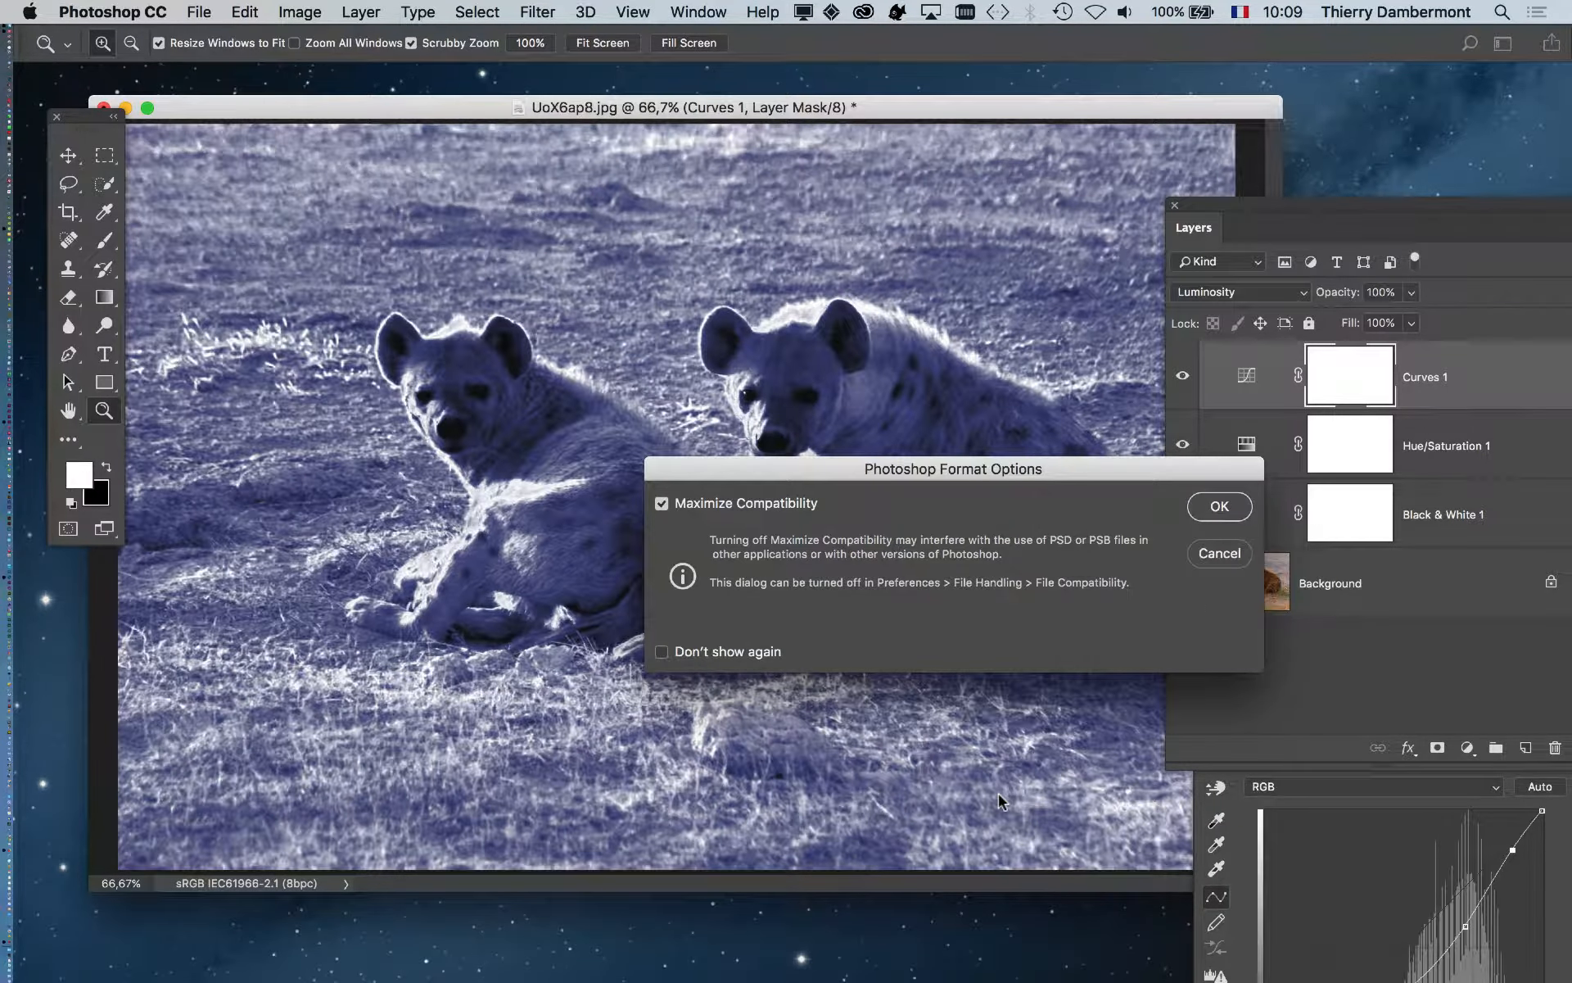
- Accept Photoshop Format Options with Maximize Compatibility on to finish saving
{"action": "left_click_drag", "start_coordinate": [1138, 468], "coordinate": [793, 228]}
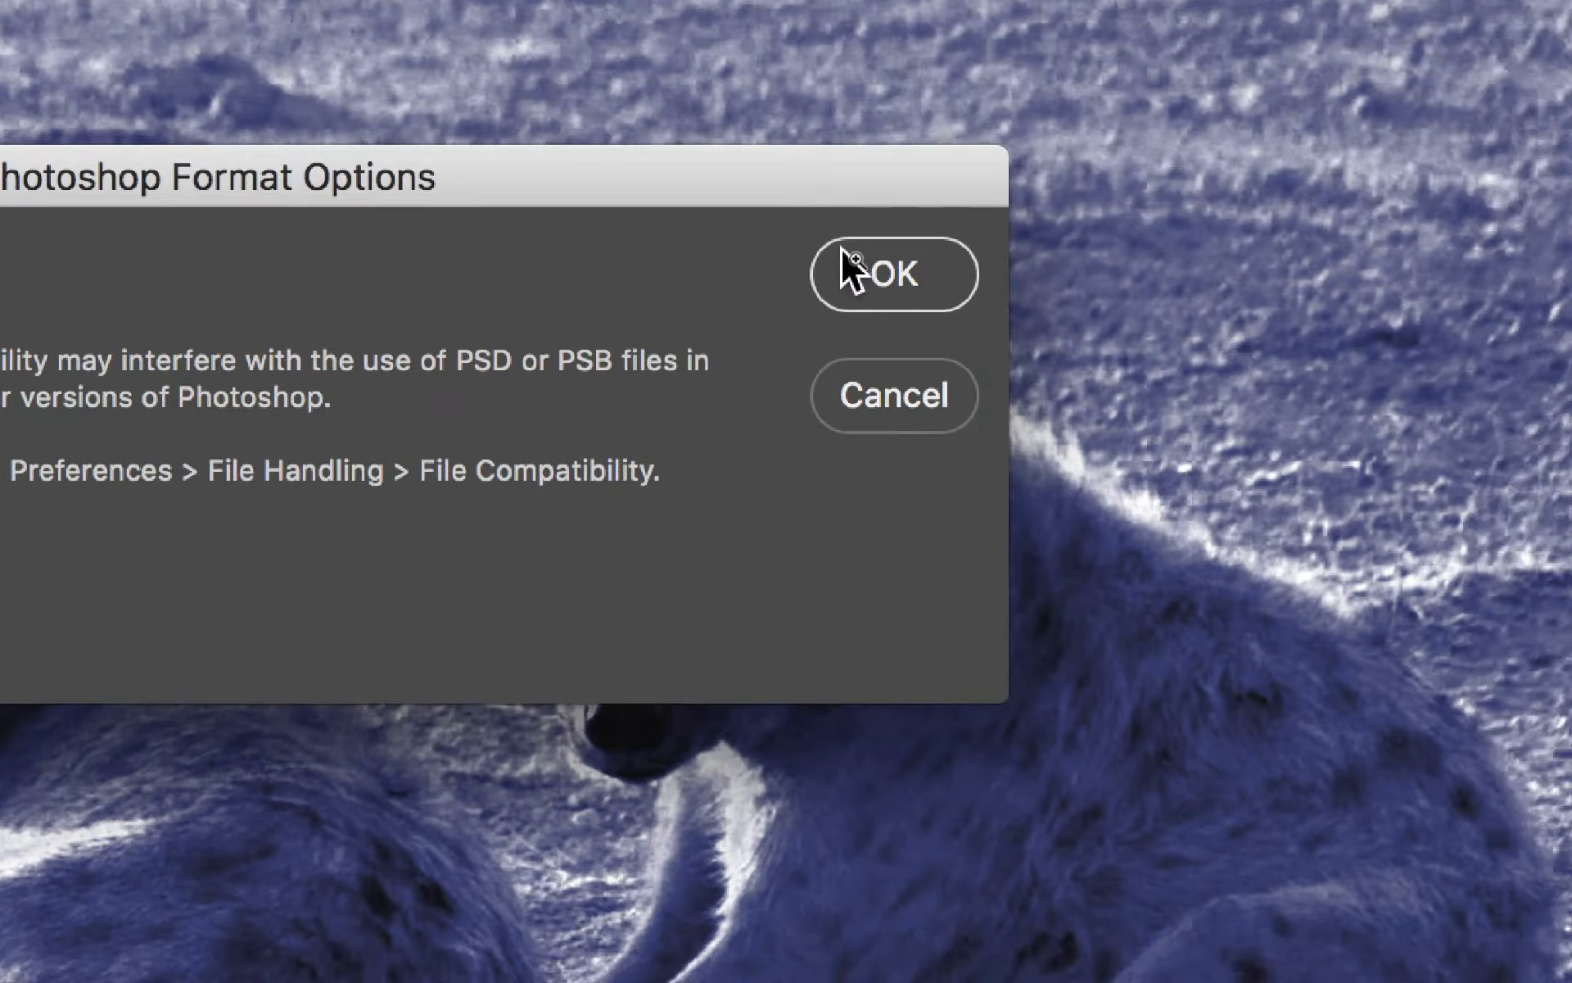
{"action": "left_click", "coordinate": [934, 316]}
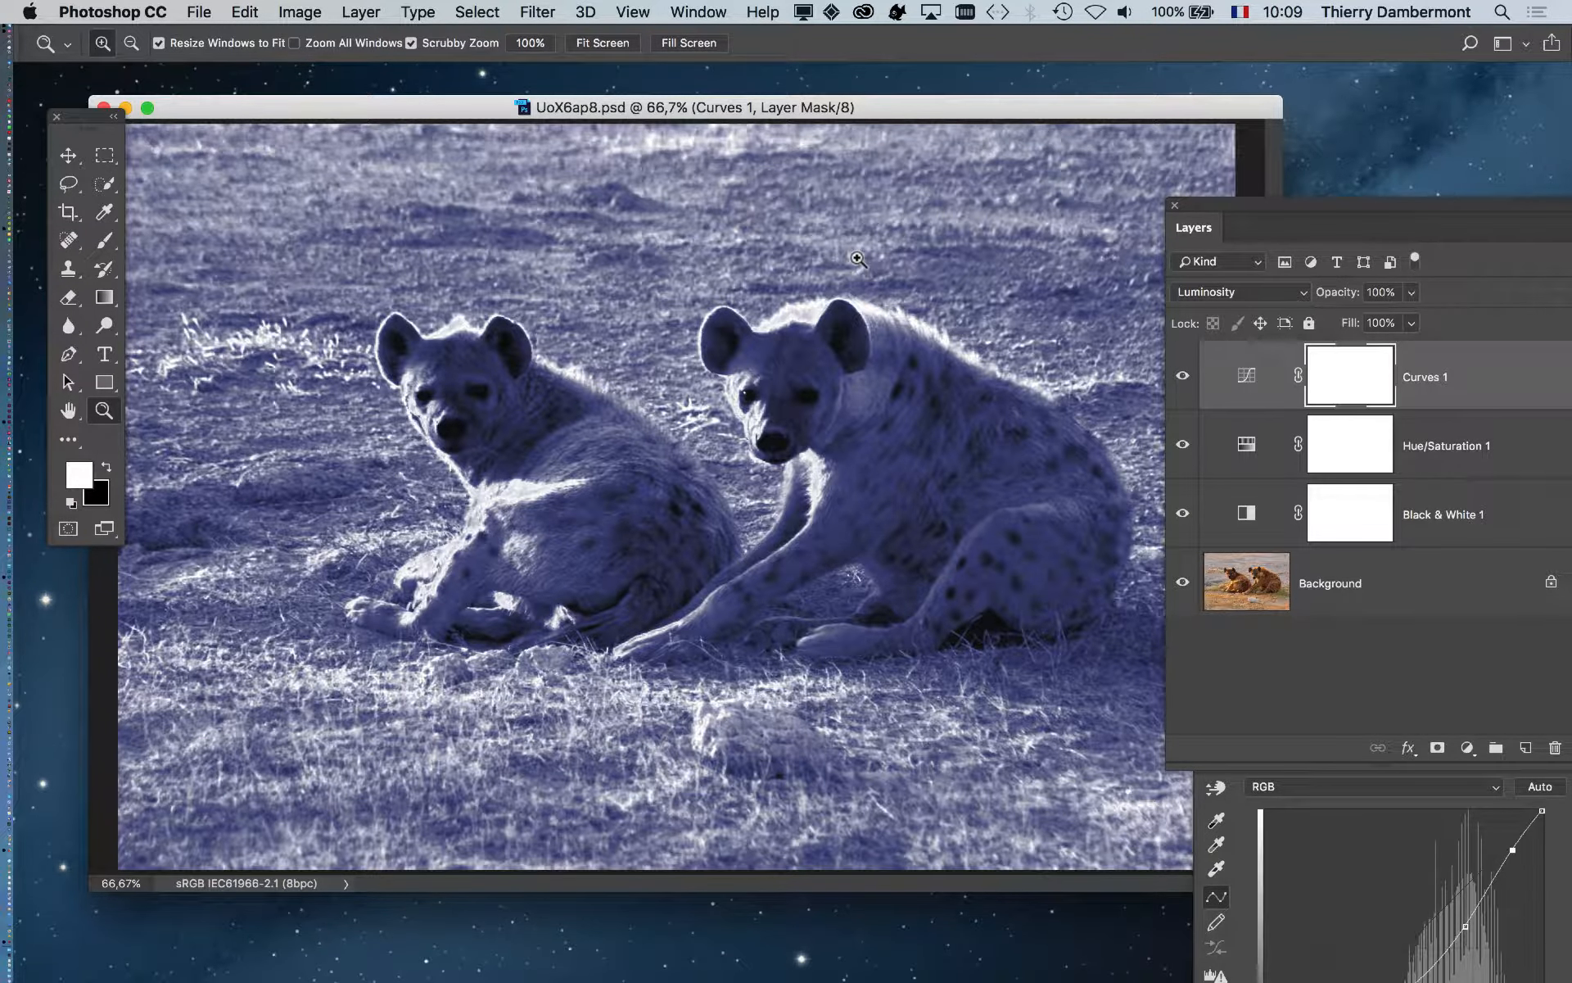
{"action": "left_click_drag", "start_coordinate": [1228, 210], "coordinate": [98, 748]}
- Close the Curves properties panel and switch over to InDesign
{"action": "left_click_drag", "start_coordinate": [1256, 673], "coordinate": [1210, 411]}
{"action": "left_click_drag", "start_coordinate": [1194, 334], "coordinate": [1190, 315]}
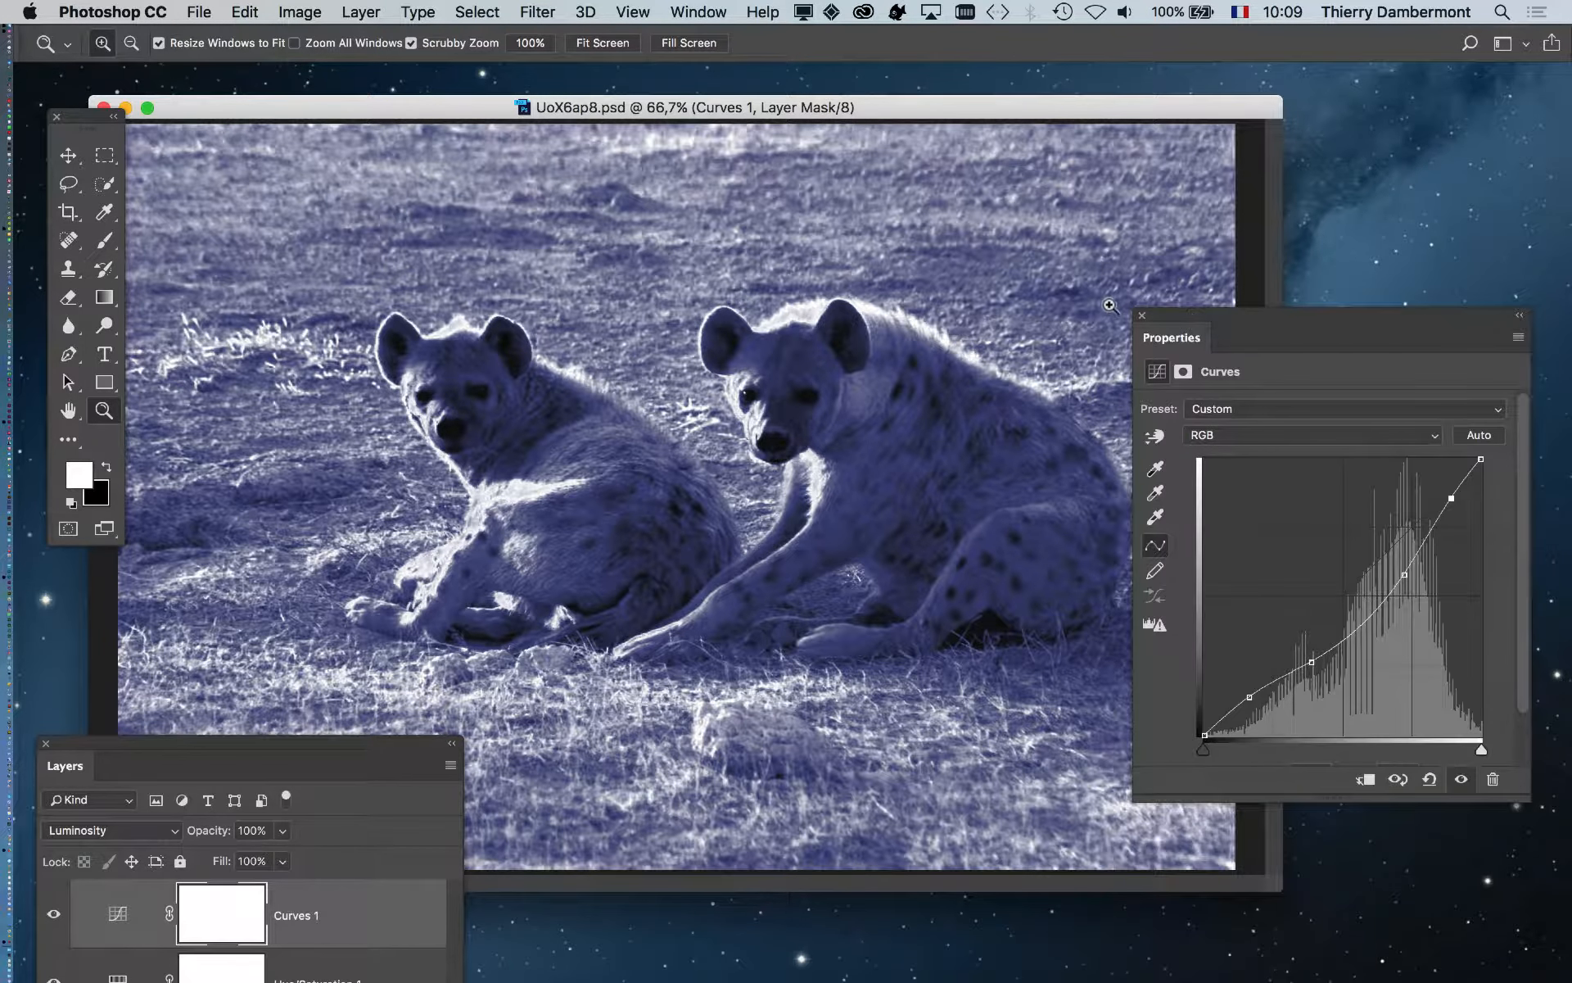
{"action": "left_click", "coordinate": [1136, 311]}
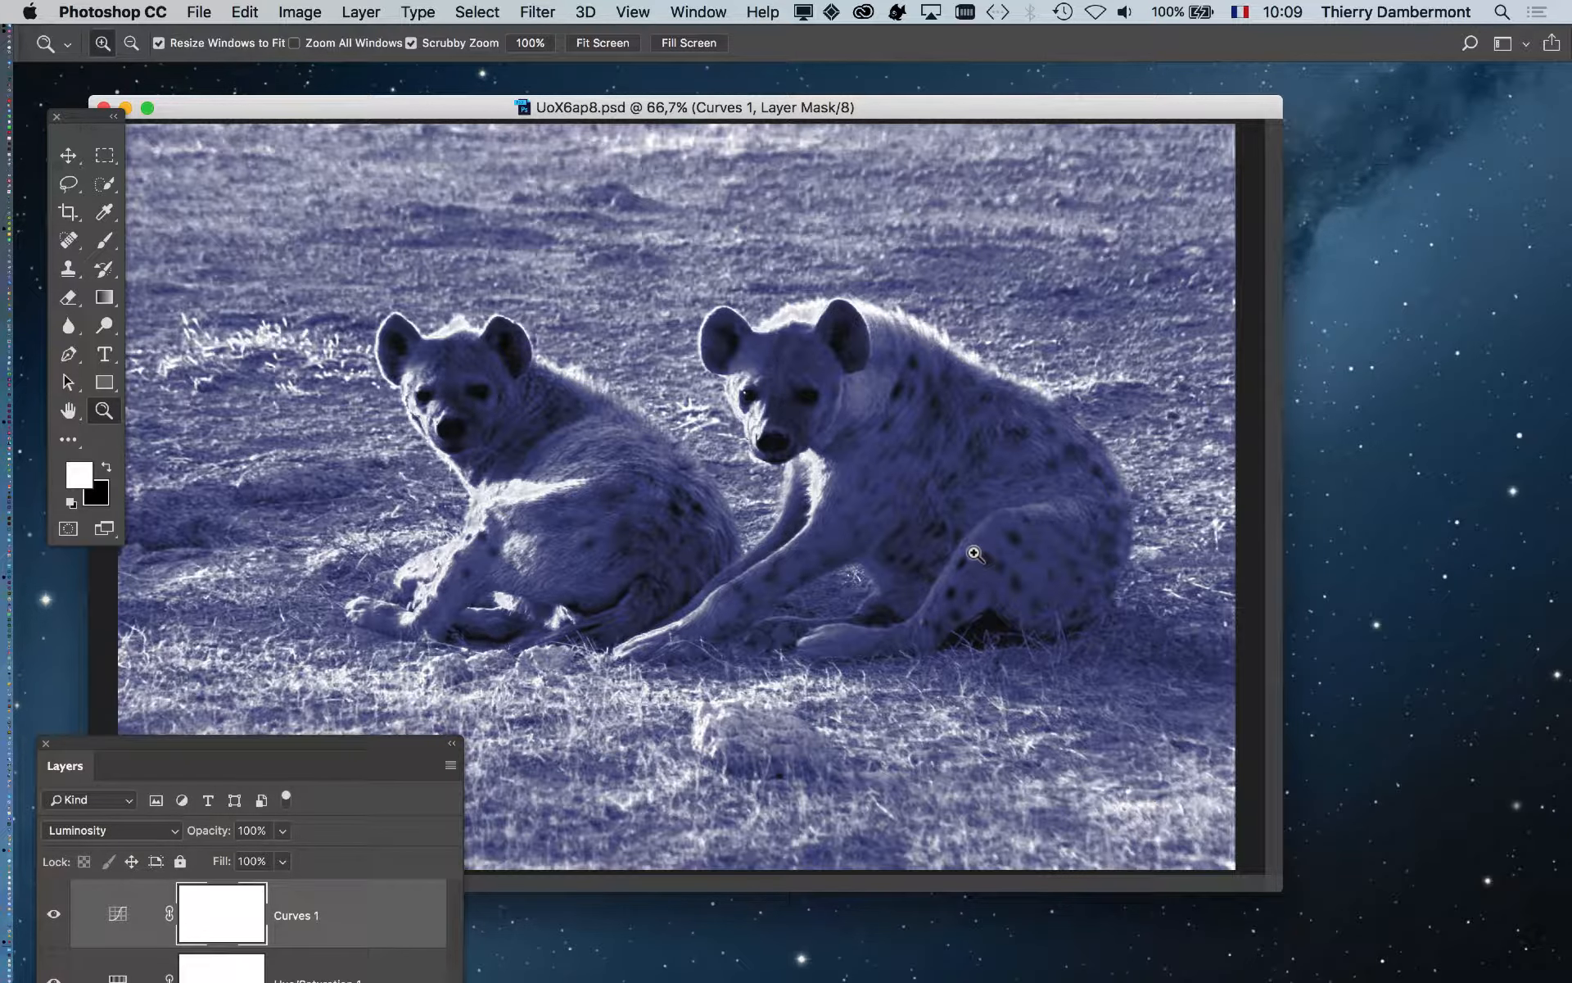
{"action": "key", "text": "super+Tab"}
{"action": "key", "text": "super+Tab"}
{"action": "key", "text": "super+Tab"}
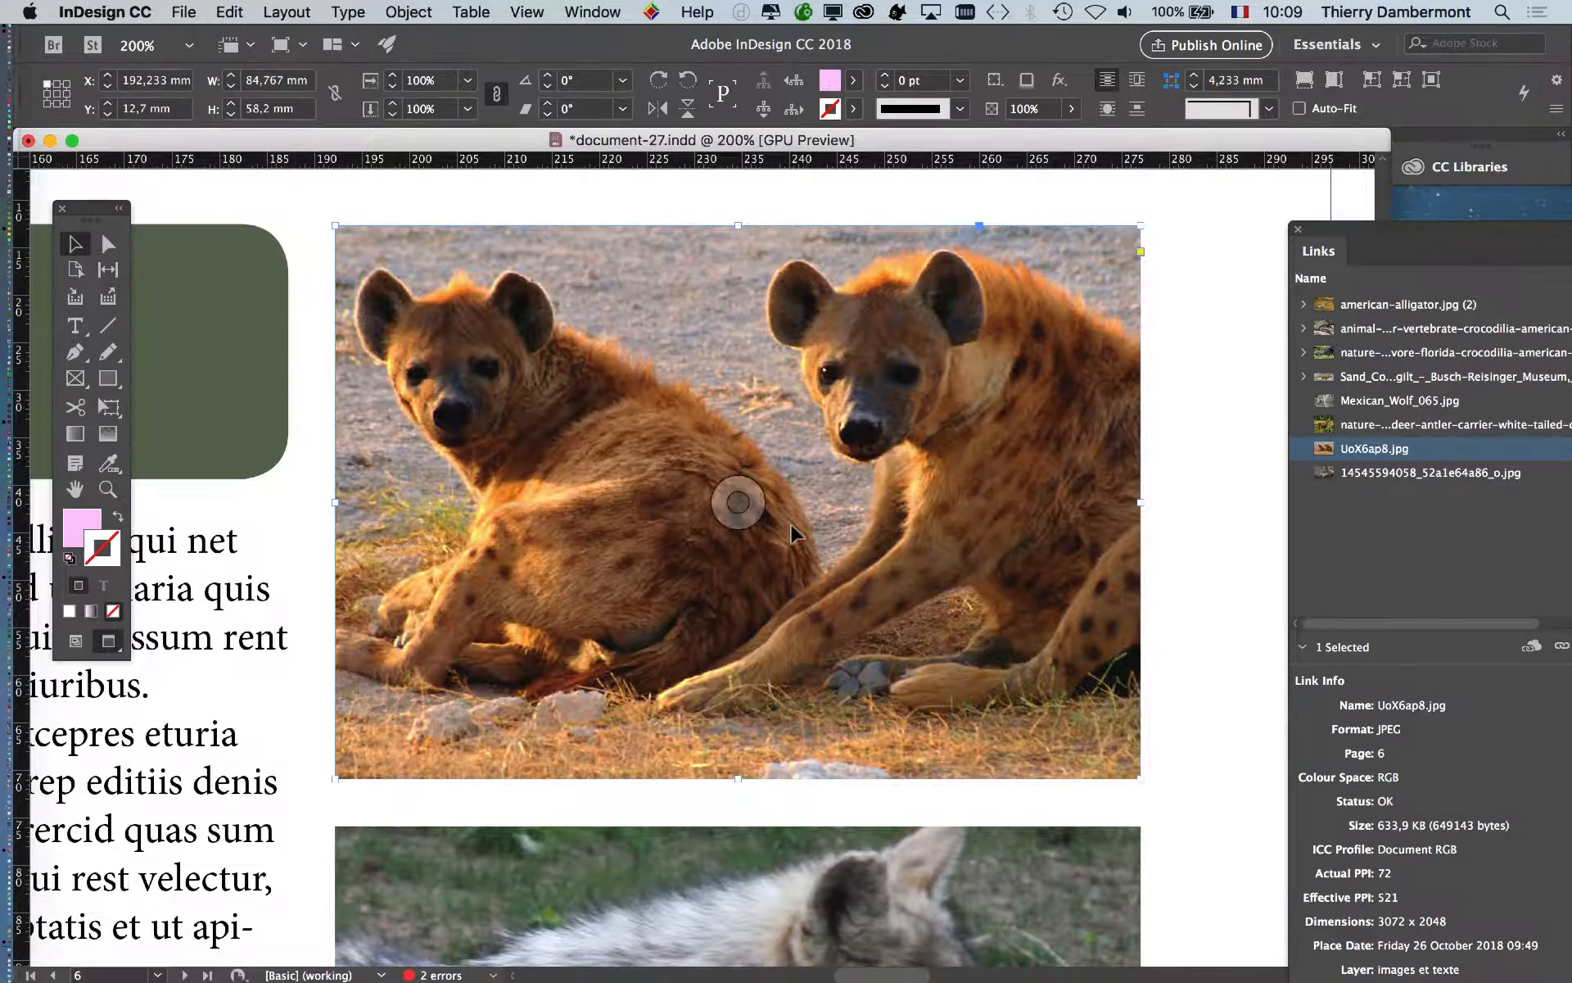
- Relink the page 6 hyena image via the Links panel to Links/UoX6ap8.psd
{"action": "left_click_drag", "start_coordinate": [1404, 235], "coordinate": [1021, 331]}
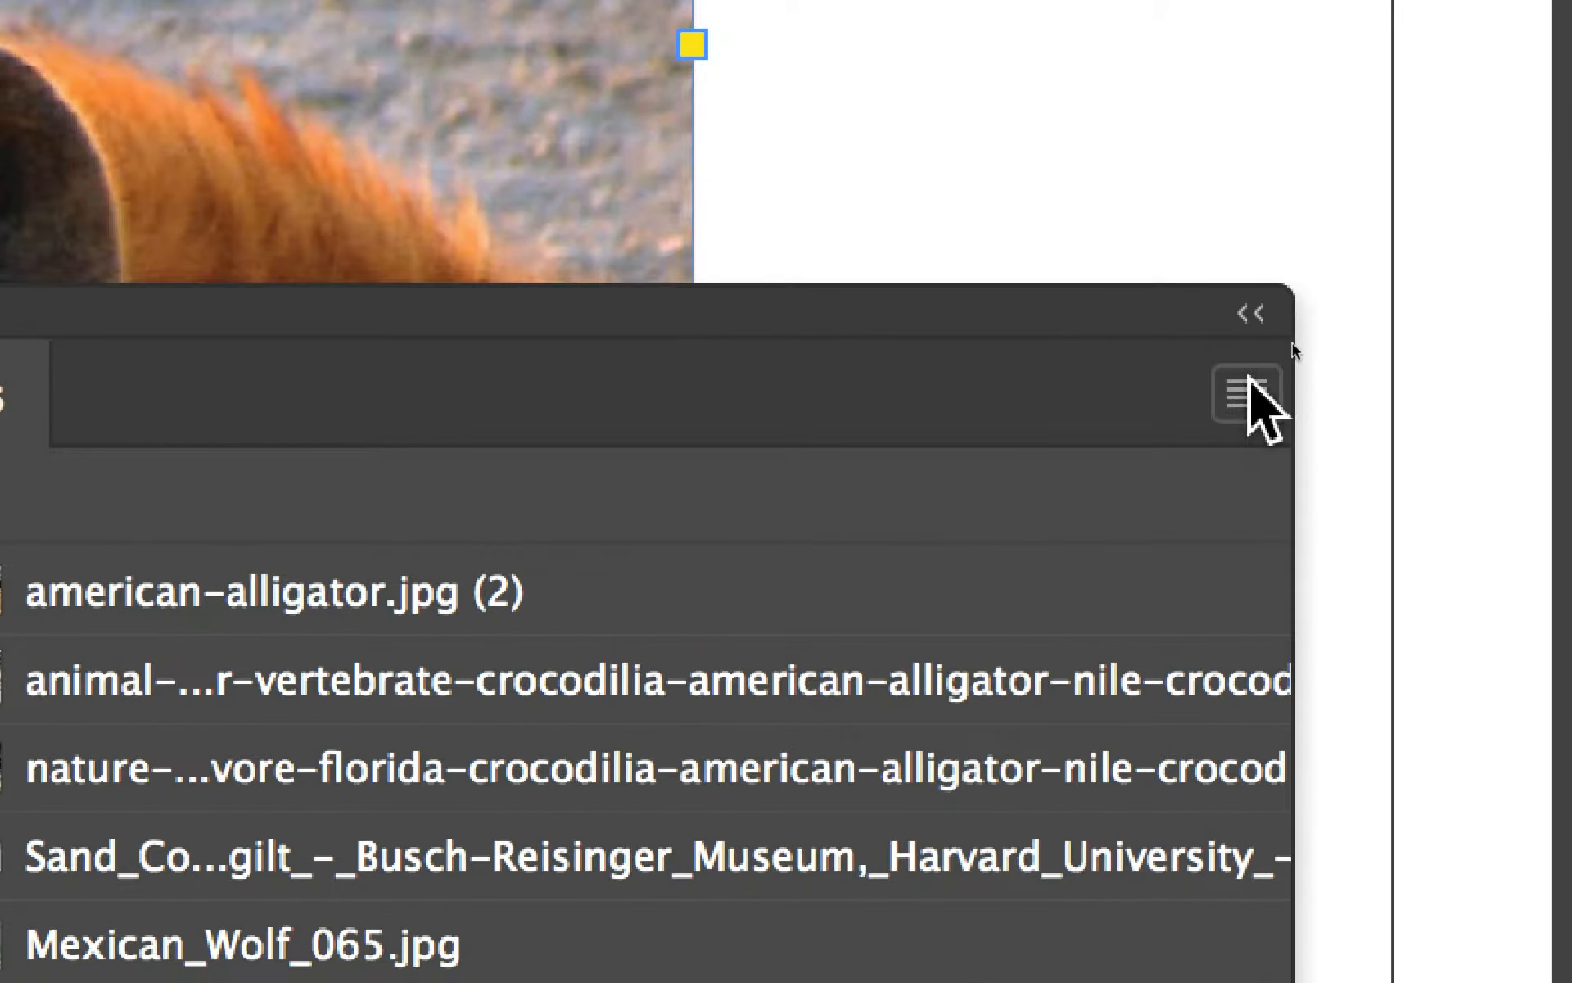
{"action": "left_click", "coordinate": [1571, 392]}
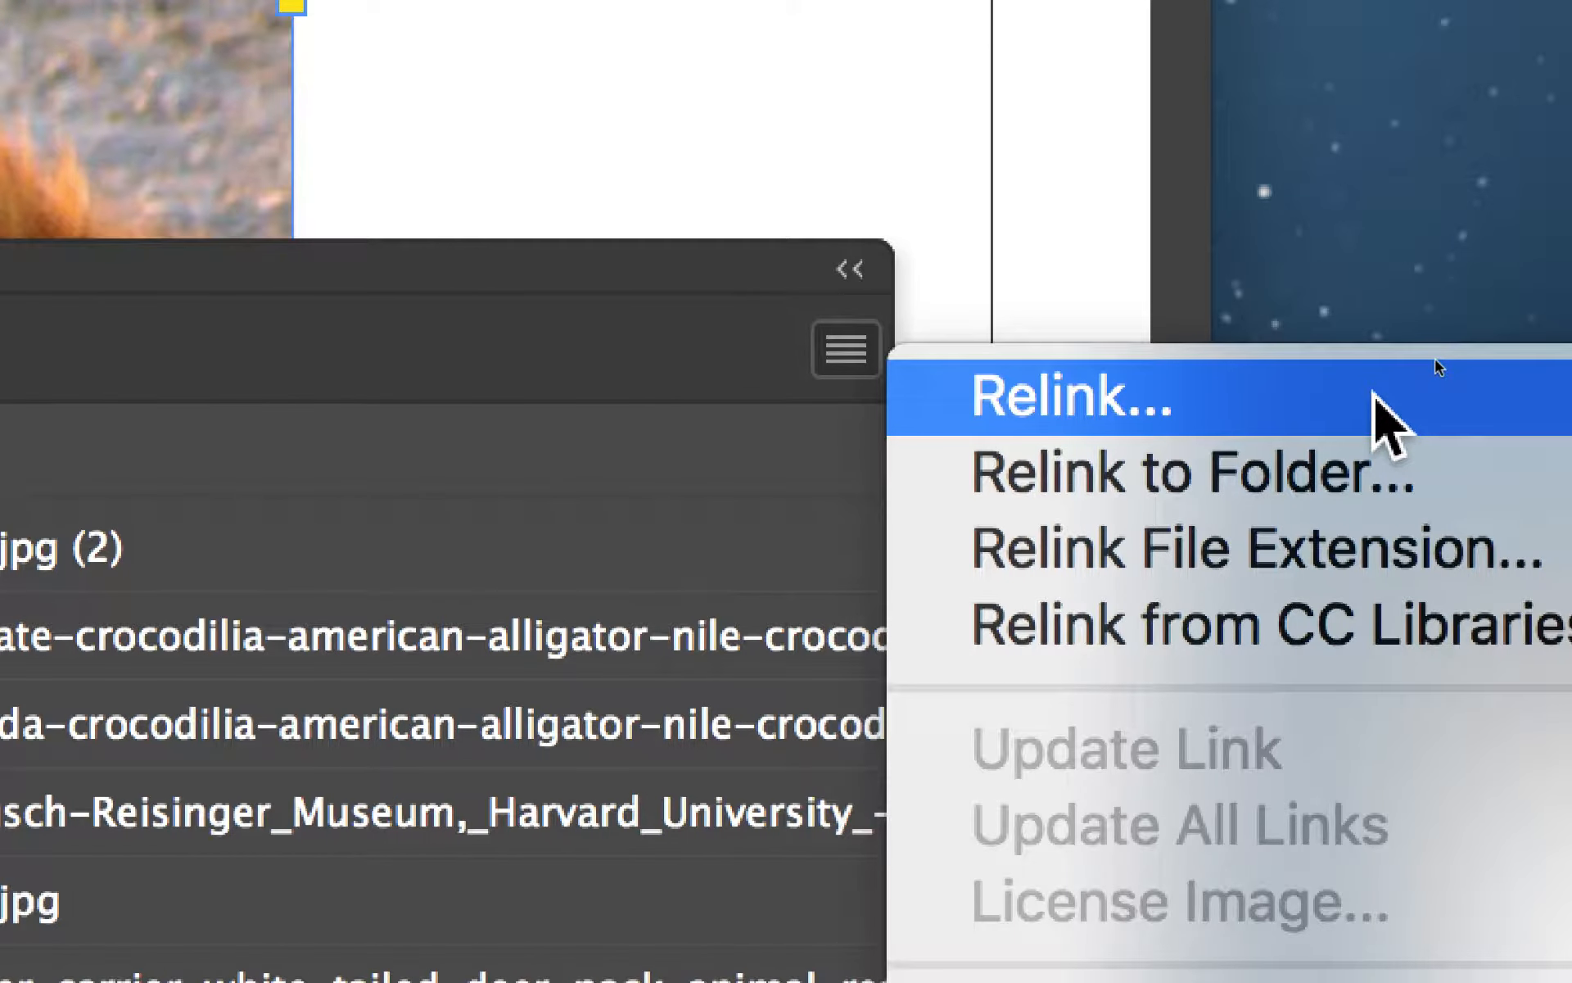
{"action": "left_click", "coordinate": [1375, 400]}
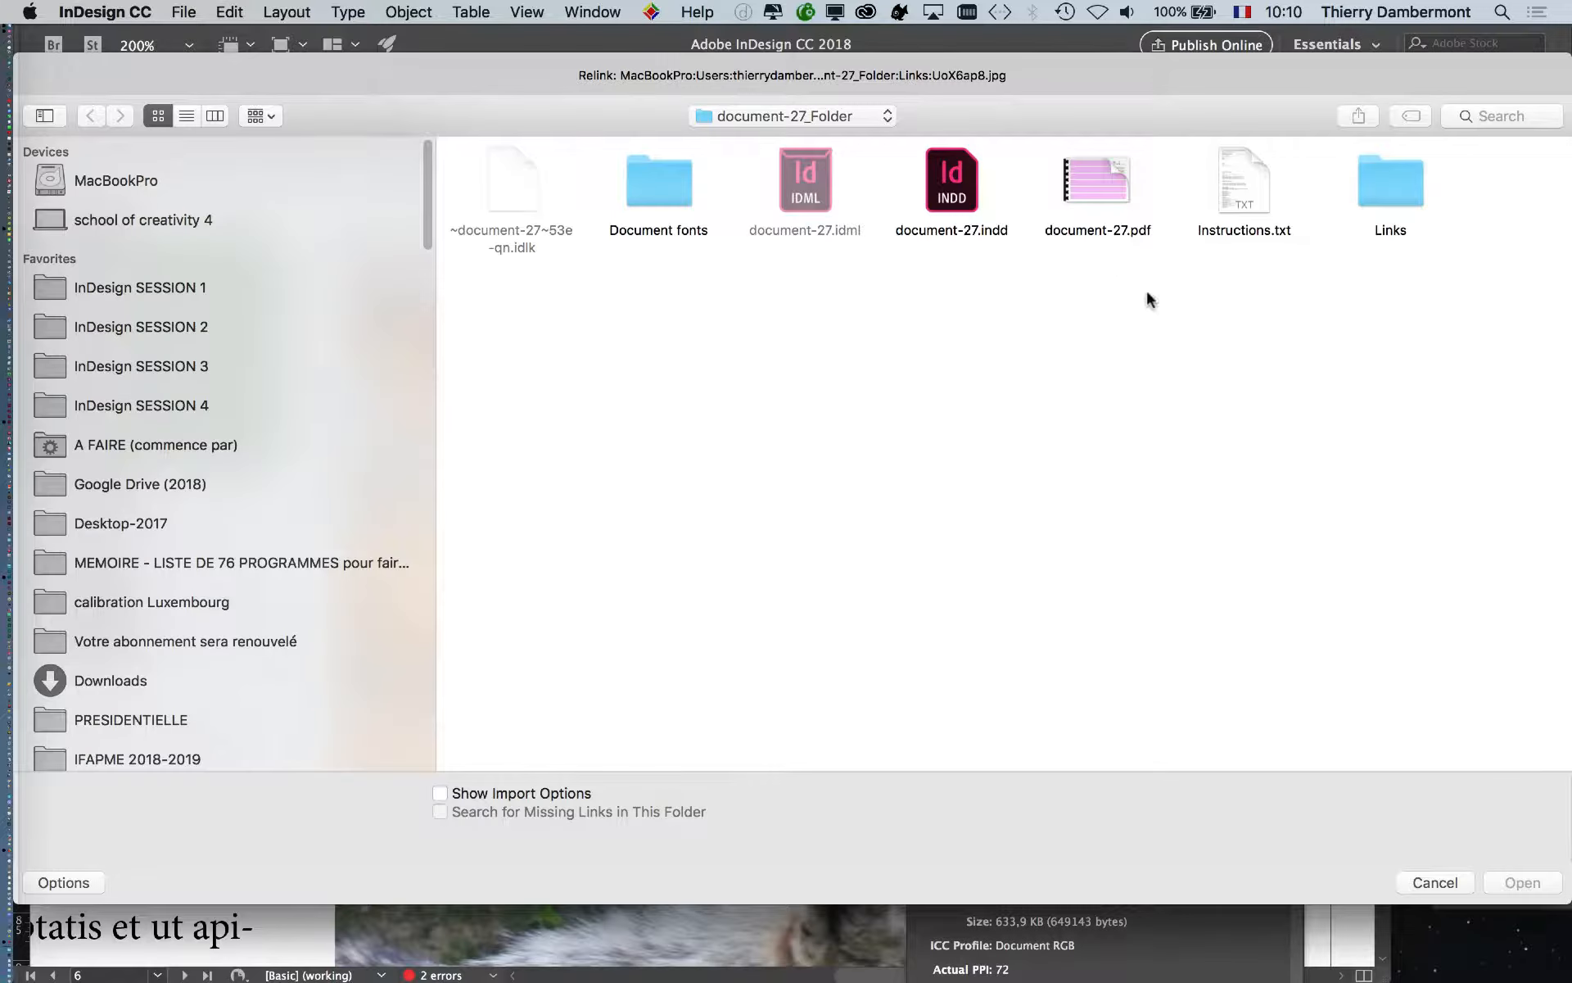
{"action": "left_click", "coordinate": [1389, 194]}
{"action": "double_click", "coordinate": [1390, 194]}
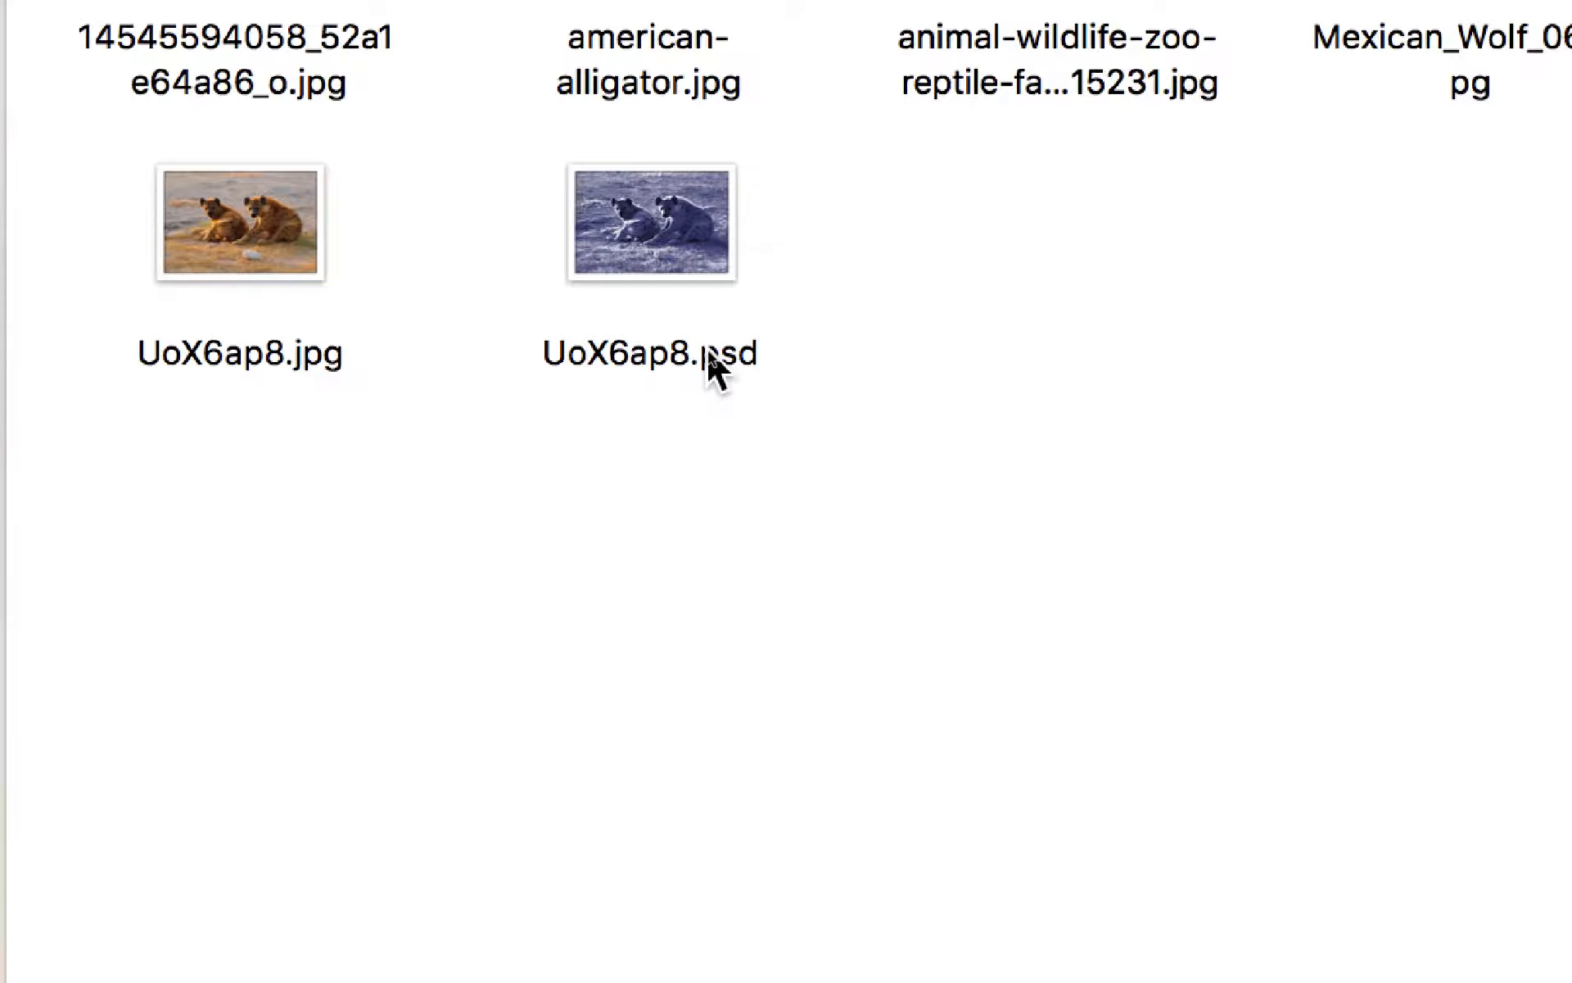
{"action": "left_click", "coordinate": [697, 311]}
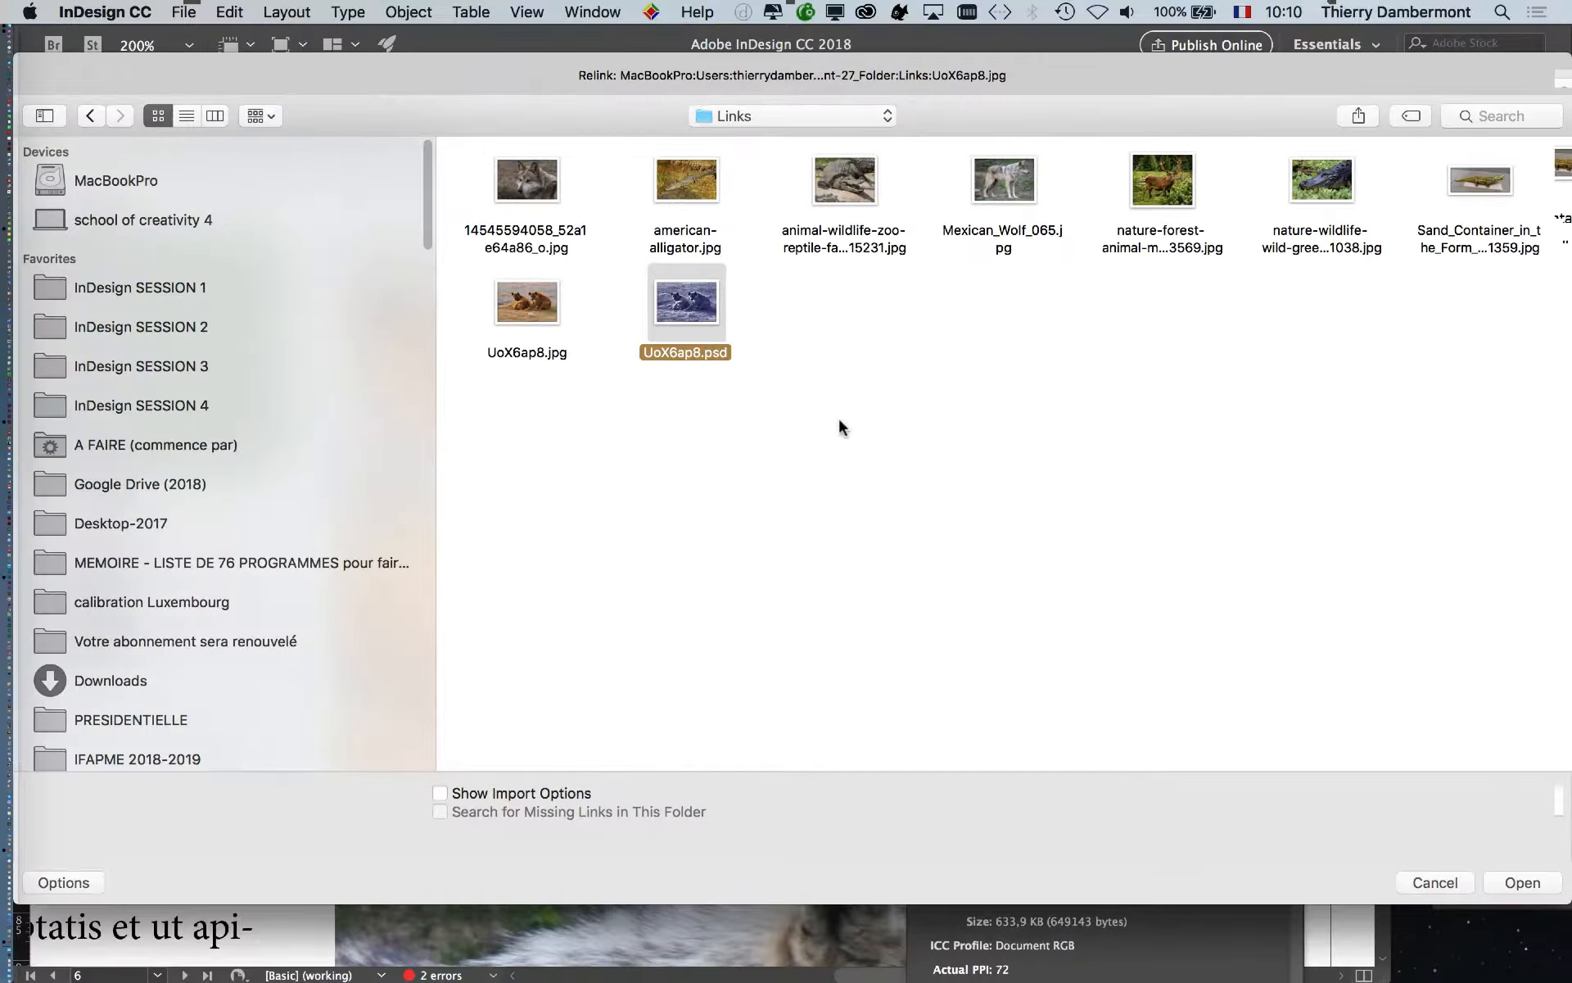
{"action": "left_click", "coordinate": [1528, 884]}
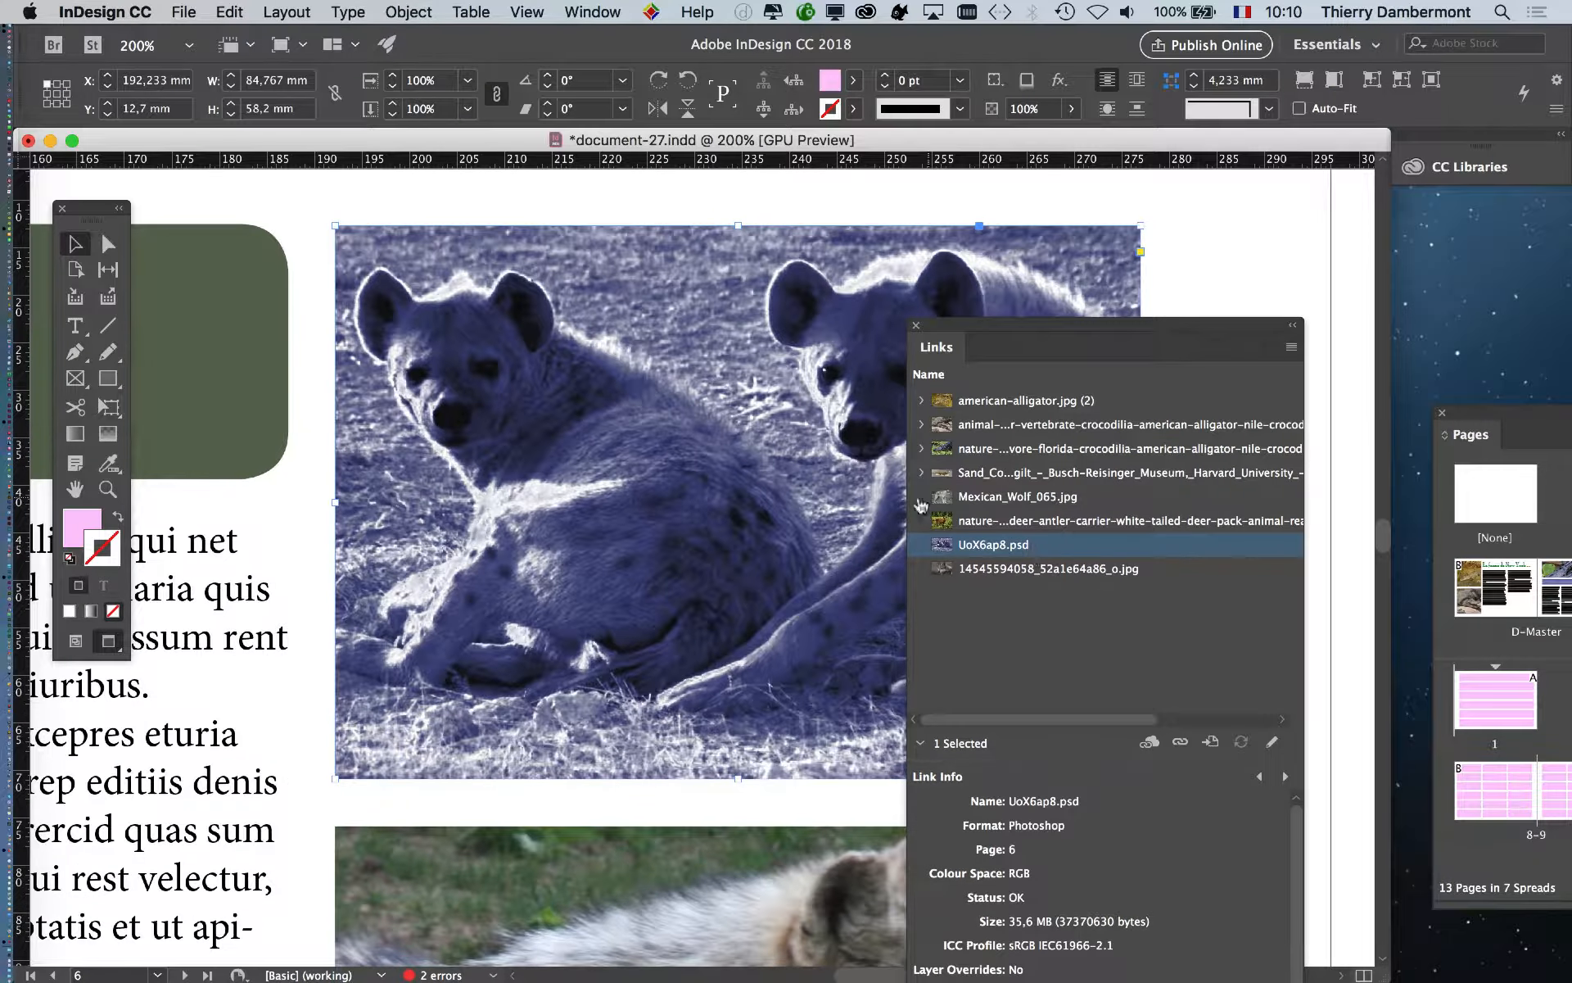
{"action": "key", "text": "super+Tab"}
- Bring Photoshop forward, hide other apps, and check the UoX6ap8.psd layers
{"action": "left_click", "coordinate": [540, 511]}
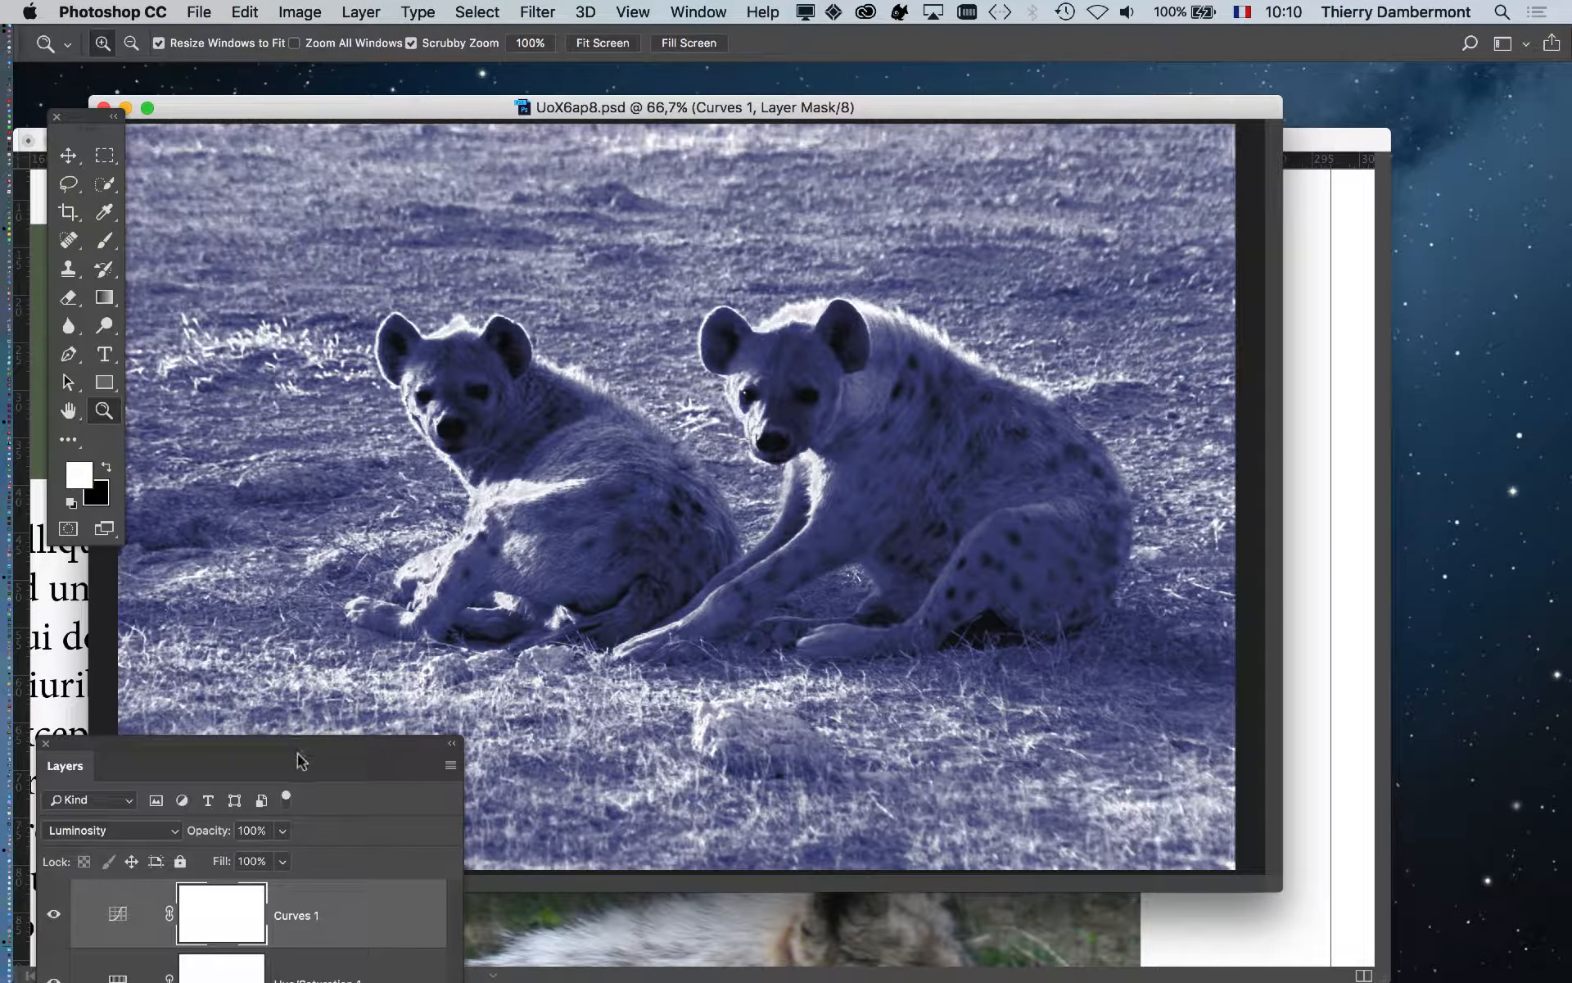
{"action": "key", "text": "super+alt+h"}
{"action": "left_click_drag", "start_coordinate": [301, 758], "coordinate": [1259, 94]}
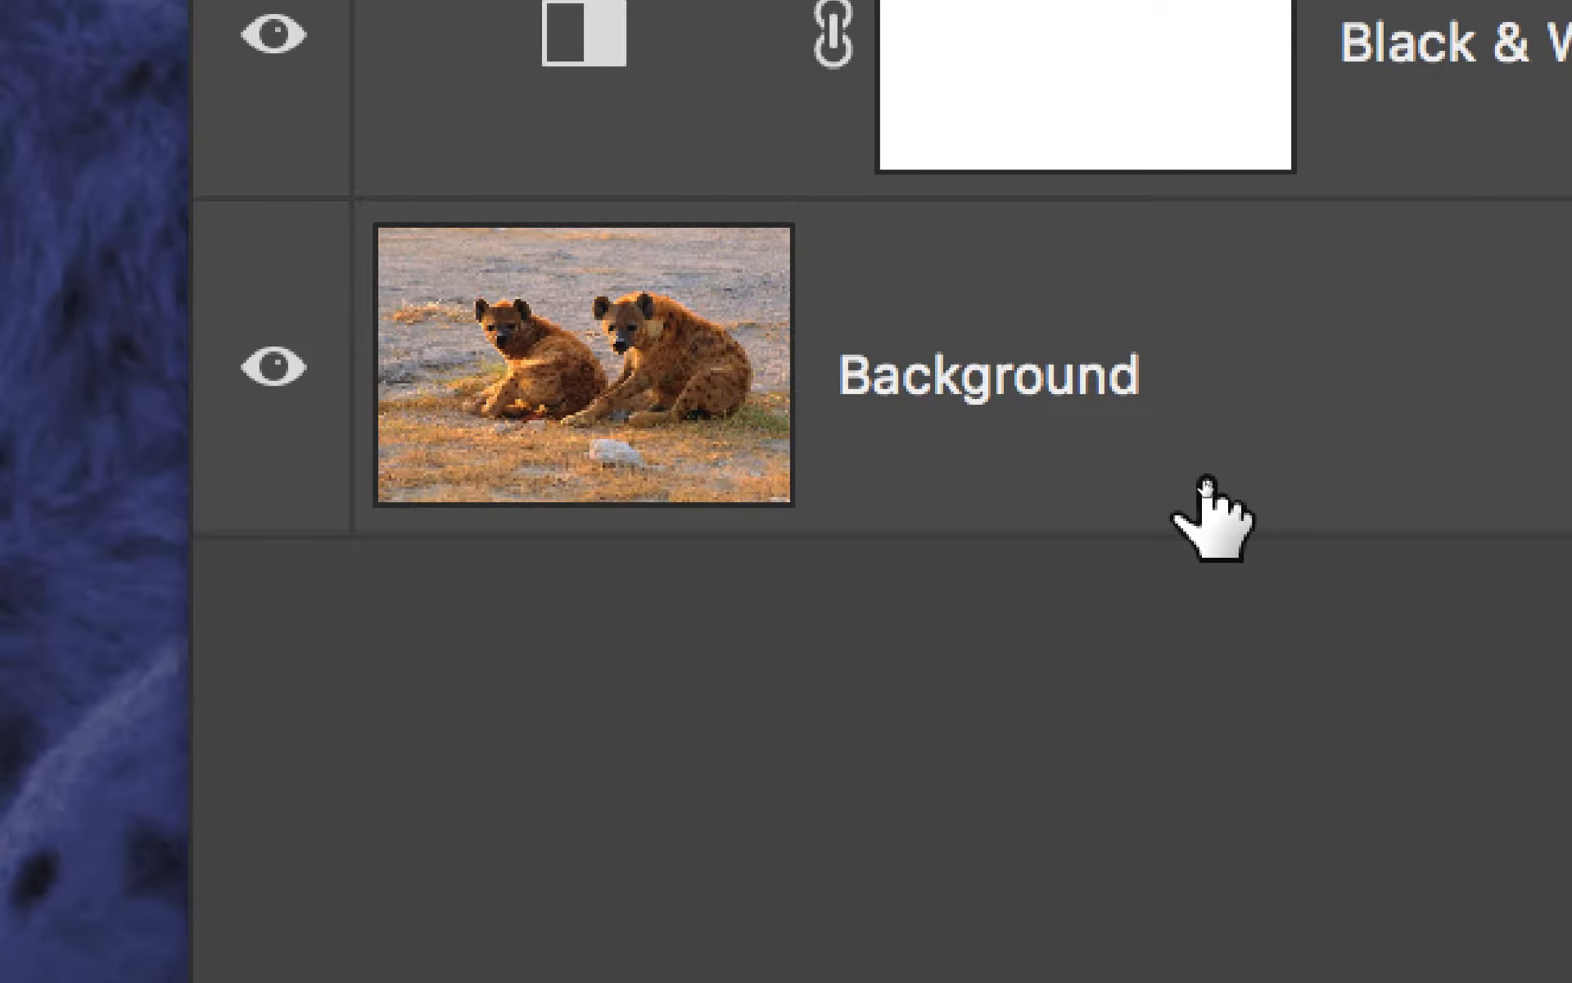
{"action": "left_click", "coordinate": [1208, 516]}
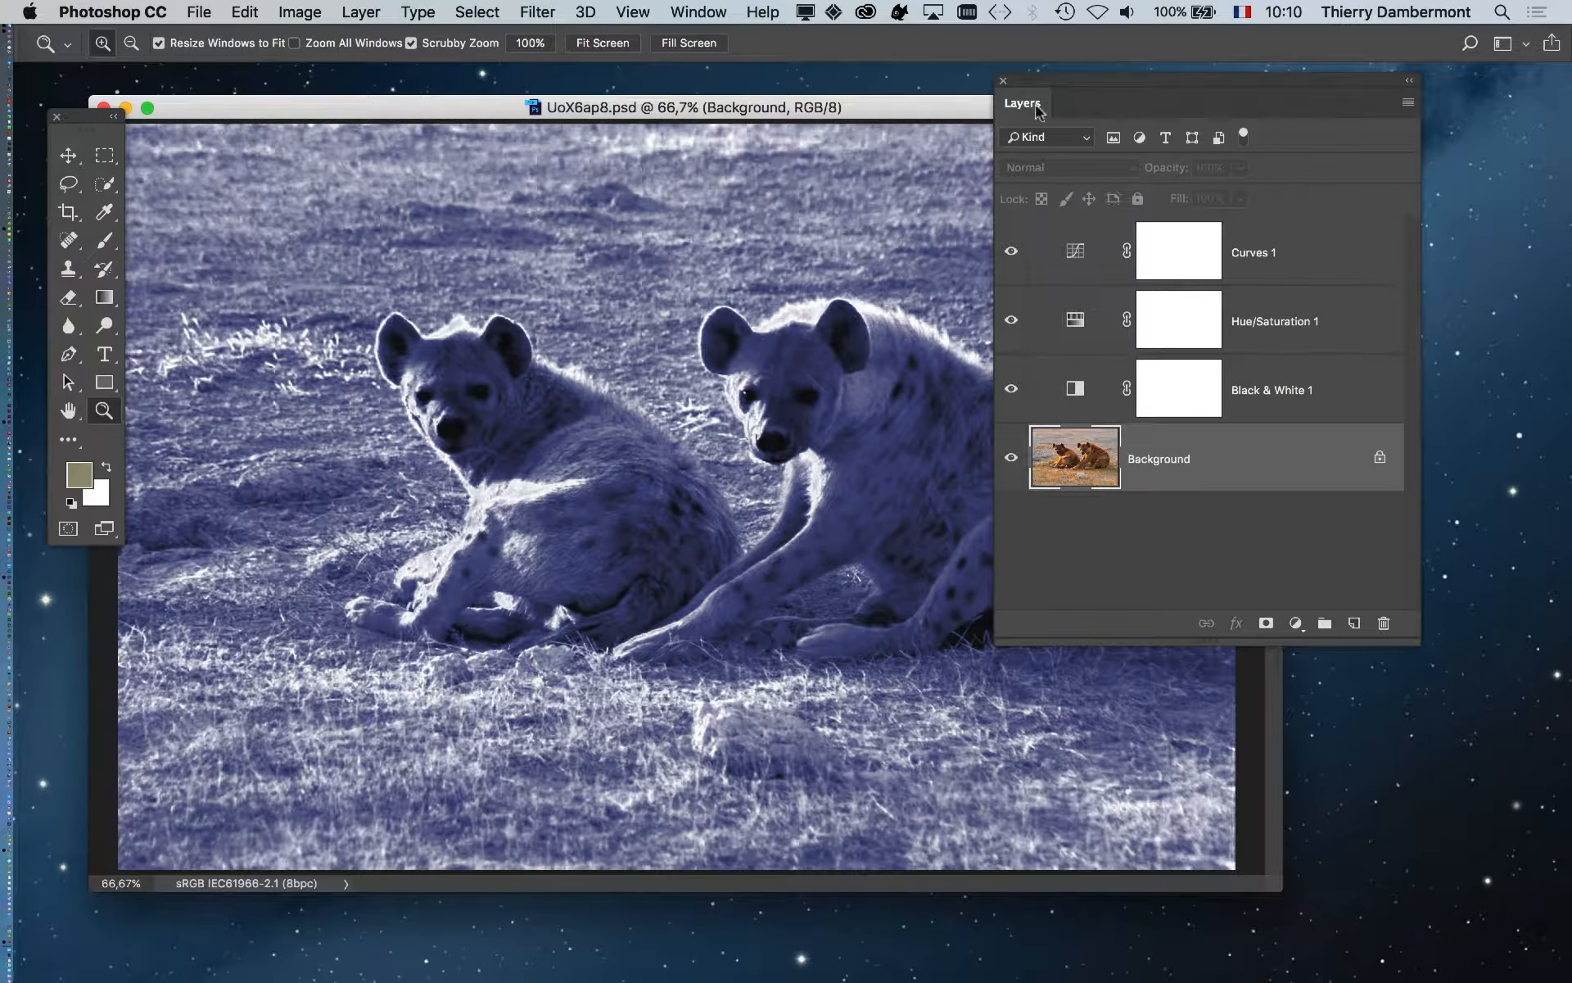
{"action": "left_click", "coordinate": [1003, 81]}
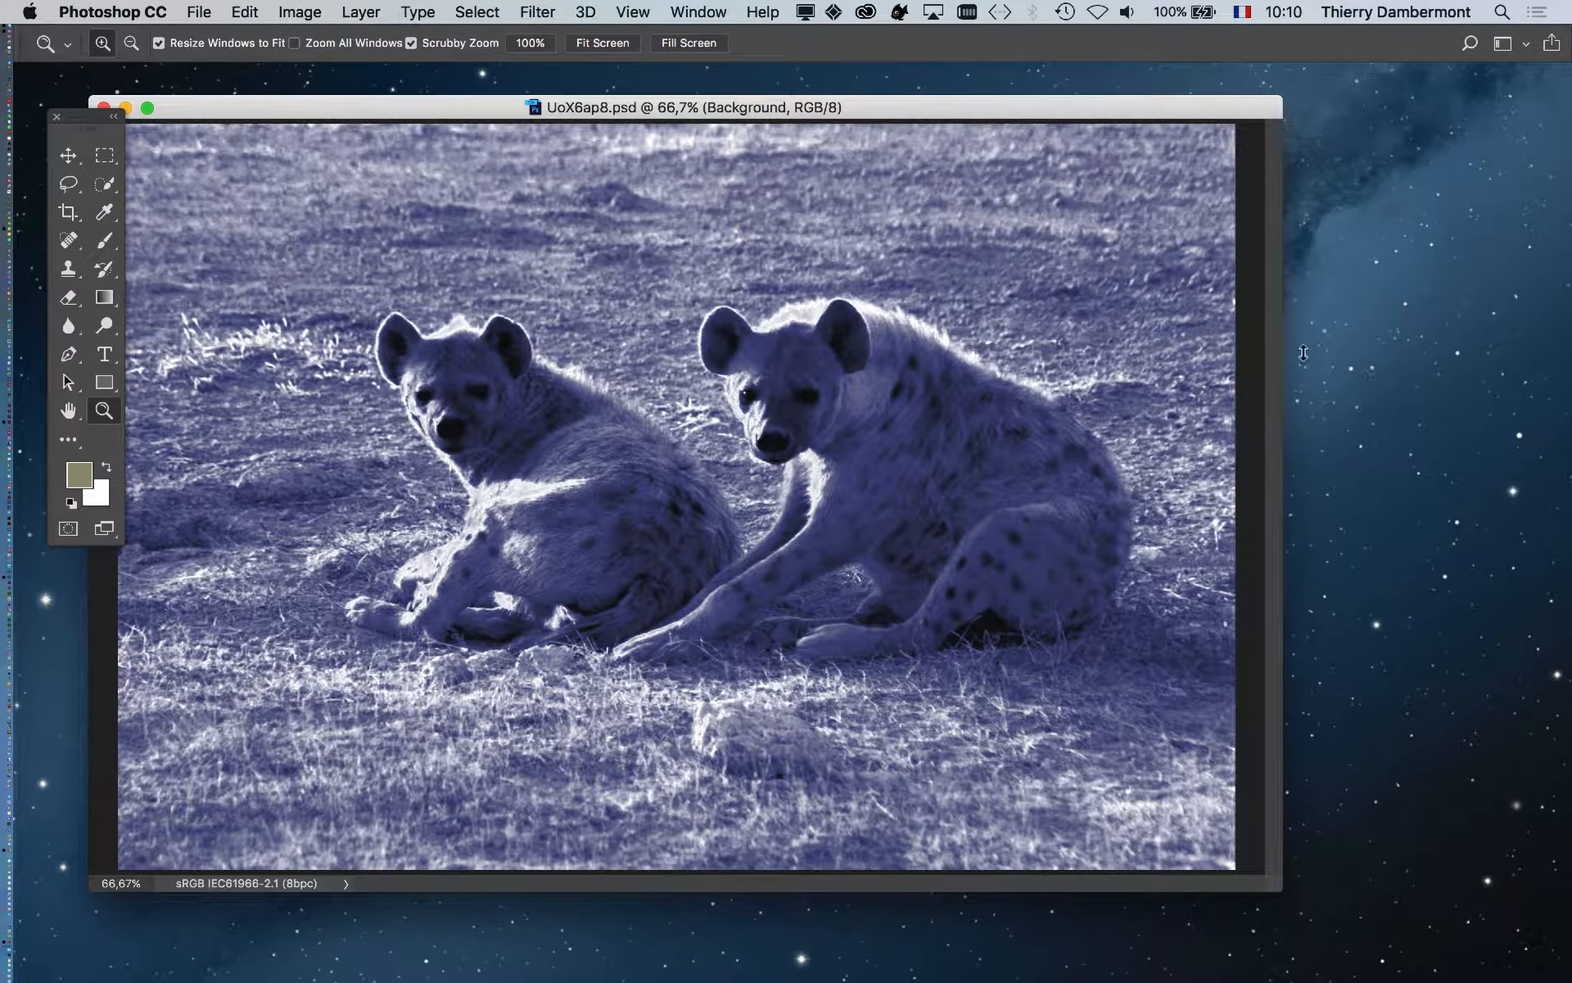
- Review the blue-toned hyenas in the InDesign layout, then return to Photoshop
{"action": "key", "text": "super+Tab"}
{"action": "mouse_move", "coordinate": [527, 516]}
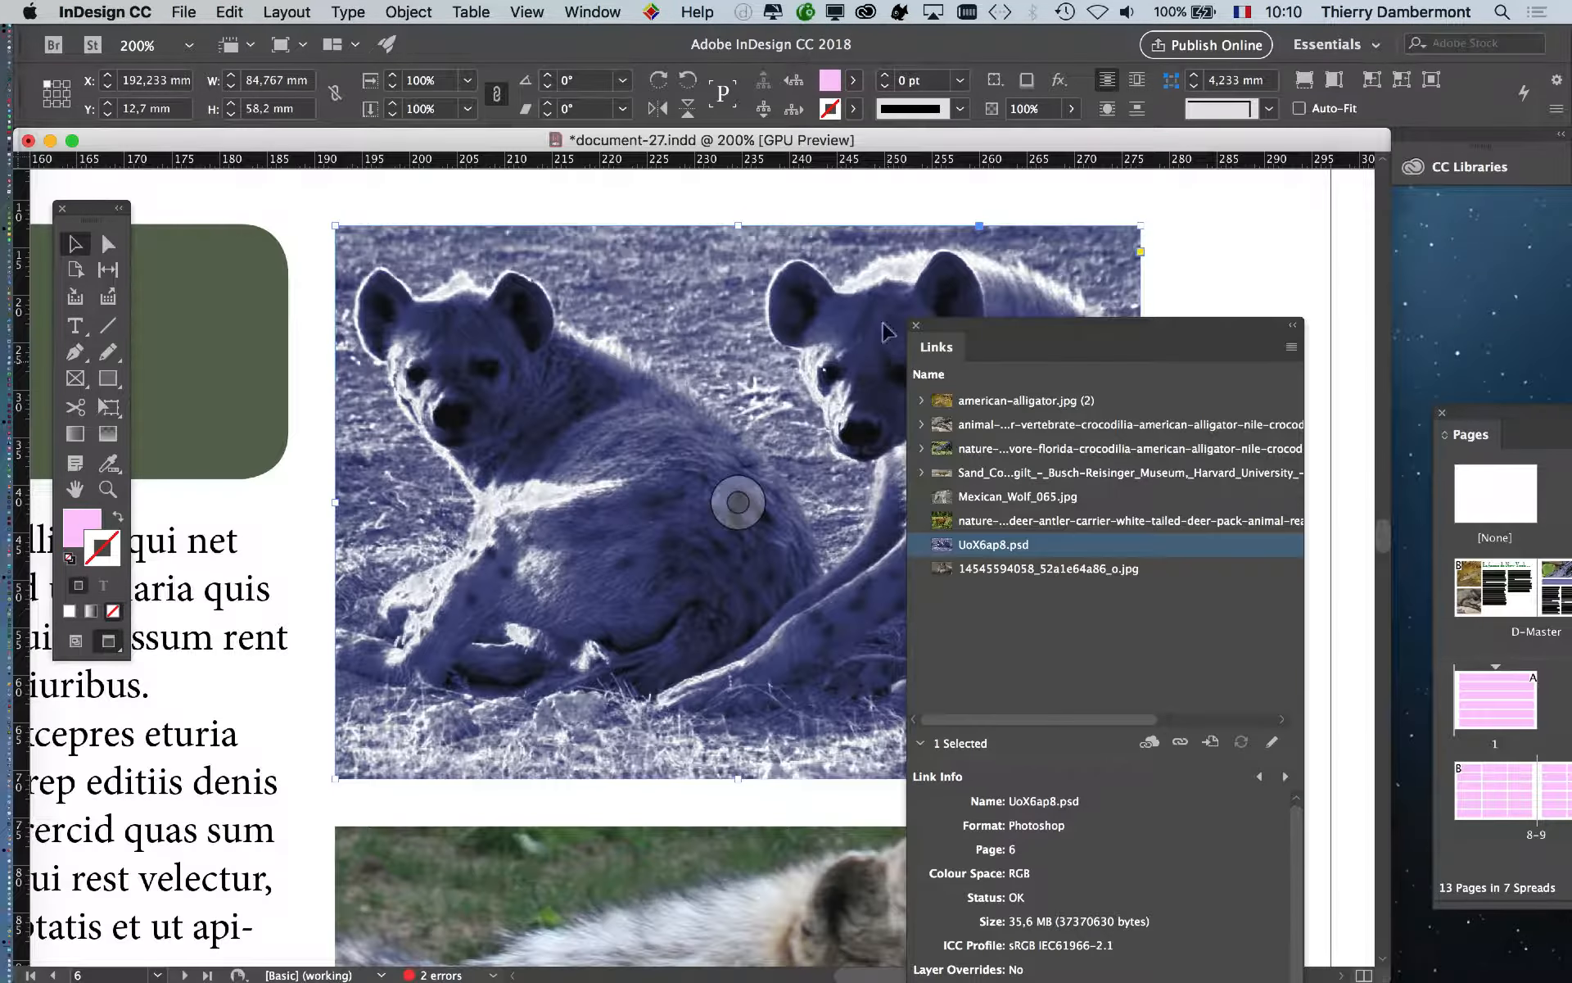
{"action": "left_click_drag", "start_coordinate": [962, 325], "coordinate": [1230, 305]}
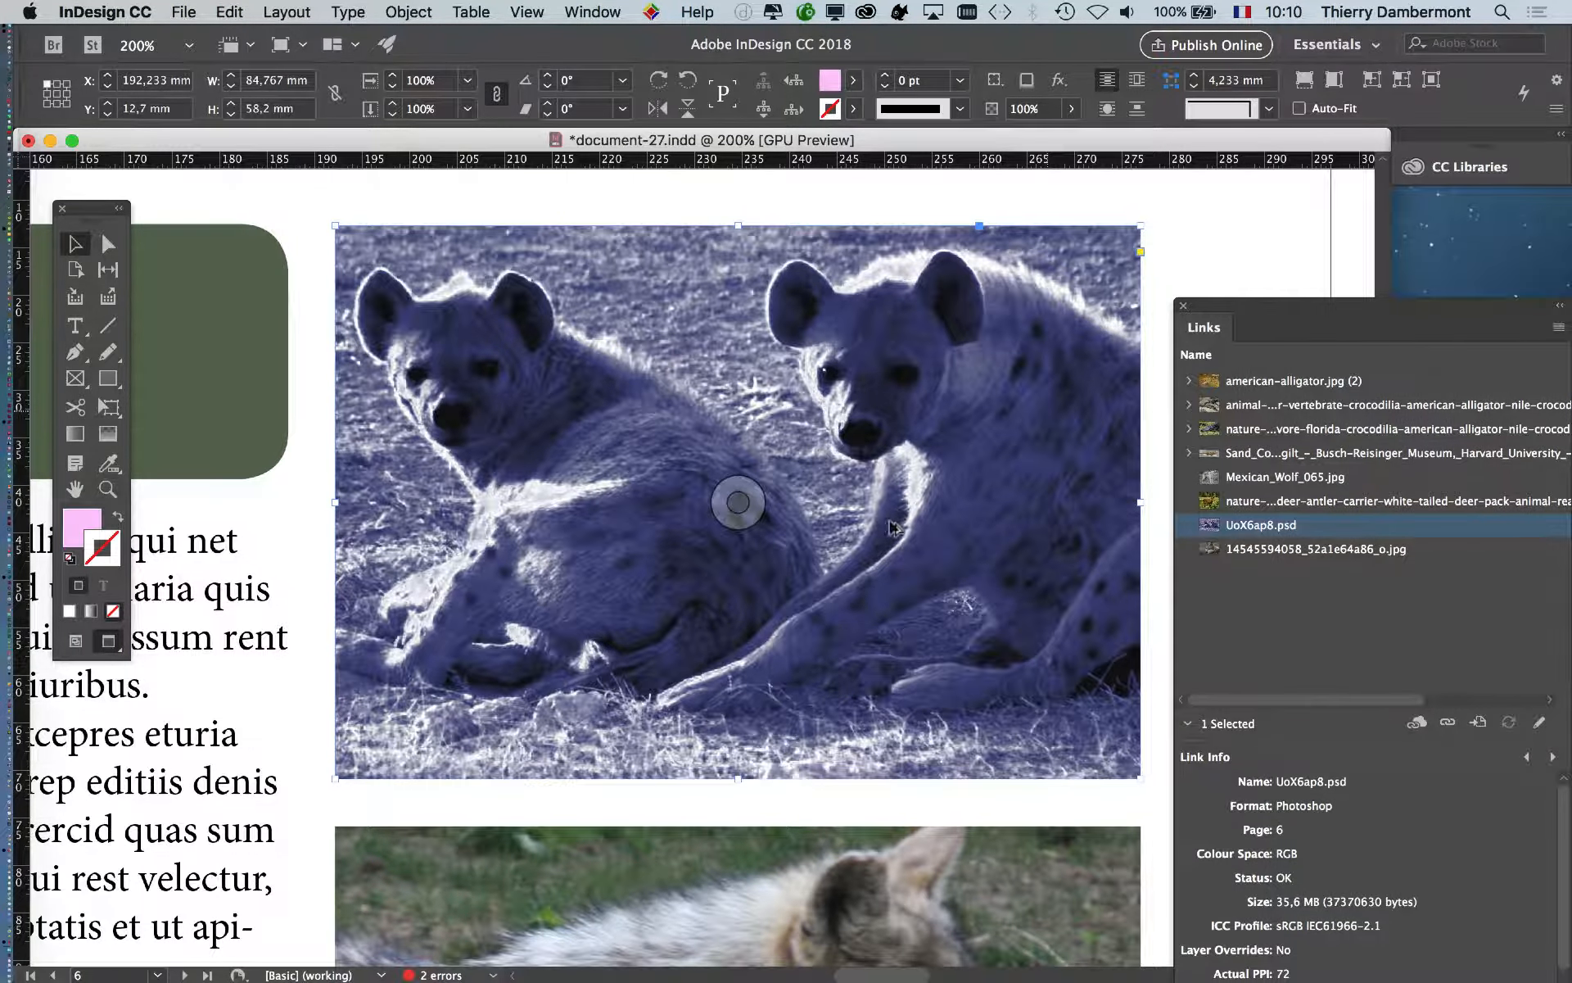
{"action": "scroll", "coordinate": [893, 534], "scroll_direction": "down", "scroll_amount": 2}
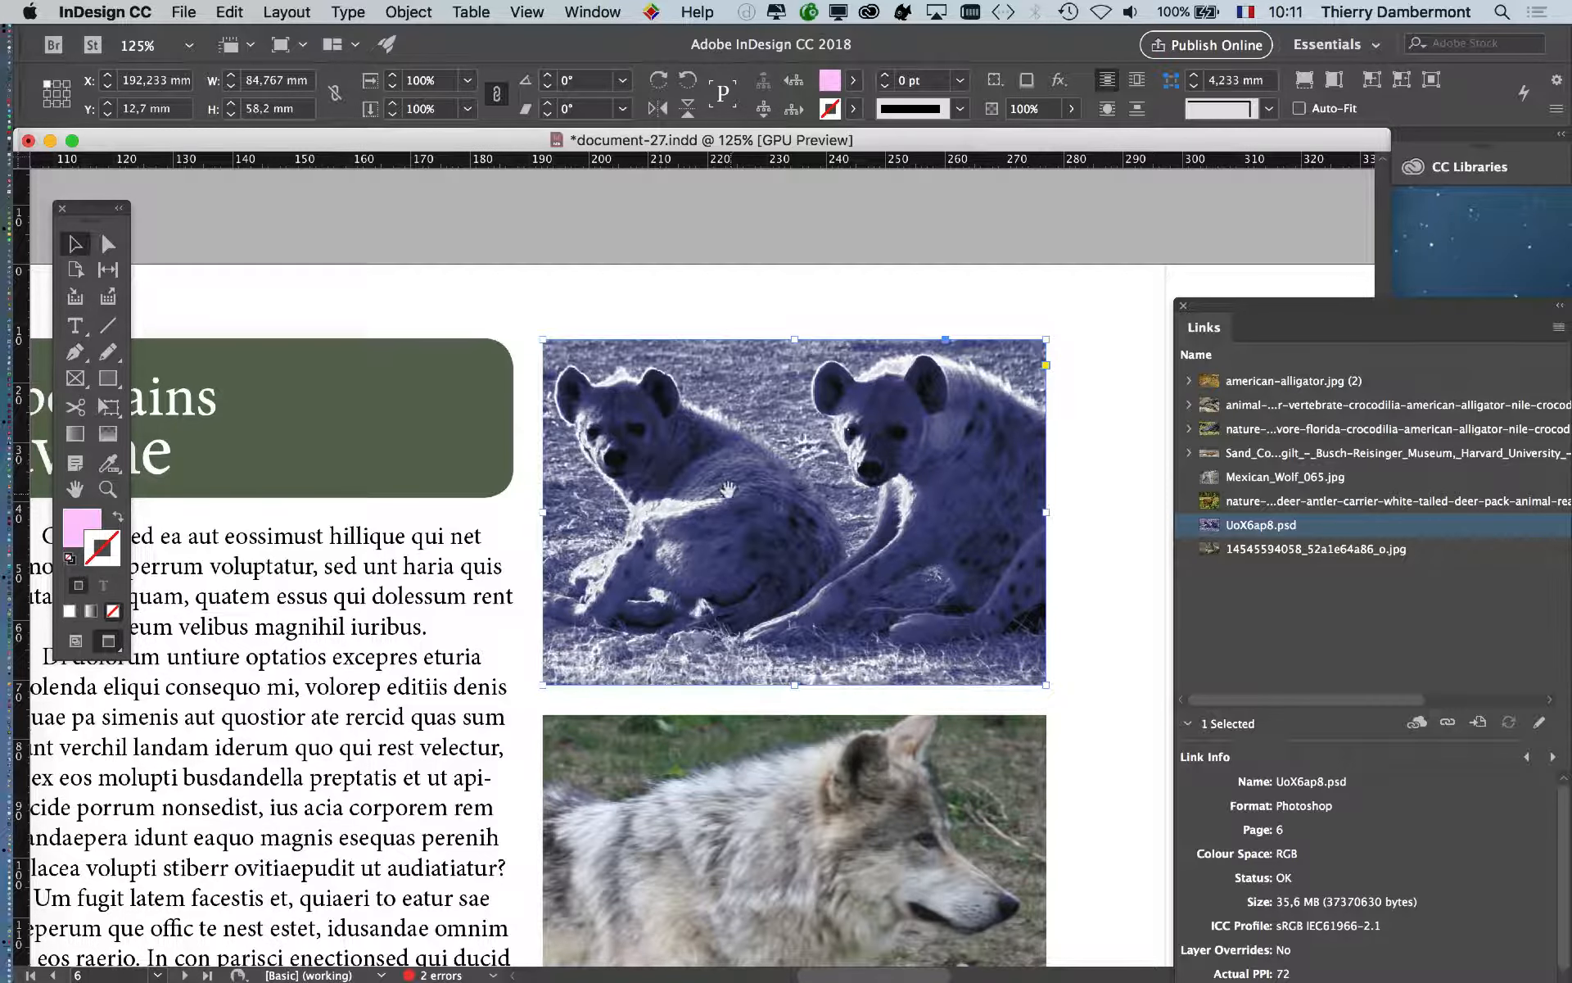
{"action": "left_click_drag", "start_coordinate": [778, 543], "coordinate": [565, 421]}
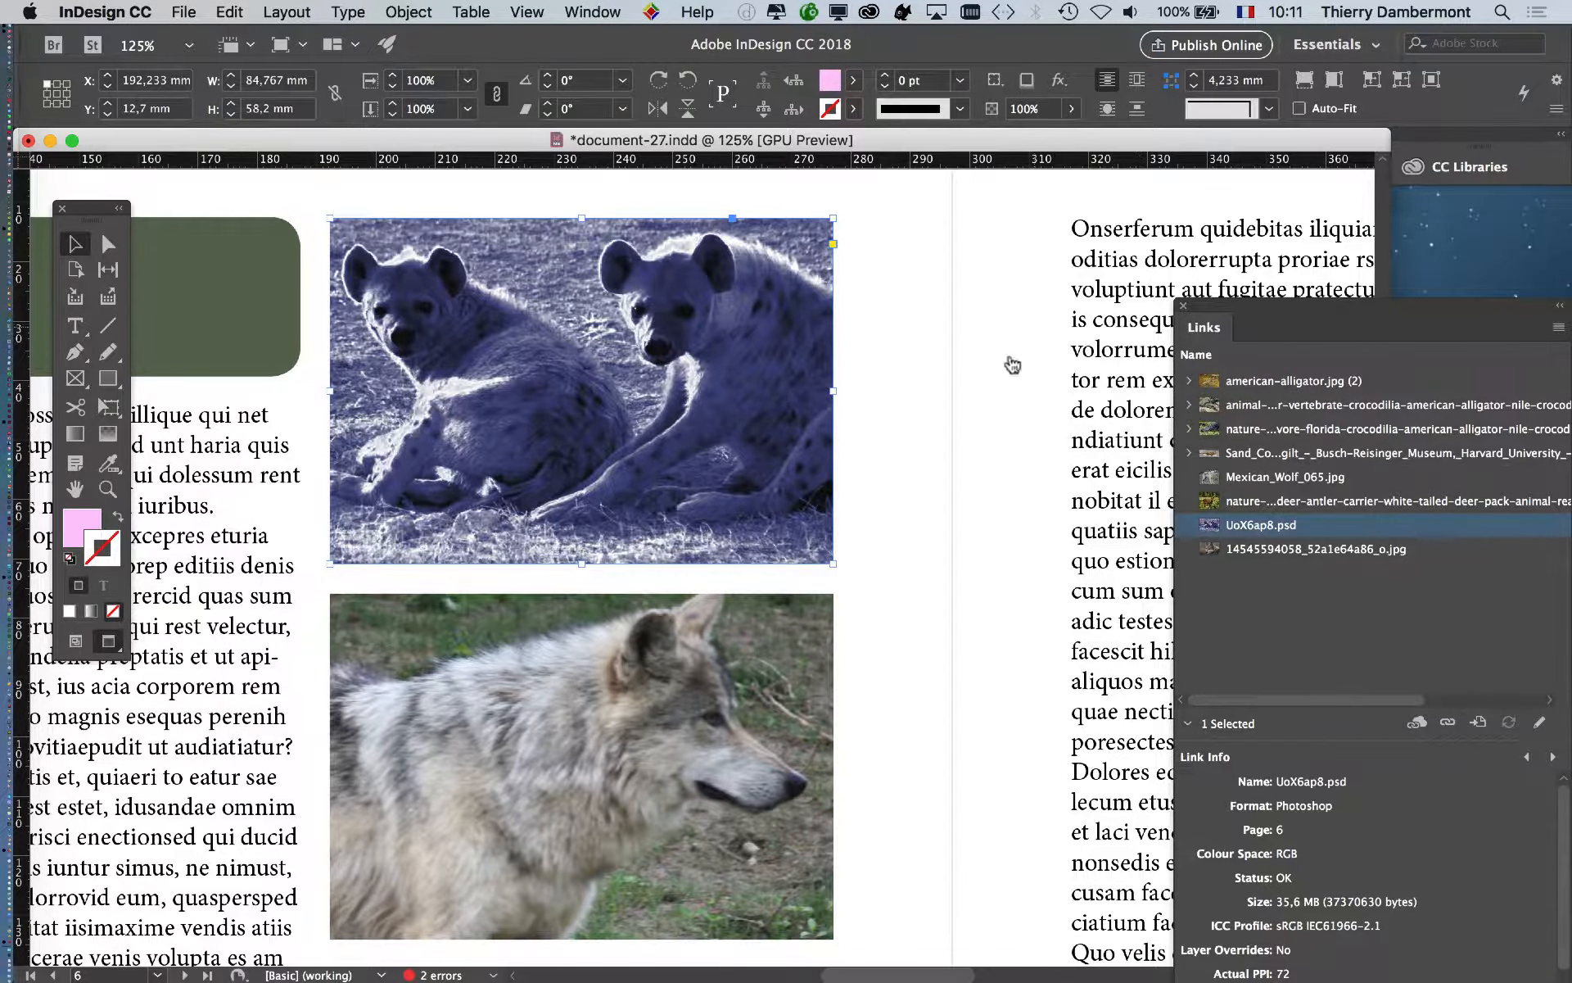
{"action": "key", "text": "super+Tab"}
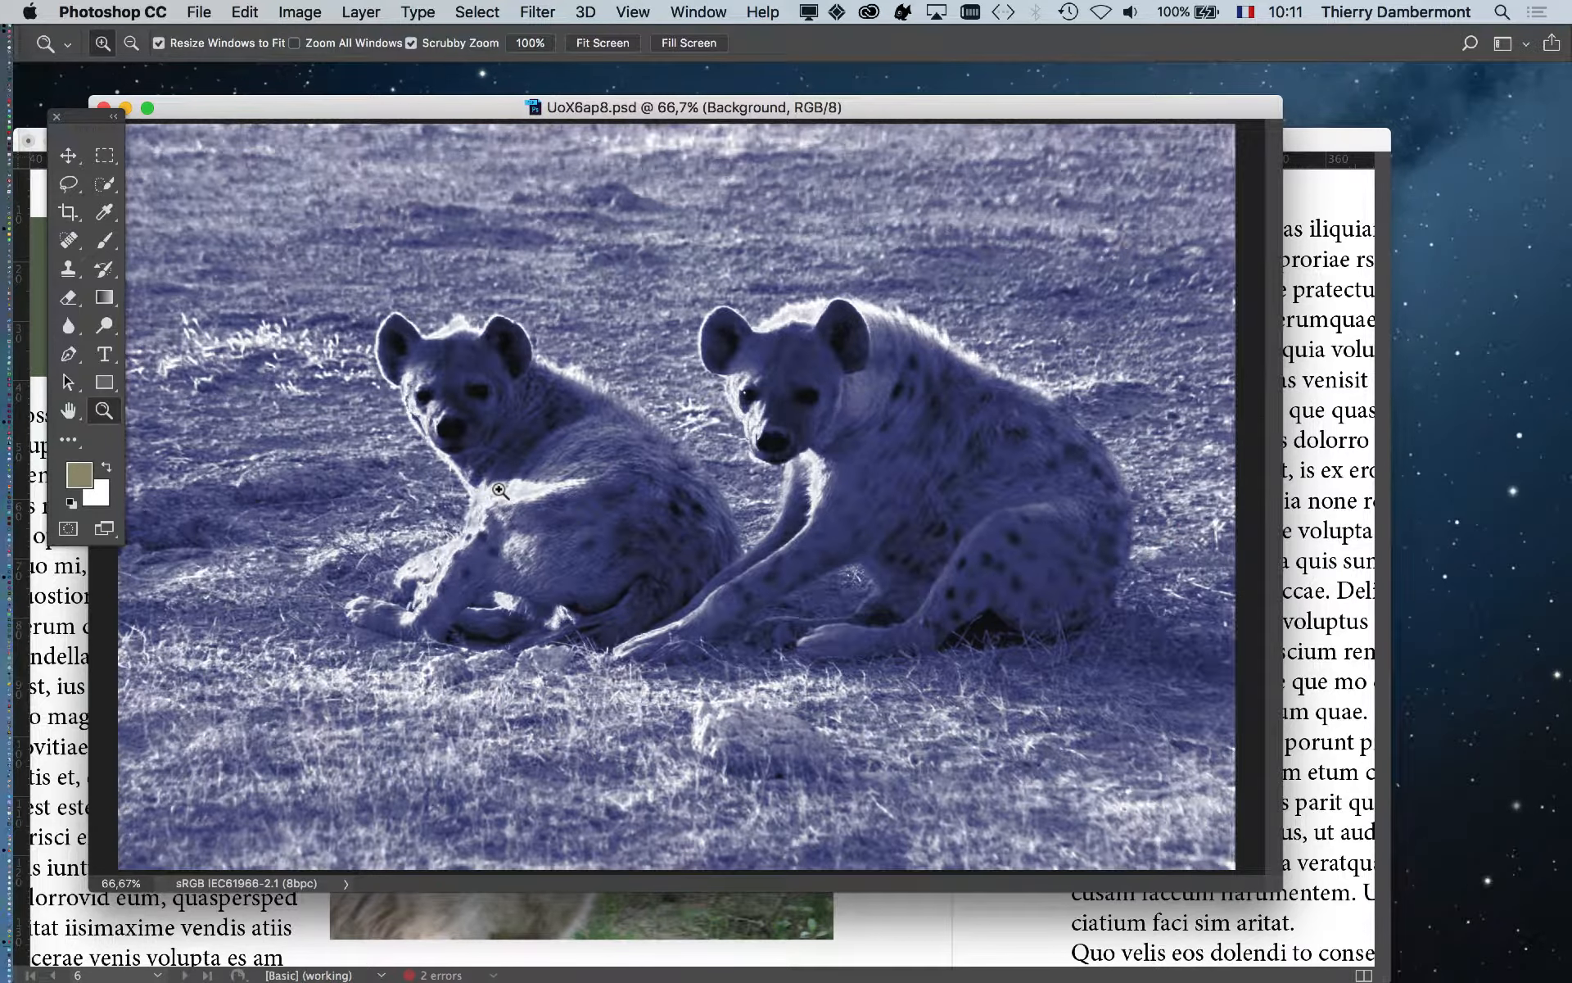
- Drag the Hue/Saturation 1 Hue to 147 for a green tint and save the PSD
{"action": "key", "text": "super+alt+h"}
{"action": "left_click", "coordinate": [698, 12]}
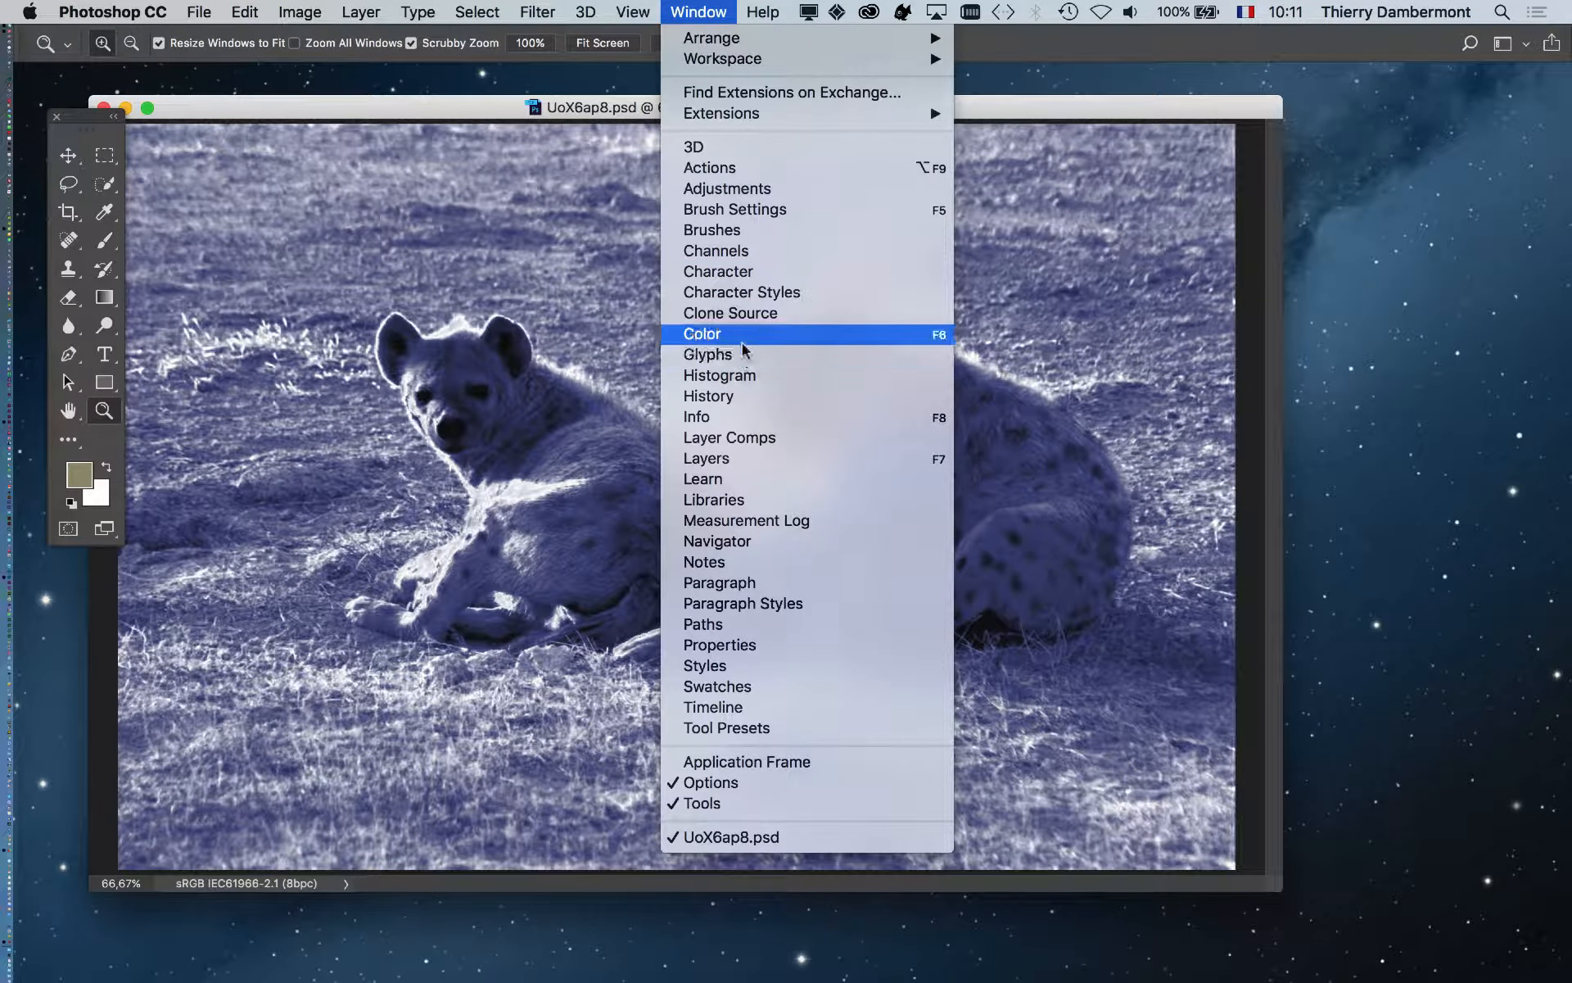
{"action": "left_click", "coordinate": [763, 459]}
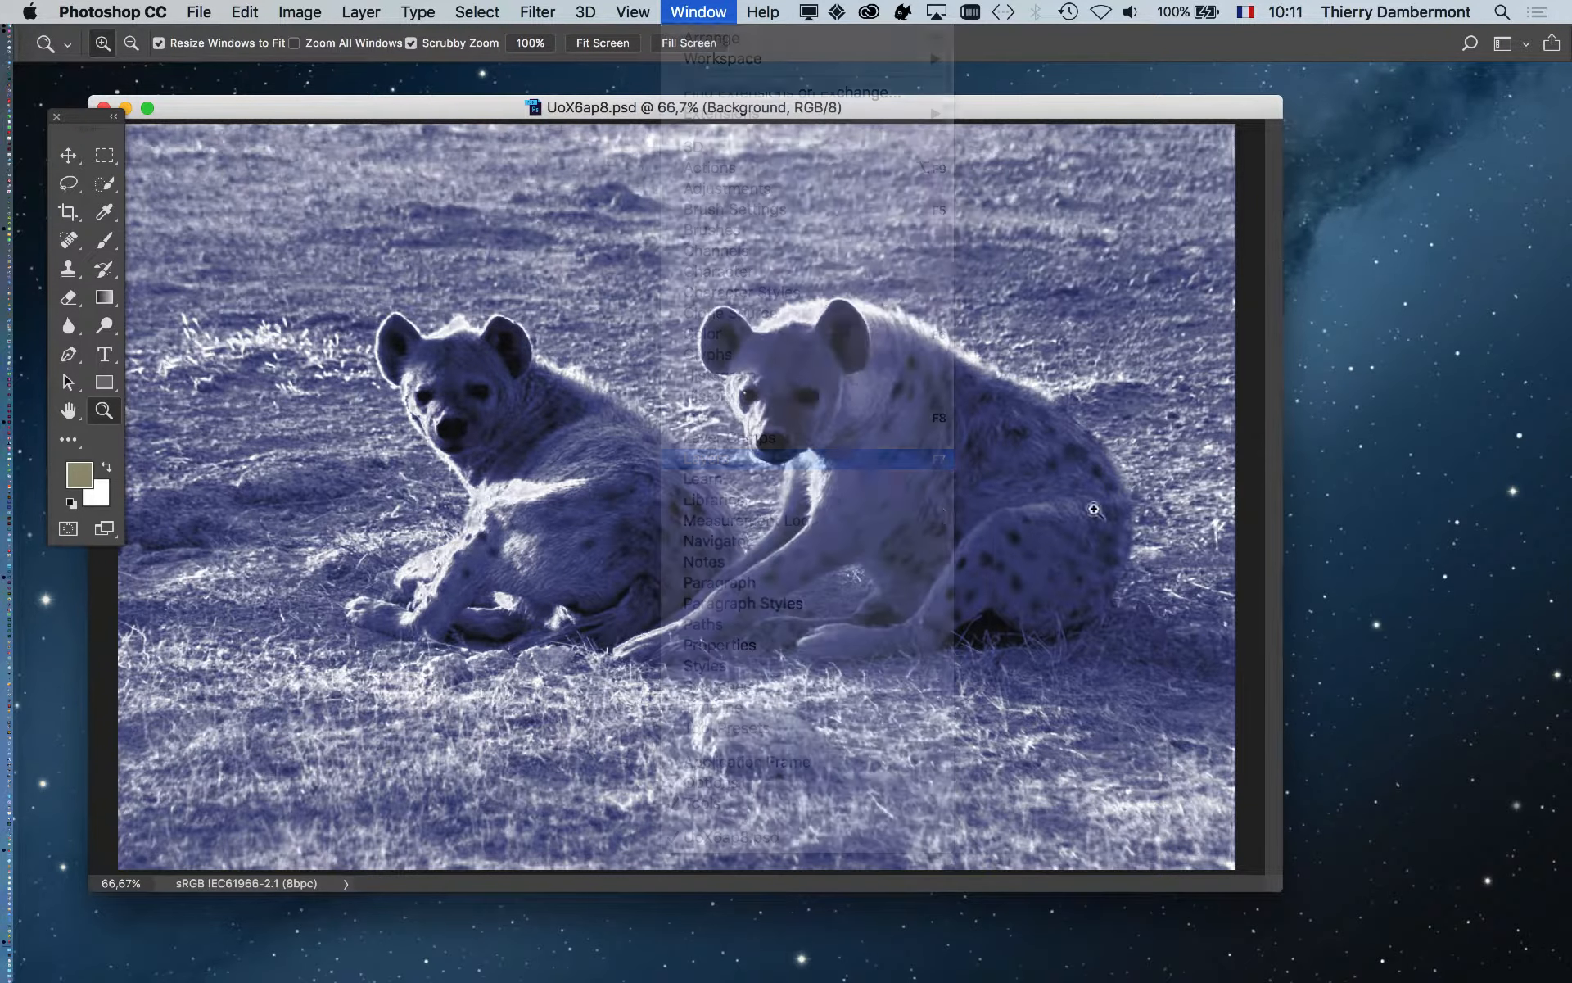
{"action": "left_click", "coordinate": [1078, 320]}
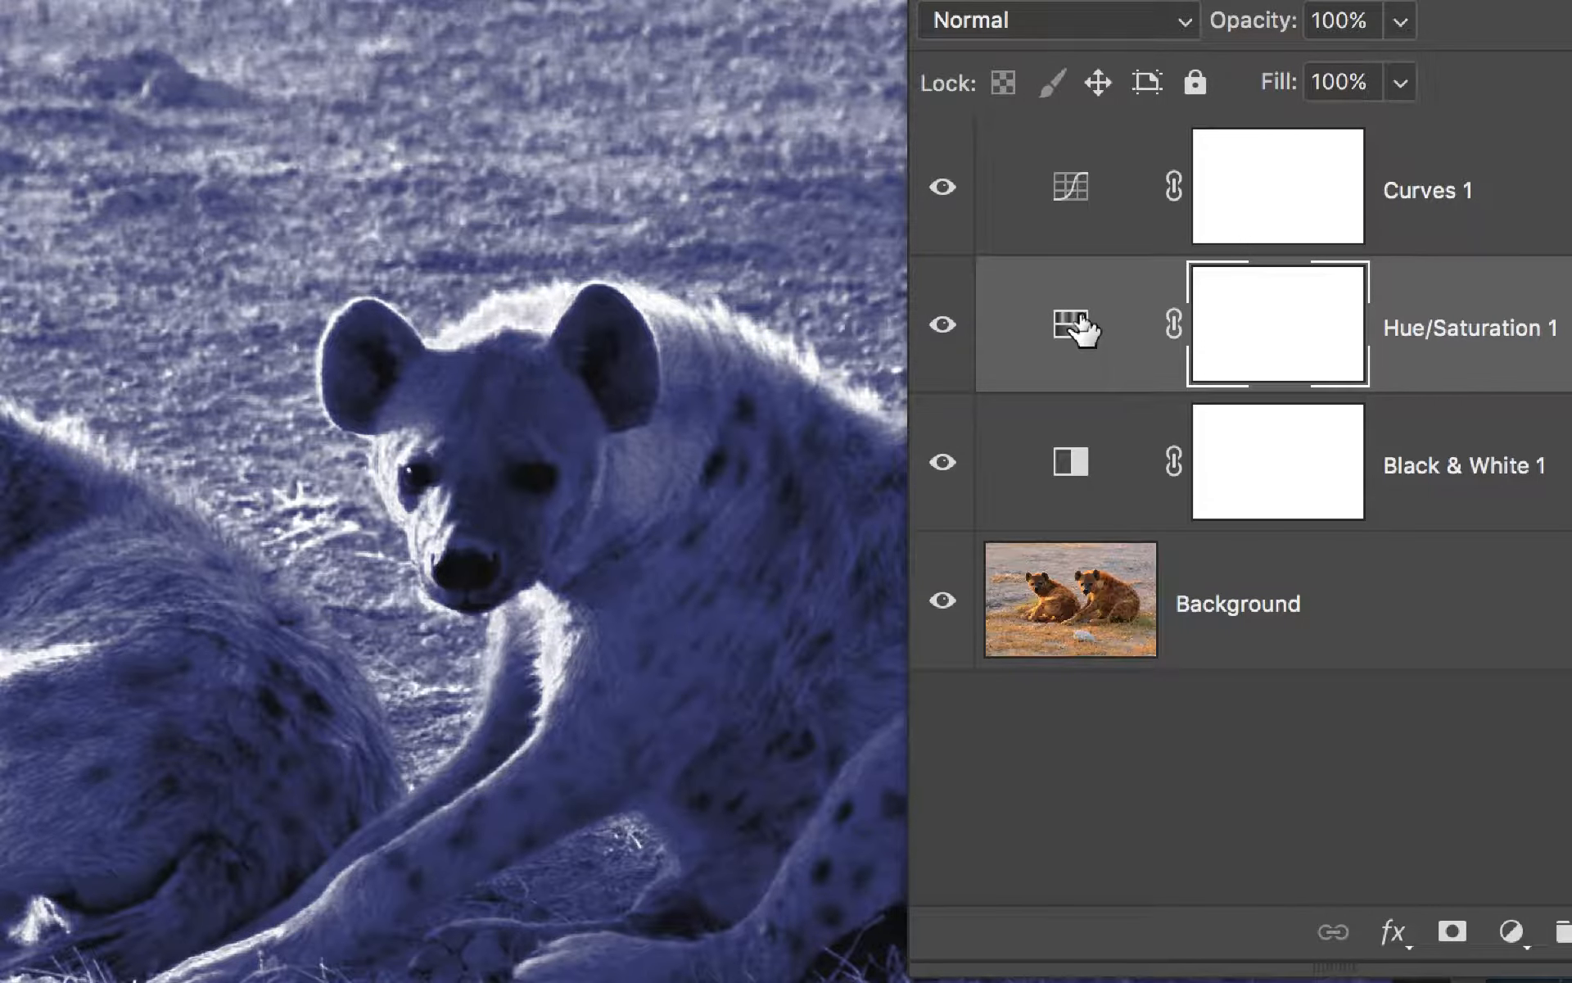
{"action": "double_click", "coordinate": [1080, 326]}
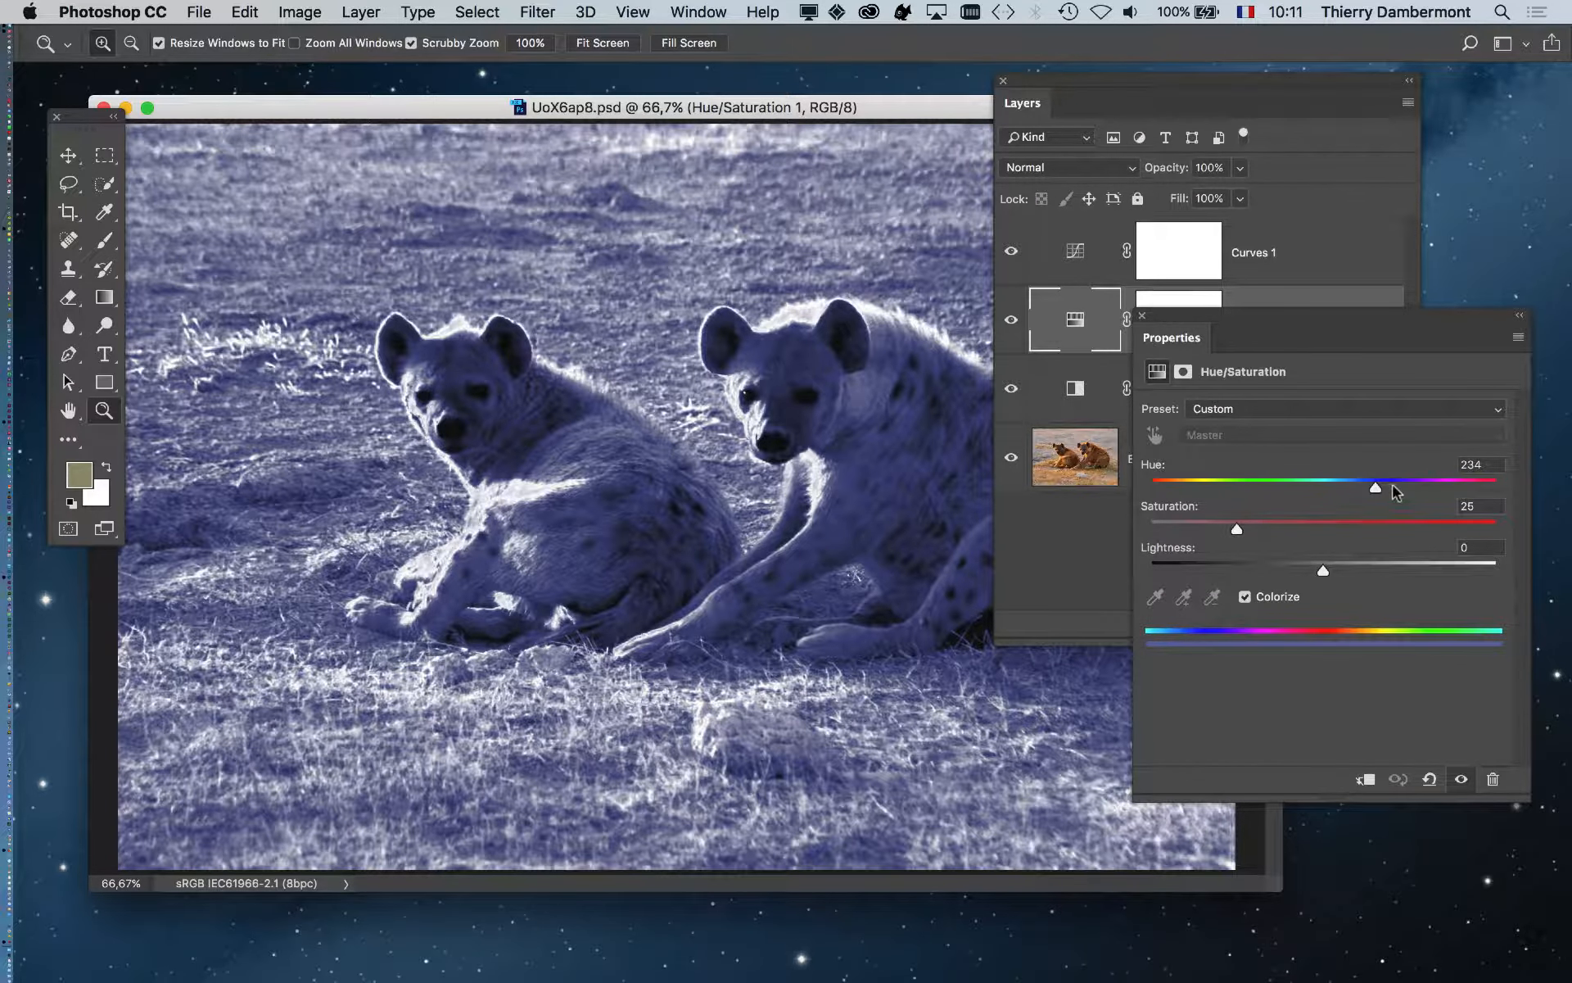
{"action": "left_click_drag", "start_coordinate": [1396, 492], "coordinate": [1221, 528]}
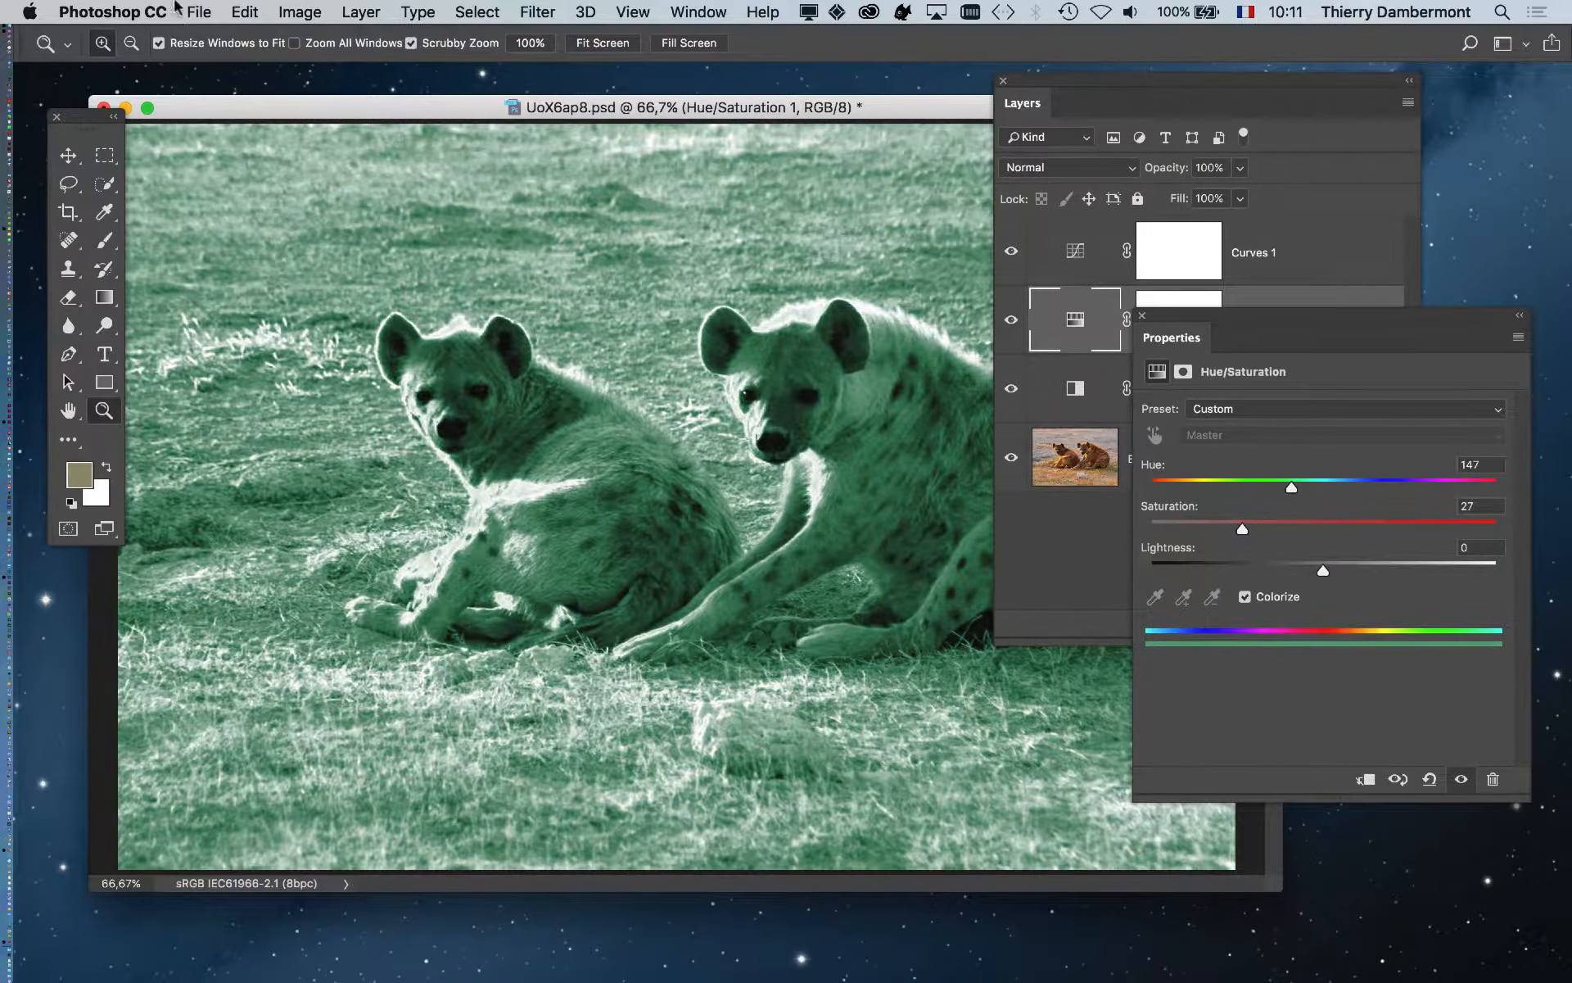
{"action": "left_click", "coordinate": [190, 11]}
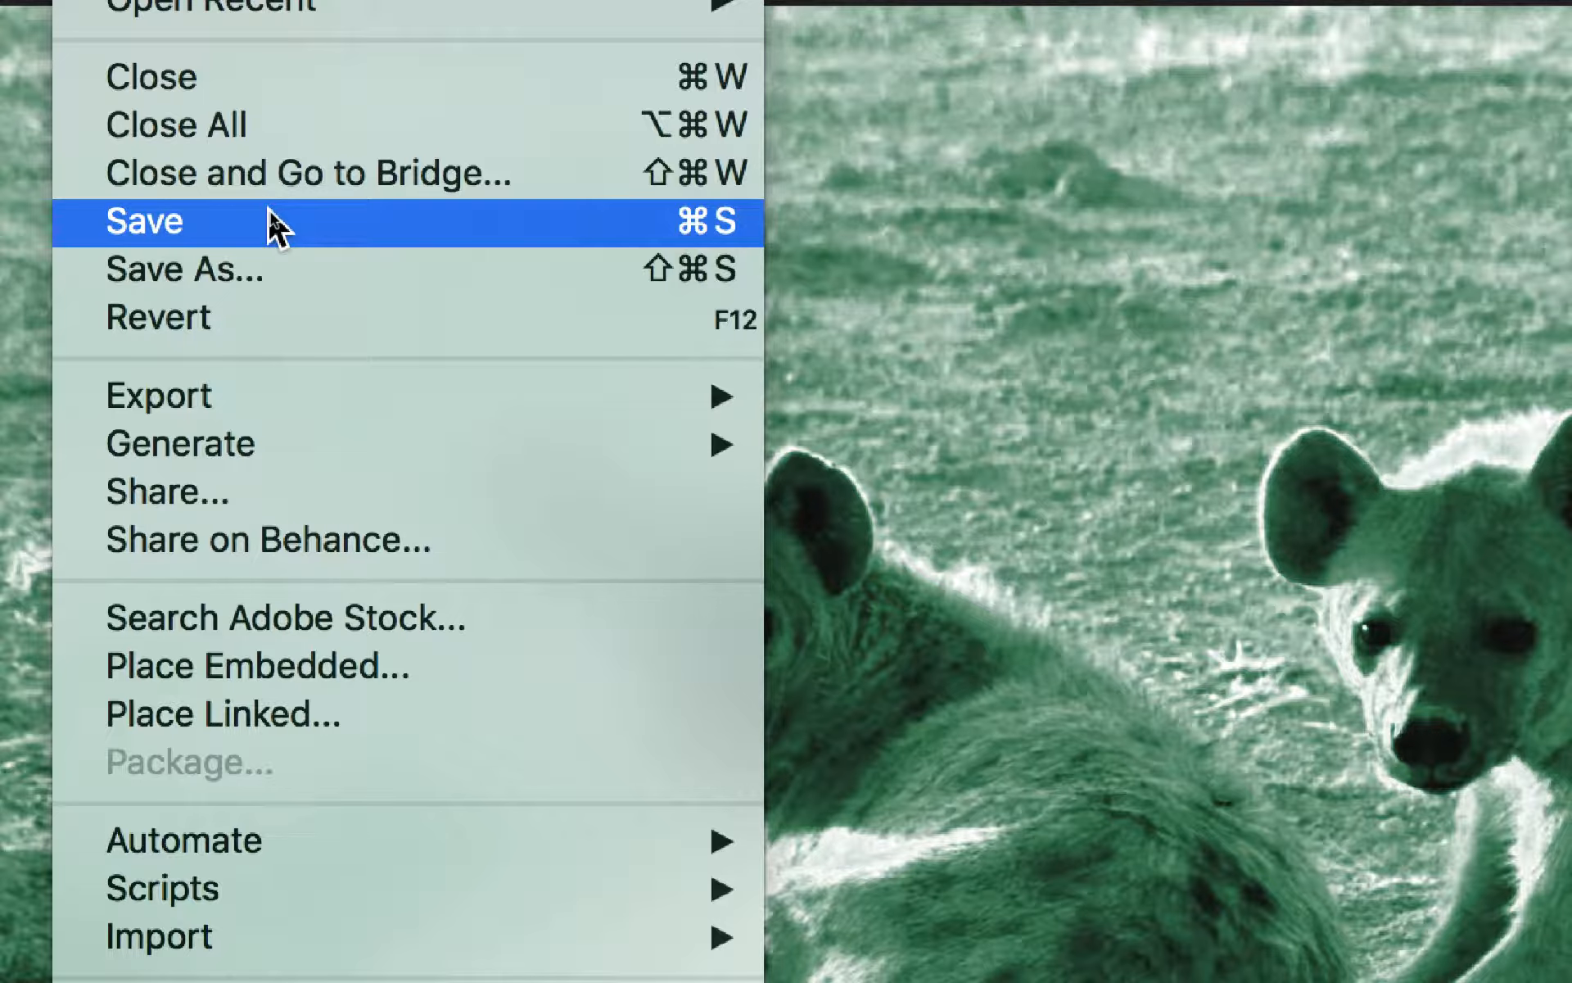
{"action": "left_click", "coordinate": [274, 226]}
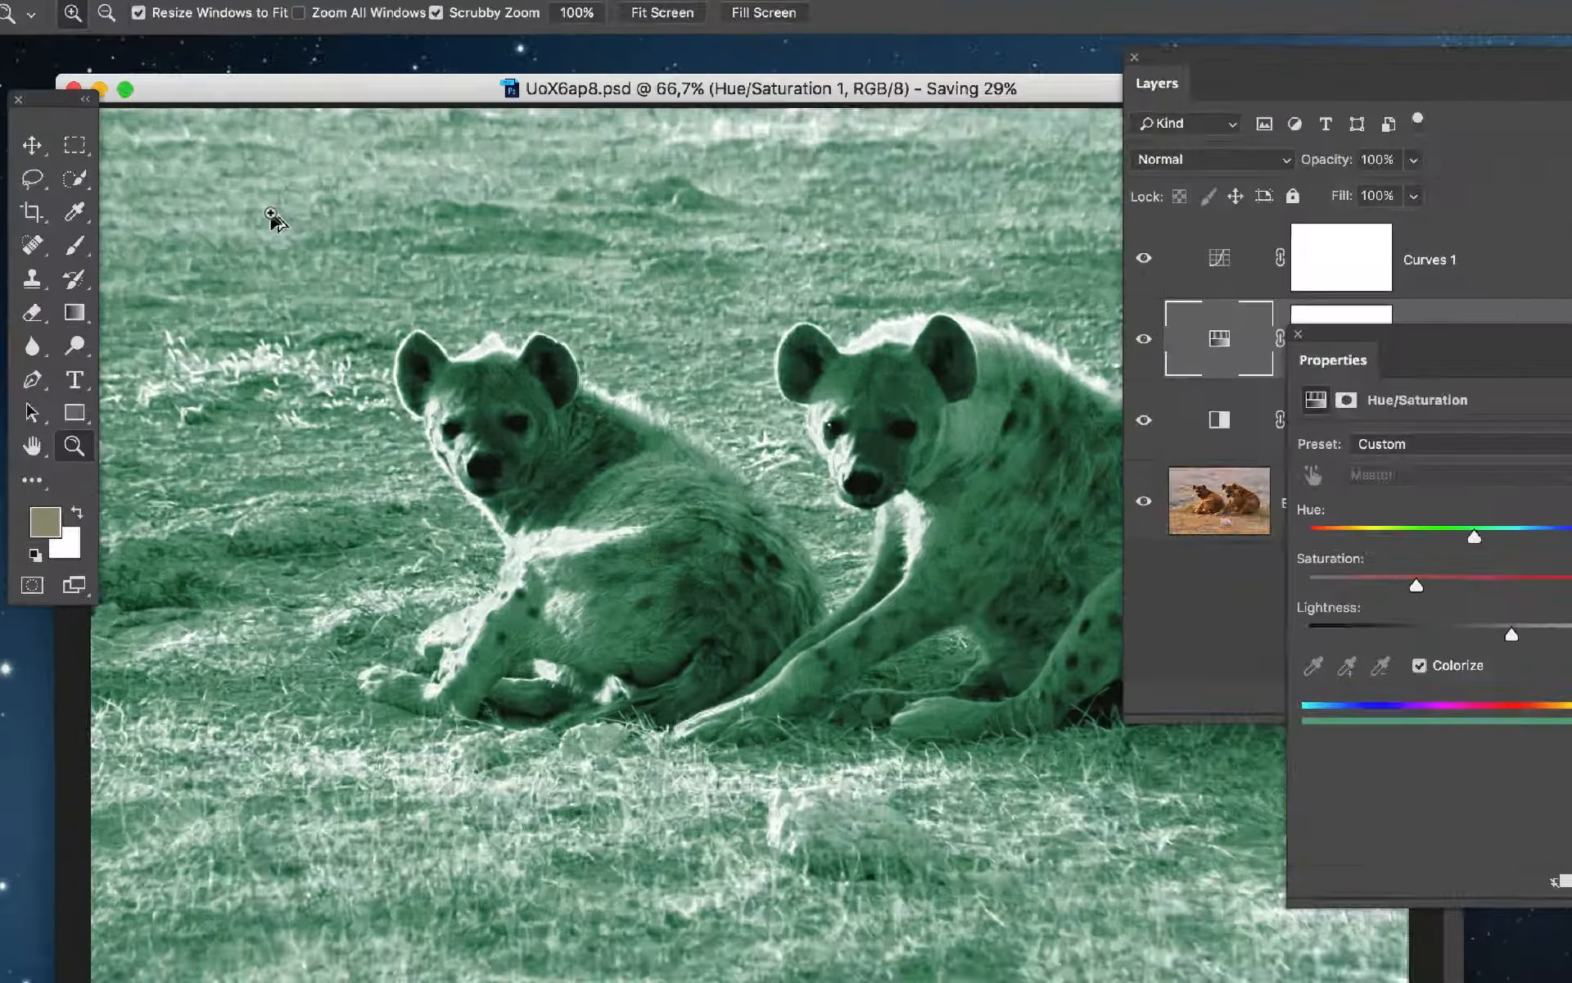
- Select the placed hyena image and arrange the Links panel to show UoX6ap8.psd
{"action": "key", "text": "super+Tab"}
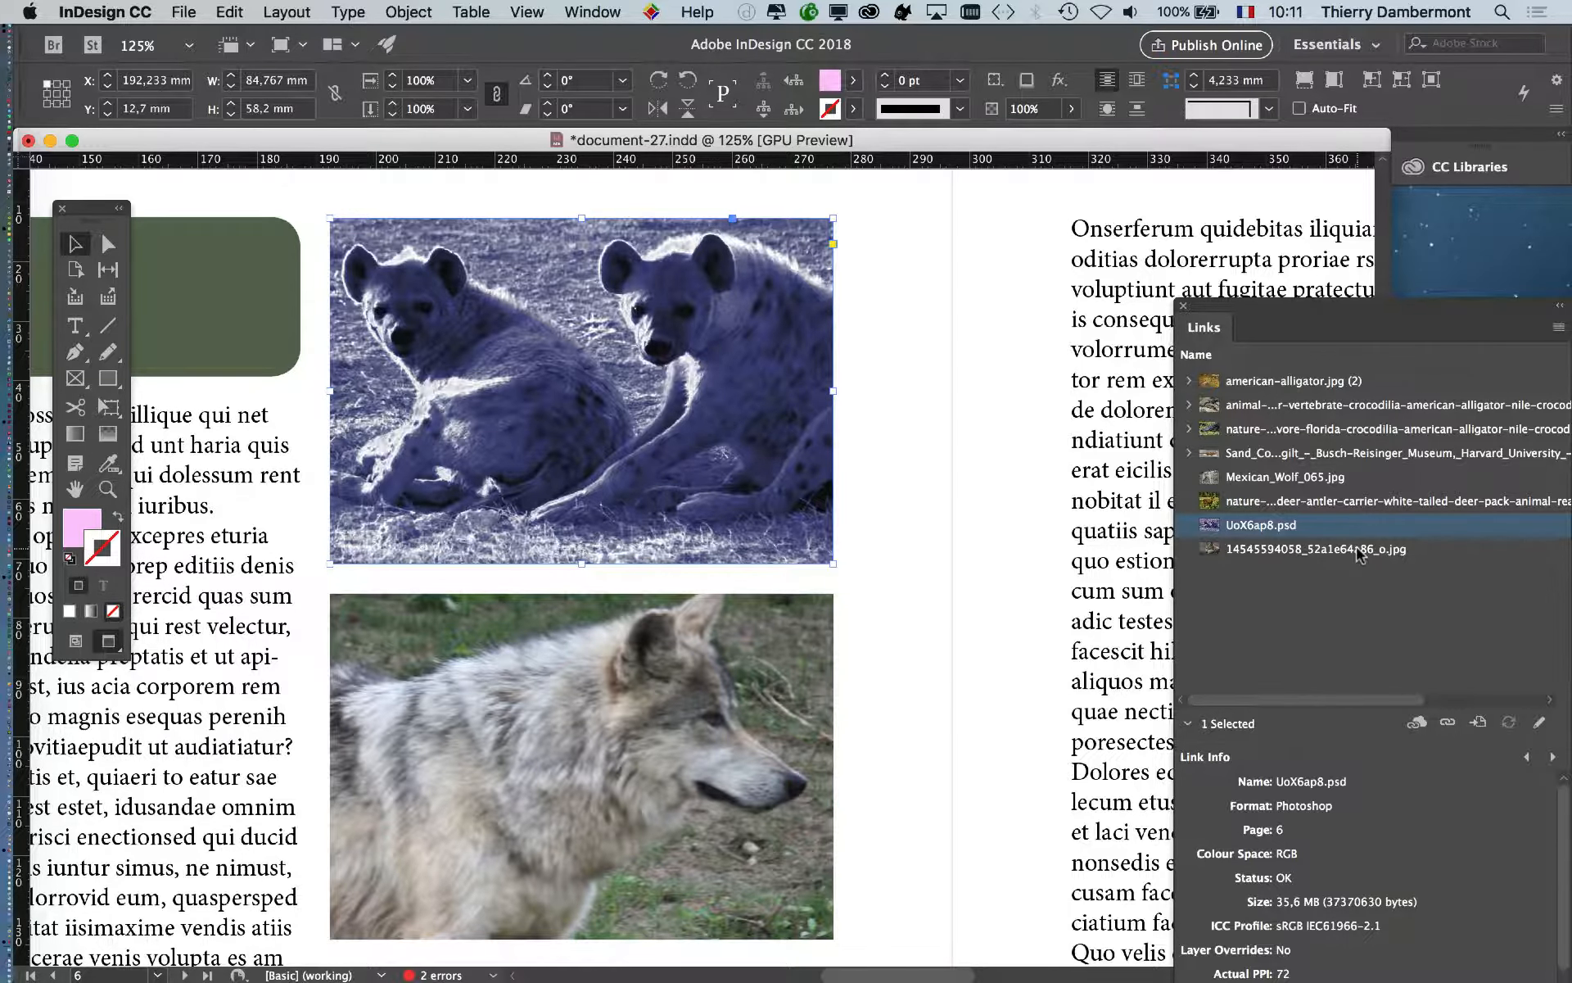
{"action": "left_click_drag", "start_coordinate": [1347, 319], "coordinate": [1141, 248]}
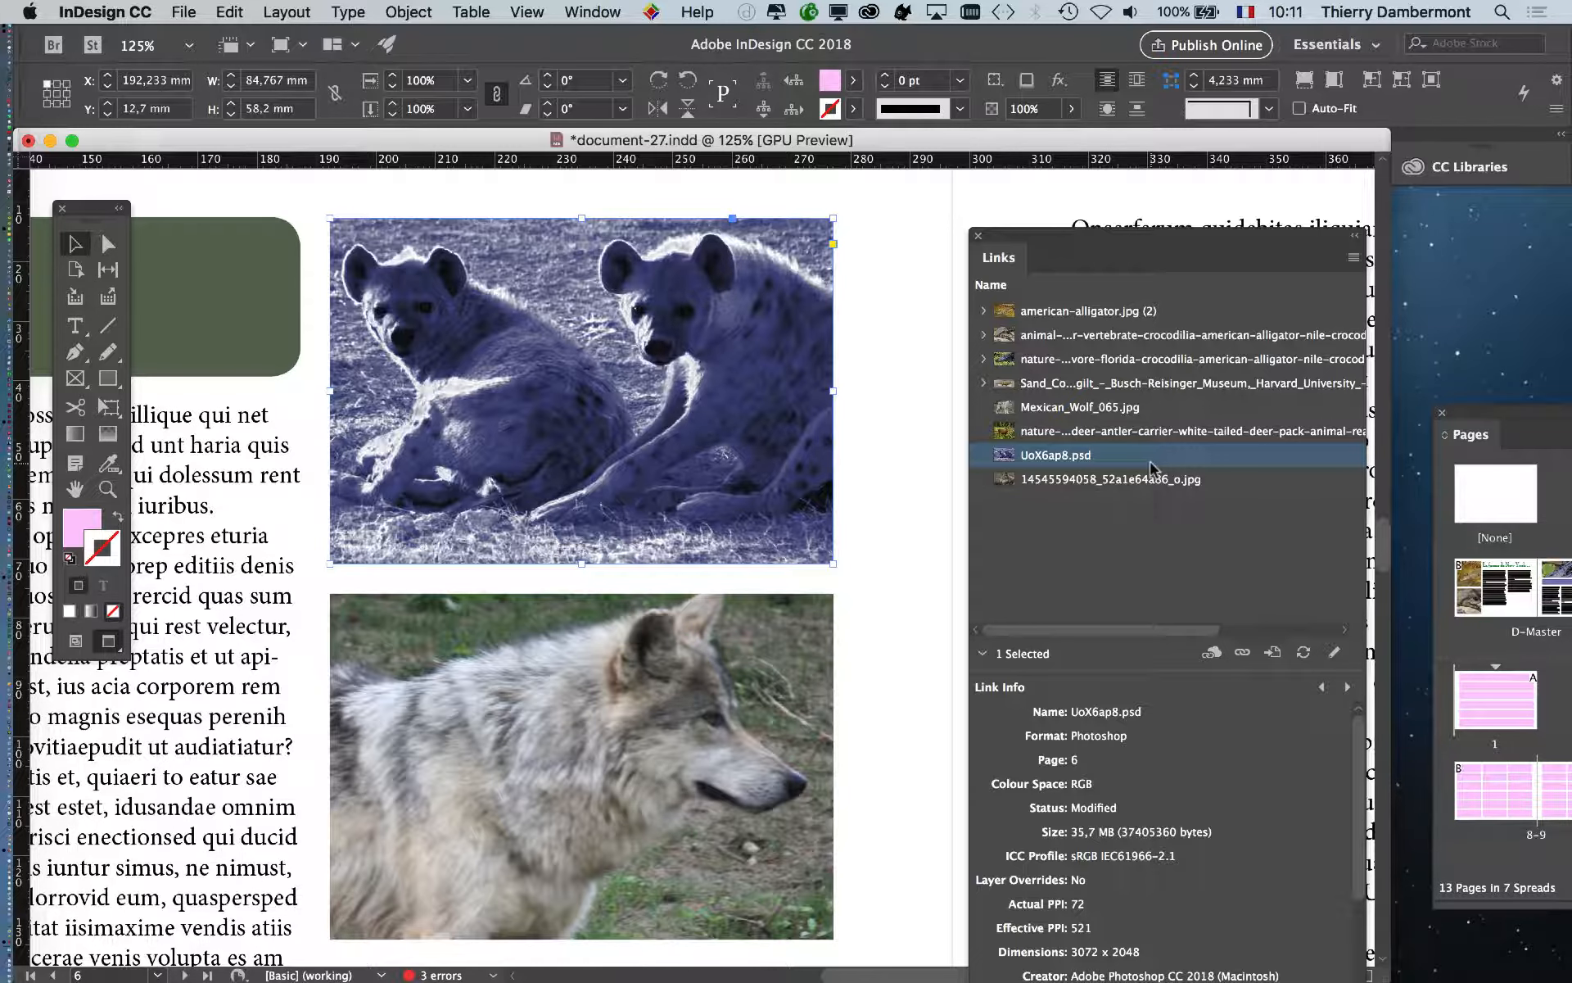
{"action": "key", "text": "super+Tab"}
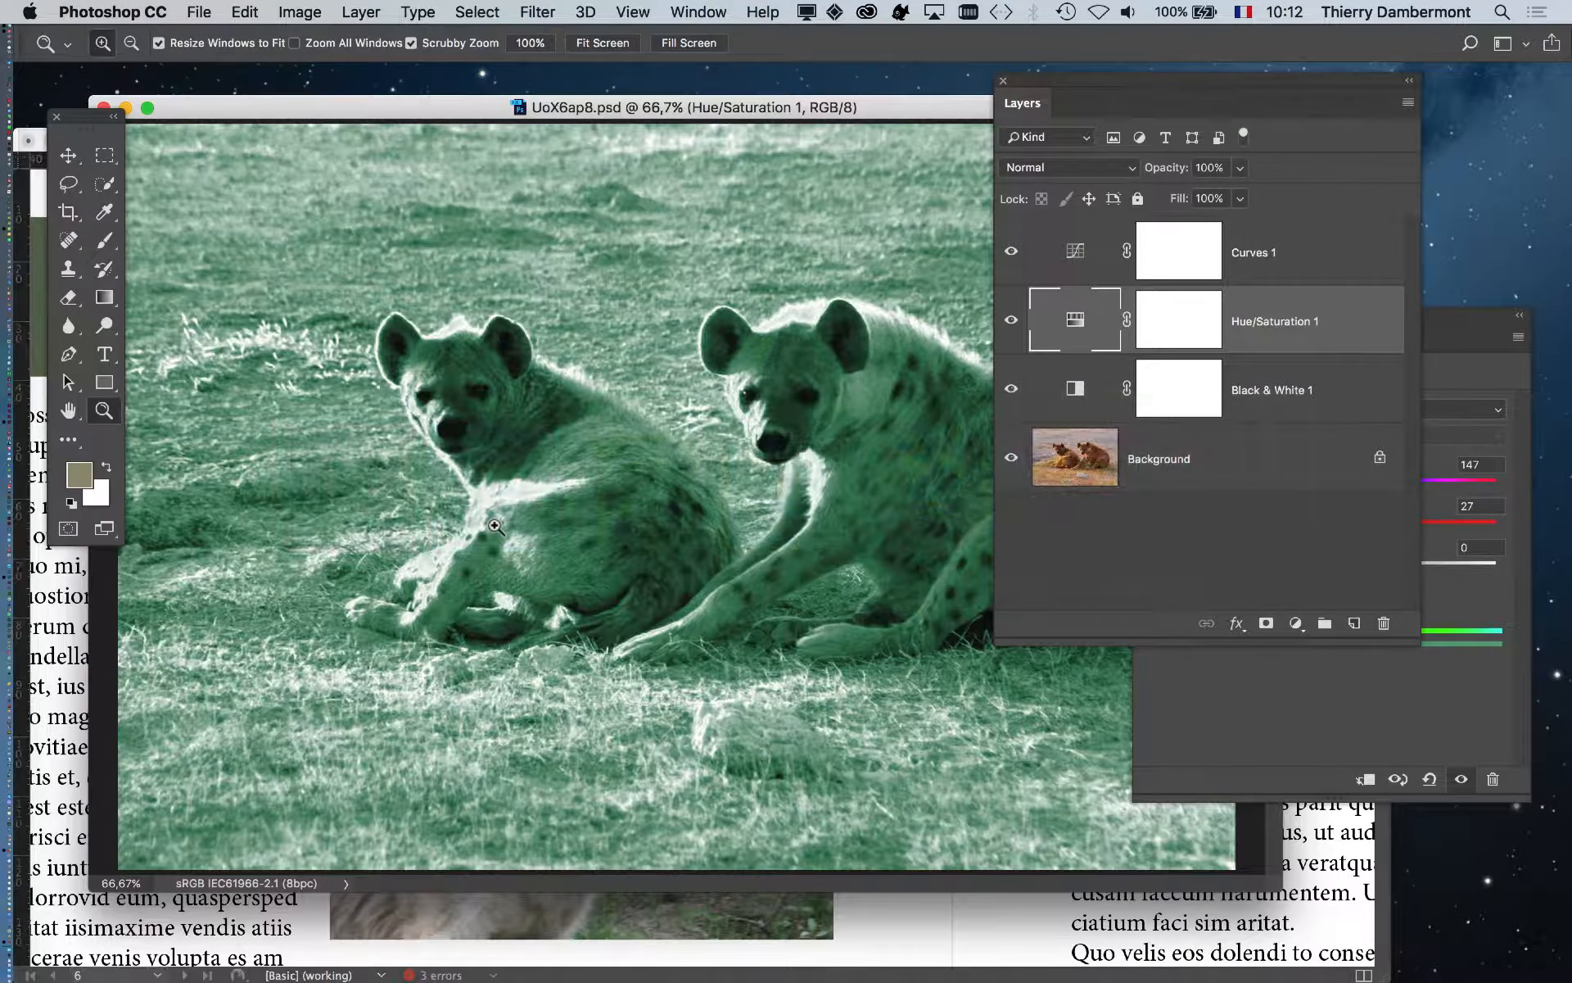
{"action": "key", "text": "super+Tab"}
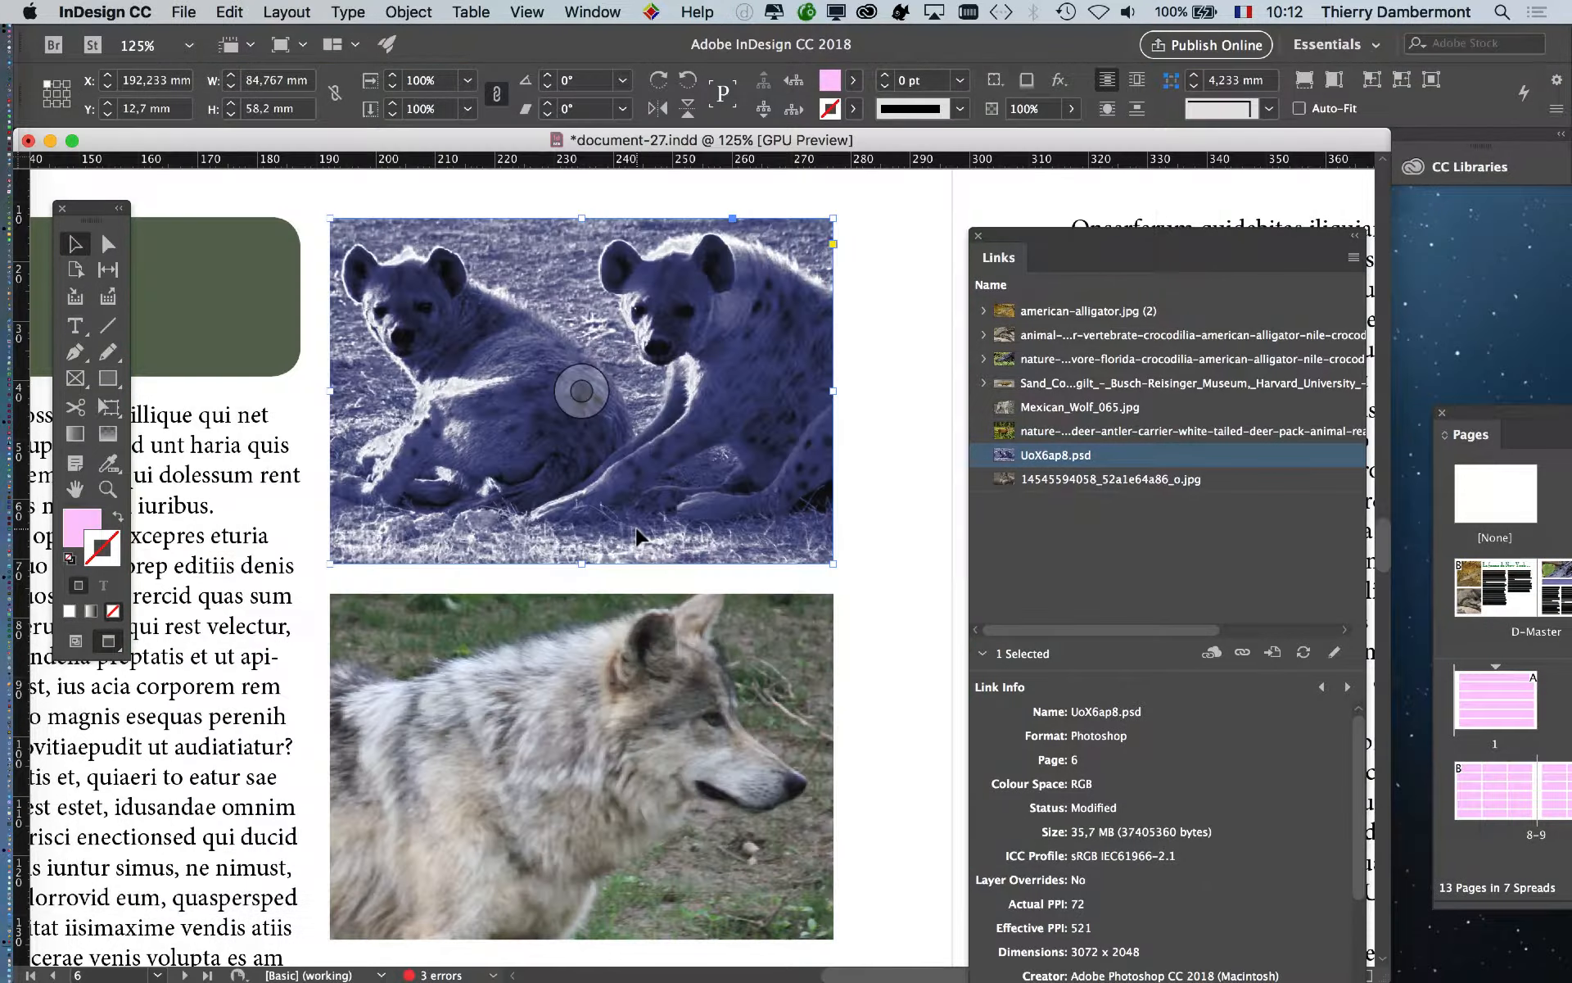
{"action": "left_click", "coordinate": [860, 434]}
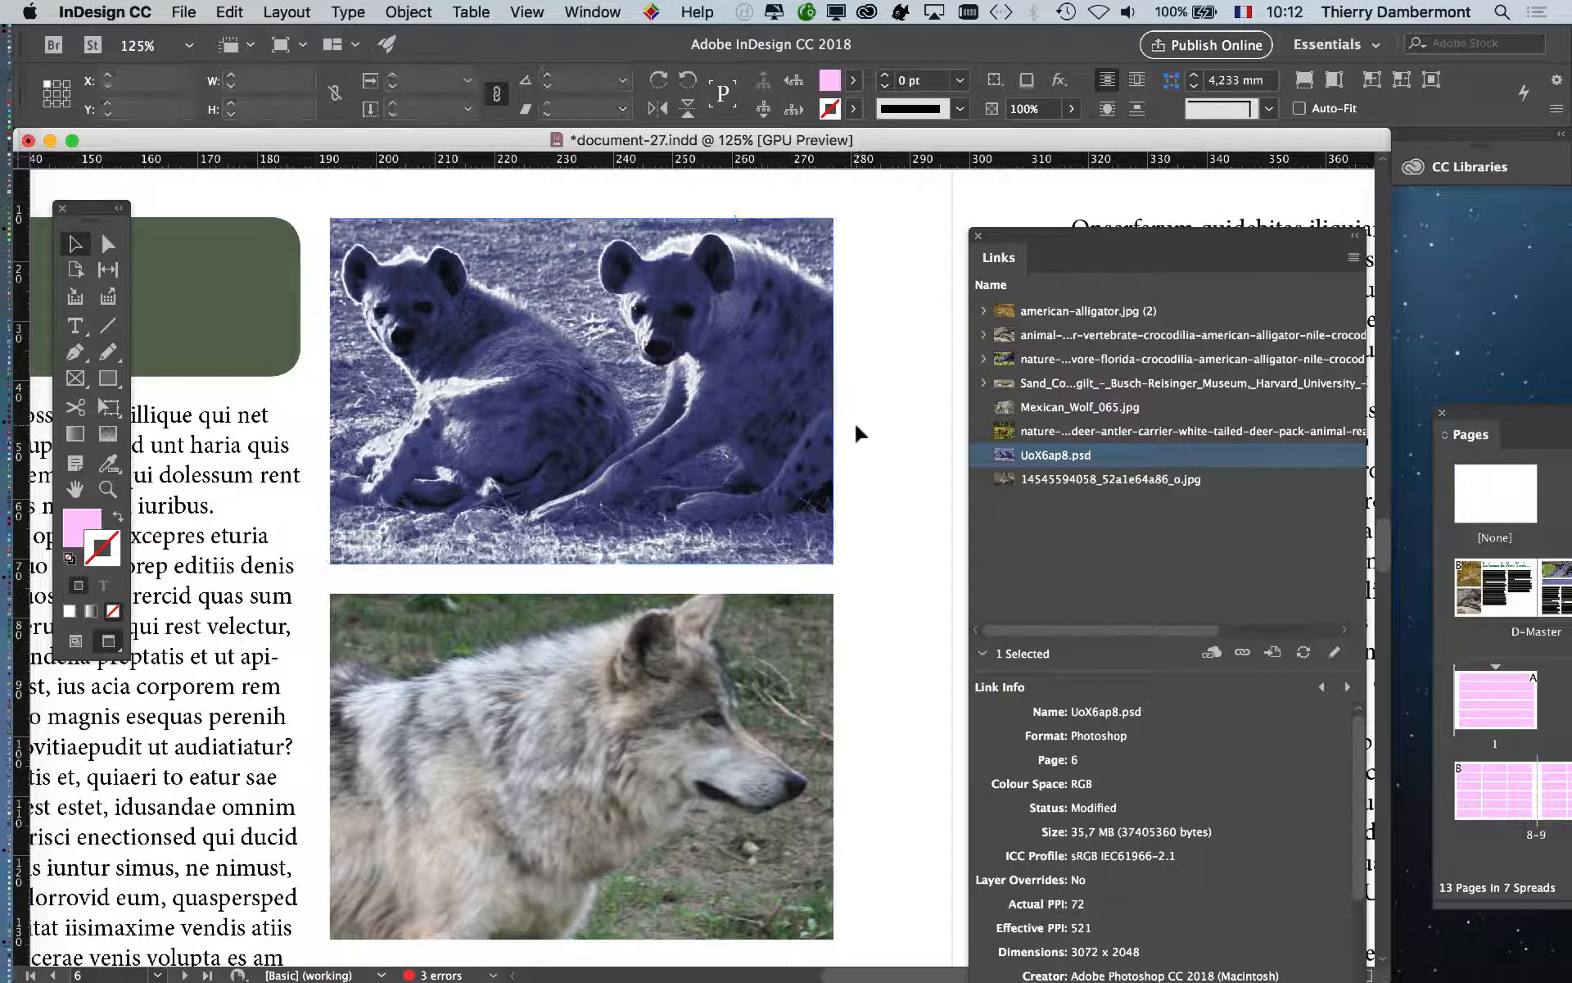
{"action": "left_click", "coordinate": [782, 446]}
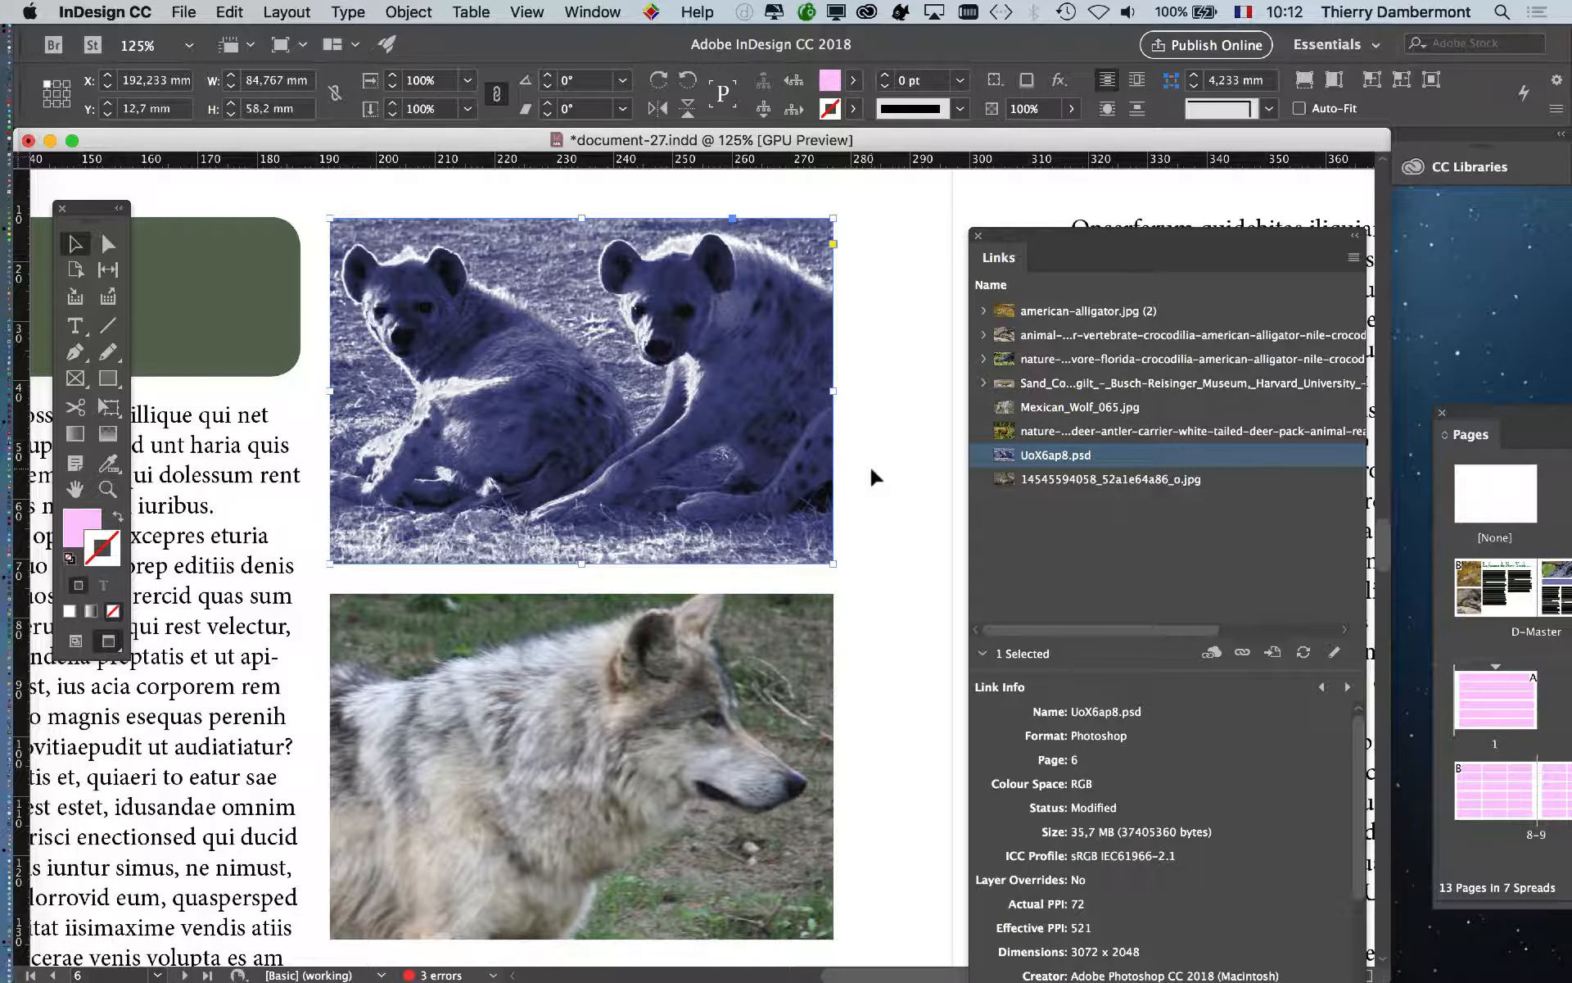
{"action": "left_click", "coordinate": [875, 477]}
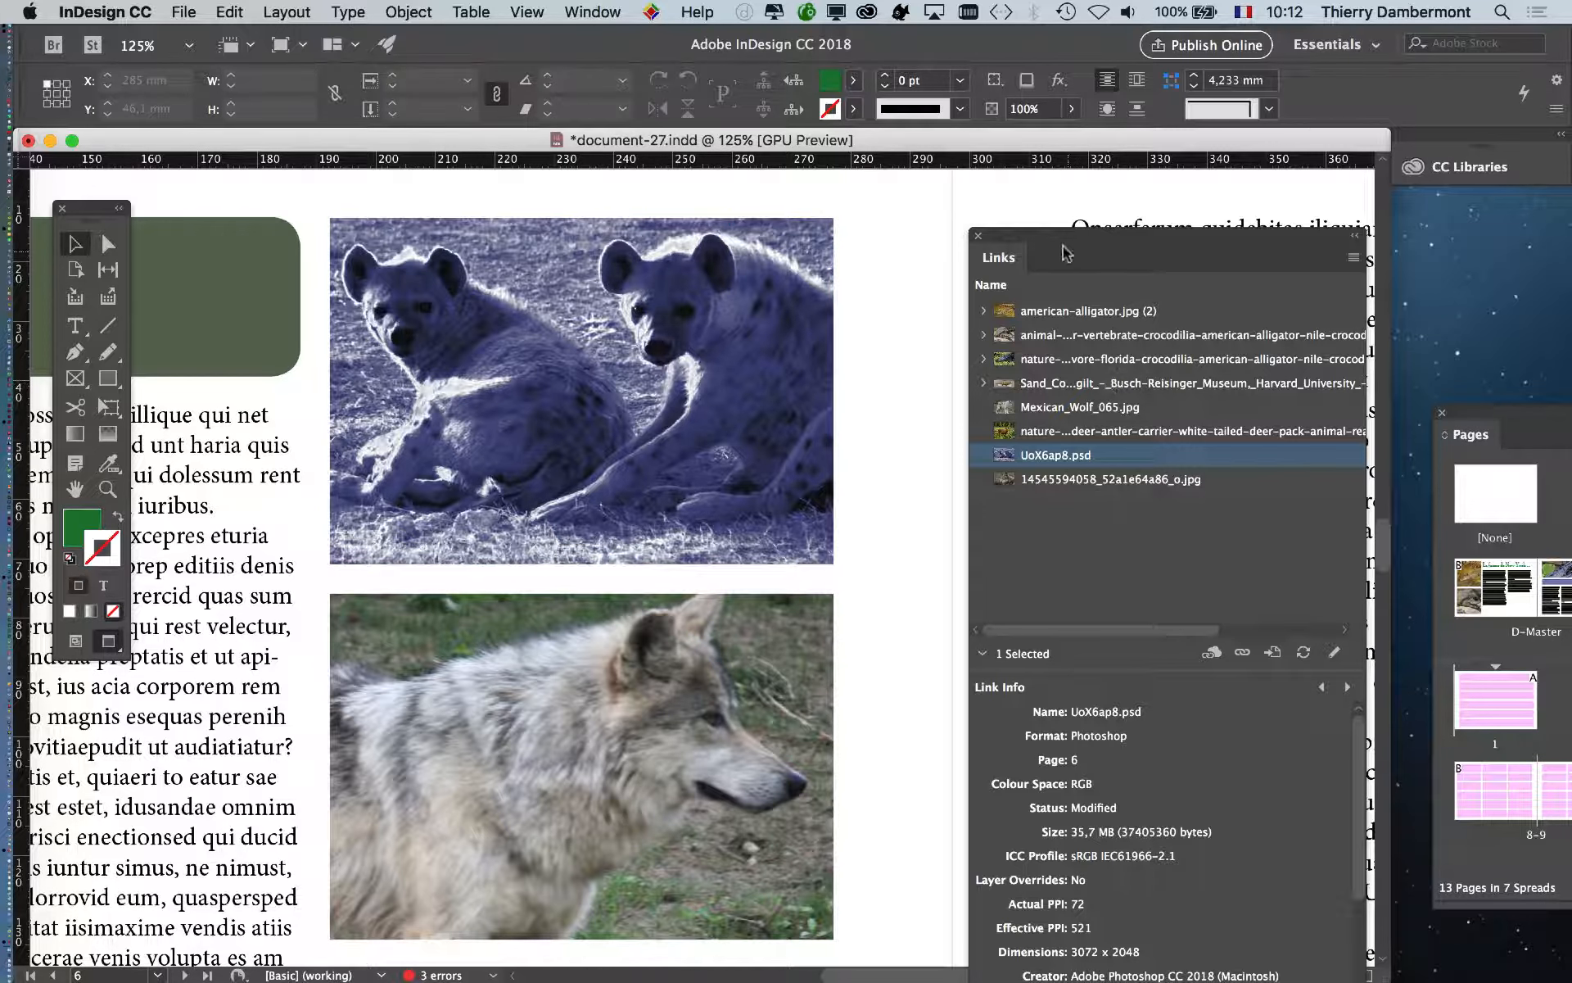
{"action": "left_click_drag", "start_coordinate": [1062, 256], "coordinate": [995, 205]}
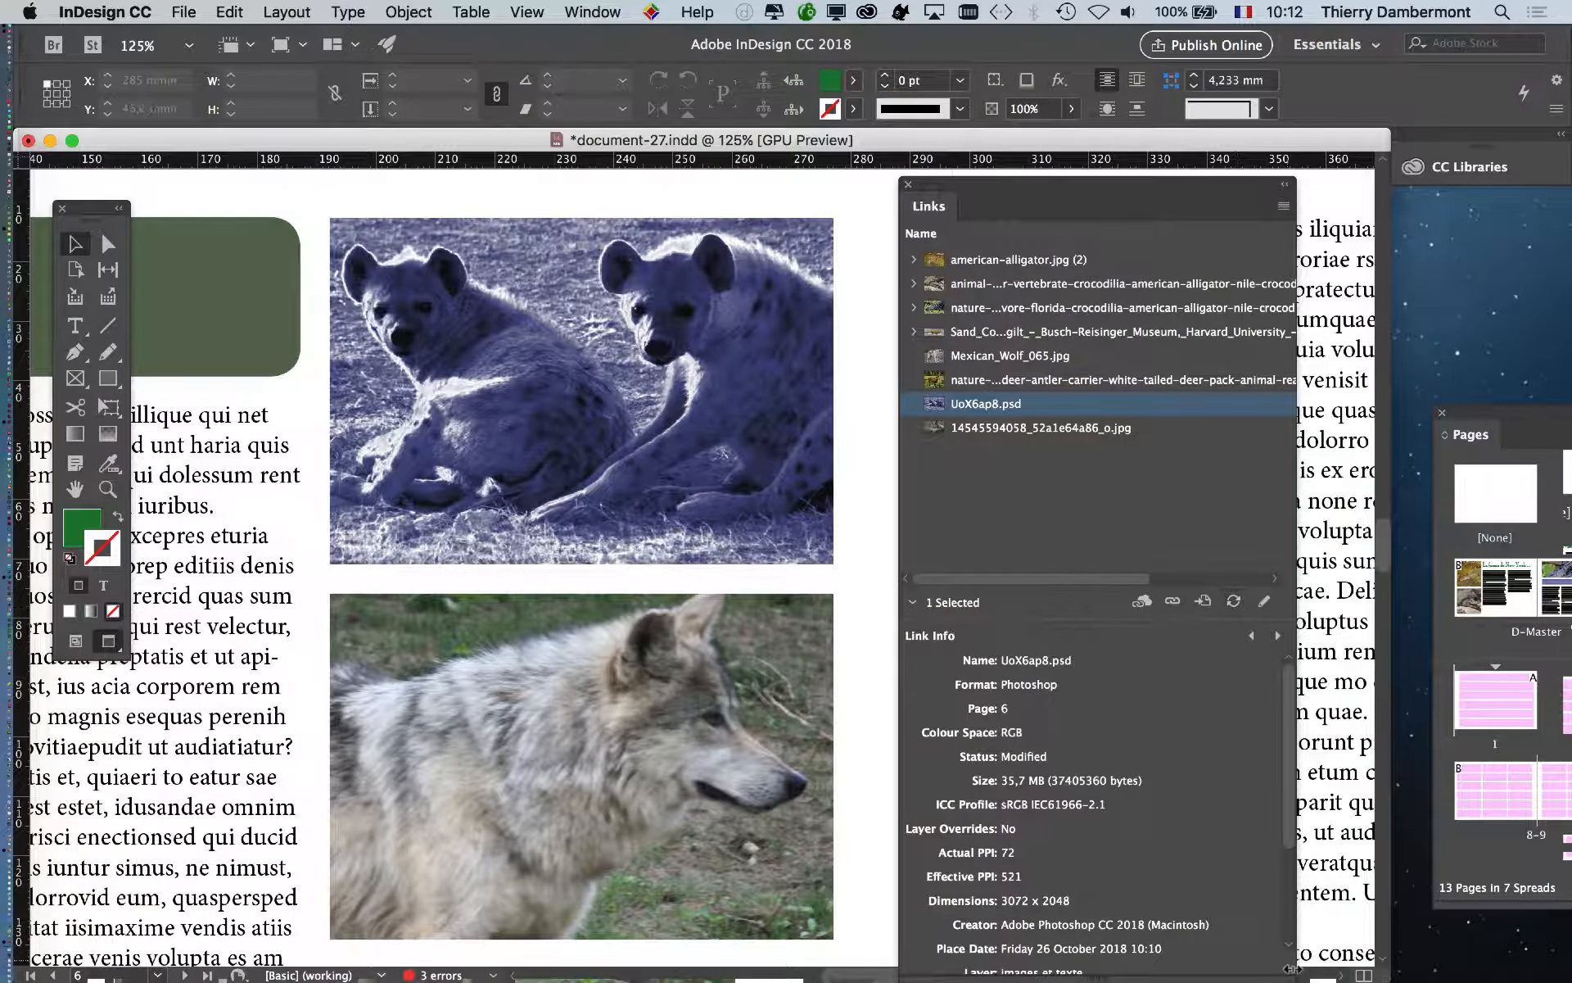
{"action": "left_click_drag", "start_coordinate": [1288, 961], "coordinate": [1536, 978]}
{"action": "left_click_drag", "start_coordinate": [1069, 190], "coordinate": [1007, 123]}
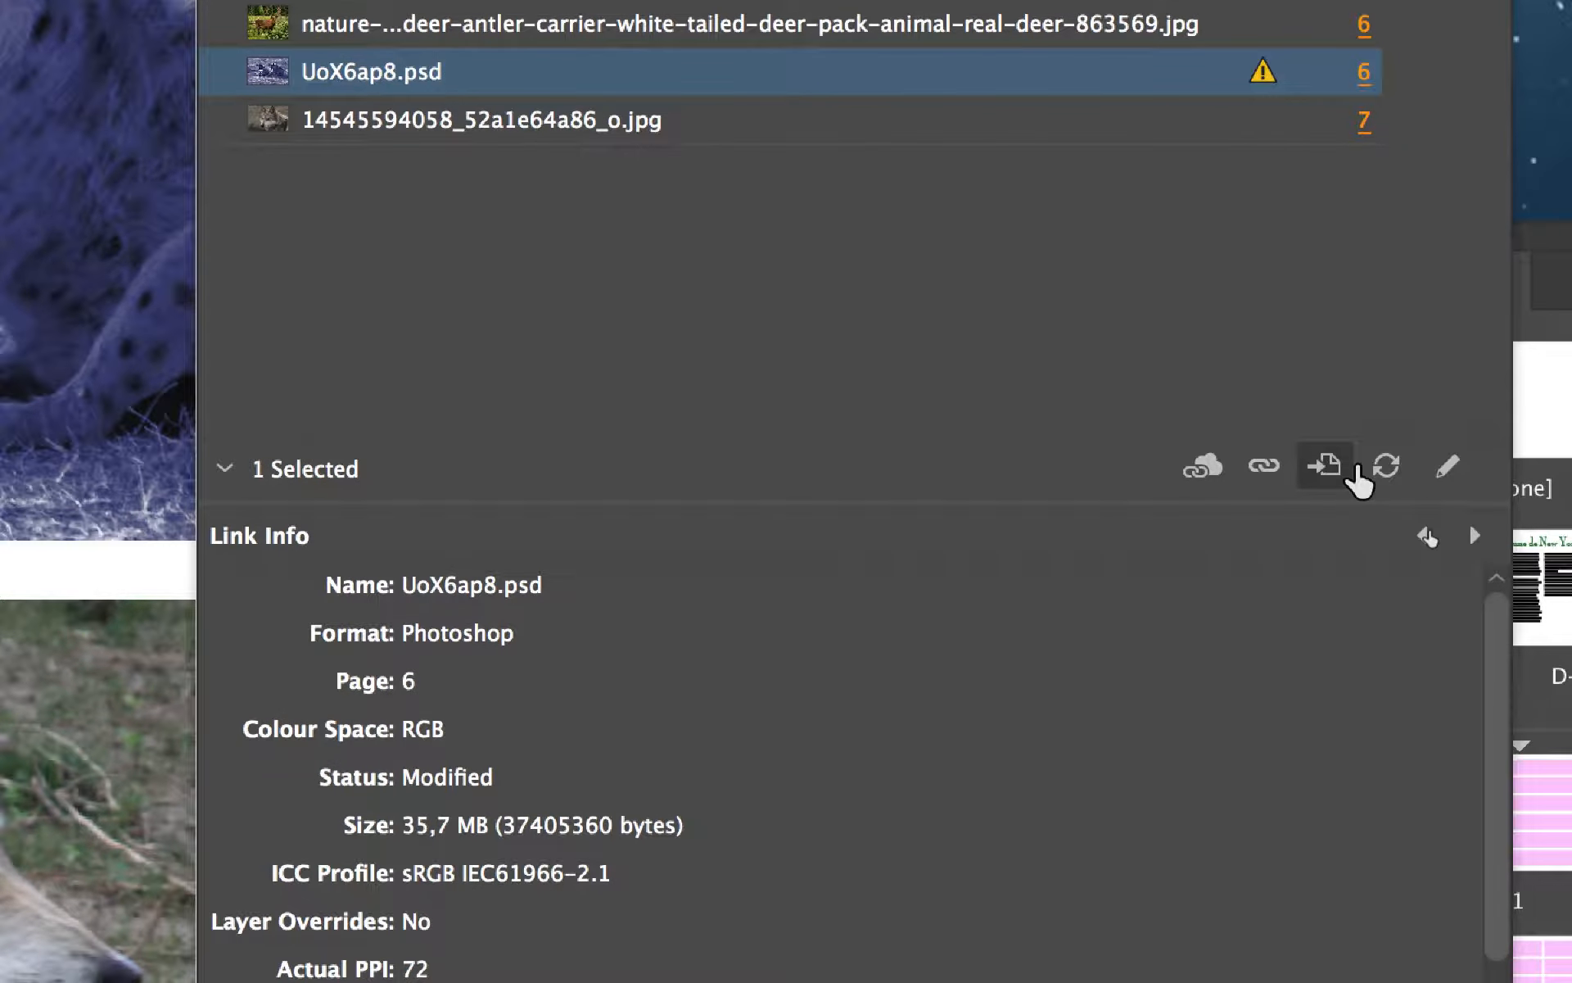
- Update the UoX6ap8.psd link and close the Links panel
{"action": "left_click", "coordinate": [1366, 471]}
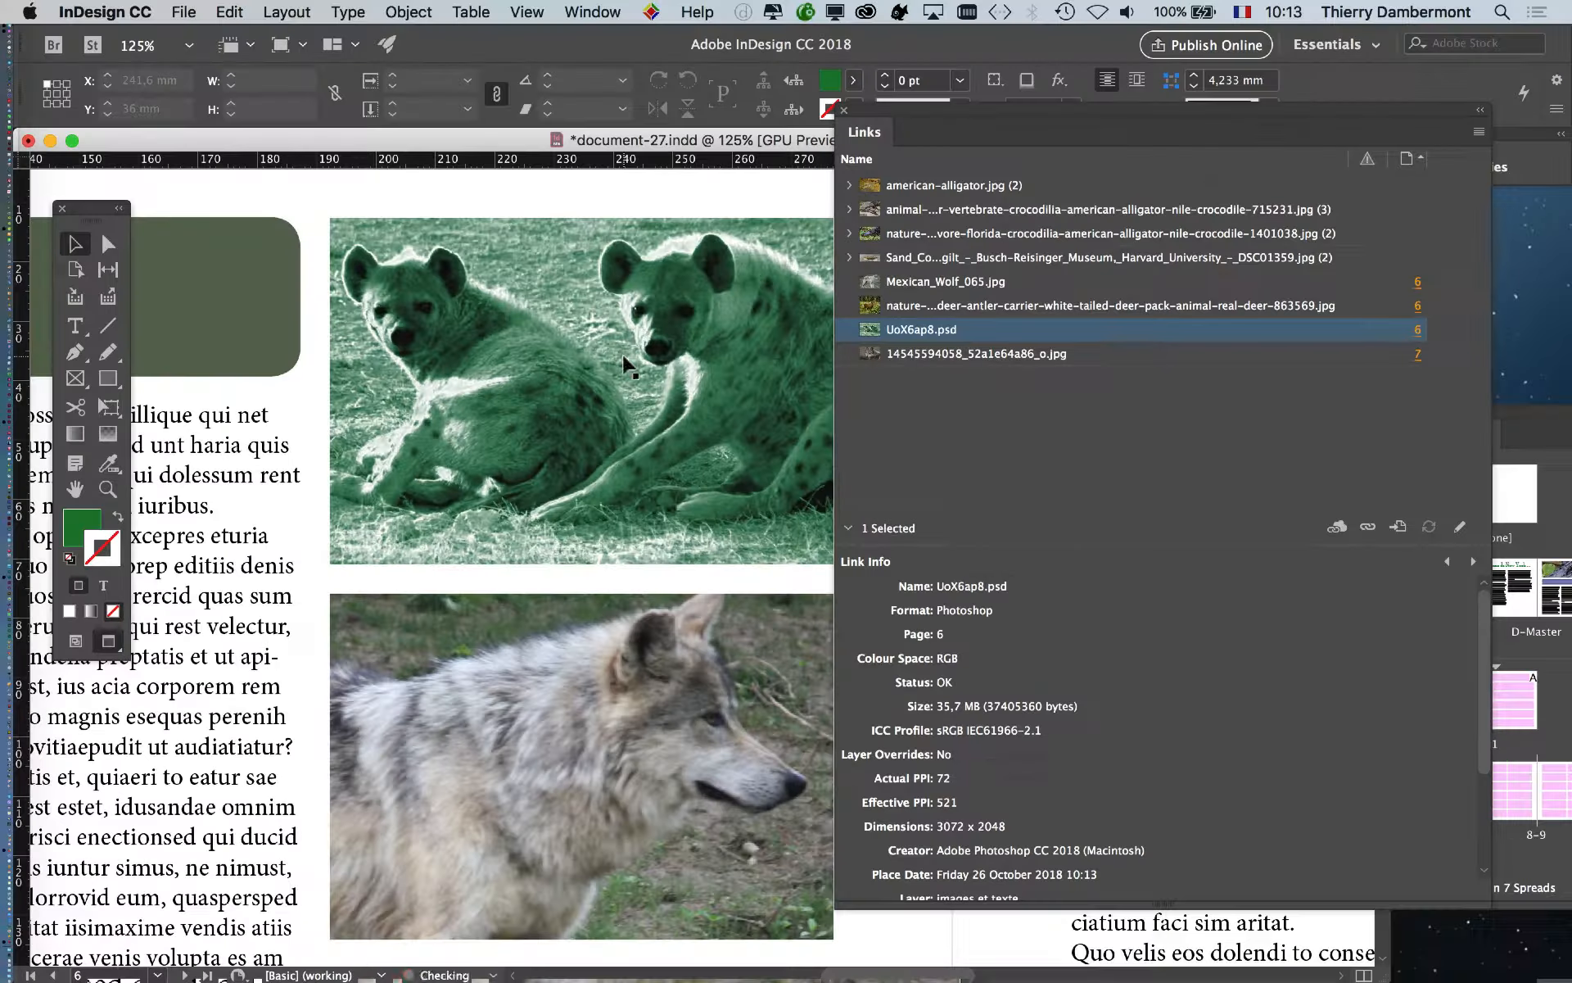
{"action": "left_click", "coordinate": [843, 110]}
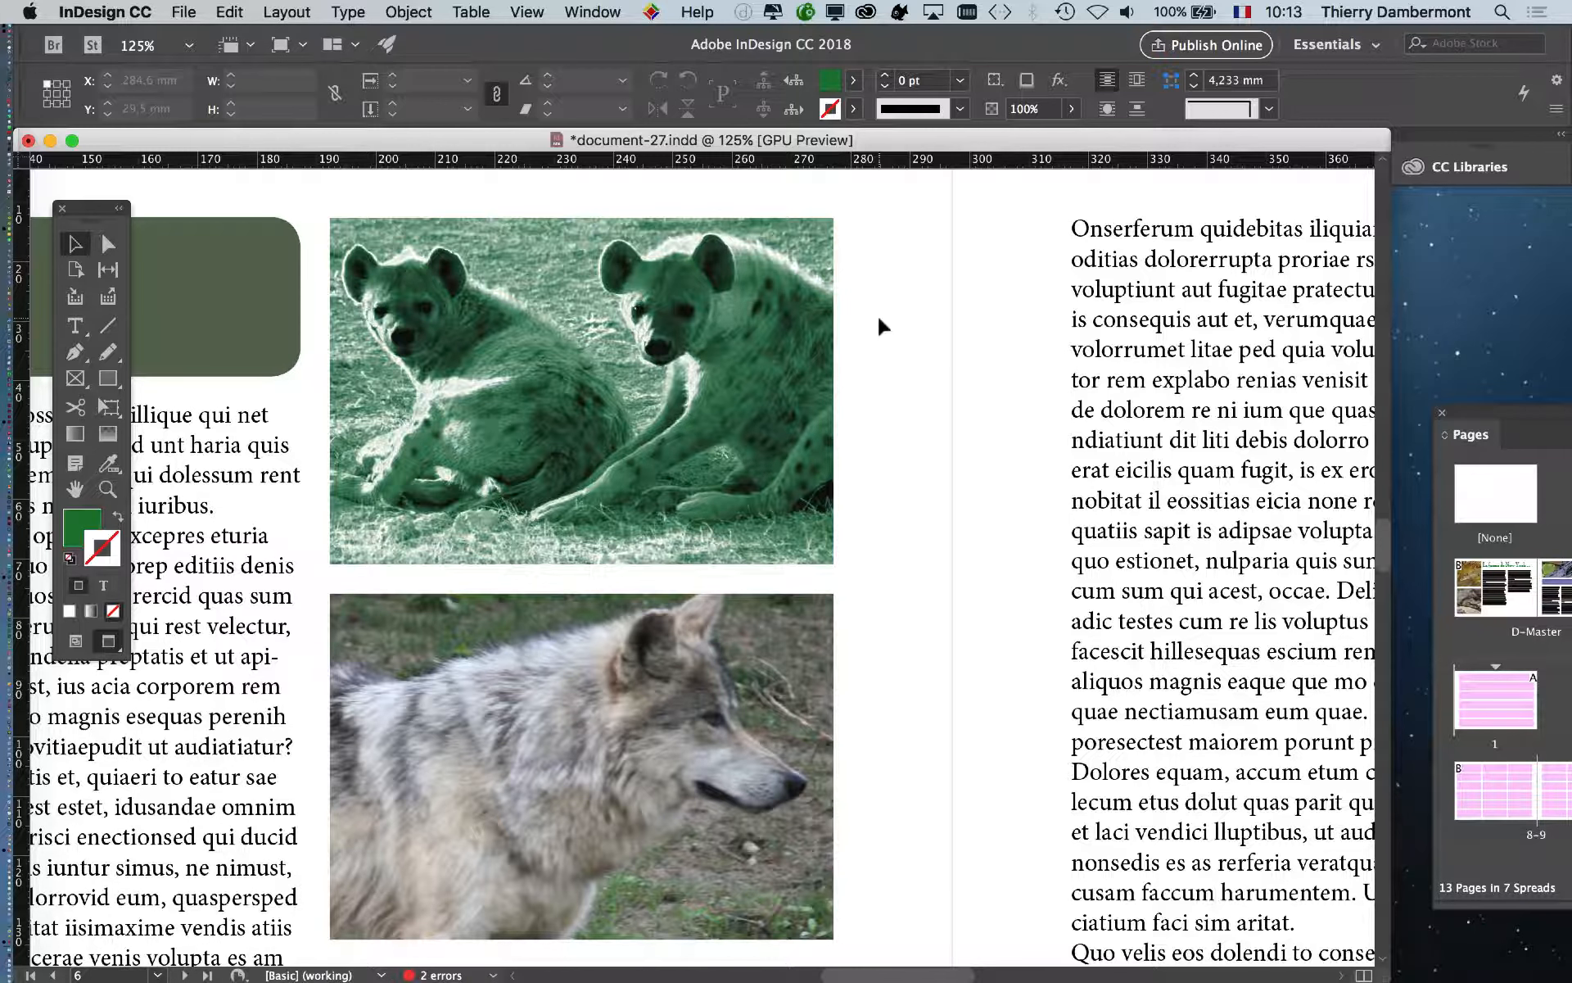
{"action": "key", "text": "super+Tab"}
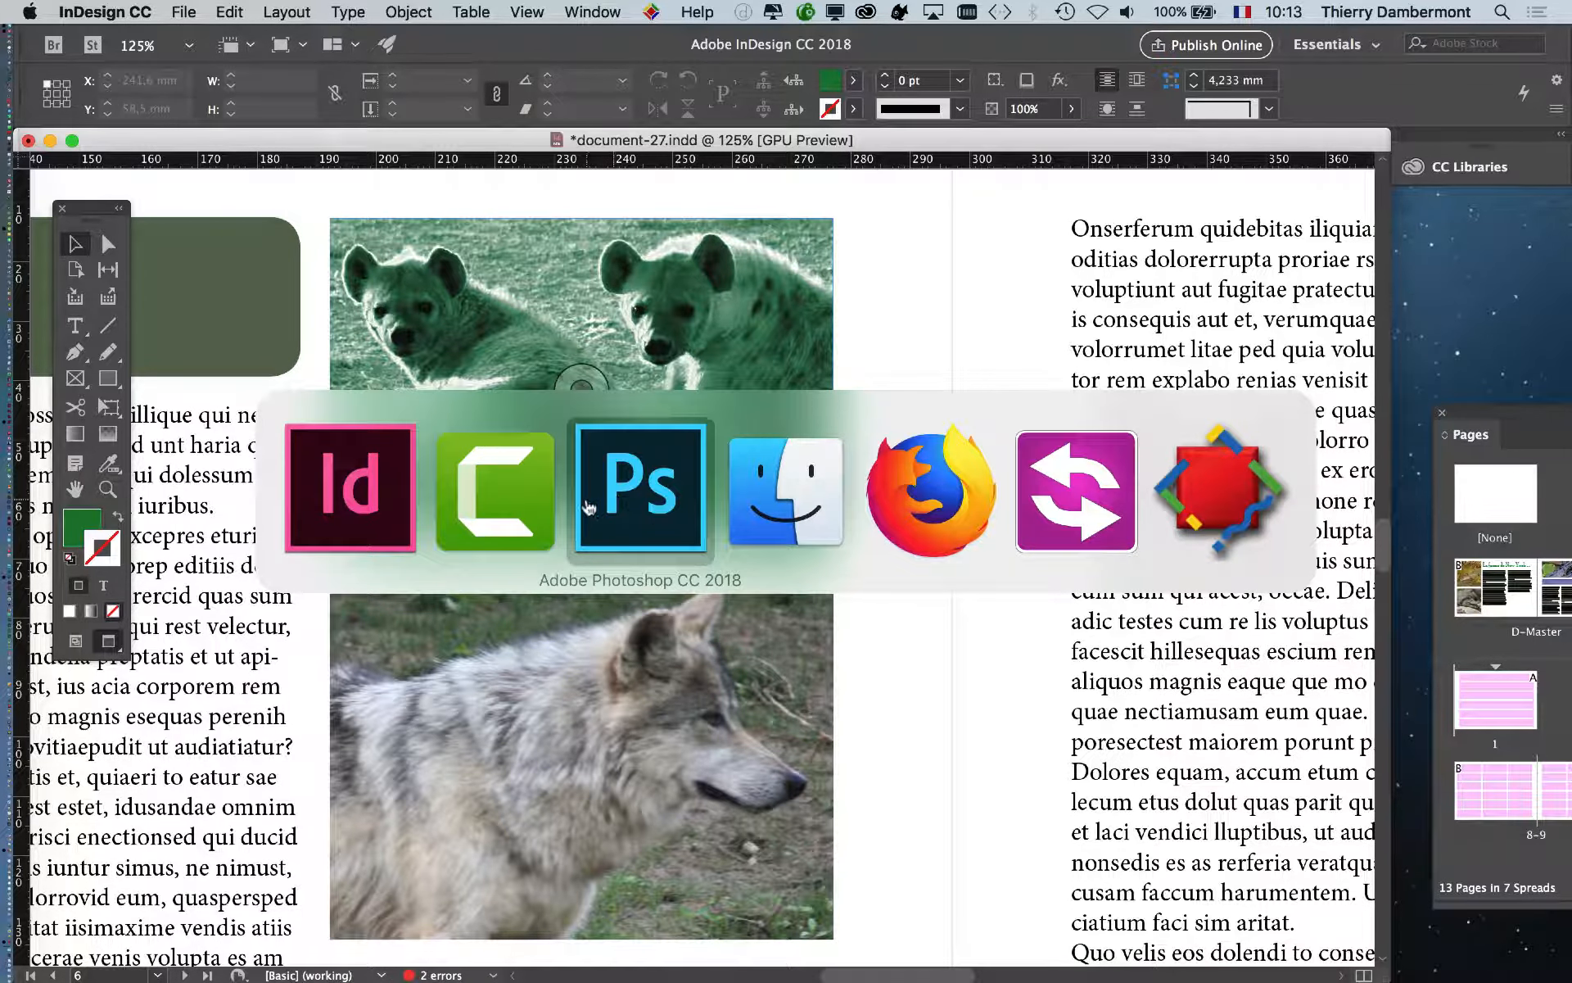
- Move the upper and lower points of the Curves 1 tone curve, then save with Cmd+S
{"action": "left_click", "coordinate": [627, 516]}
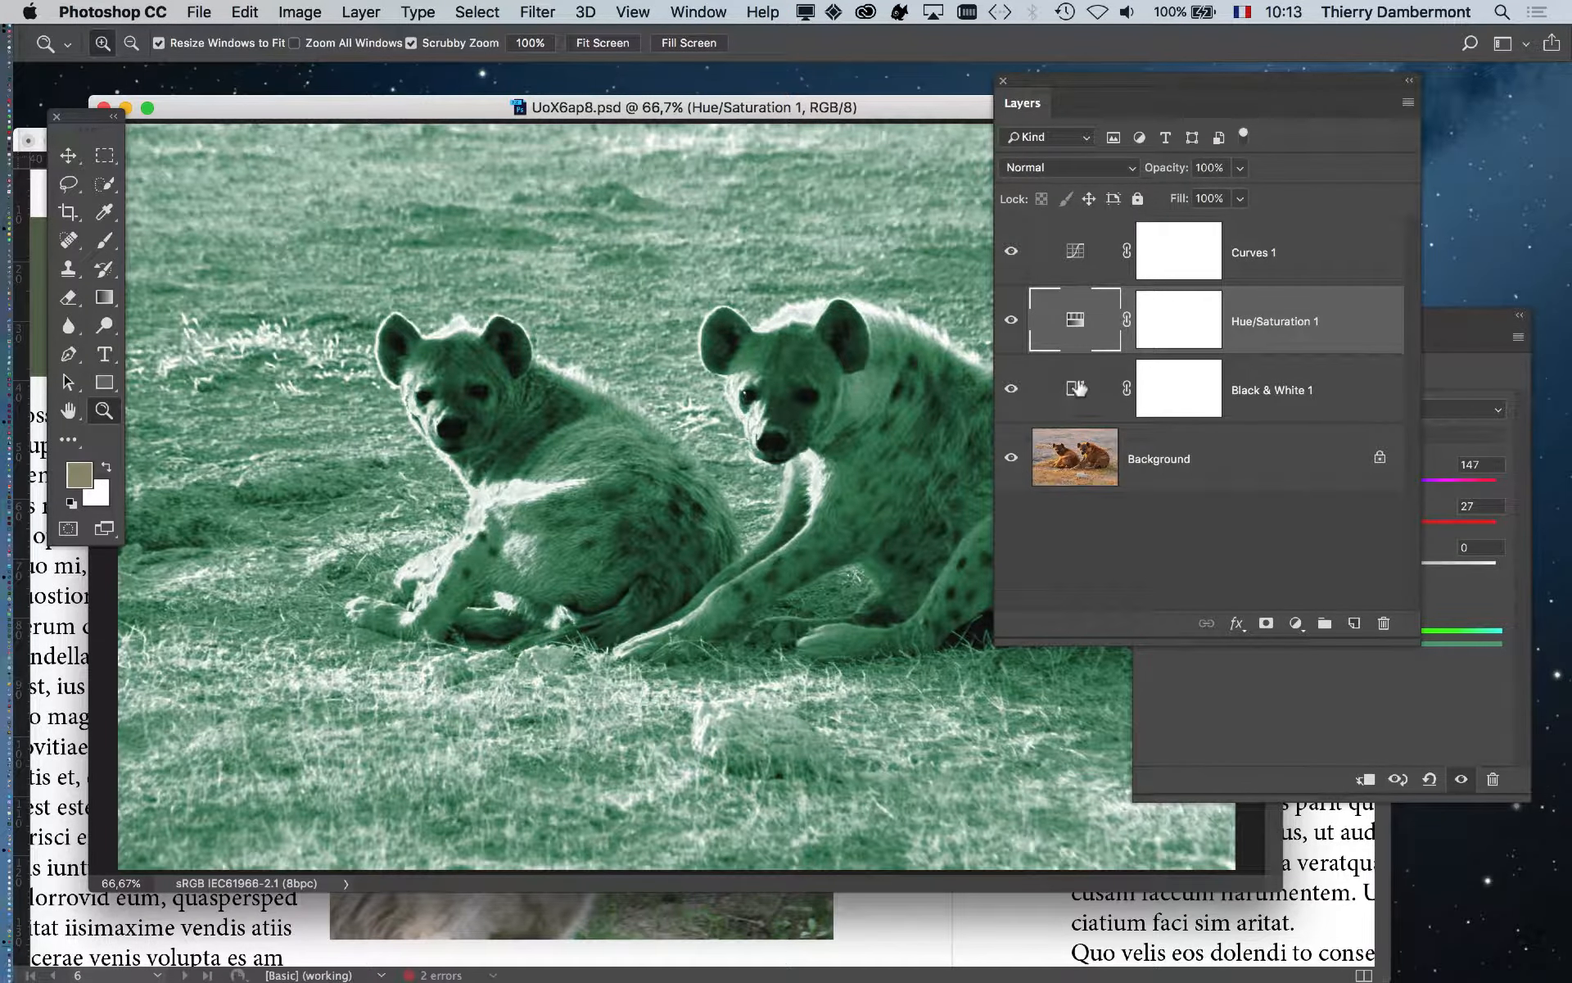
{"action": "left_click", "coordinate": [1080, 255]}
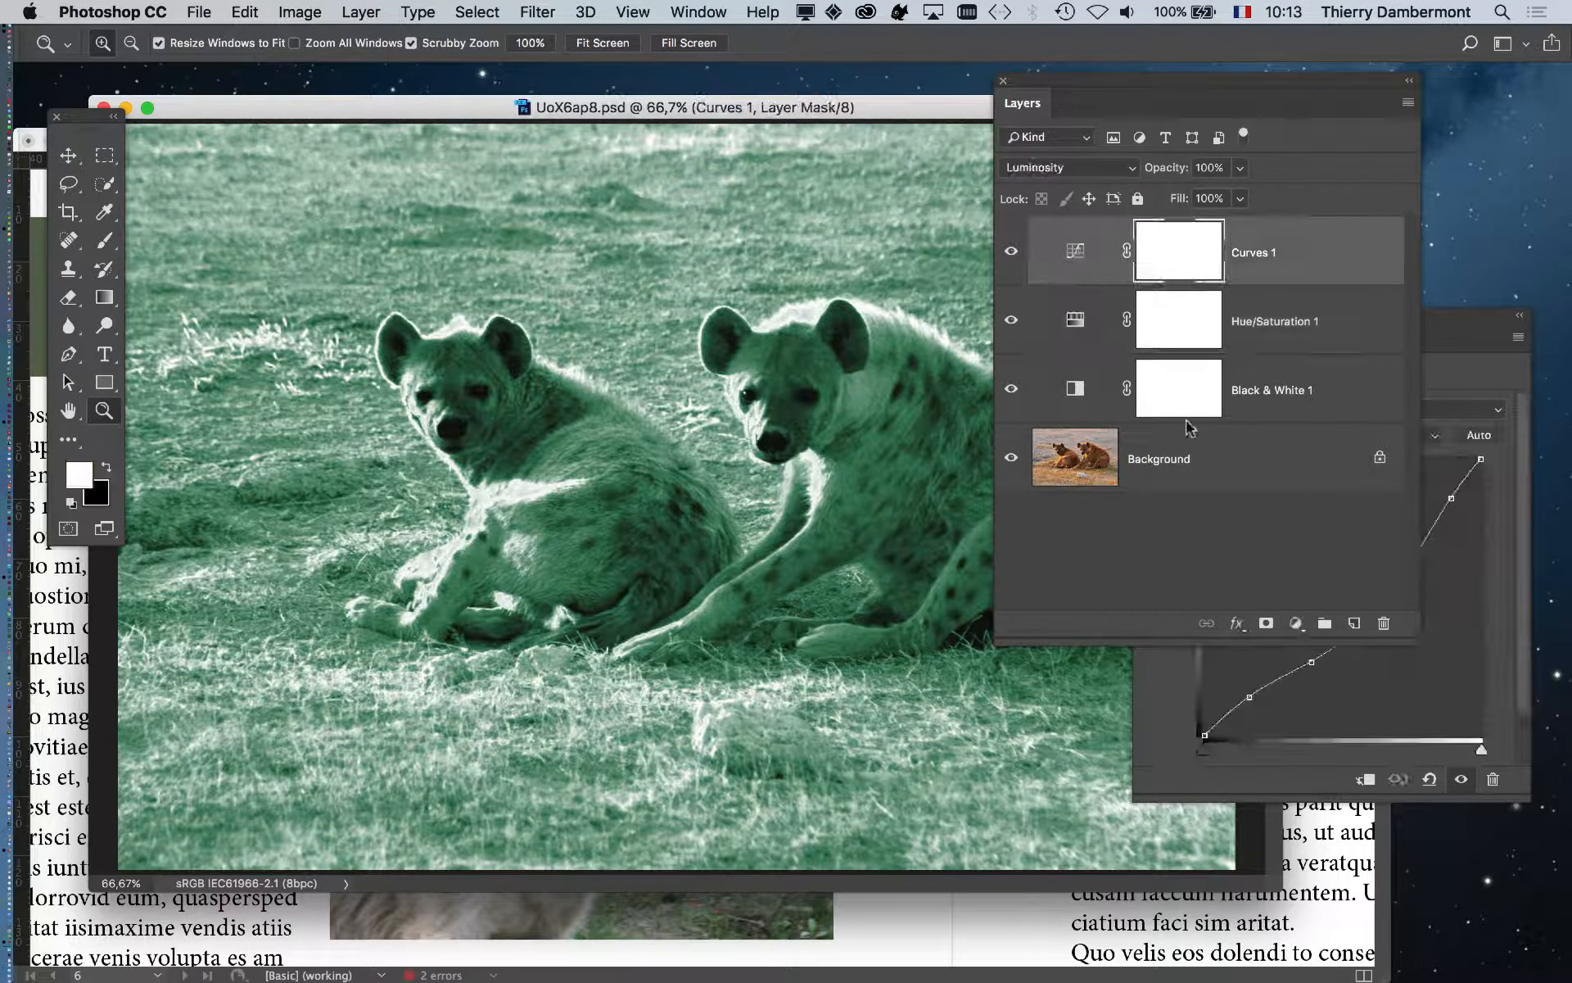
{"action": "left_click", "coordinate": [1467, 316]}
{"action": "left_click_drag", "start_coordinate": [1405, 576], "coordinate": [1404, 543]}
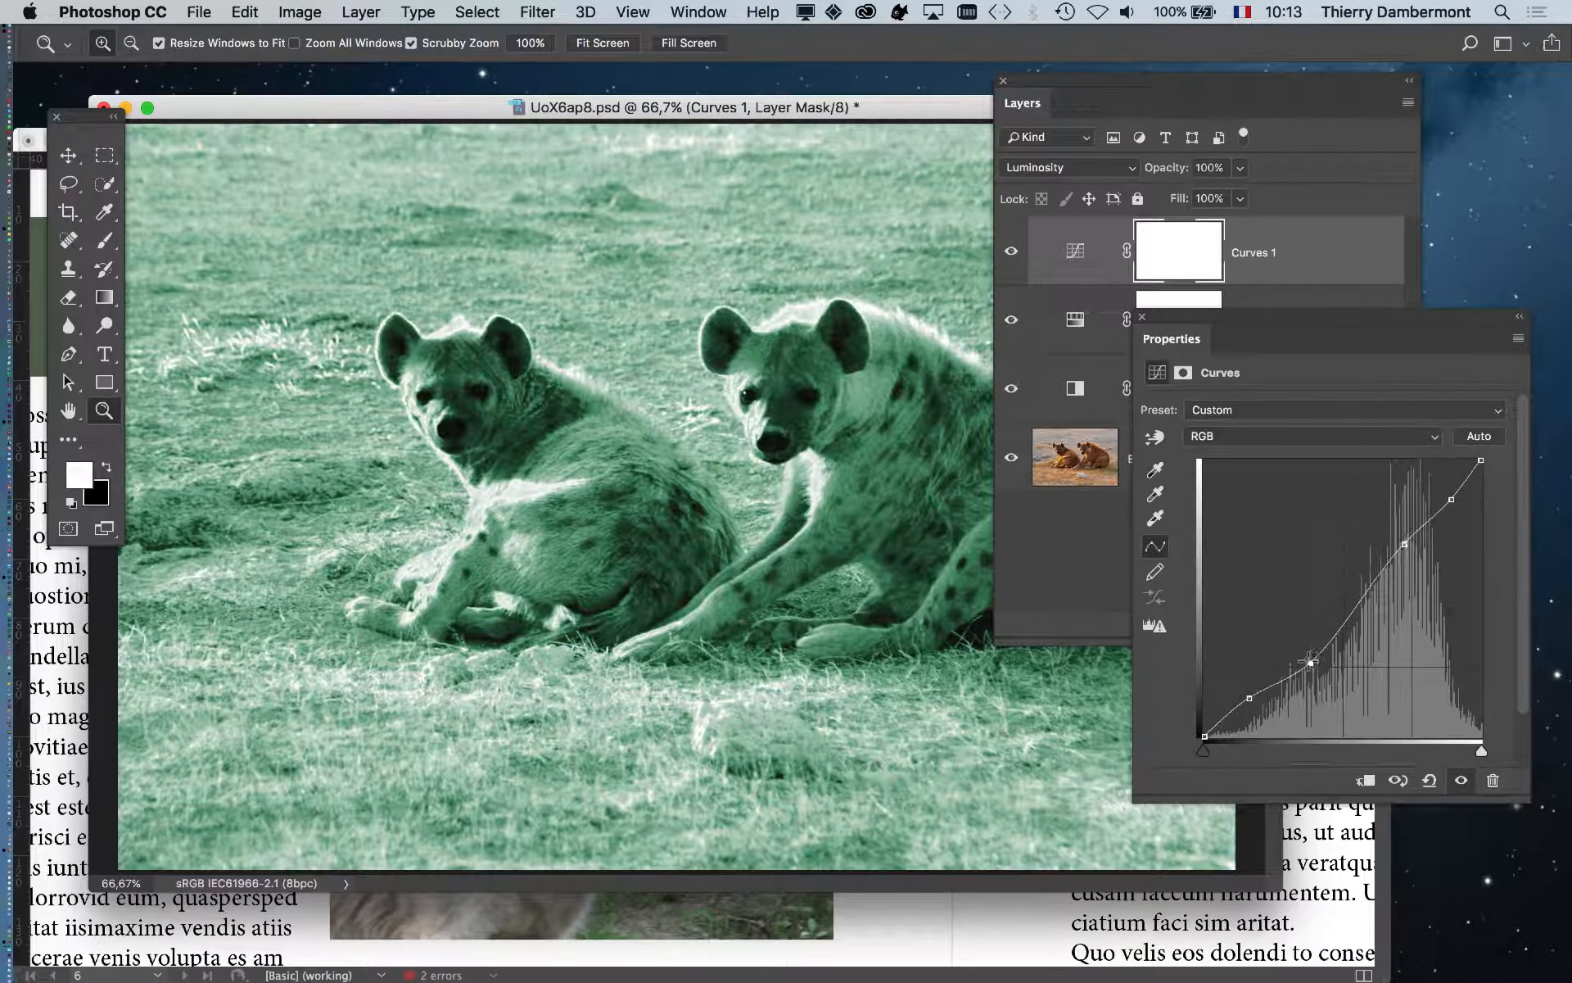
{"action": "mouse_move", "coordinate": [1312, 663]}
{"action": "left_mouse_down"}
{"action": "mouse_move", "coordinate": [1296, 636]}
{"action": "mouse_move", "coordinate": [1313, 667]}
{"action": "left_mouse_up"}
{"action": "left_click_drag", "start_coordinate": [1383, 607], "coordinate": [1442, 547]}
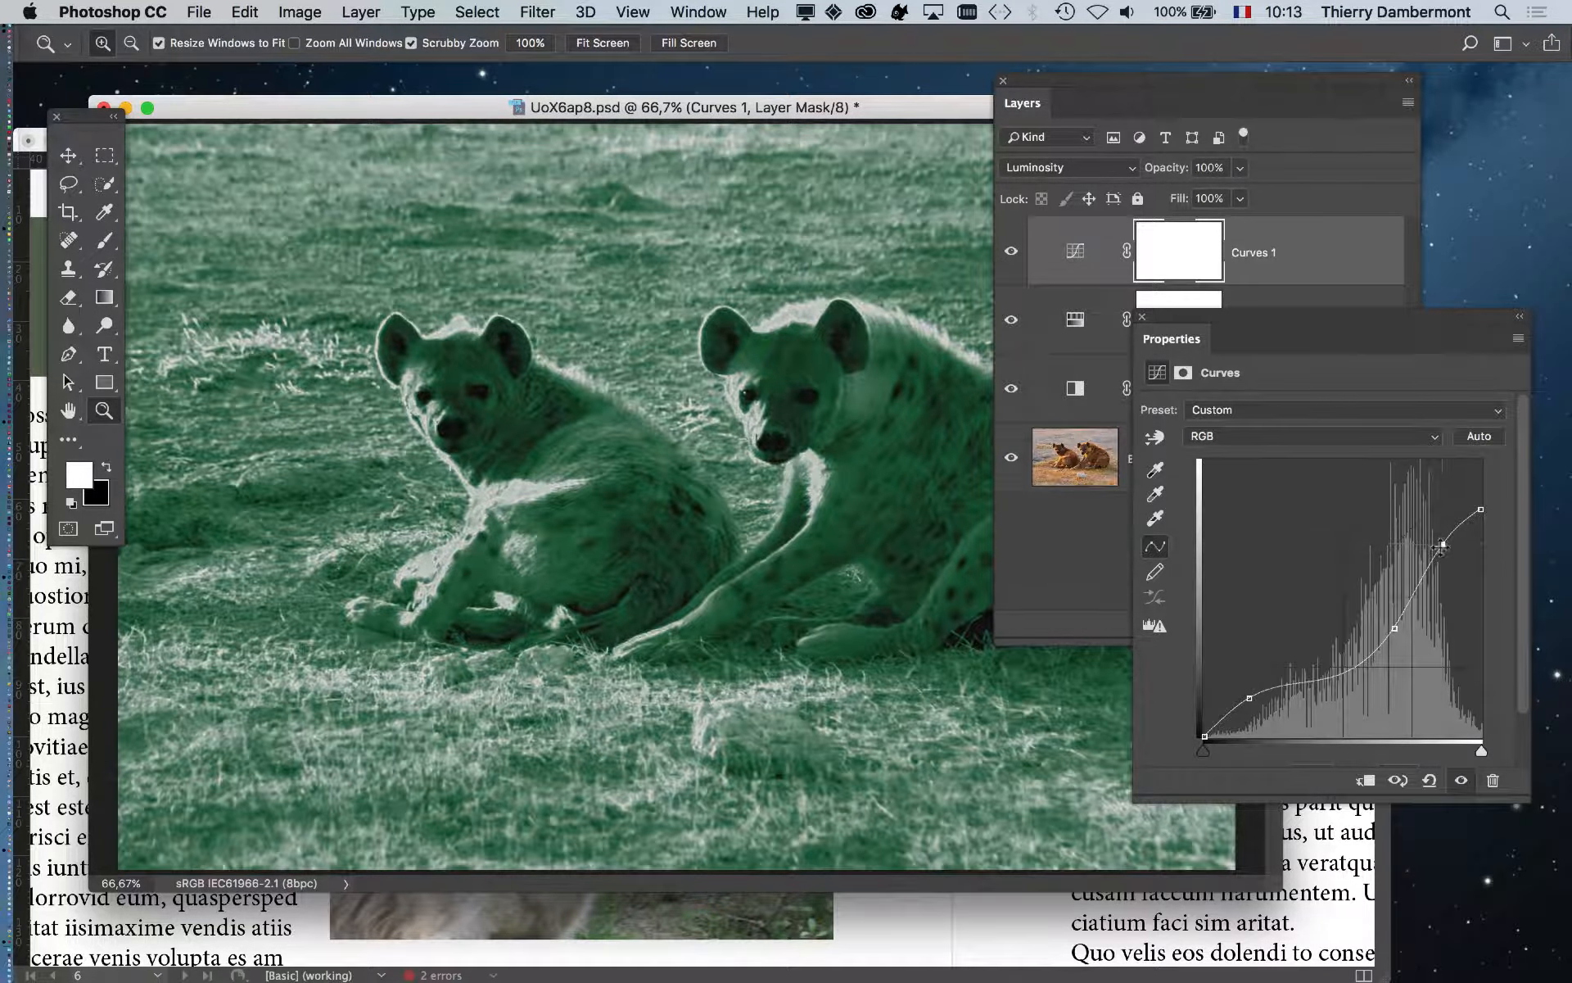
{"action": "key", "text": "super+s"}
- Show the Links panel, update the UoX6ap8.psd link to OK, and move the panel aside
{"action": "left_click", "coordinate": [924, 932]}
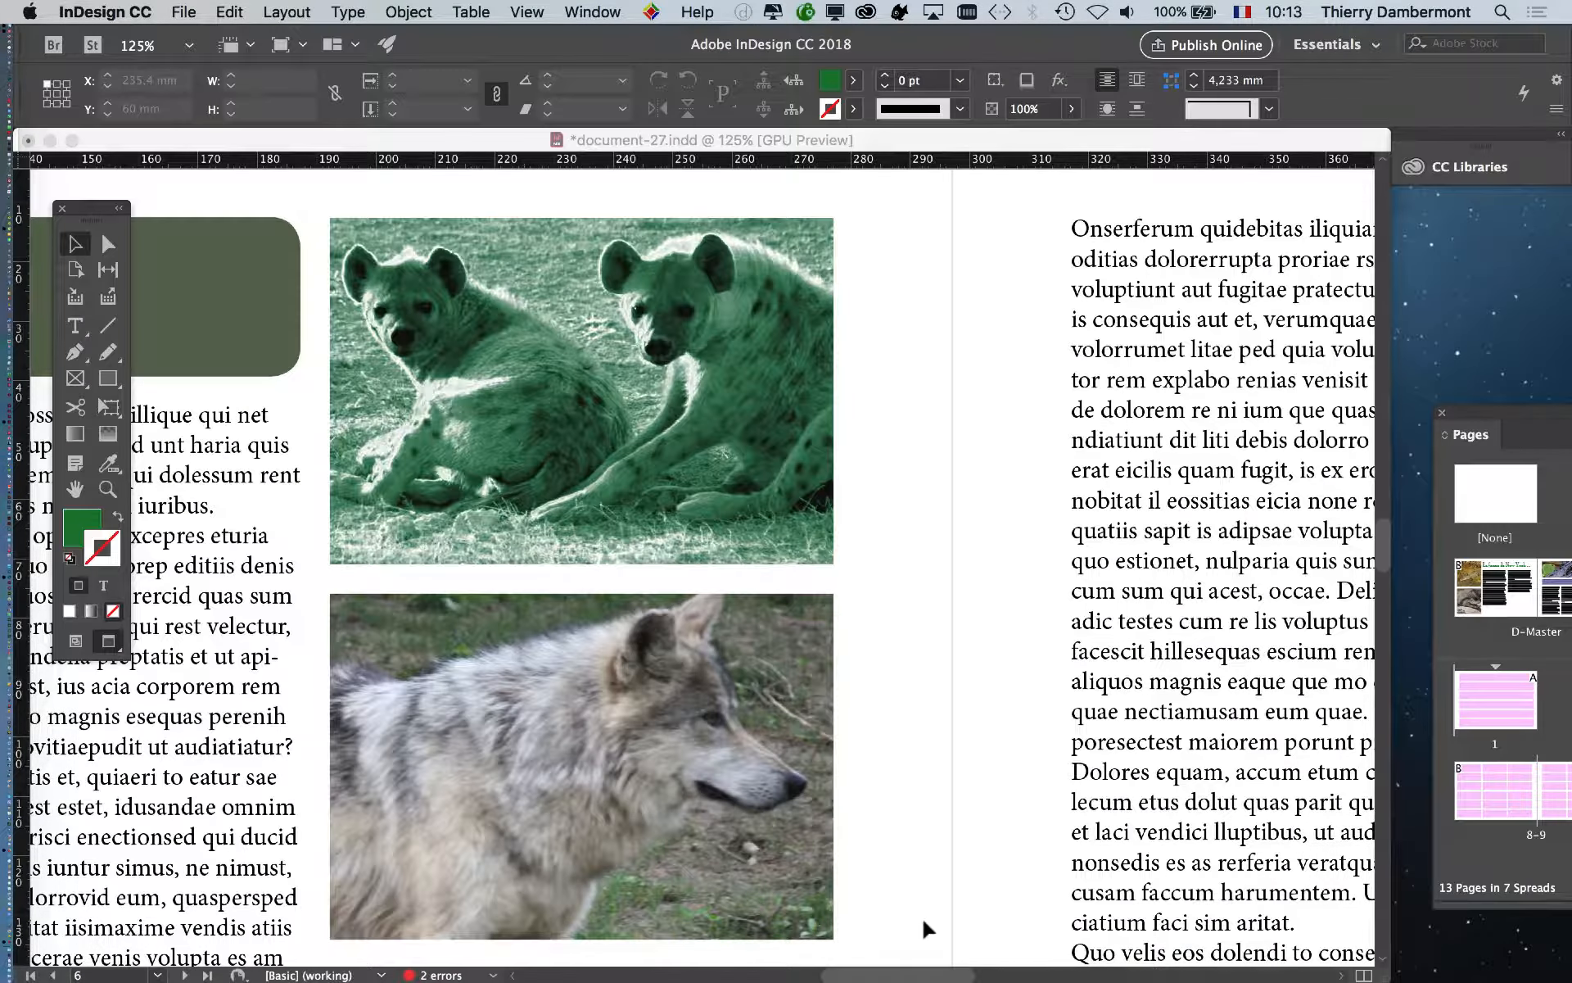
{"action": "left_click", "coordinate": [592, 11]}
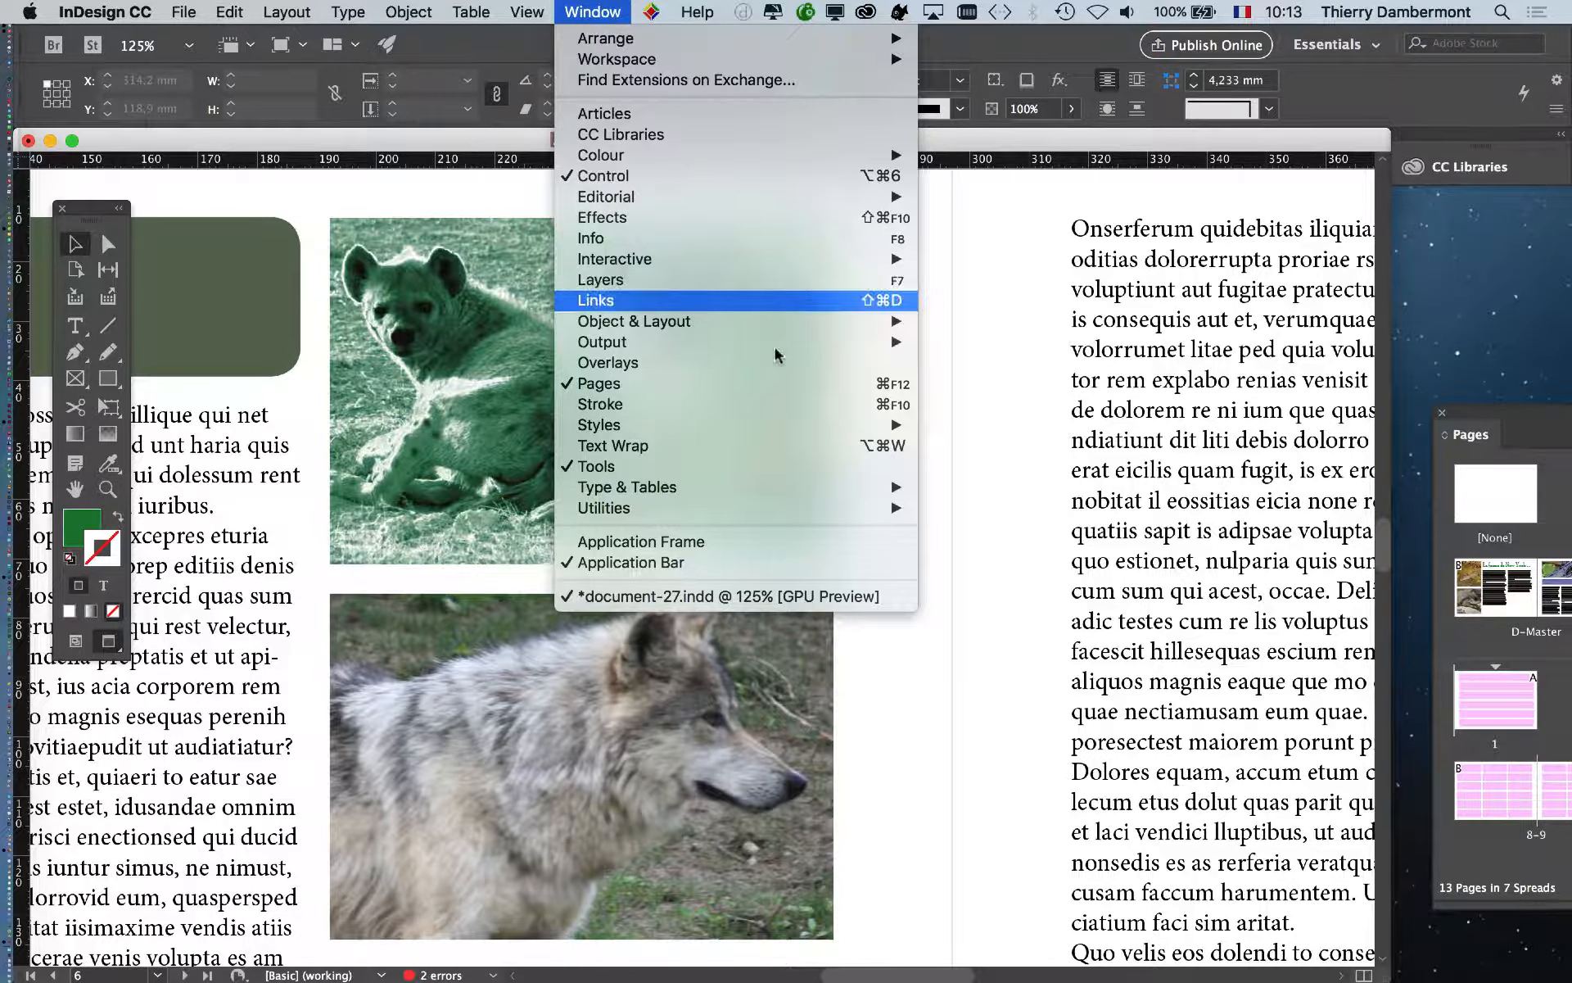
{"action": "left_click", "coordinate": [631, 300]}
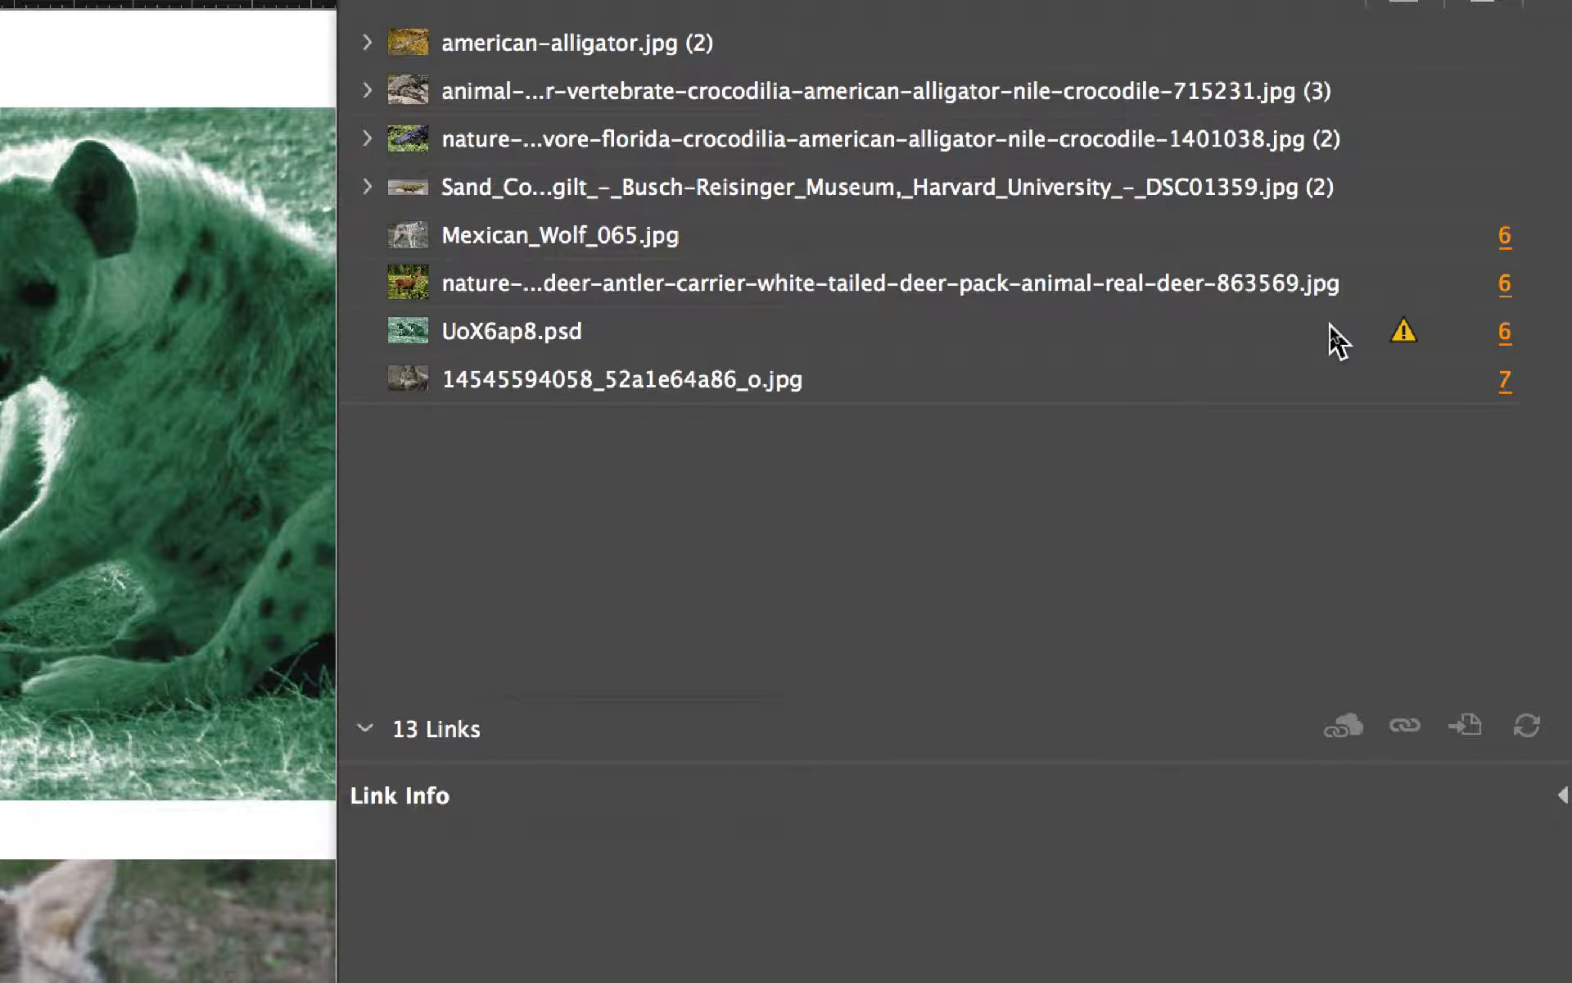
{"action": "left_click", "coordinate": [1331, 329]}
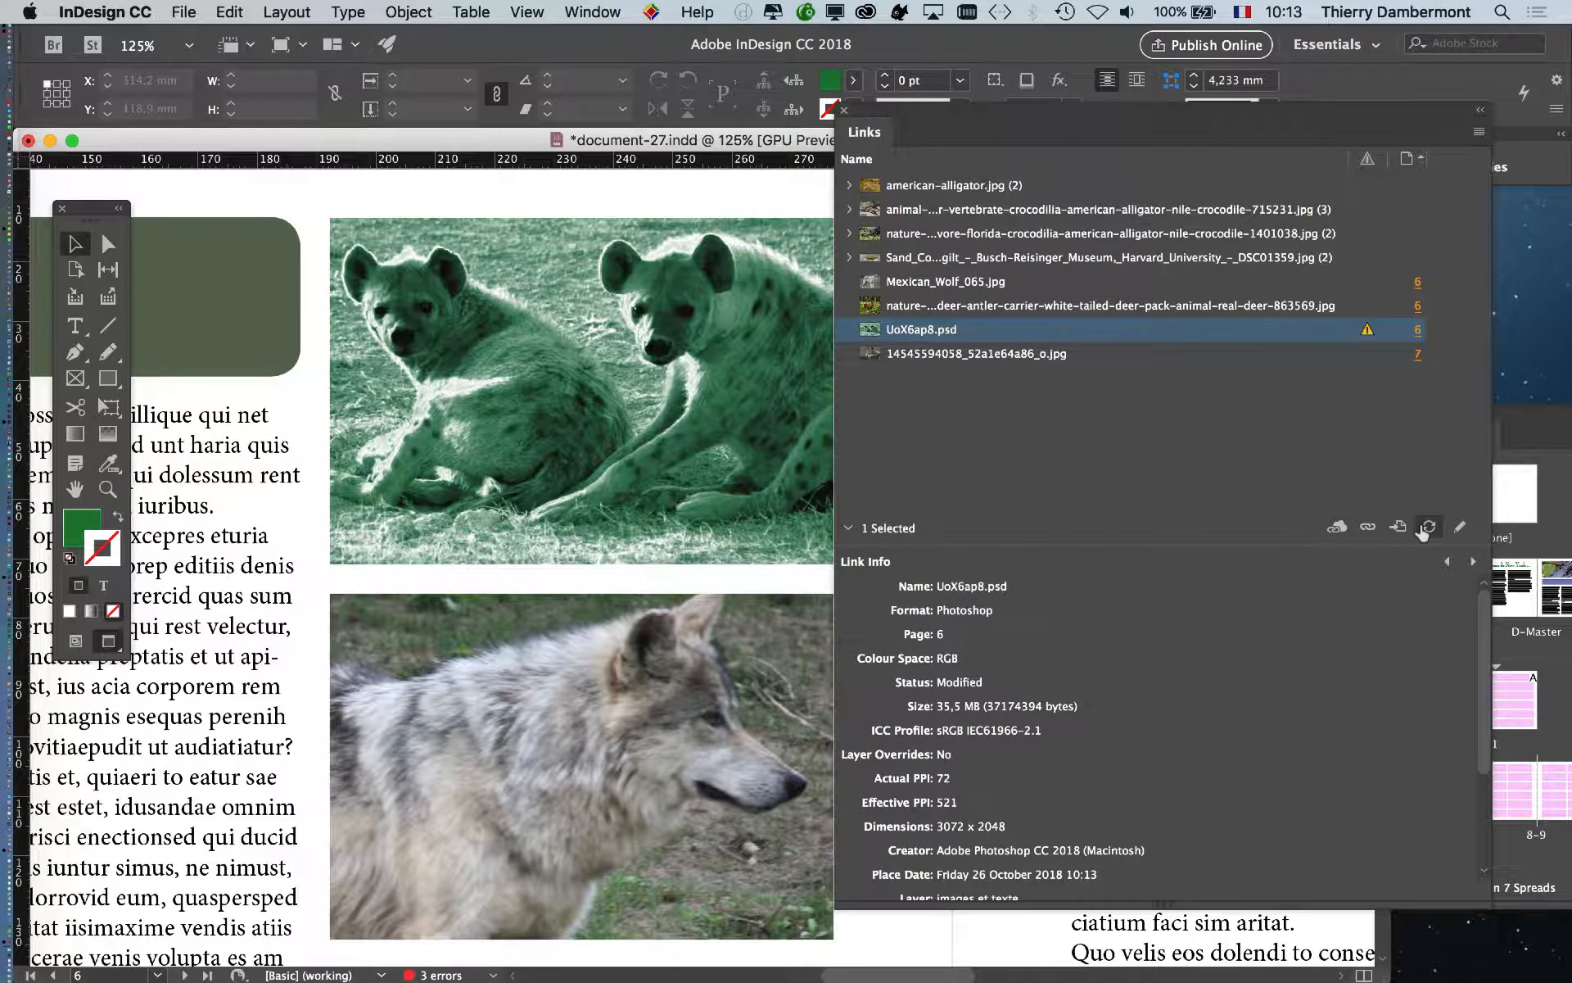
{"action": "left_click", "coordinate": [1408, 501]}
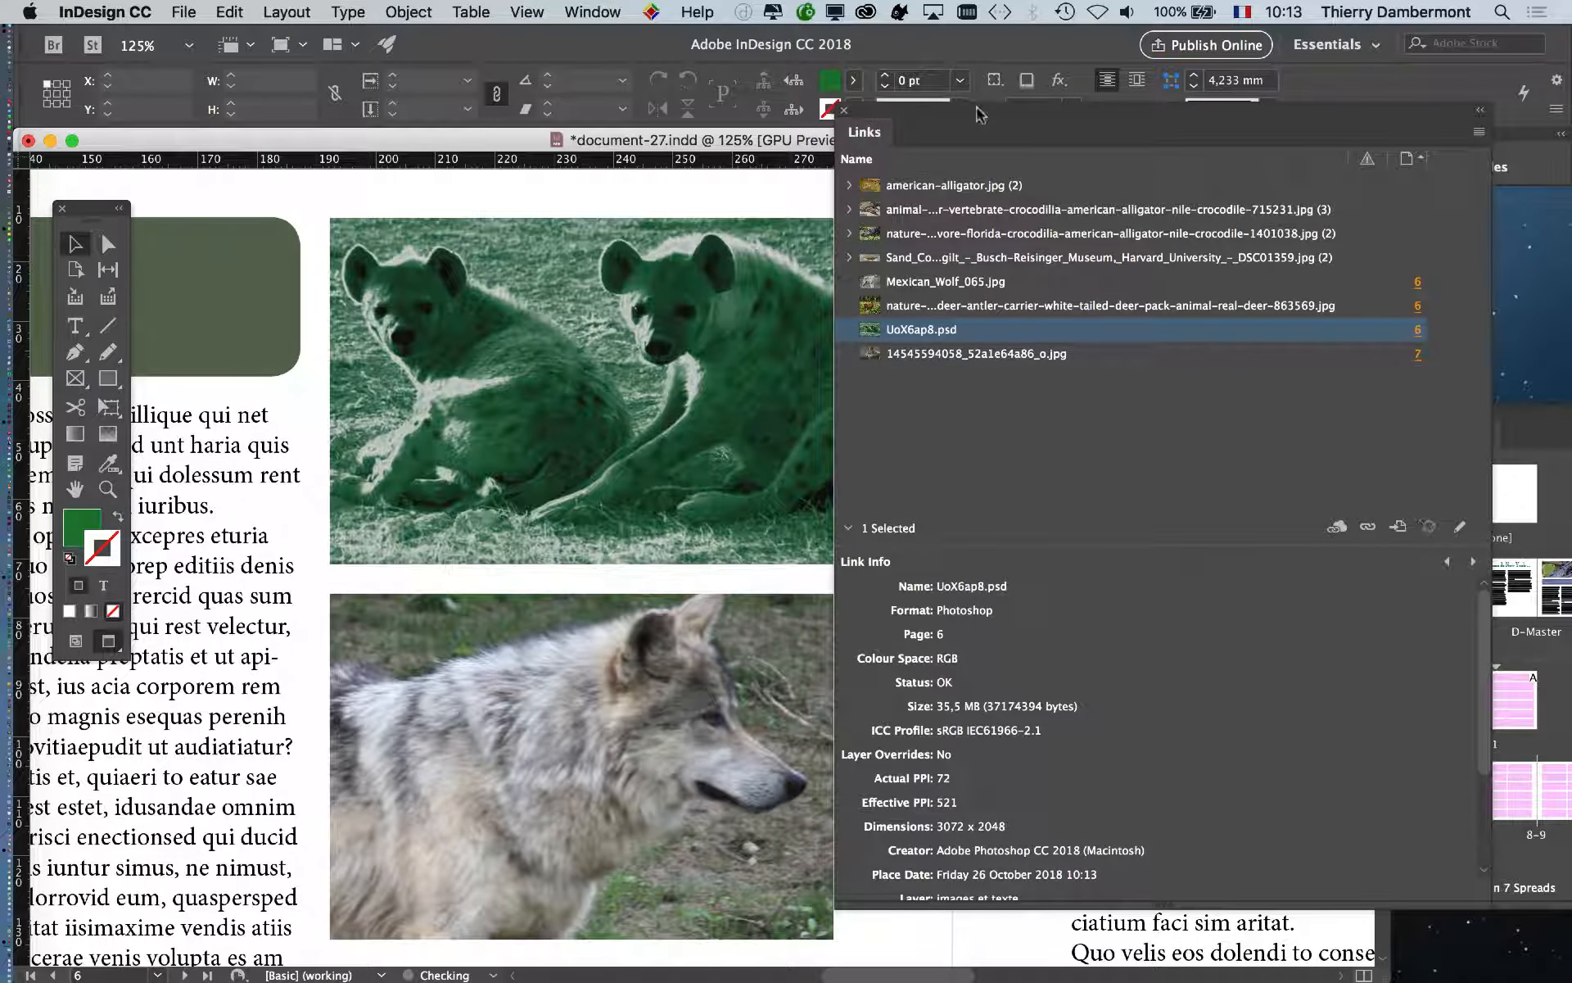
{"action": "left_click_drag", "start_coordinate": [943, 108], "coordinate": [1167, 213]}
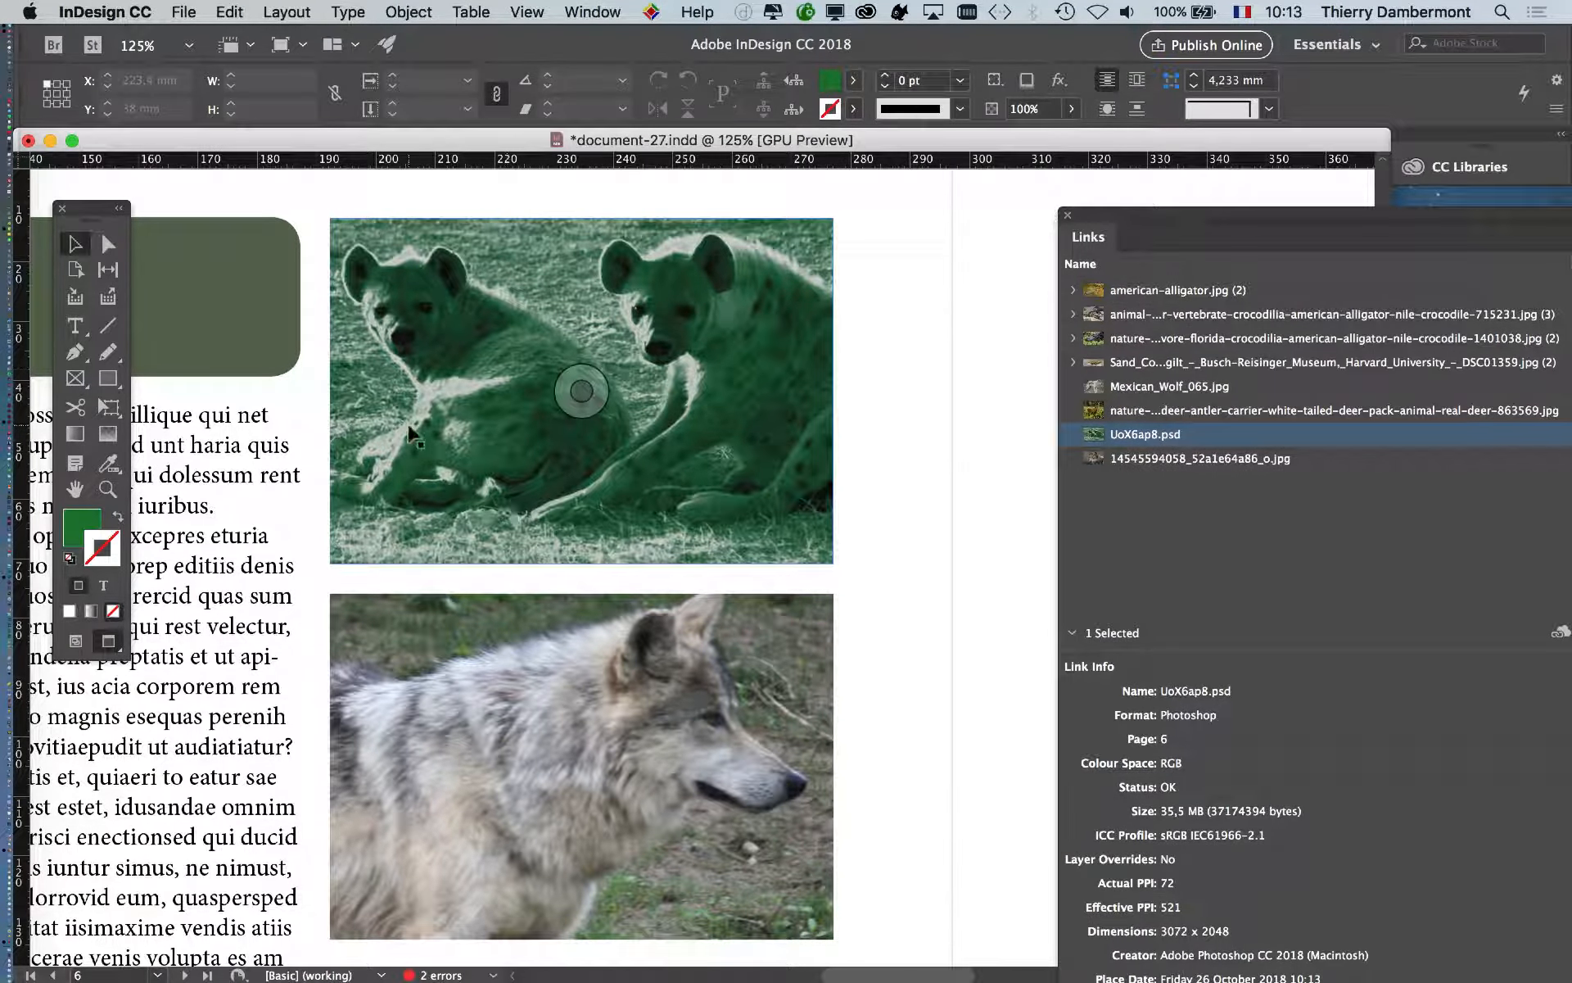
{"action": "scroll", "coordinate": [419, 434], "scroll_direction": "up", "scroll_amount": 2}
{"action": "scroll", "coordinate": [420, 434], "scroll_direction": "up", "scroll_amount": 5}
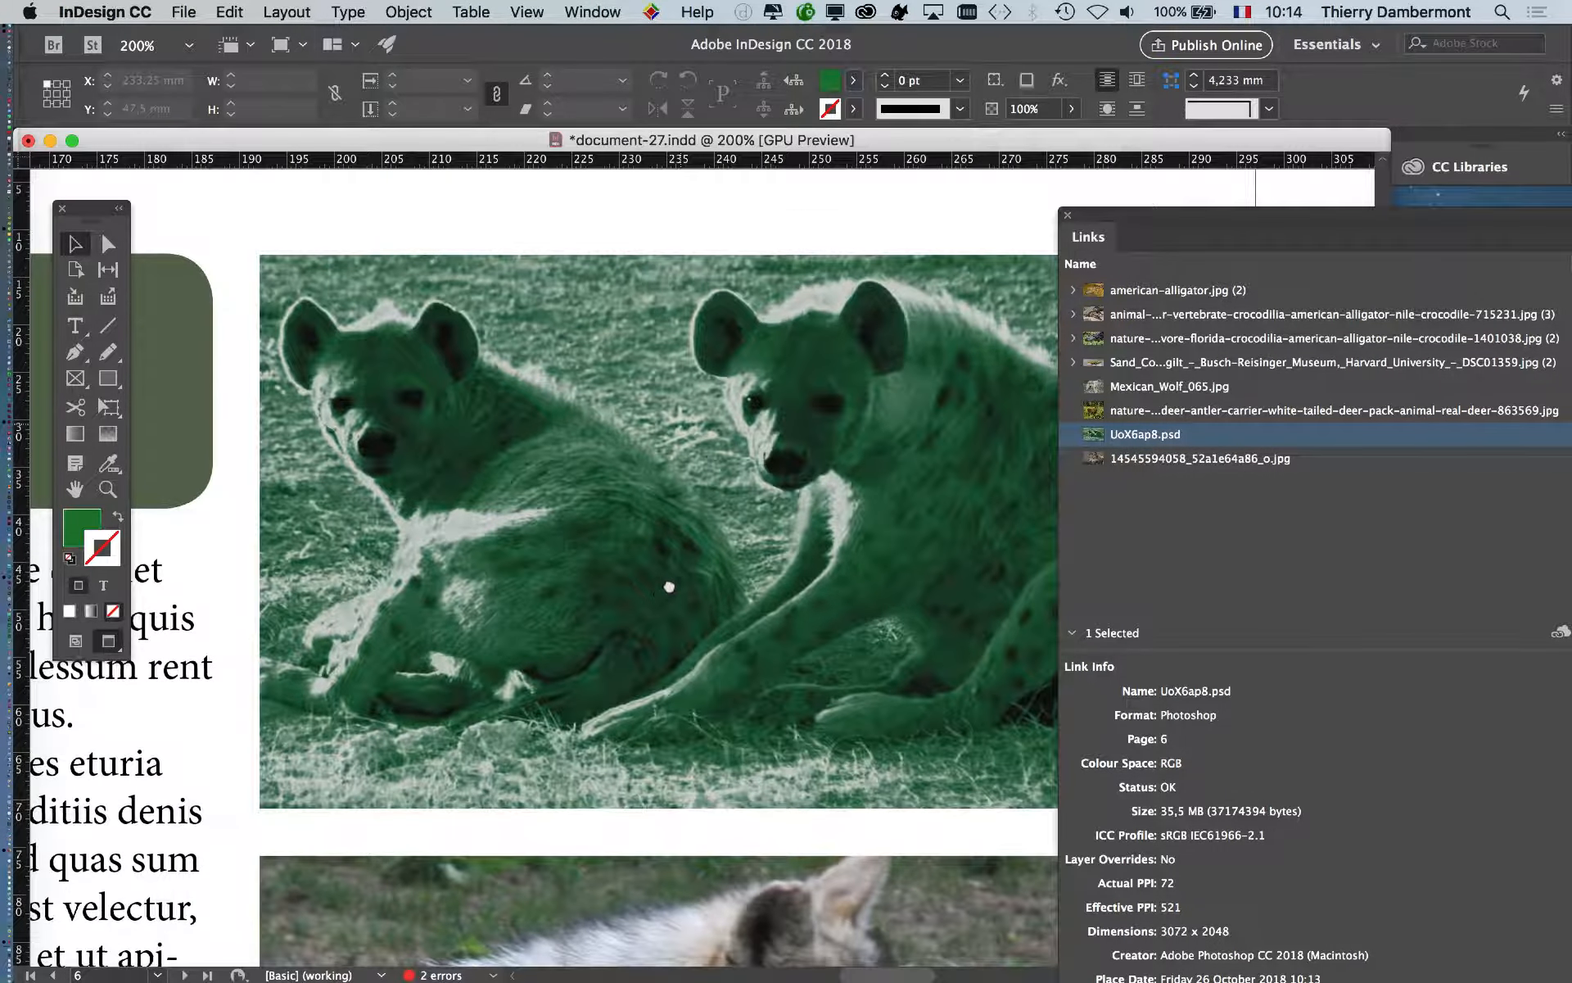
{"action": "left_click_drag", "start_coordinate": [1124, 217], "coordinate": [1378, 257]}
{"action": "scroll", "coordinate": [912, 442], "scroll_direction": "left", "scroll_amount": 5}
{"action": "scroll", "coordinate": [912, 442], "scroll_direction": "down", "scroll_amount": 2}
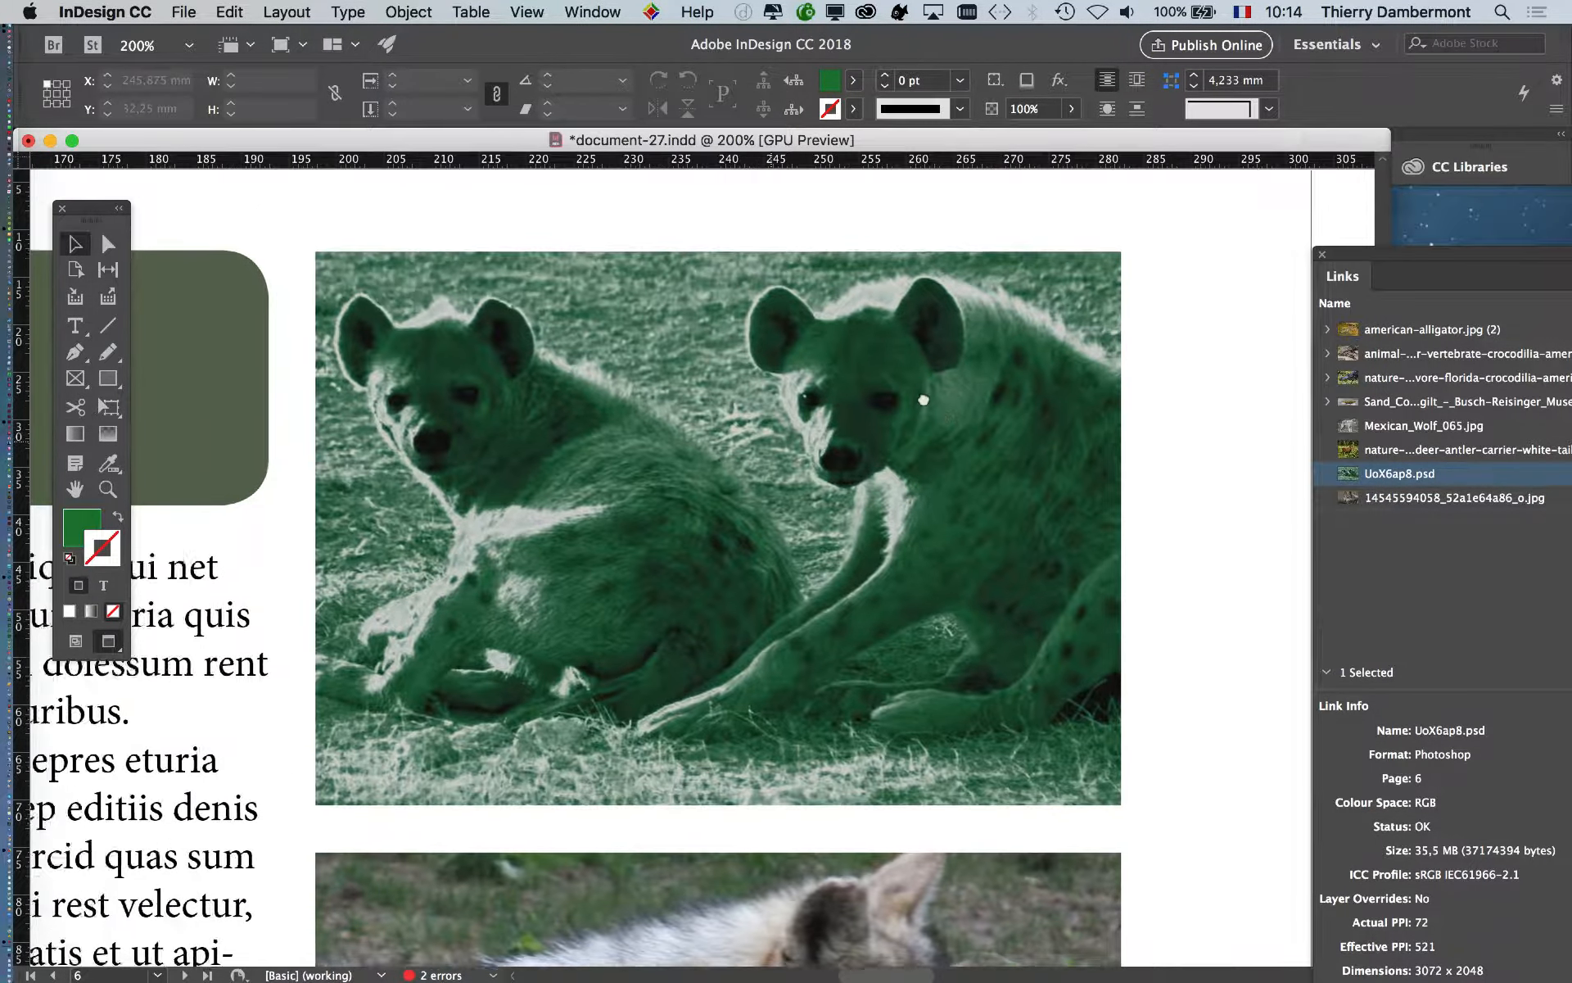
{"action": "left_click", "coordinate": [821, 484]}
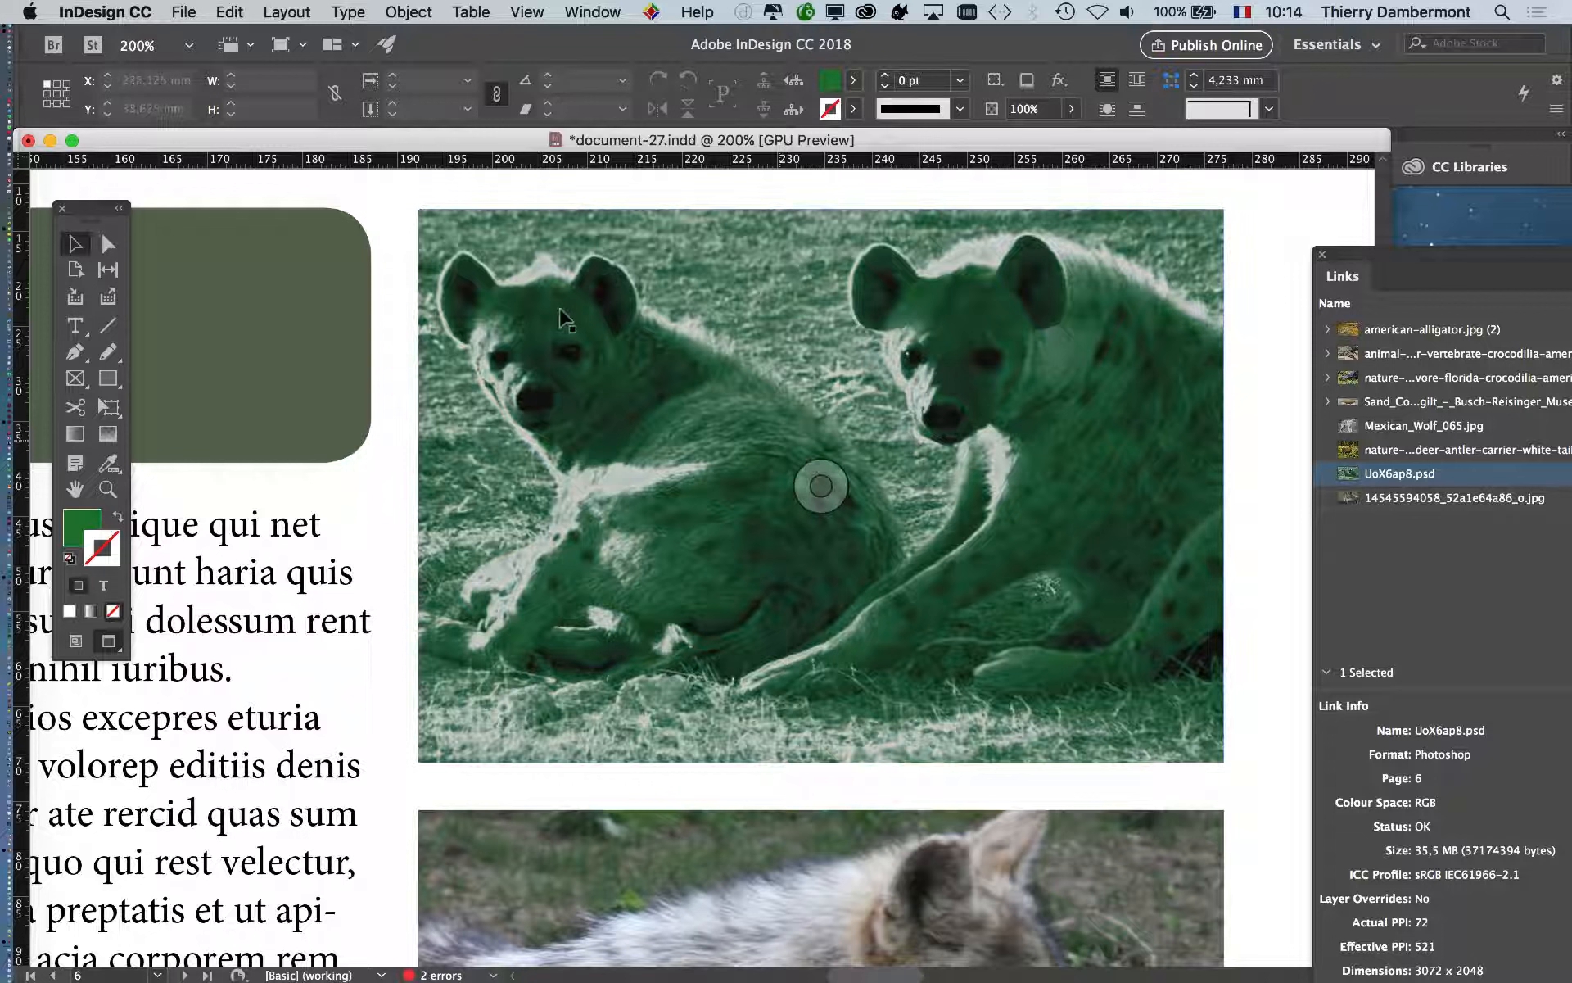
{"action": "left_click", "coordinate": [183, 12]}
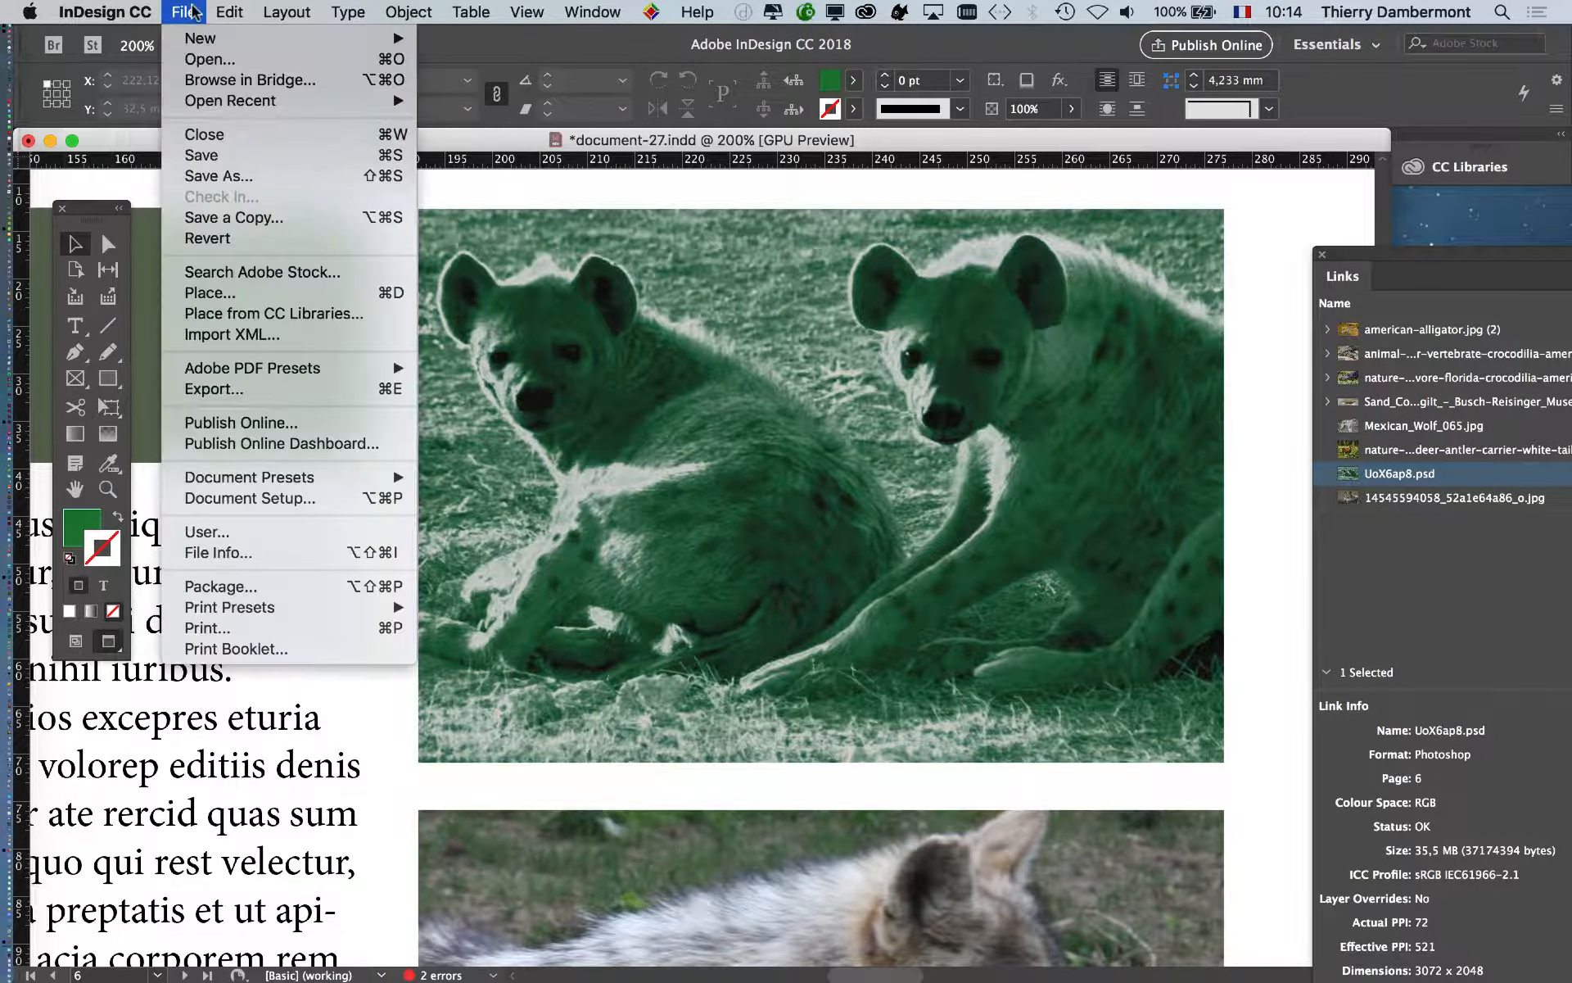
{"action": "left_click", "coordinate": [1284, 279]}
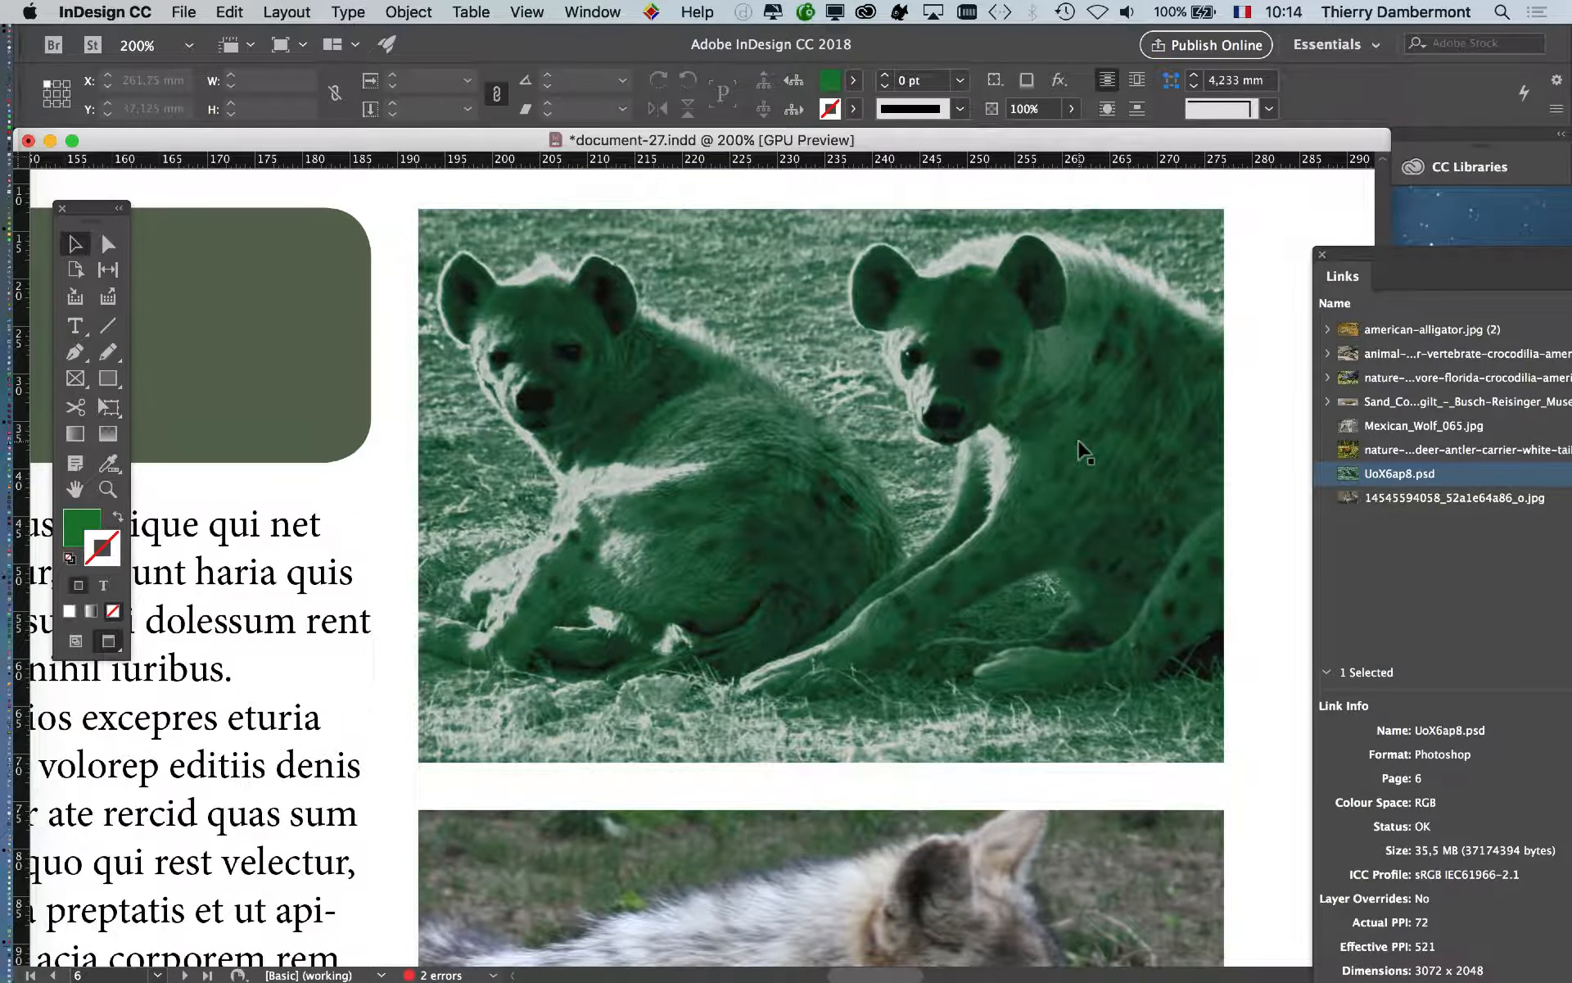
{"action": "scroll", "coordinate": [1086, 452], "scroll_direction": "down", "scroll_amount": 1}
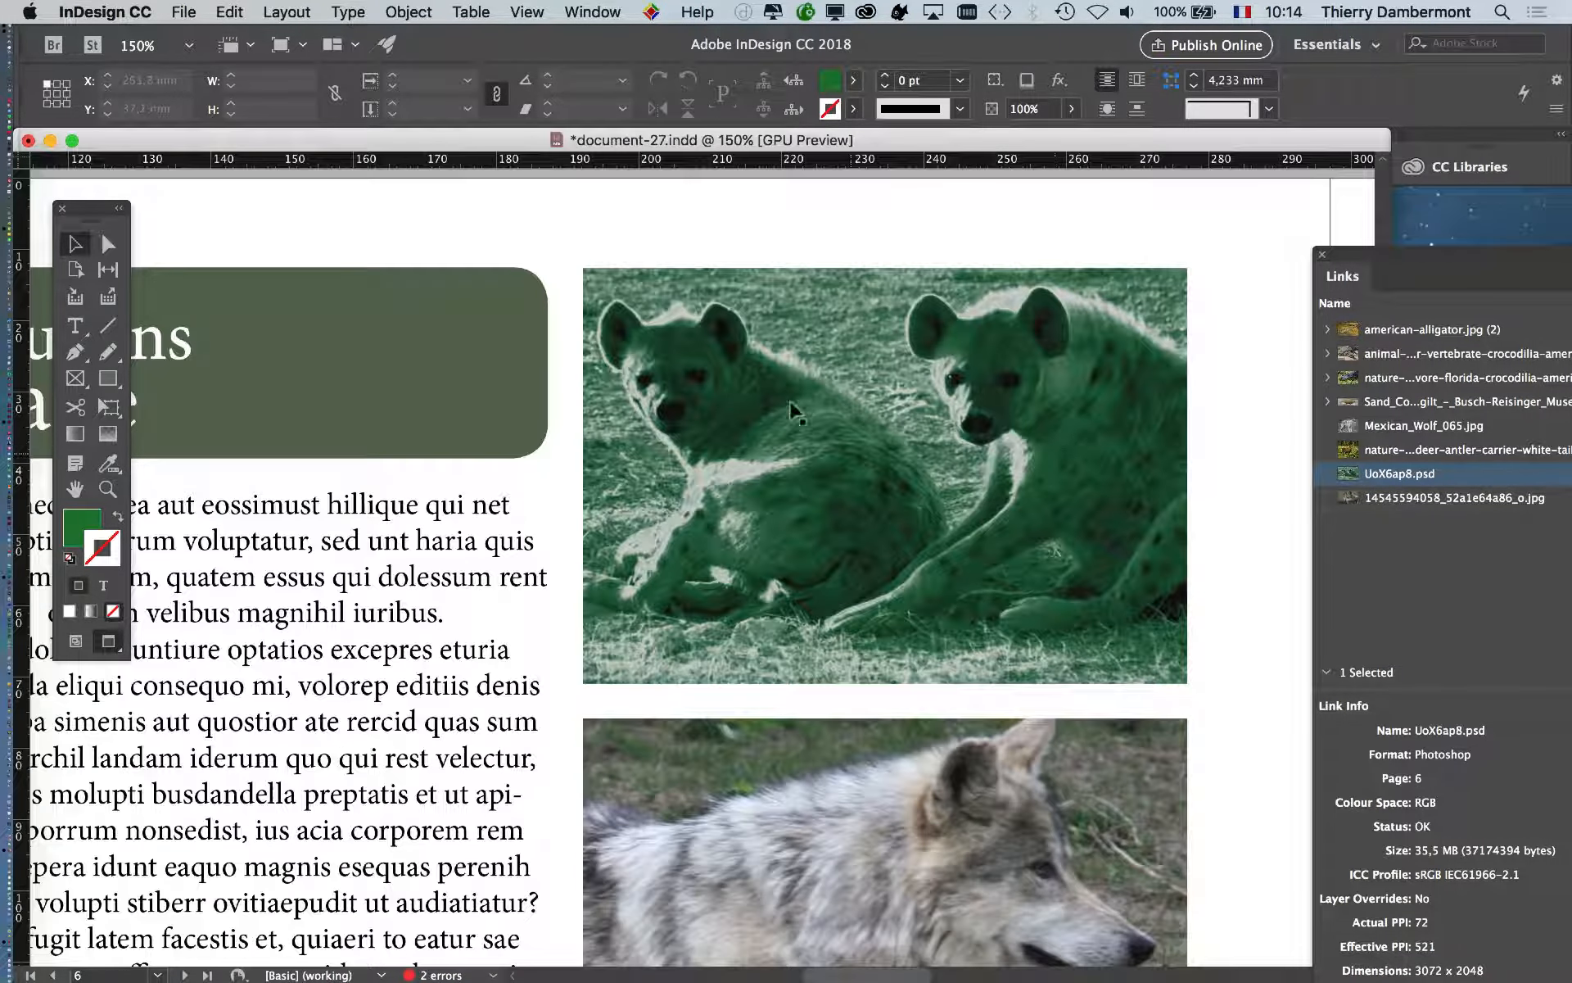
{"action": "left_click_drag", "start_coordinate": [962, 459], "coordinate": [1016, 395]}
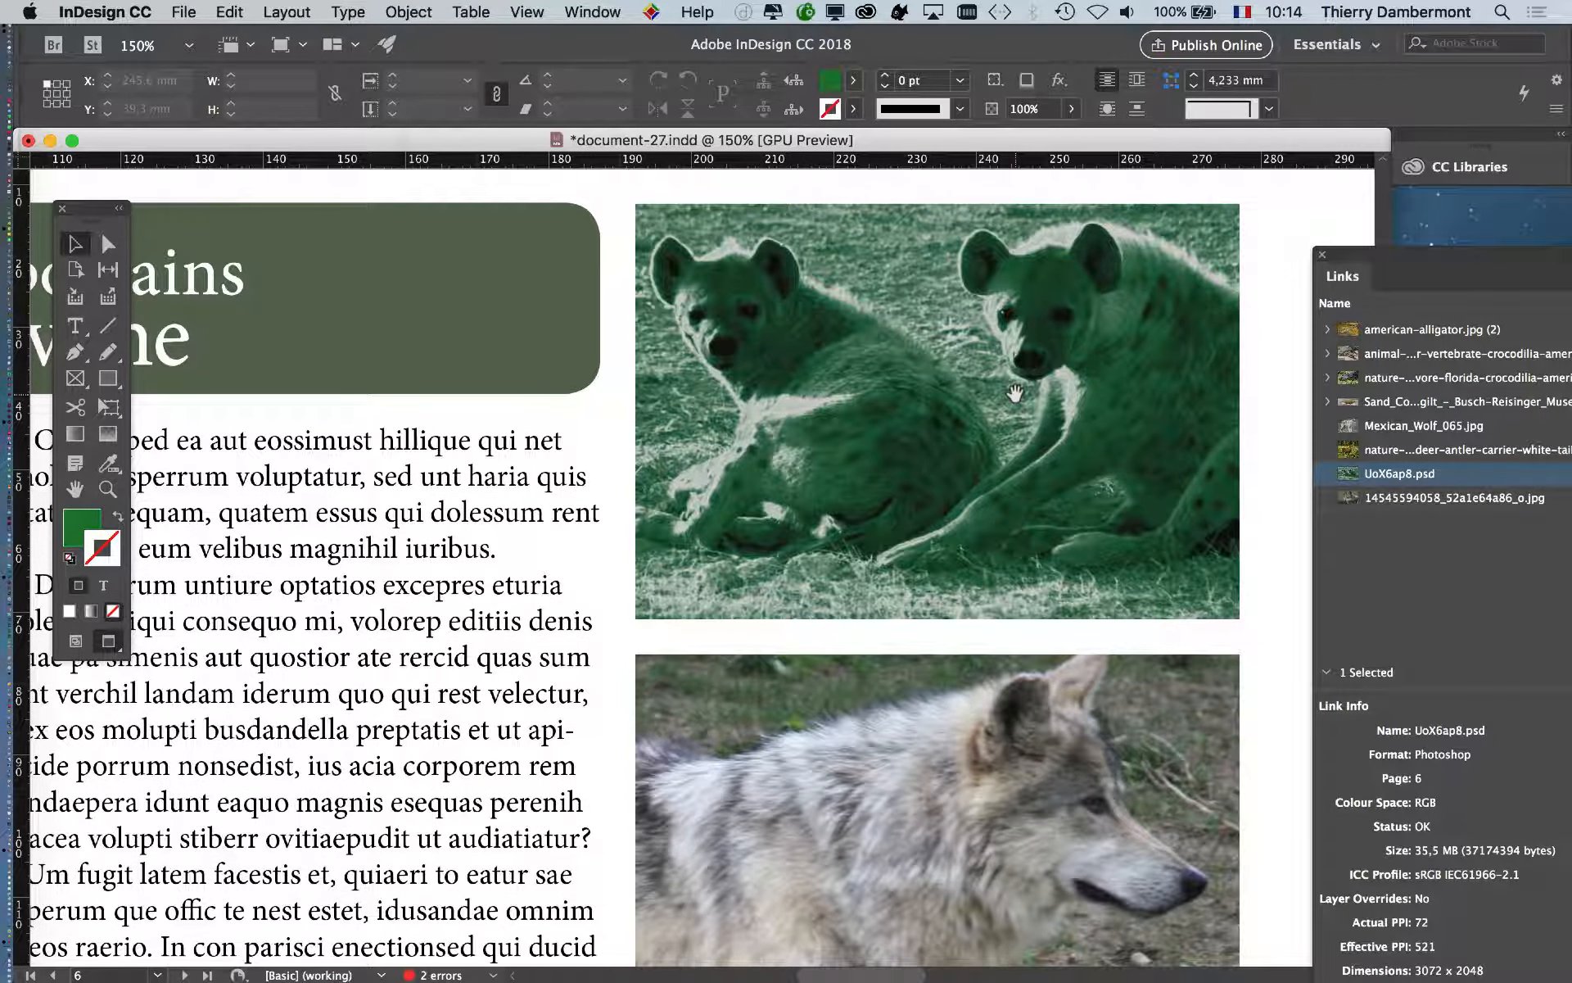